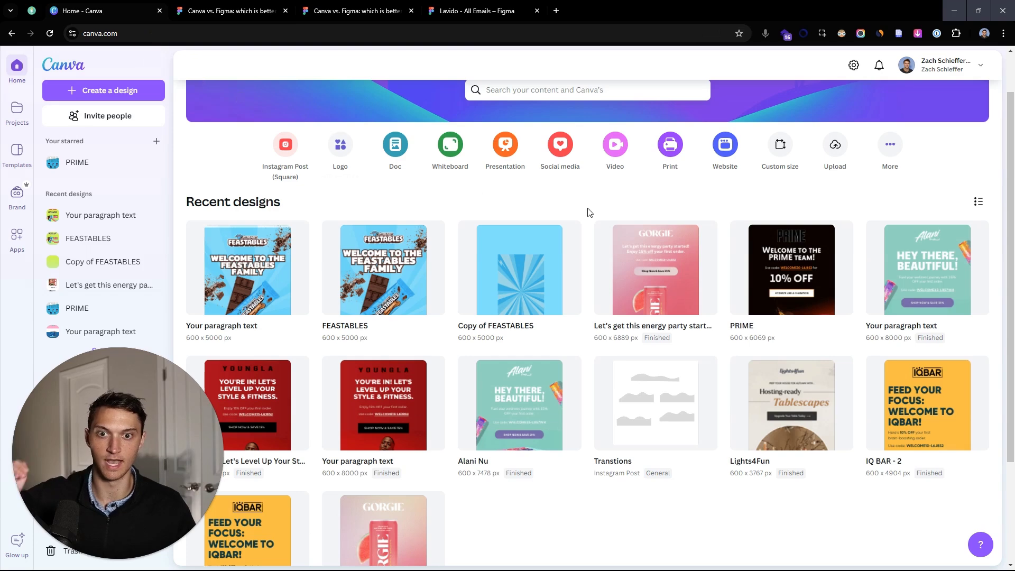
# - Switch to the 'Which is better: Canva vs. Figma?' comparison board tab
pyautogui.hotkey('ctrl', 'Tab')
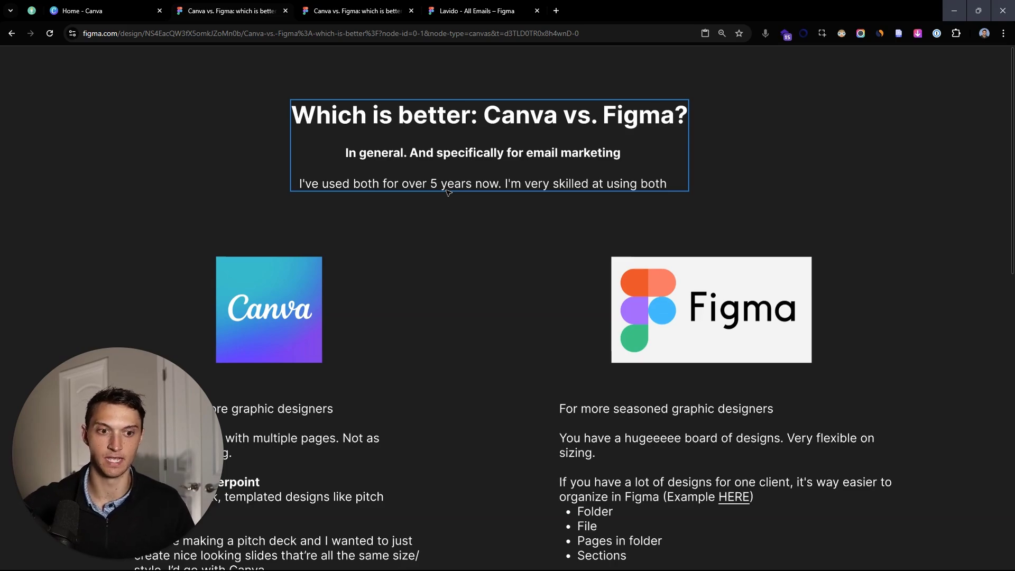
pyautogui.scroll(-6, 441, 186)
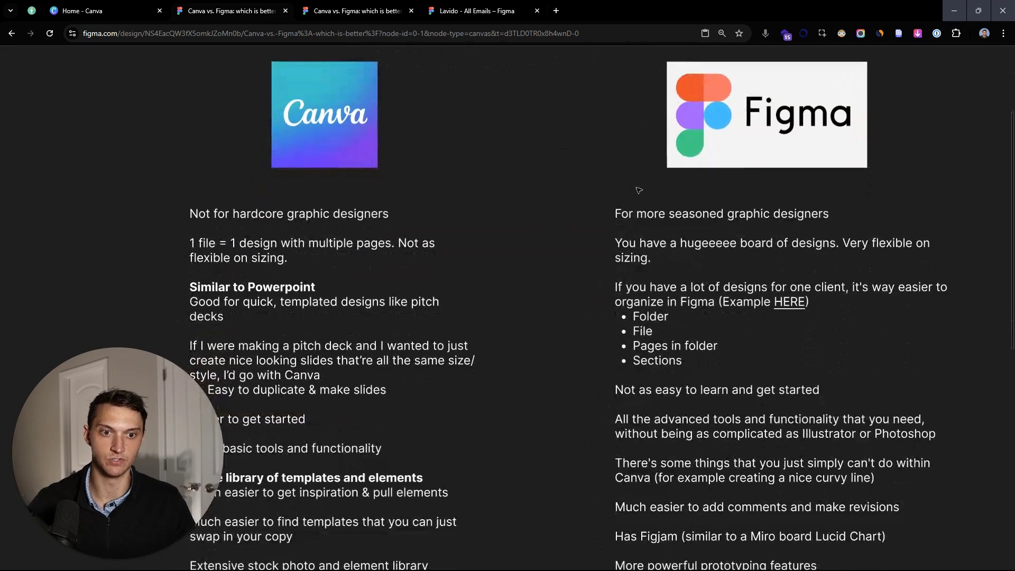
pyautogui.scroll(-3, 573, 84)
pyautogui.scroll(5, 573, 85)
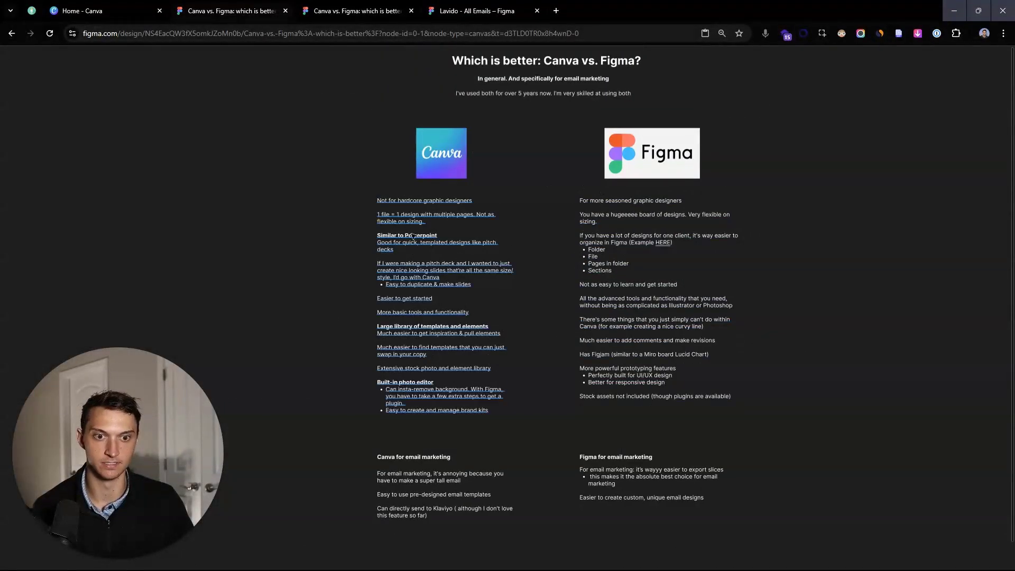
pyautogui.scroll(3, 552, 188)
pyautogui.scroll(3, 550, 192)
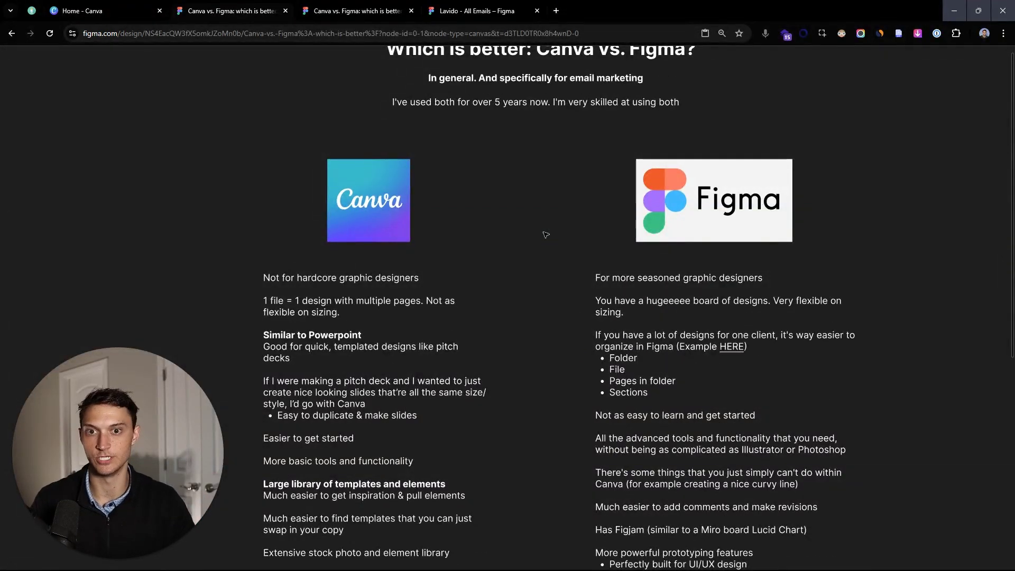
pyautogui.scroll(1, 548, 147)
pyautogui.scroll(-1, 548, 147)
pyautogui.moveTo(548, 147); pyautogui.dragTo(531, 202)
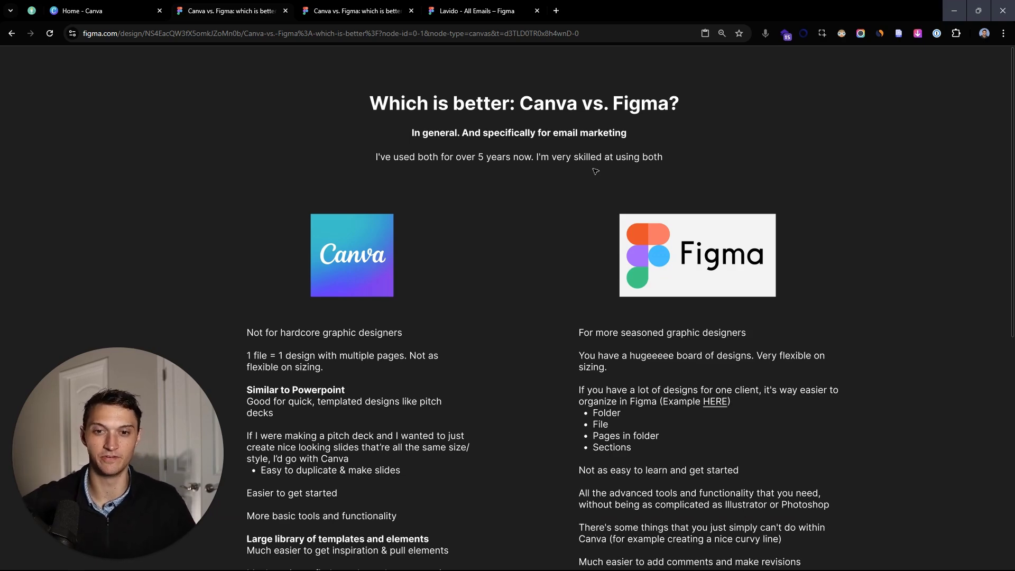
pyautogui.moveTo(531, 352); pyautogui.dragTo(535, 274)
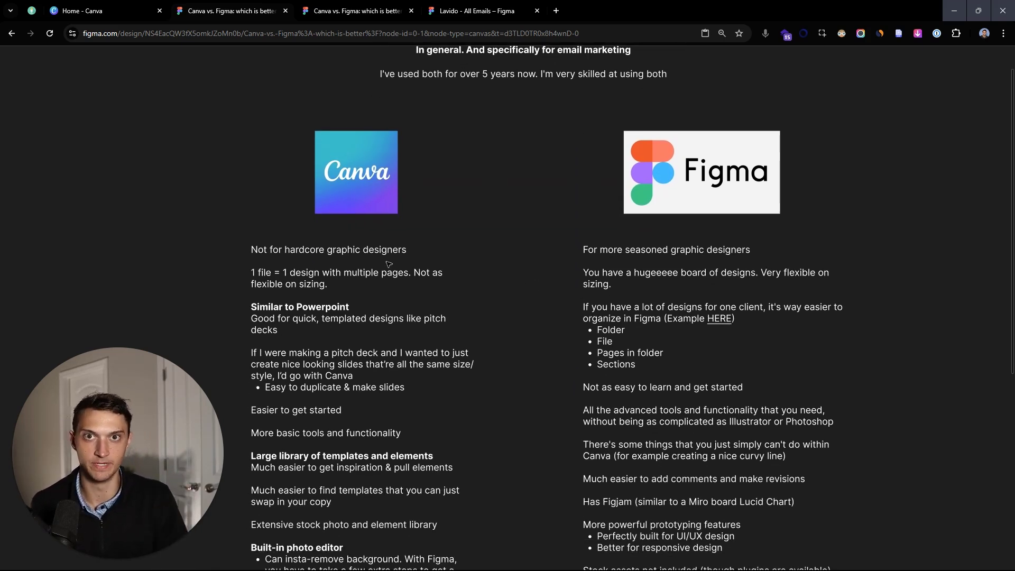
pyautogui.moveTo(372, 284); pyautogui.dragTo(388, 251)
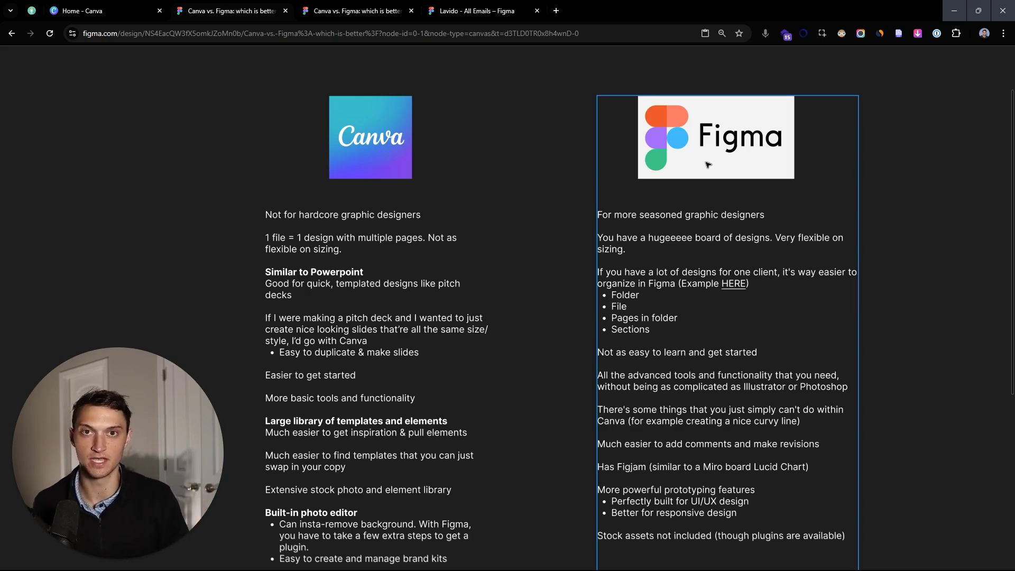
# - Highlight the '1 file = 1 design' sentence in the Canva notes column
pyautogui.click(344, 249)
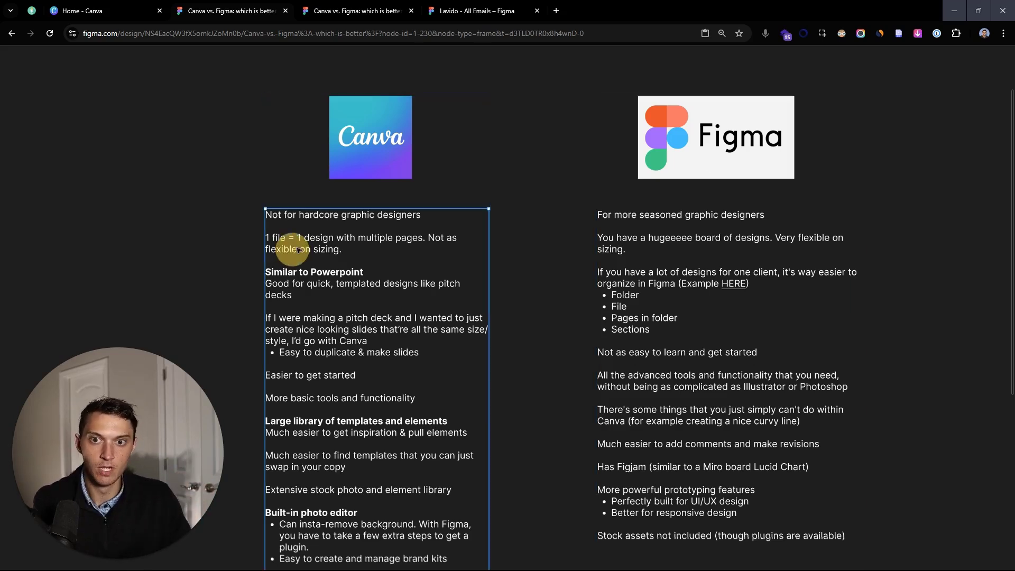
pyautogui.click(339, 249)
pyautogui.doubleClick(331, 249)
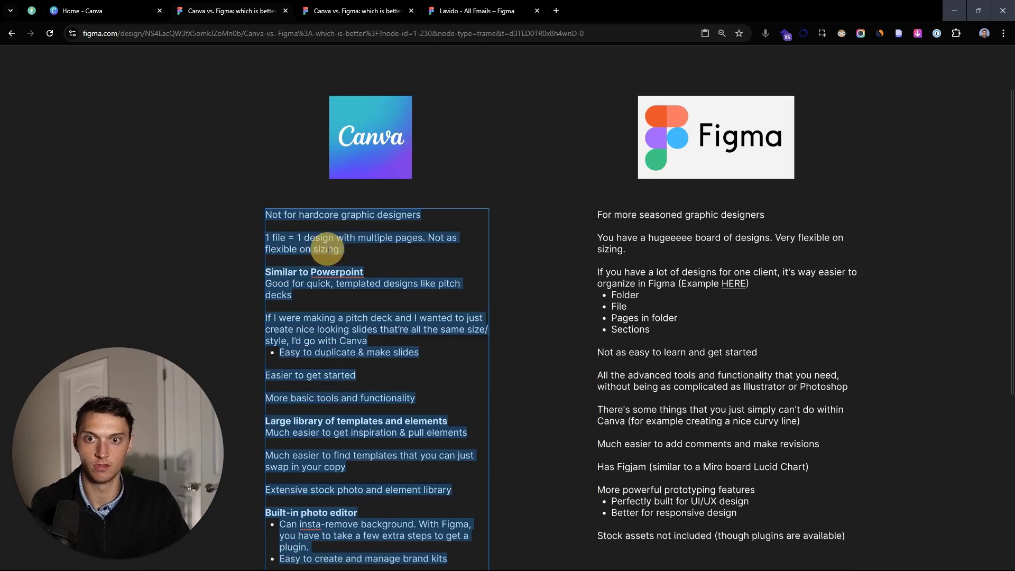
pyautogui.moveTo(346, 250); pyautogui.dragTo(243, 247)
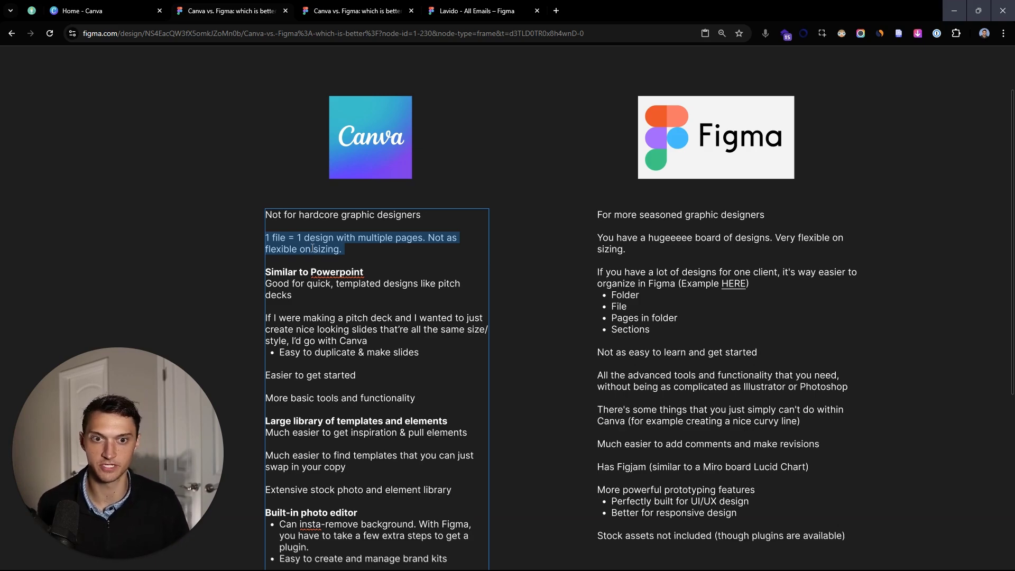
# - Highlight the huge-board paragraph in the Figma notes, then return to the Canva home page
pyautogui.click(600, 249)
pyautogui.tripleClick(659, 247)
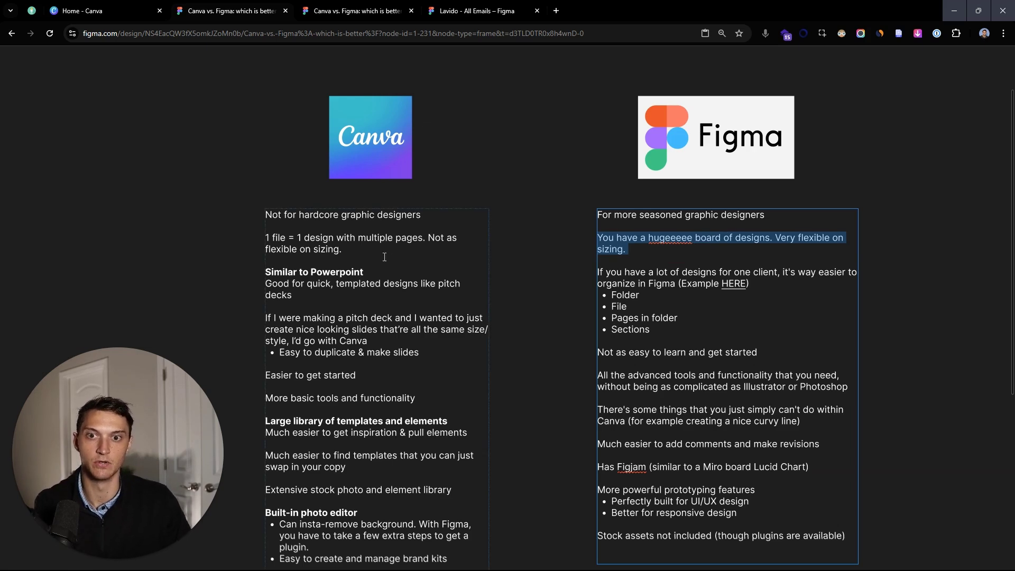
pyautogui.click(85, 11)
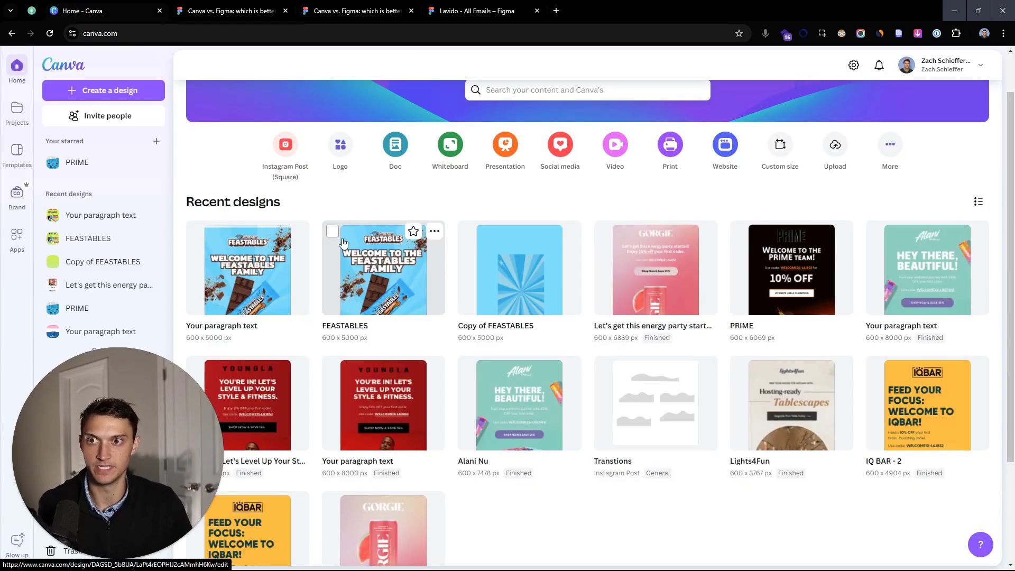
# - Open the Gorgie energy-party email design from the Finished folder under Projects
pyautogui.click(10, 125)
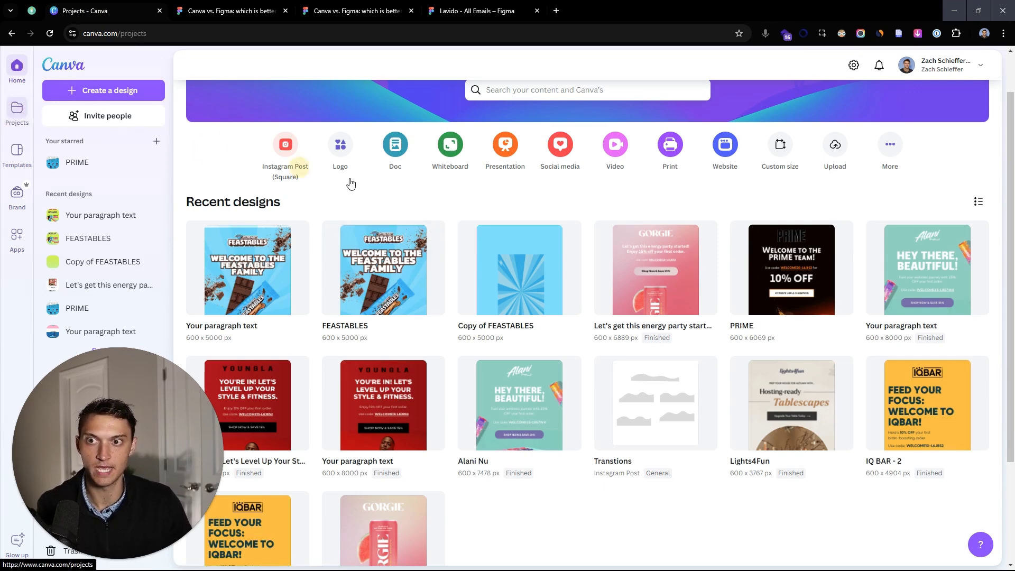
pyautogui.scroll(-2, 750, 328)
pyautogui.scroll(-1, 767, 336)
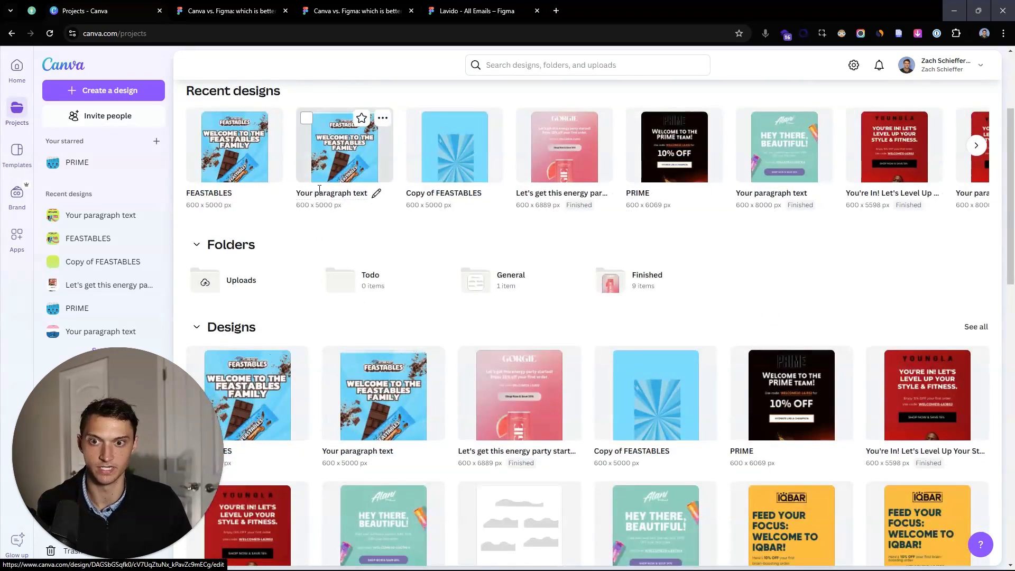
pyautogui.scroll(2, 265, 196)
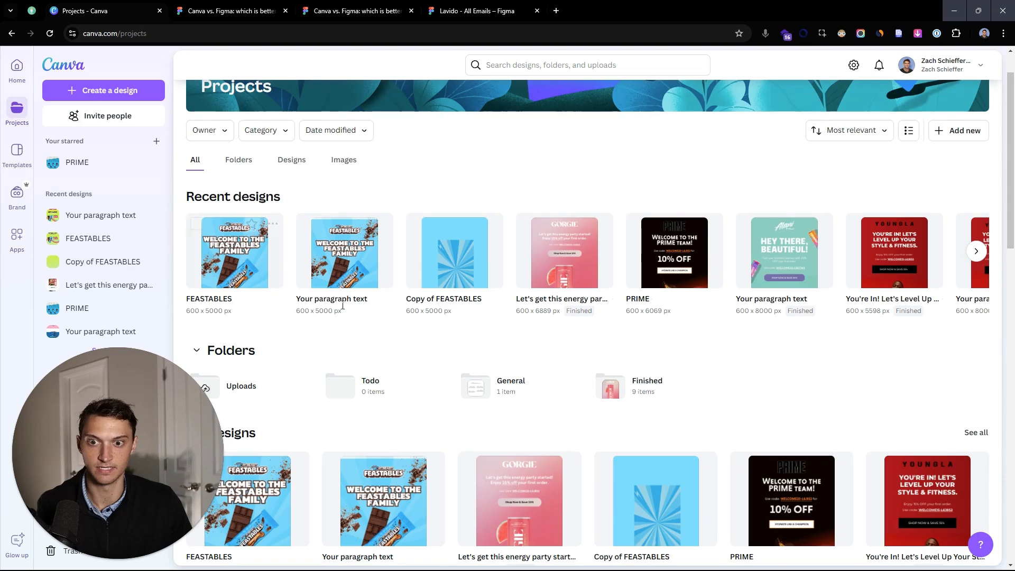
pyautogui.scroll(-2, 251, 223)
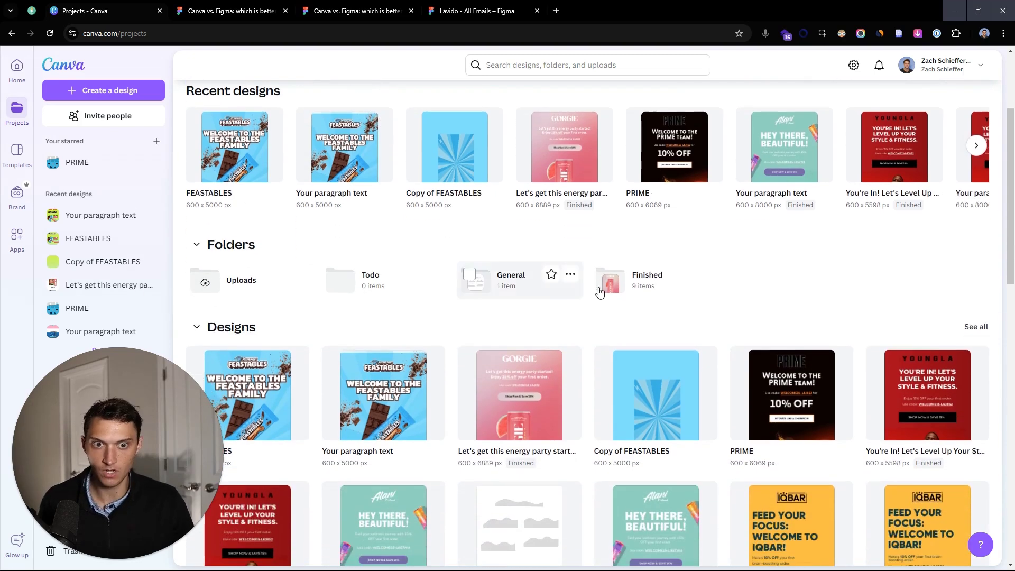
pyautogui.click(649, 282)
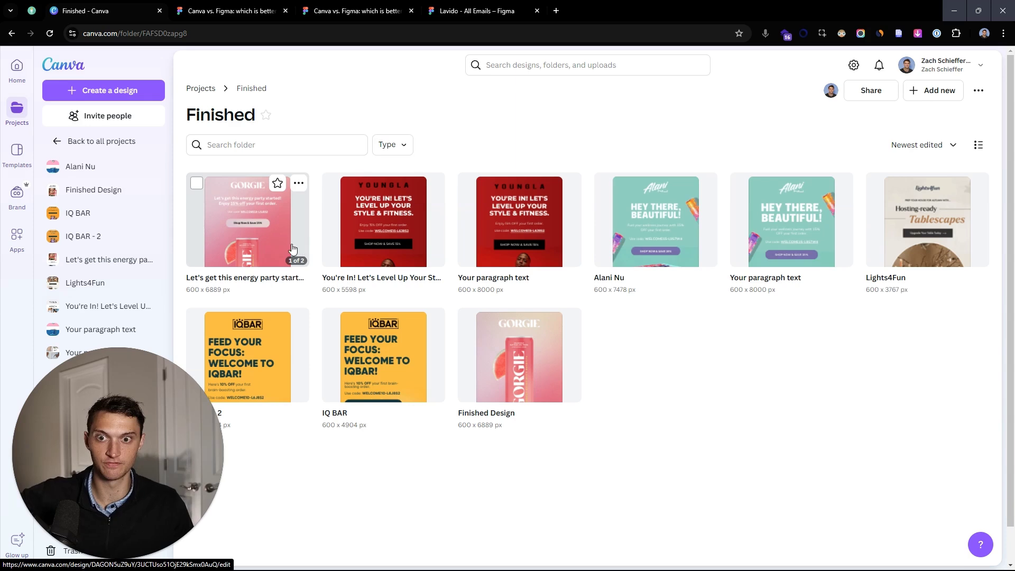
pyautogui.click(272, 227)
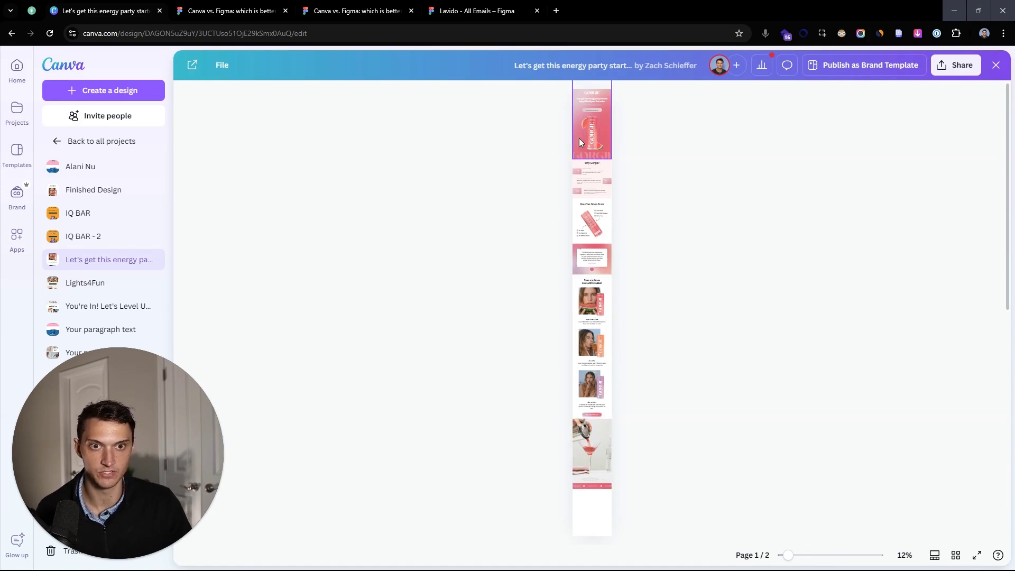
# - Delete the email's second page and add four blank pages after page 1
pyautogui.scroll(-2, 567, 447)
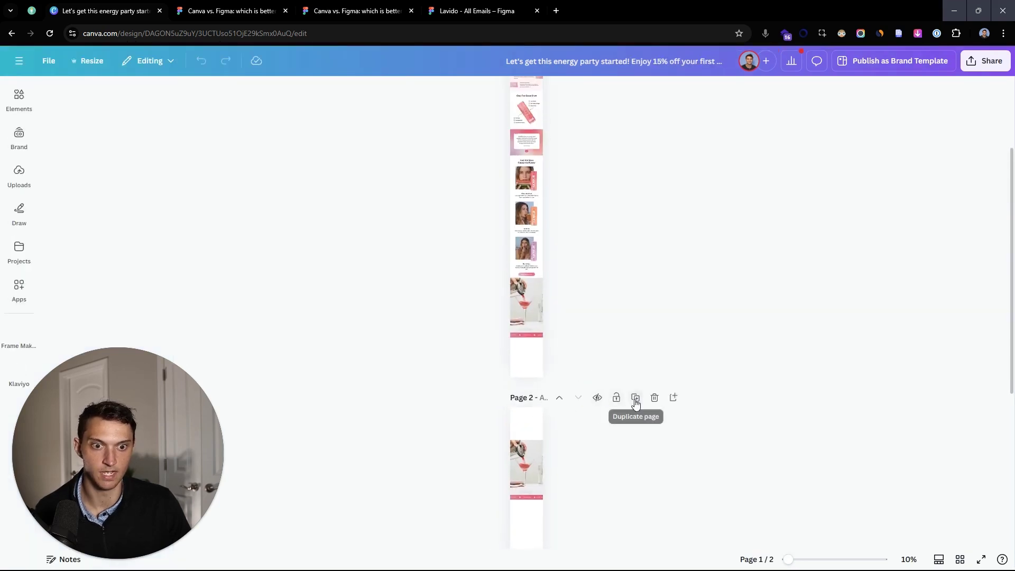
pyautogui.scroll(2, 529, 201)
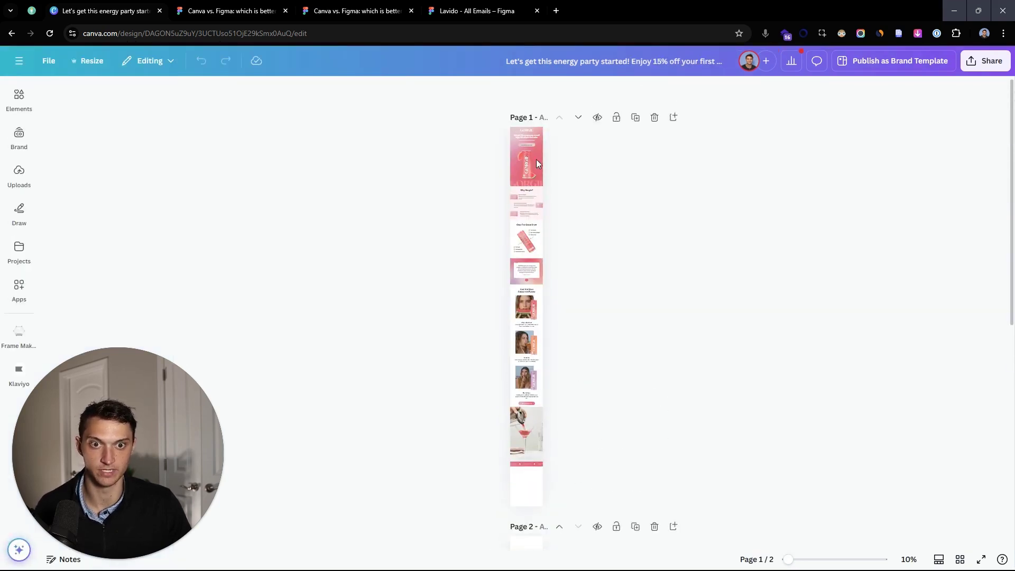
pyautogui.scroll(-3, 544, 340)
pyautogui.click(655, 368)
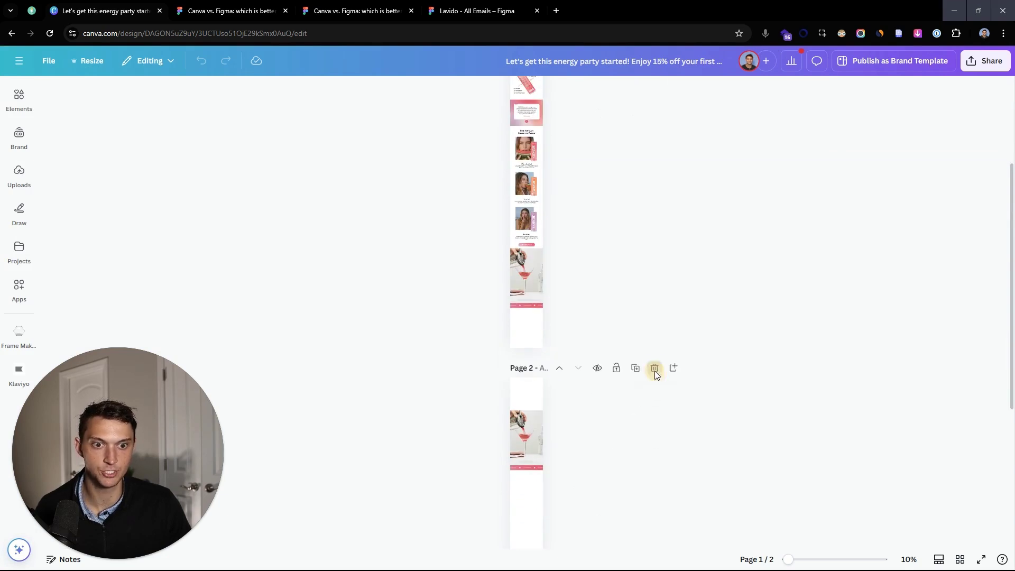
pyautogui.click(539, 537)
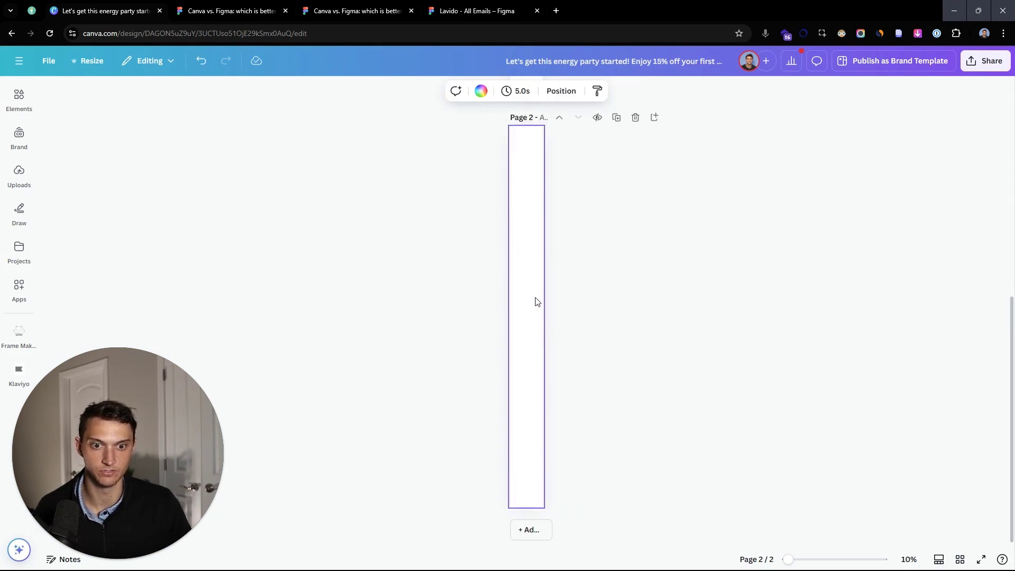
pyautogui.click(535, 528)
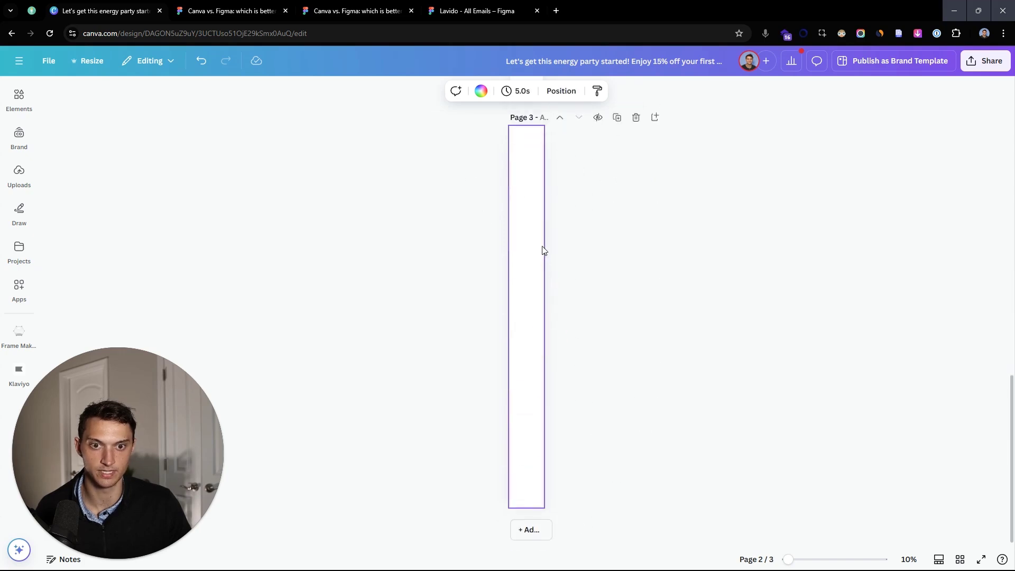
pyautogui.click(535, 530)
pyautogui.click(543, 531)
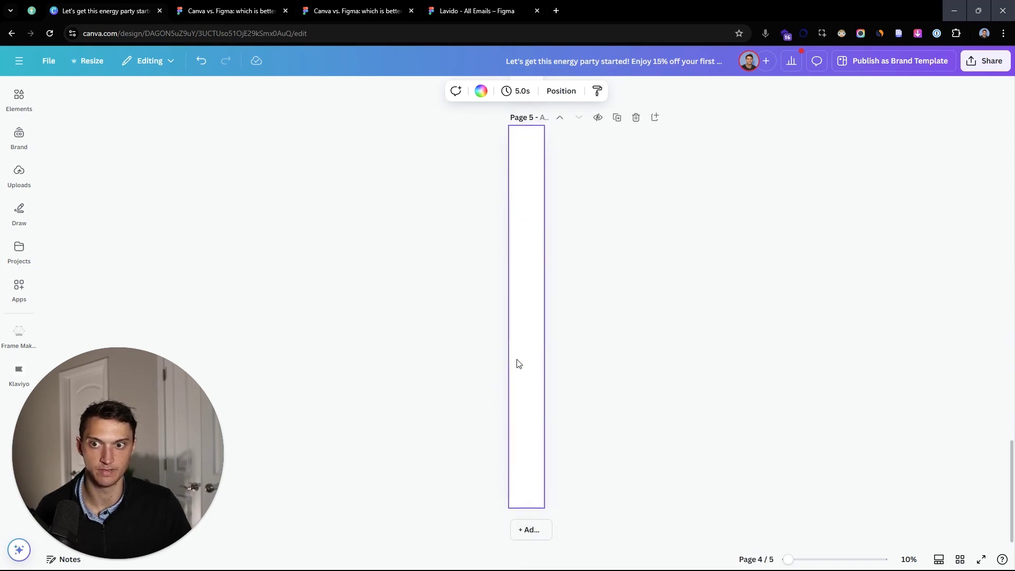
# - Review the pages, clear the selection, and switch to the Lavido All Emails Figma board
pyautogui.scroll(15, 518, 360)
pyautogui.scroll(5, 518, 360)
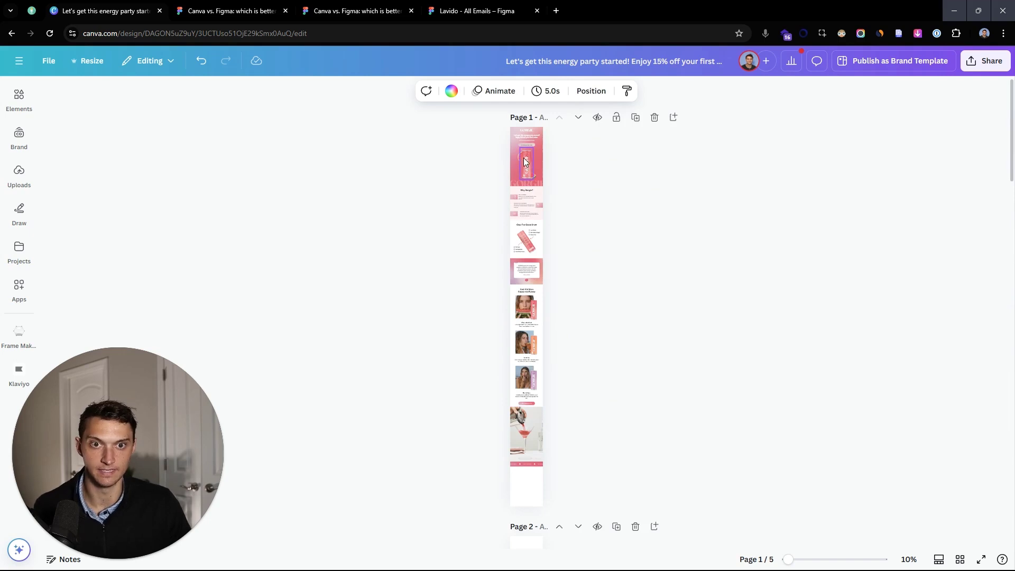
pyautogui.keyDown('ctrl'); pyautogui.scroll(5, 522, 154); pyautogui.keyUp('ctrl')
pyautogui.keyDown('ctrl'); pyautogui.scroll(3, 523, 154); pyautogui.keyUp('ctrl')
pyautogui.click(251, 145)
pyautogui.keyDown('ctrl'); pyautogui.scroll(-4, 254, 152); pyautogui.keyUp('ctrl')
pyautogui.moveTo(270, 155); pyautogui.dragTo(702, 186)
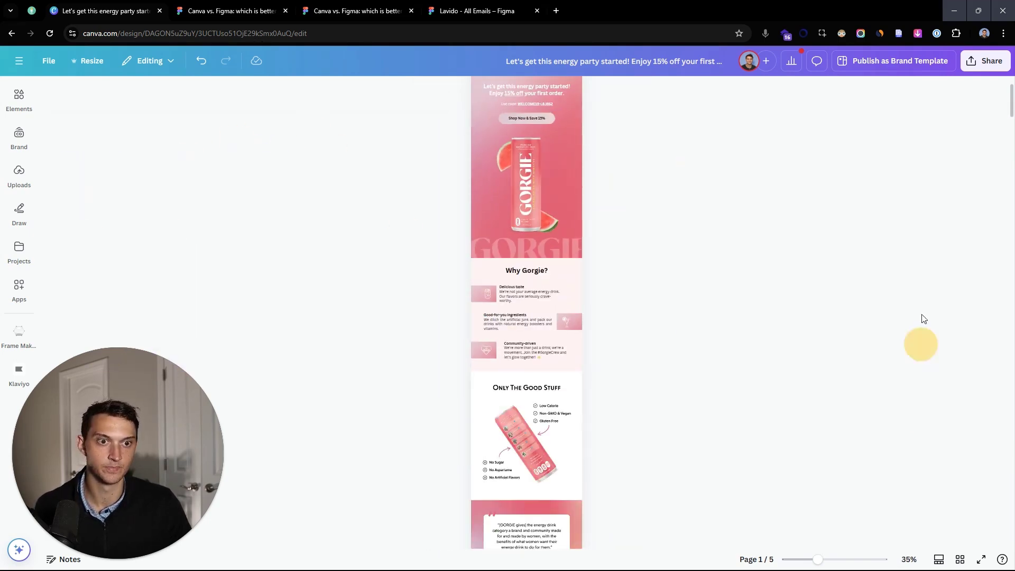
pyautogui.keyDown('ctrl'); pyautogui.scroll(-2, 856, 275); pyautogui.keyUp('ctrl')
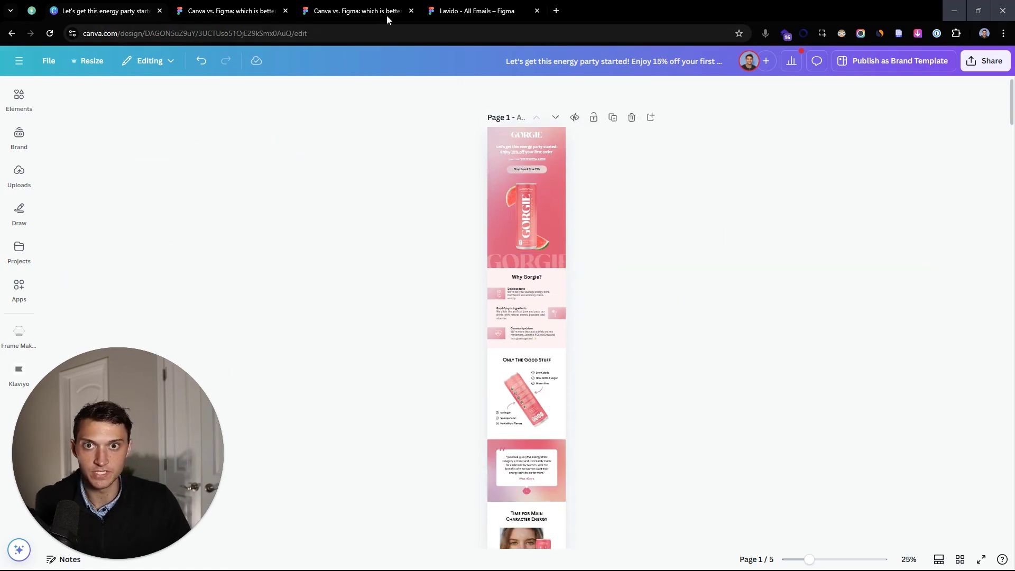
pyautogui.click(469, 16)
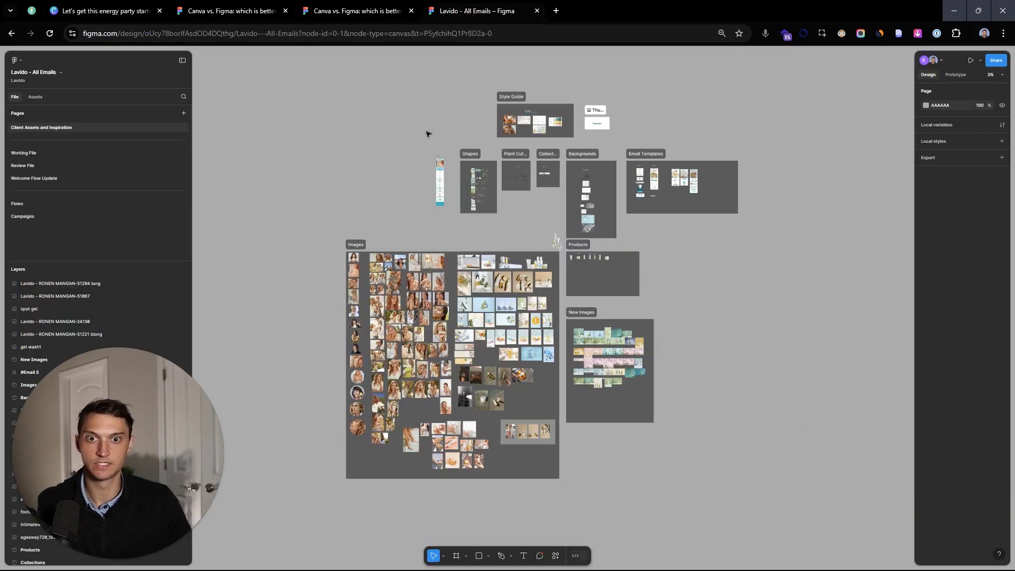
# - Marquee-select all Lavido frames, deselect them, and pan around the board
pyautogui.moveTo(284, 96); pyautogui.dragTo(830, 508)
pyautogui.keyDown('ctrl'); pyautogui.scroll(-2, 812, 394); pyautogui.keyUp('ctrl')
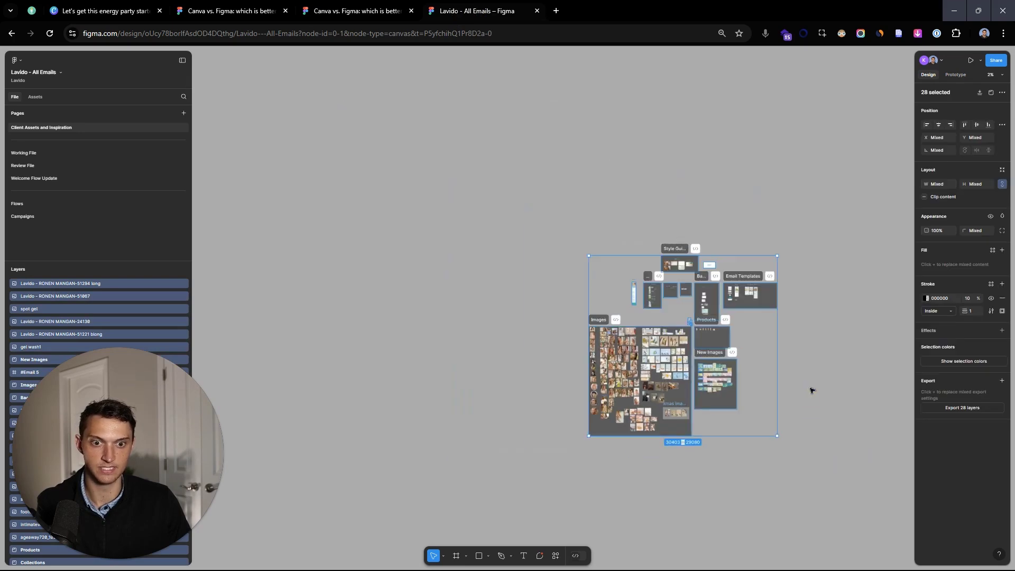
pyautogui.click(324, 207)
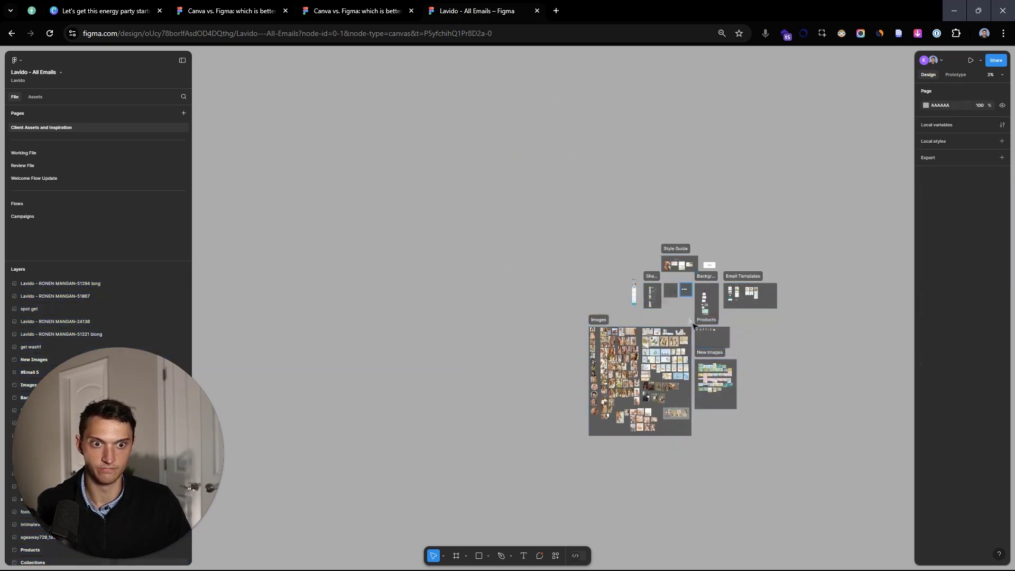
pyautogui.scroll(5, 665, 346)
pyautogui.moveTo(665, 350); pyautogui.dragTo(695, 119)
pyautogui.scroll(-3, 695, 119)
pyautogui.moveTo(891, 262); pyautogui.dragTo(684, 316)
pyautogui.scroll(2, 684, 225)
pyautogui.moveTo(612, 108); pyautogui.dragTo(603, 364)
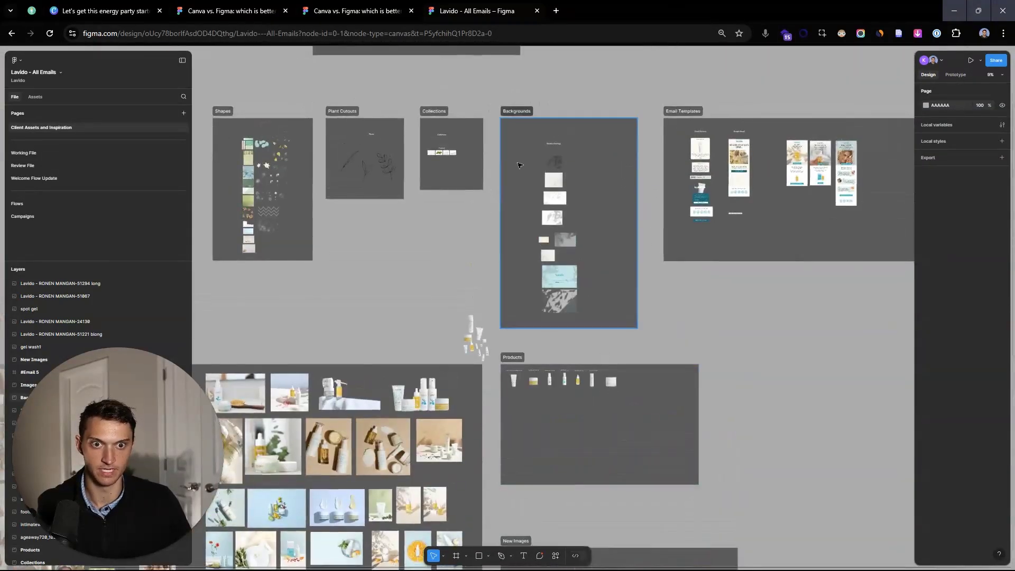
pyautogui.scroll(3, 380, 139)
# - Pan to the #Email 5 frame and its footer, then return to the Canva Gorgie design
pyautogui.moveTo(381, 138); pyautogui.dragTo(435, 187)
pyautogui.hscroll(-10, 436, 188)
pyautogui.scroll(-1, 465, 164)
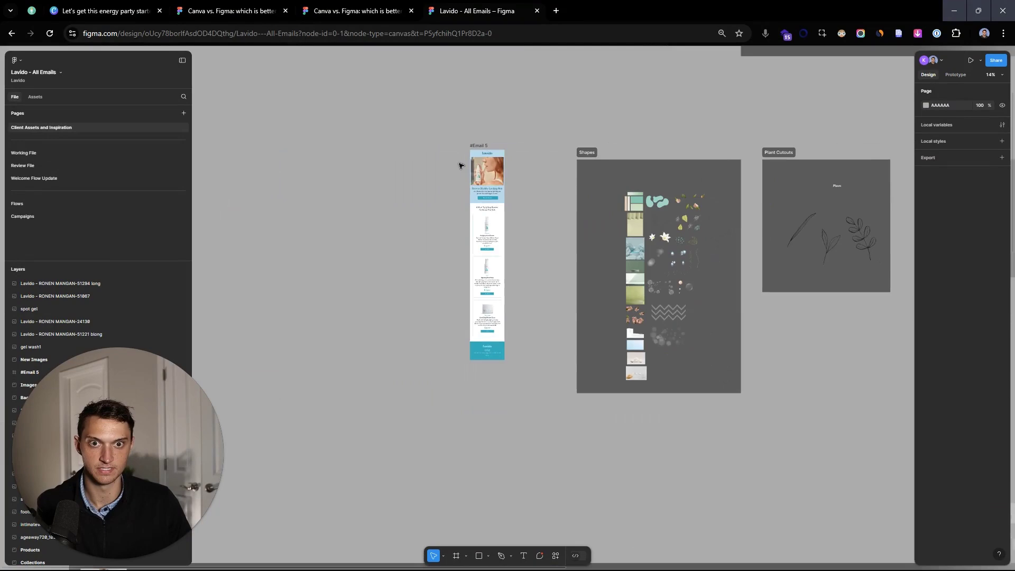
pyautogui.scroll(5, 463, 157)
pyautogui.scroll(-1, 637, 271)
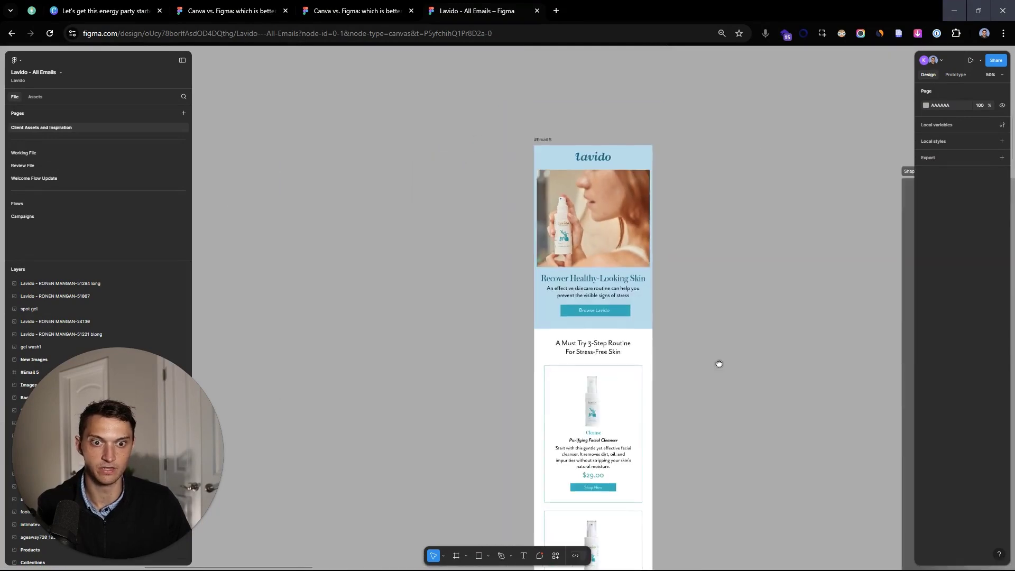
pyautogui.scroll(-1, 719, 365)
pyautogui.moveTo(721, 379); pyautogui.dragTo(703, 173)
pyautogui.scroll(-10, 630, 243)
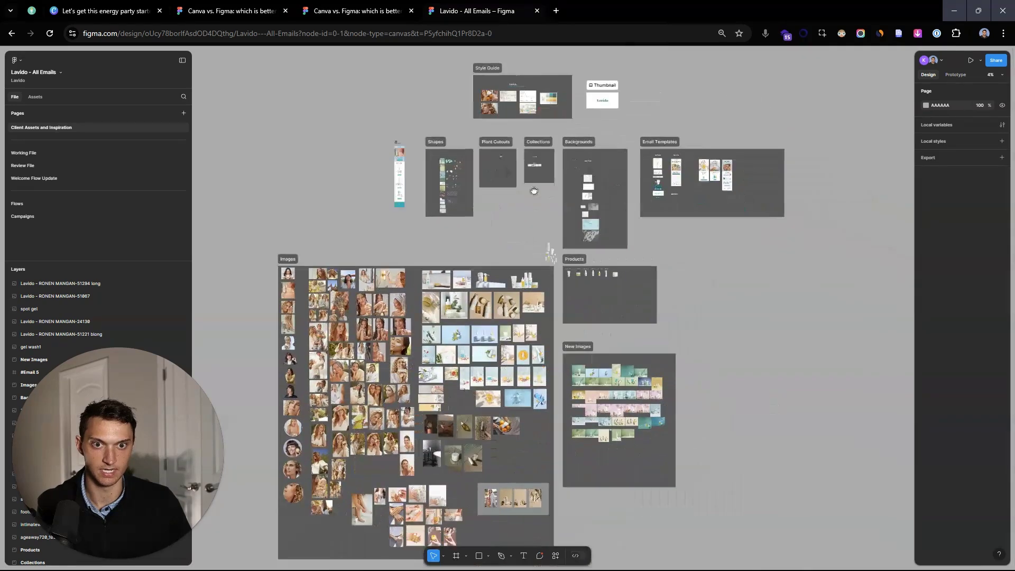
pyautogui.click(150, 15)
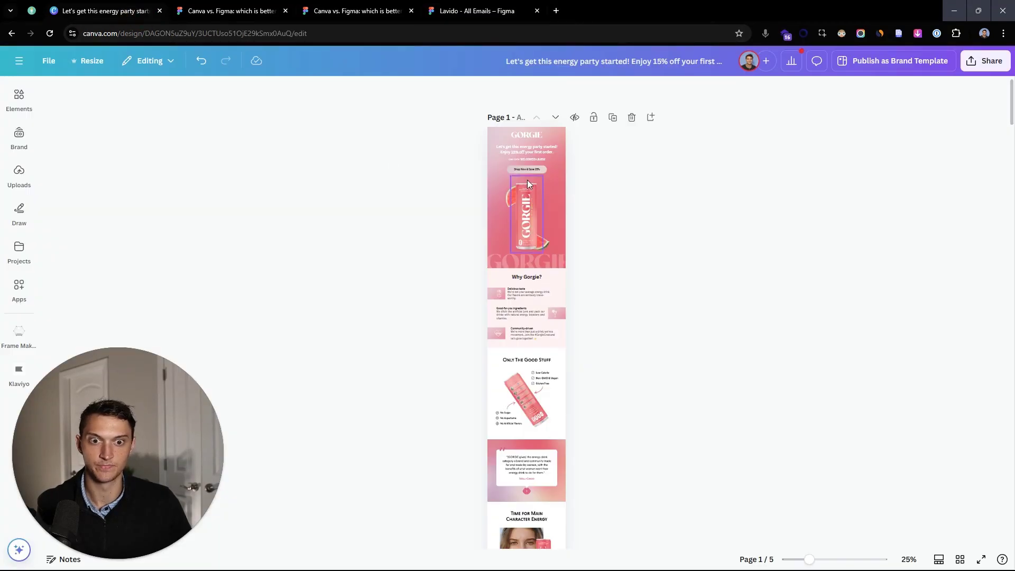
# - Scroll the Gorgie email down to blank page 2, then switch to the Canva vs. Figma file
pyautogui.scroll(-10, 578, 211)
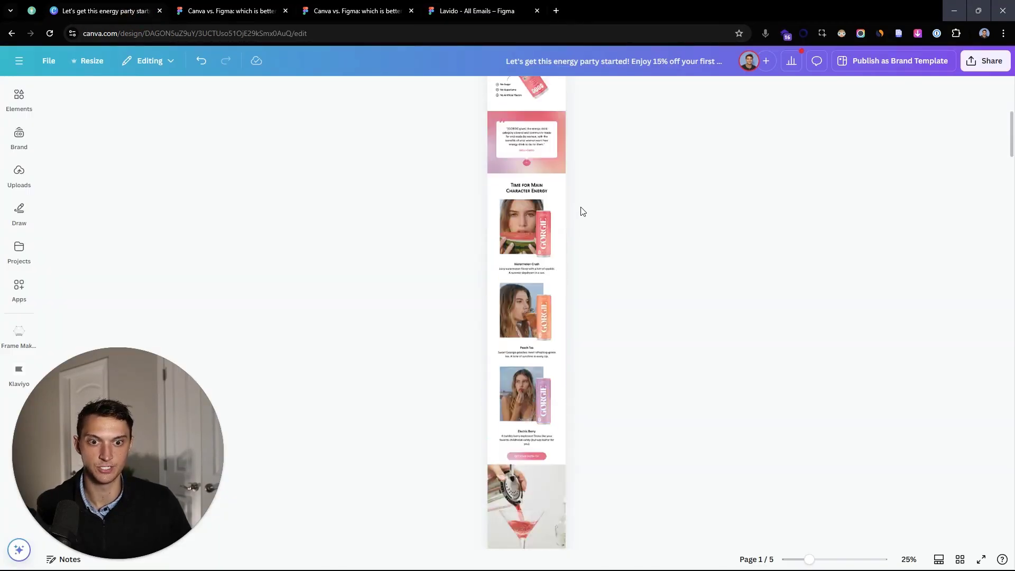
pyautogui.scroll(1, 561, 333)
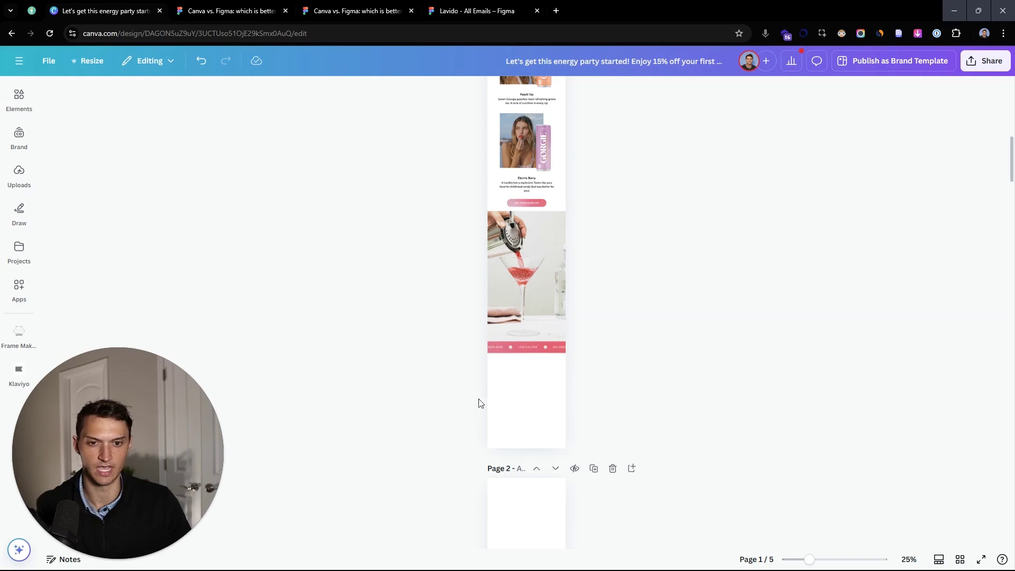
pyautogui.scroll(-7, 566, 408)
pyautogui.scroll(3, 568, 409)
pyautogui.scroll(-3, 562, 391)
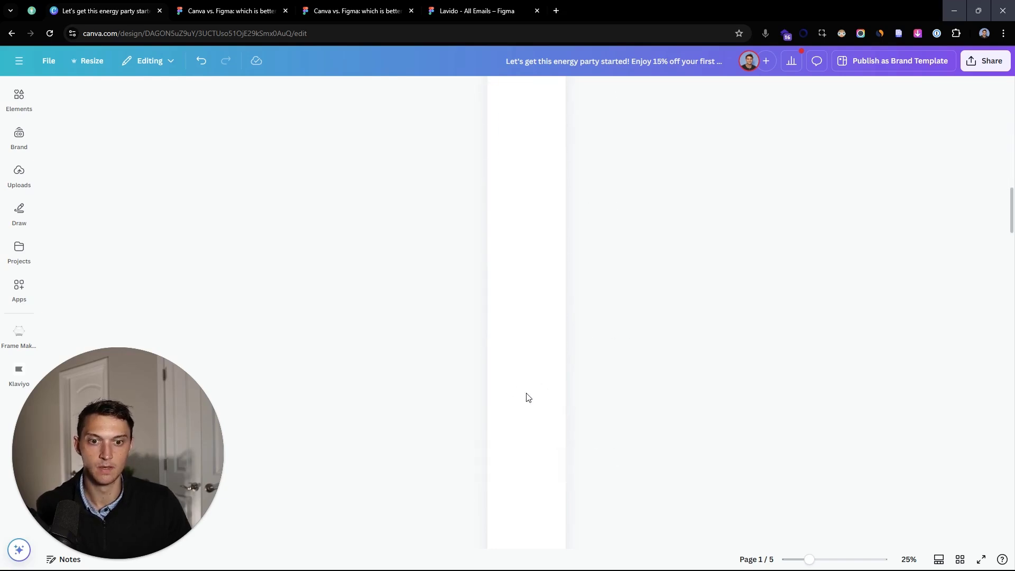
pyautogui.scroll(5, 526, 397)
pyautogui.click(261, 15)
pyautogui.click(383, 15)
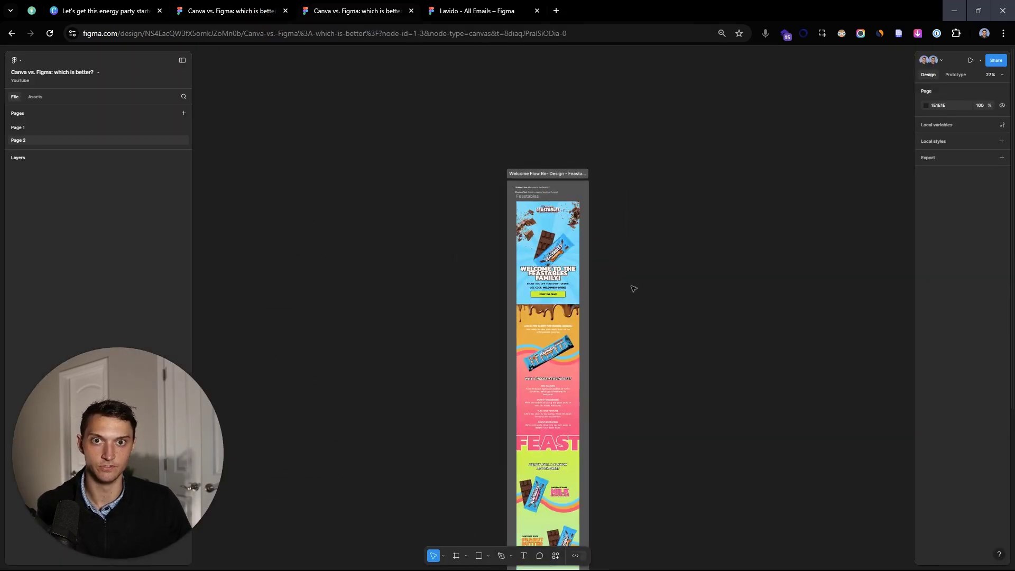
# - Look around the Feastables welcome email, glance at Page 1, and return to Page 2
pyautogui.scroll(-2, 624, 280)
pyautogui.scroll(1, 661, 274)
pyautogui.scroll(4, 554, 218)
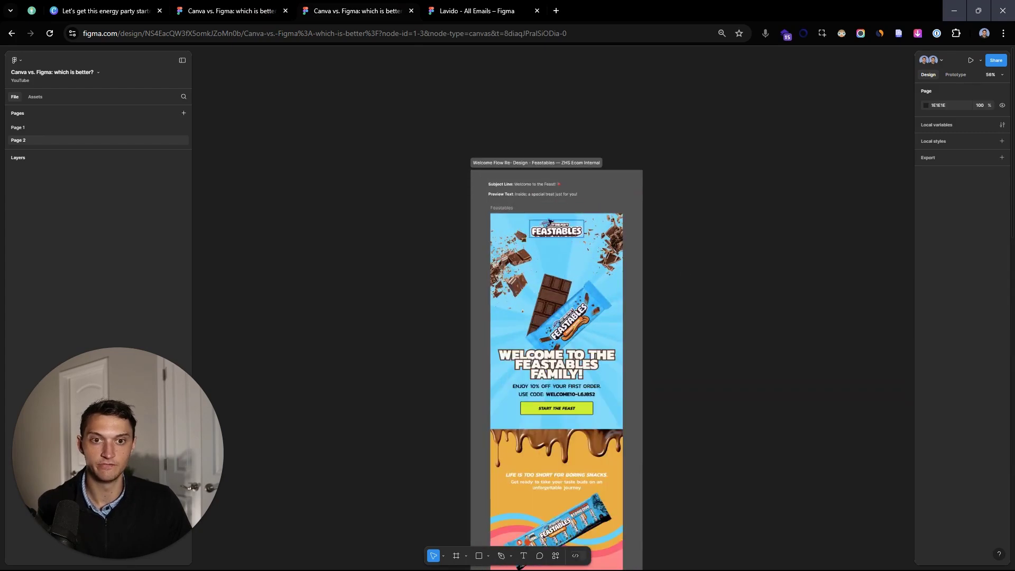
pyautogui.scroll(-6, 550, 217)
pyautogui.moveTo(666, 271); pyautogui.dragTo(912, 373)
pyautogui.scroll(-5, 642, 322)
pyautogui.moveTo(641, 321); pyautogui.dragTo(763, 368)
pyautogui.scroll(6, 791, 295)
pyautogui.scroll(2, 594, 187)
pyautogui.moveTo(614, 180); pyautogui.dragTo(633, 136)
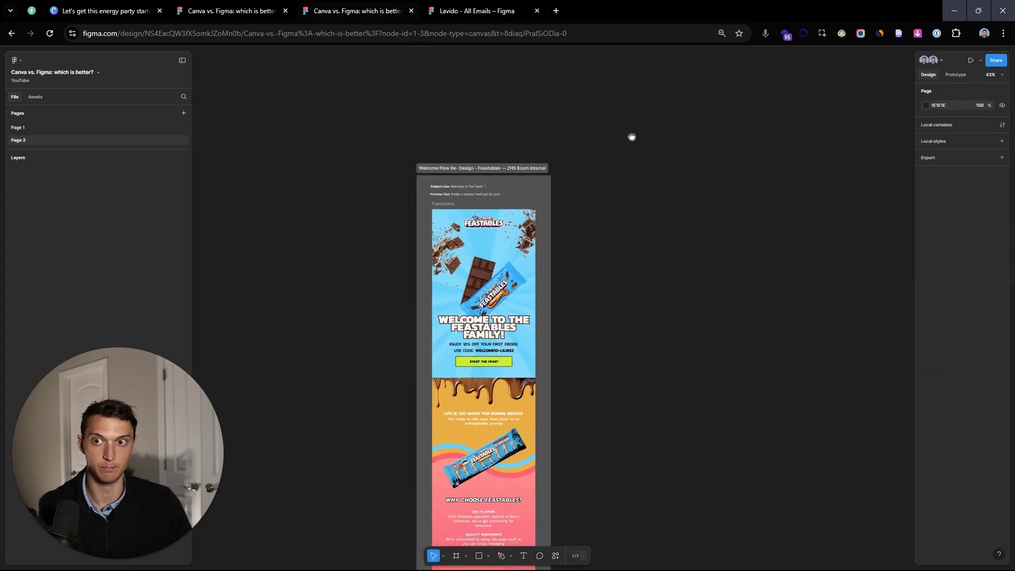
pyautogui.scroll(-1, 632, 136)
pyautogui.click(140, 130)
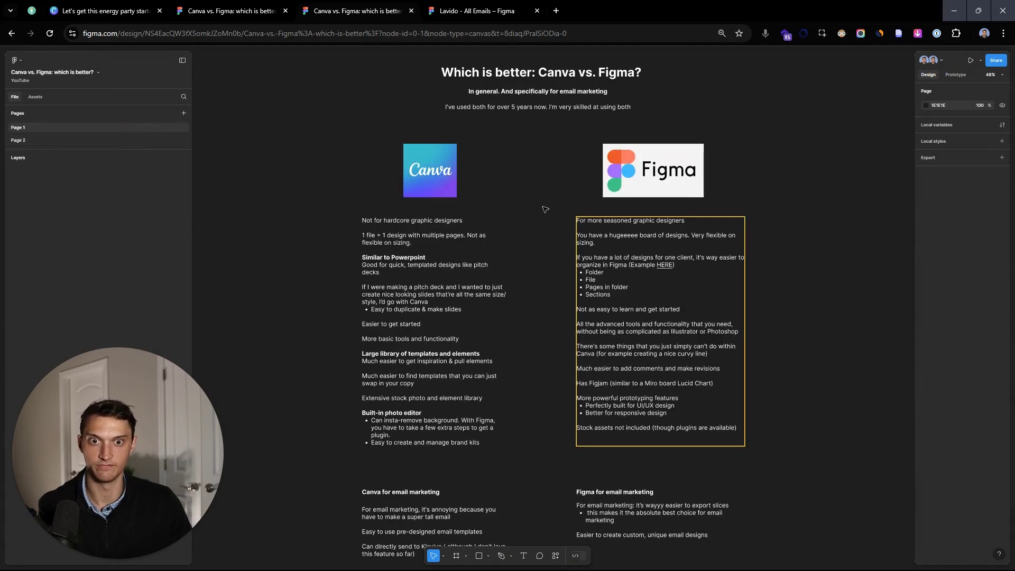
pyautogui.click(87, 142)
pyautogui.scroll(2, 560, 212)
pyautogui.scroll(-5, 566, 195)
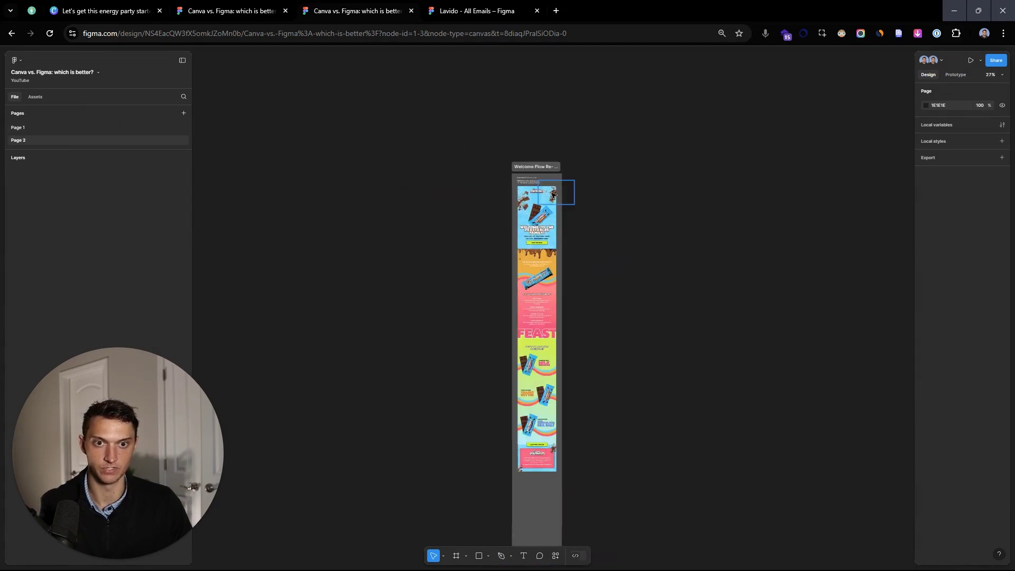
# - Duplicate the Welcome Flow section twice, placing each copy to the right
pyautogui.click(522, 138)
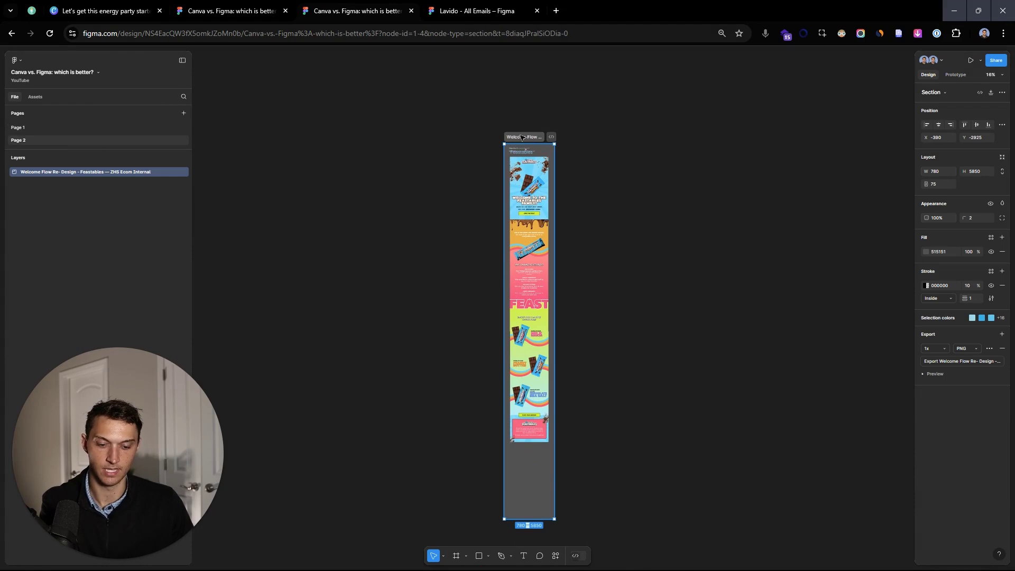
pyautogui.hotkey('ctrl', 'd')
pyautogui.moveTo(568, 137); pyautogui.dragTo(587, 135)
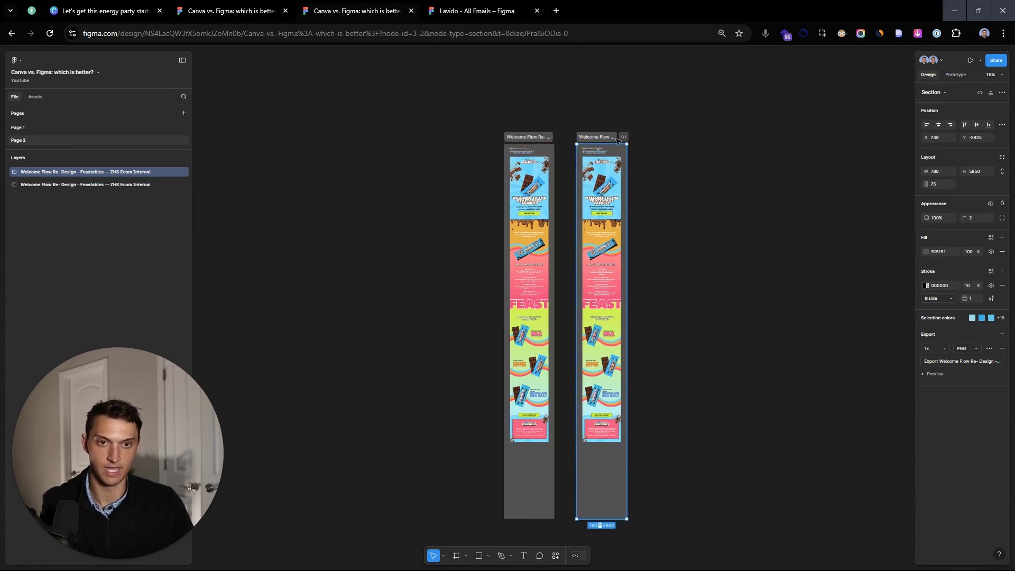
pyautogui.hotkey('ctrl', 'd')
pyautogui.moveTo(667, 139); pyautogui.dragTo(701, 139)
pyautogui.click(791, 174)
pyautogui.scroll(2, 636, 211)
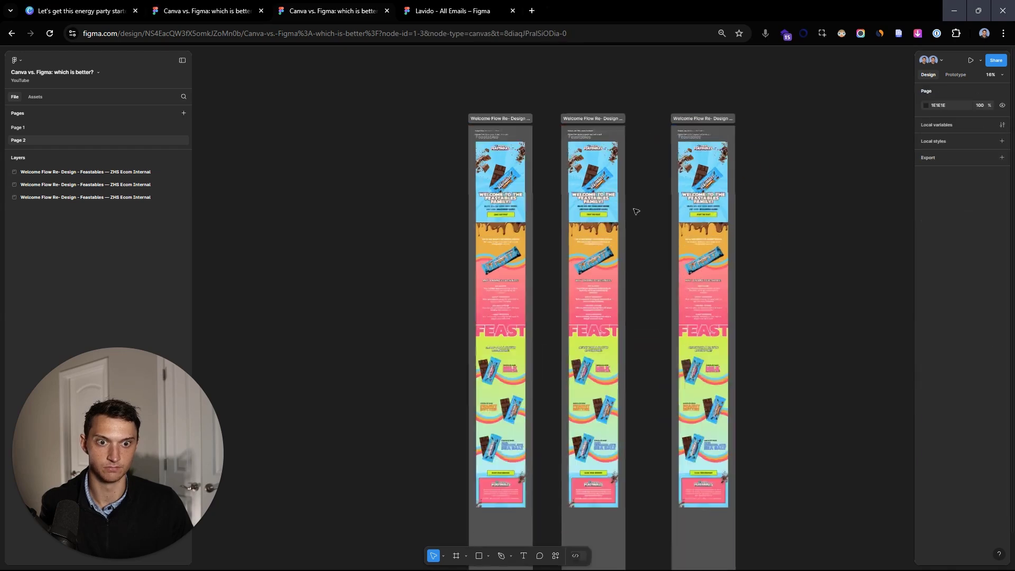
pyautogui.scroll(-3, 636, 212)
# - Put the third Welcome Flow copy back beside the other two sections
pyautogui.moveTo(691, 192); pyautogui.dragTo(229, 144)
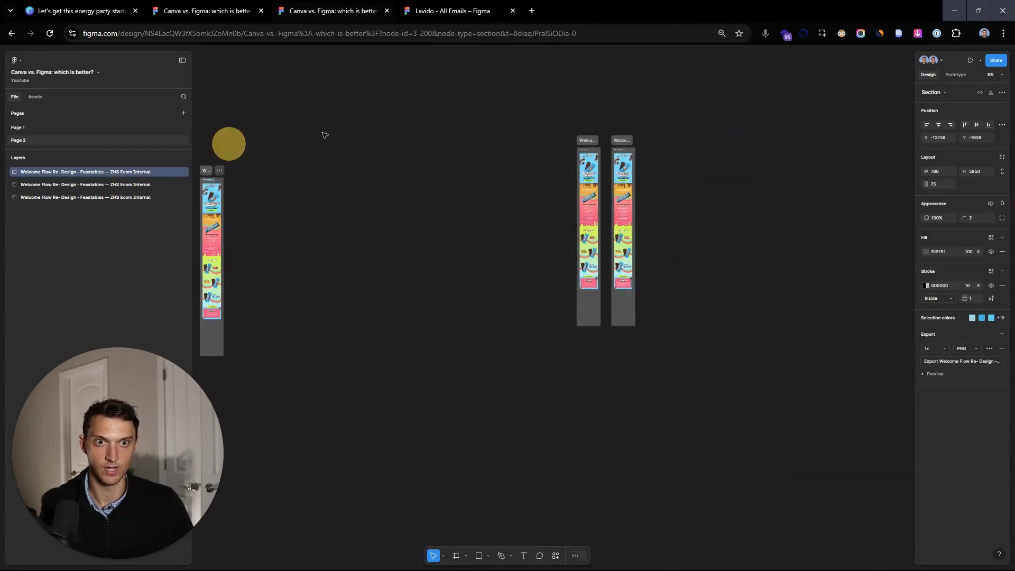
pyautogui.moveTo(325, 136); pyautogui.dragTo(655, 139)
pyautogui.scroll(2, 657, 139)
# - Open the Lavido file's Campaigns page and browse April 2023, BFCM, December and Labor Day emails
pyautogui.click(454, 11)
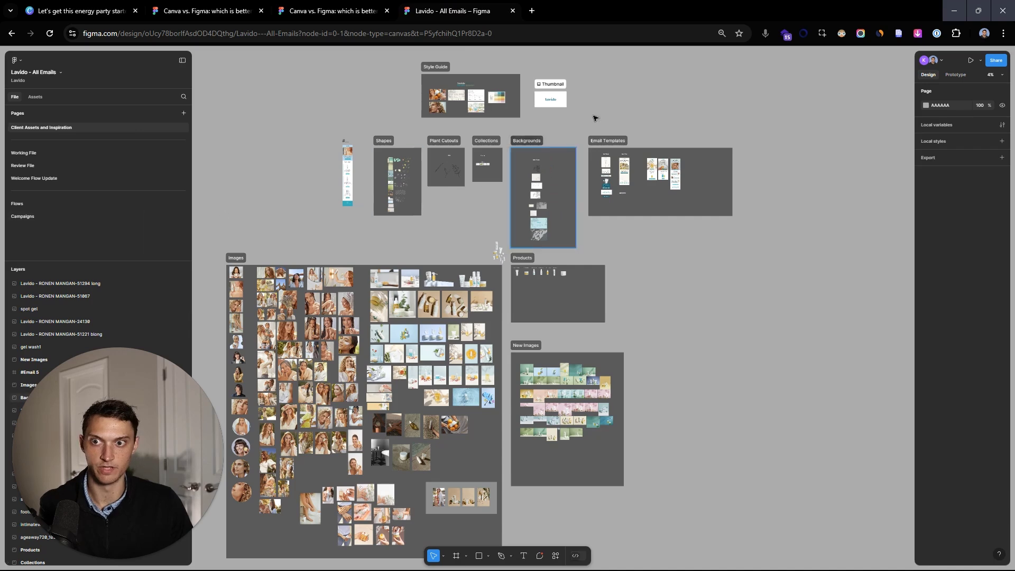
pyautogui.scroll(-2, 595, 118)
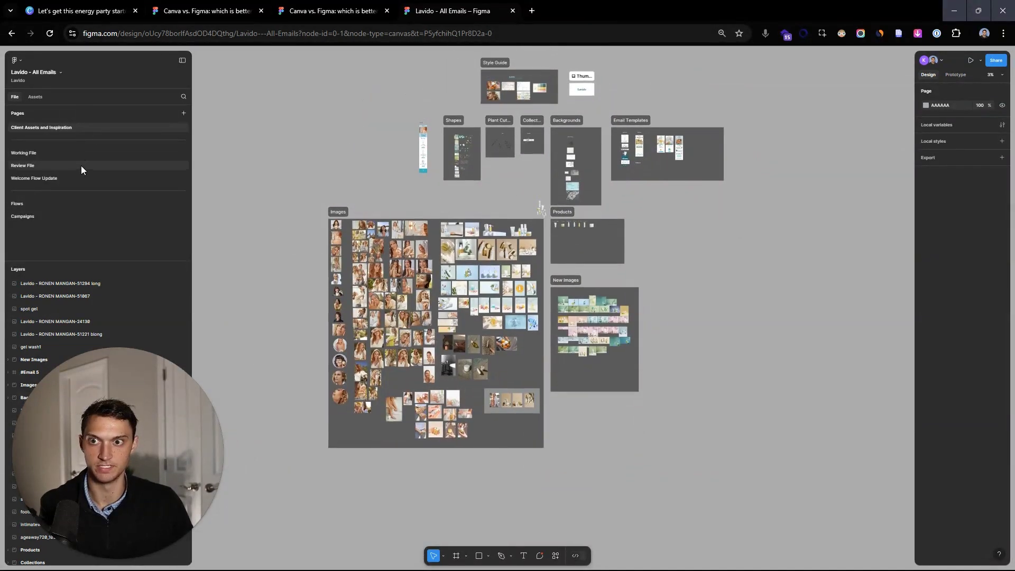
pyautogui.click(68, 217)
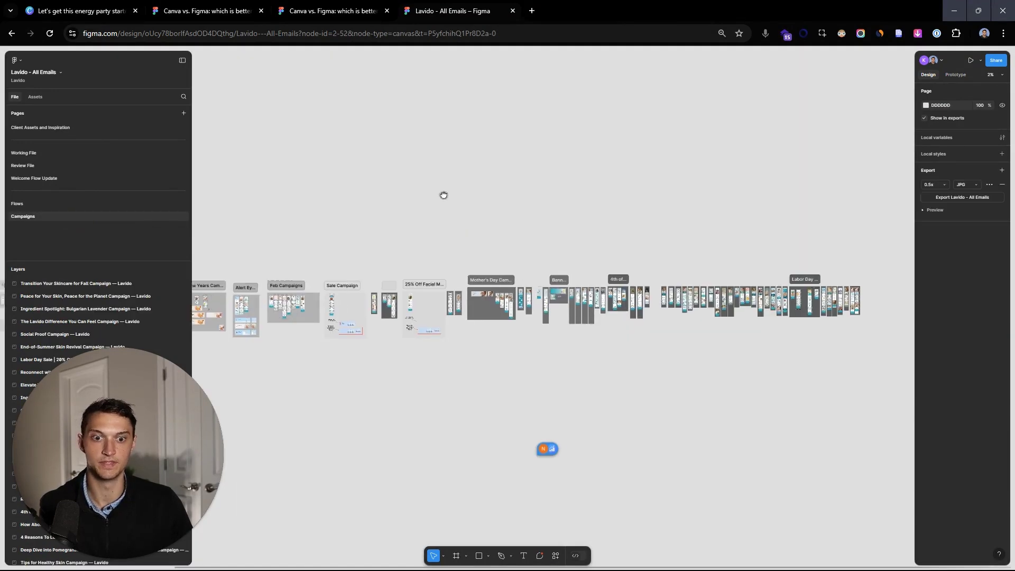
pyautogui.moveTo(444, 195); pyautogui.dragTo(611, 164)
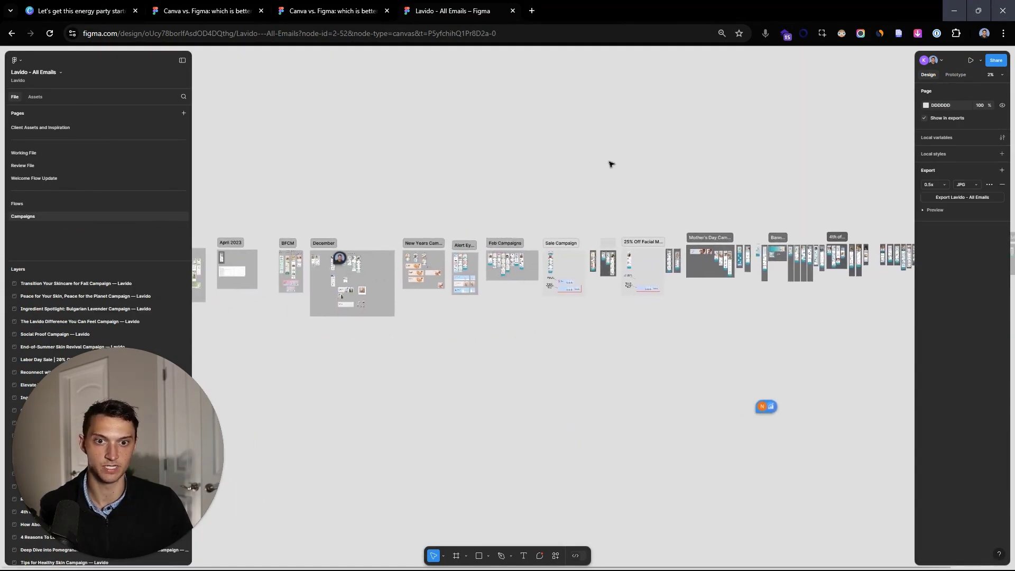
pyautogui.moveTo(793, 210); pyautogui.dragTo(378, 167)
pyautogui.scroll(5, 582, 172)
pyautogui.moveTo(581, 172); pyautogui.dragTo(493, 111)
pyautogui.moveTo(674, 185); pyautogui.dragTo(297, 66)
pyautogui.scroll(-1, 297, 66)
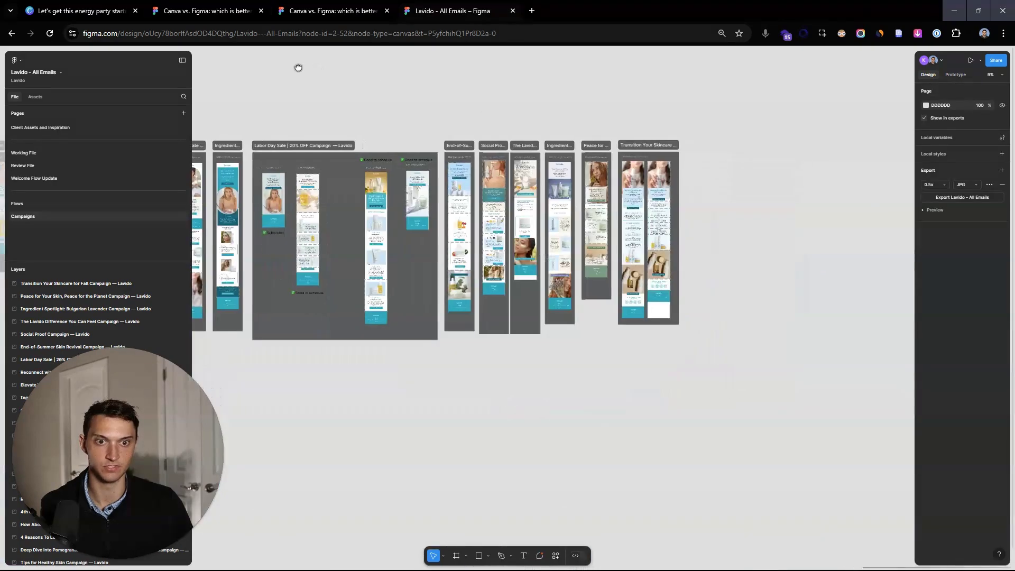
pyautogui.scroll(1, 574, 122)
pyautogui.moveTo(644, 117)
pyautogui.mouseDown()
pyautogui.moveTo(519, 90)
pyautogui.moveTo(650, 106)
pyautogui.mouseUp()
# - Browse back through older campaigns to Memorial Day, then return to the Canva vs. Figma notes
pyautogui.scroll(2, 519, 90)
pyautogui.scroll(-1, 650, 106)
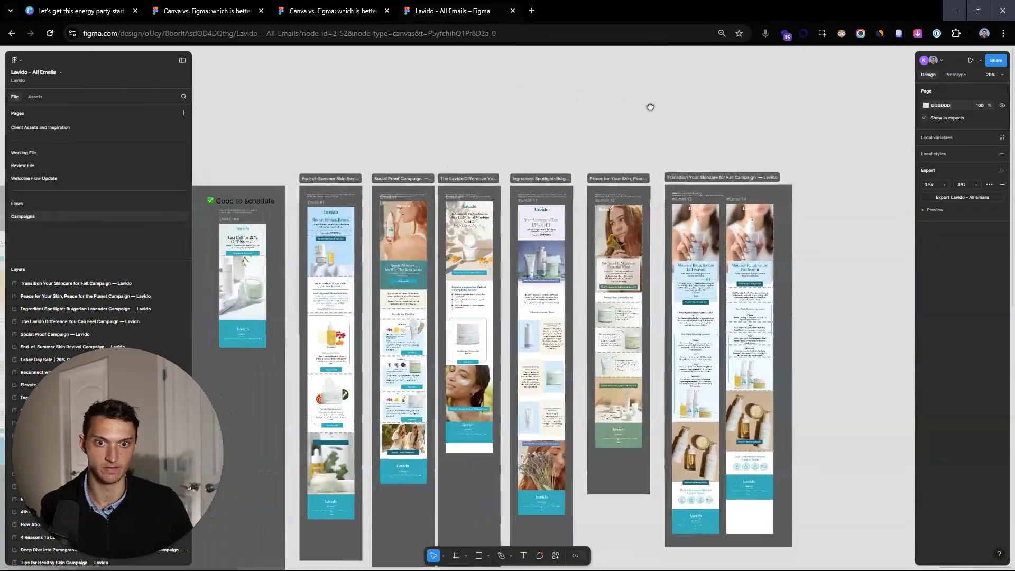
pyautogui.scroll(-1, 508, 114)
pyautogui.moveTo(311, 114); pyautogui.dragTo(609, 127)
pyautogui.scroll(-1, 605, 125)
pyautogui.moveTo(262, 90); pyautogui.dragTo(589, 127)
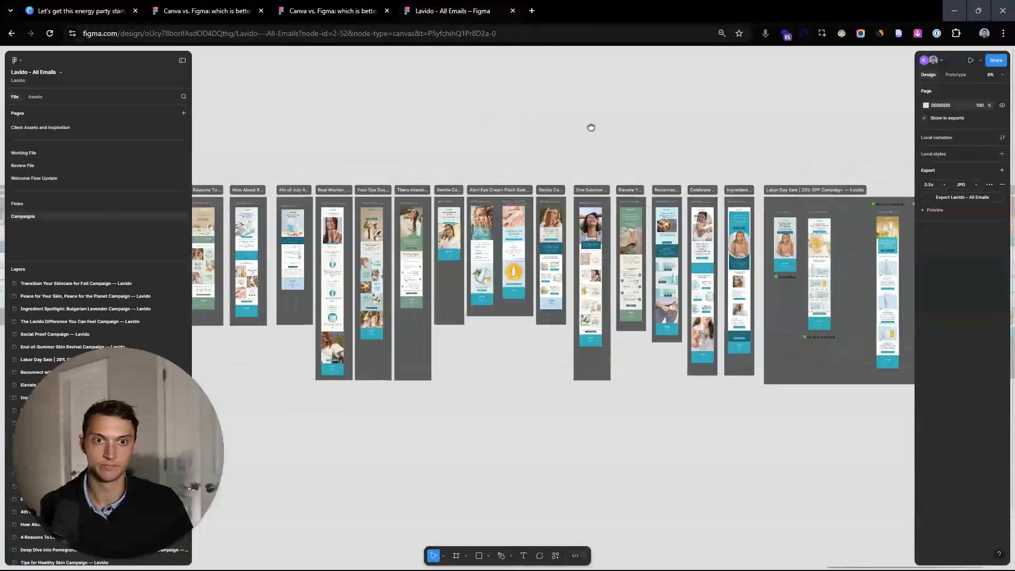
pyautogui.moveTo(490, 117); pyautogui.dragTo(601, 126)
pyautogui.moveTo(329, 118); pyautogui.dragTo(623, 128)
pyautogui.moveTo(365, 134); pyautogui.dragTo(758, 145)
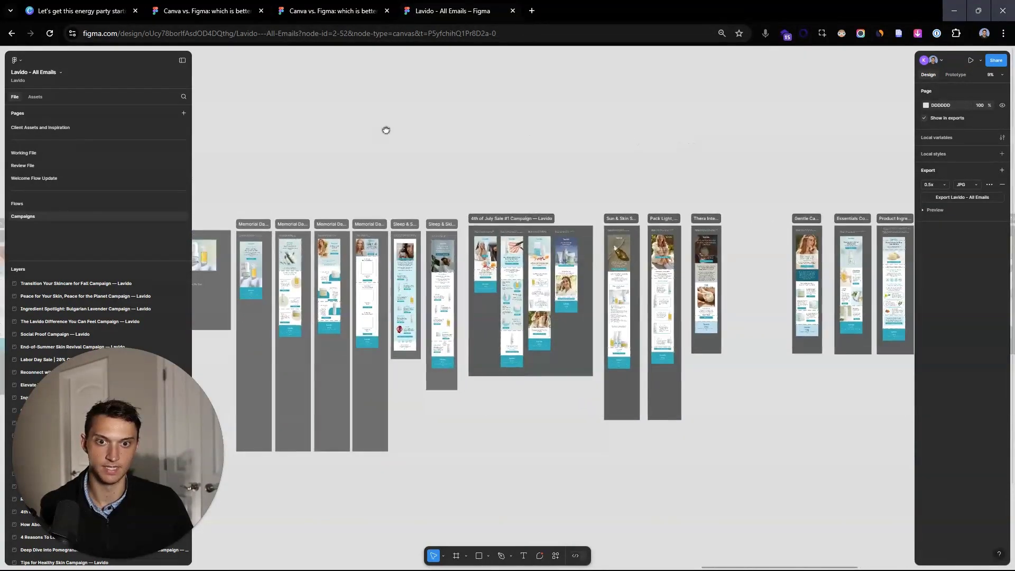
pyautogui.scroll(-2, 386, 129)
pyautogui.scroll(-2, 374, 119)
pyautogui.moveTo(374, 119); pyautogui.dragTo(539, 183)
pyautogui.scroll(1, 538, 184)
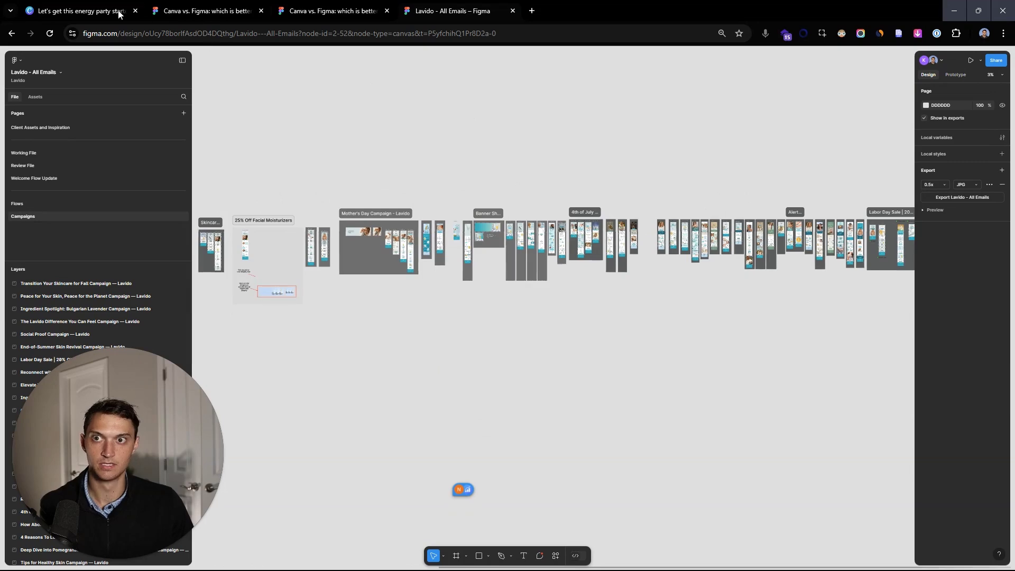
pyautogui.click(199, 11)
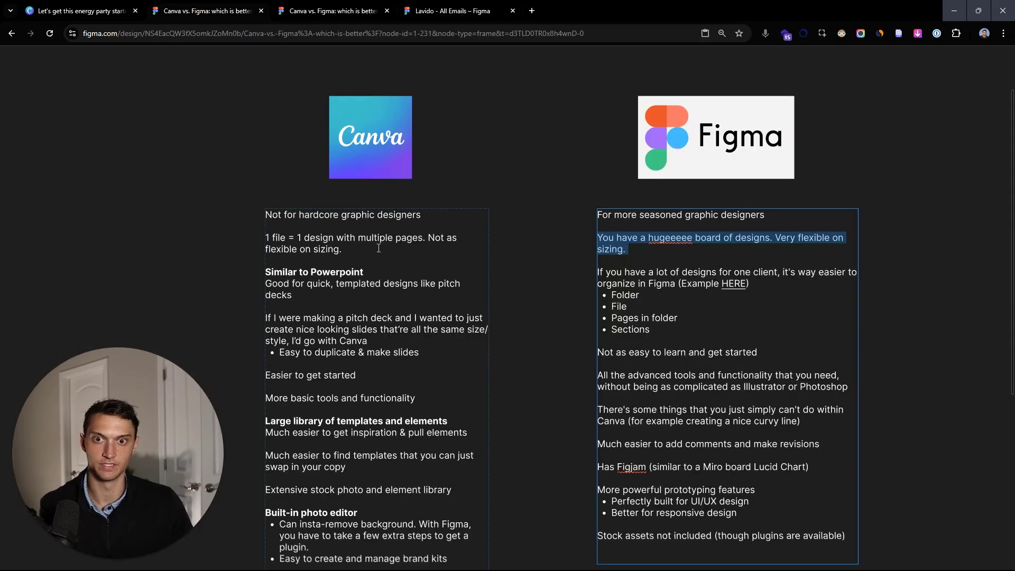
# - Highlight the 'Similar to Powerpoint', huge-board and file-organisation notes, then switch to the Lavido file
pyautogui.scroll(-1, 379, 248)
pyautogui.moveTo(312, 255); pyautogui.dragTo(244, 231)
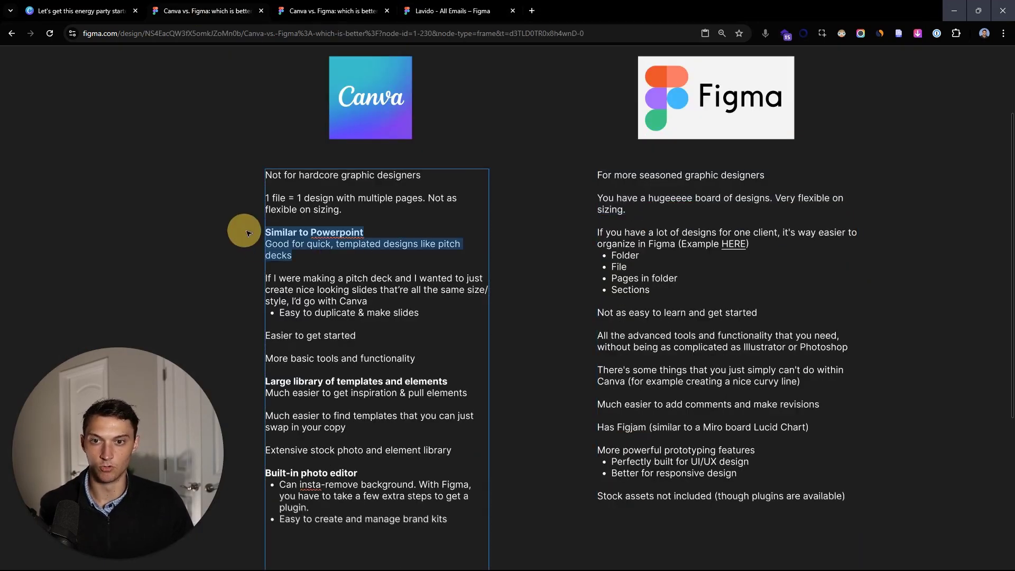
pyautogui.moveTo(308, 256); pyautogui.dragTo(254, 231)
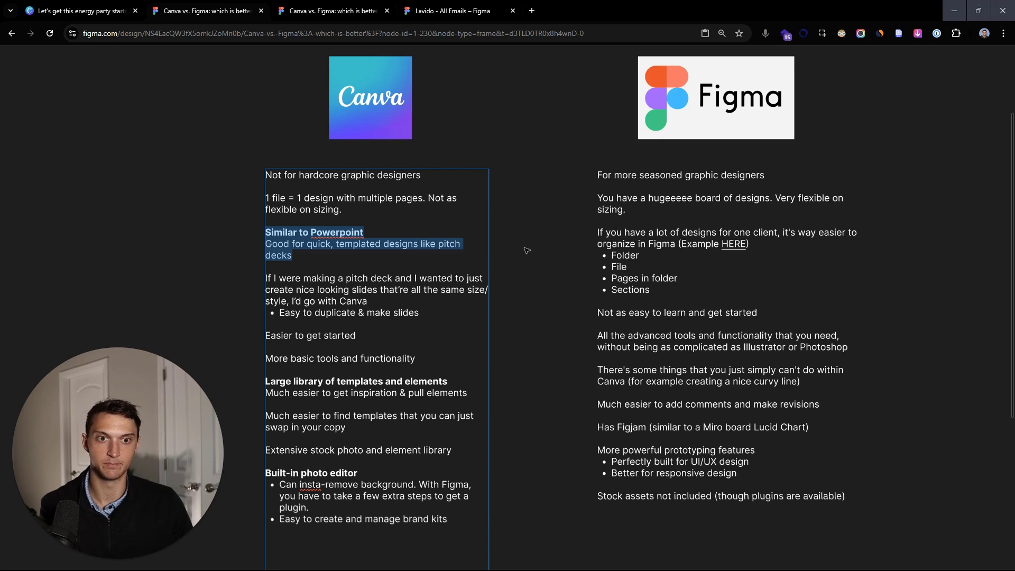
pyautogui.moveTo(627, 209); pyautogui.dragTo(589, 201)
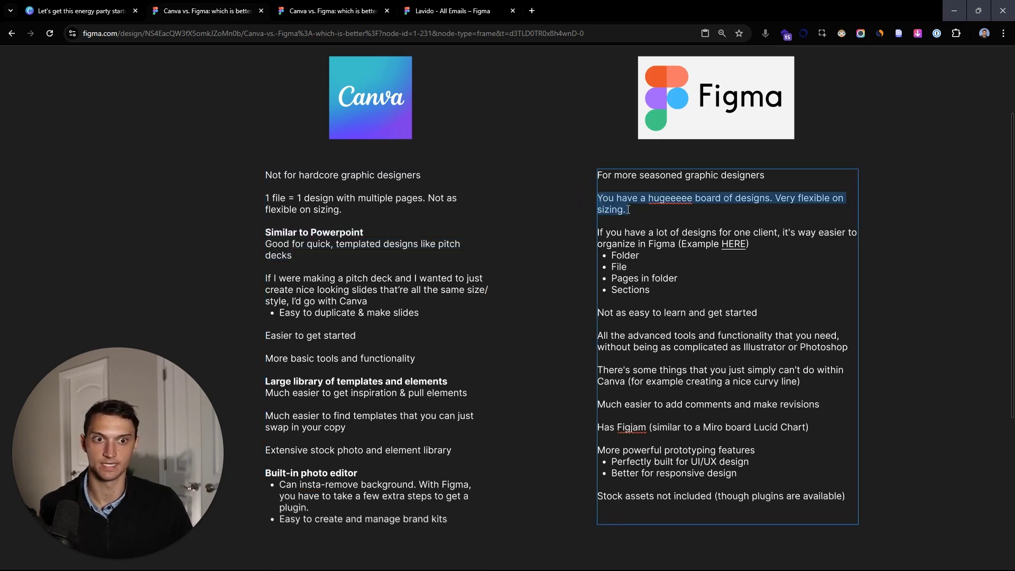
pyautogui.moveTo(611, 255)
pyautogui.mouseDown()
pyautogui.moveTo(688, 254)
pyautogui.moveTo(627, 254)
pyautogui.mouseUp()
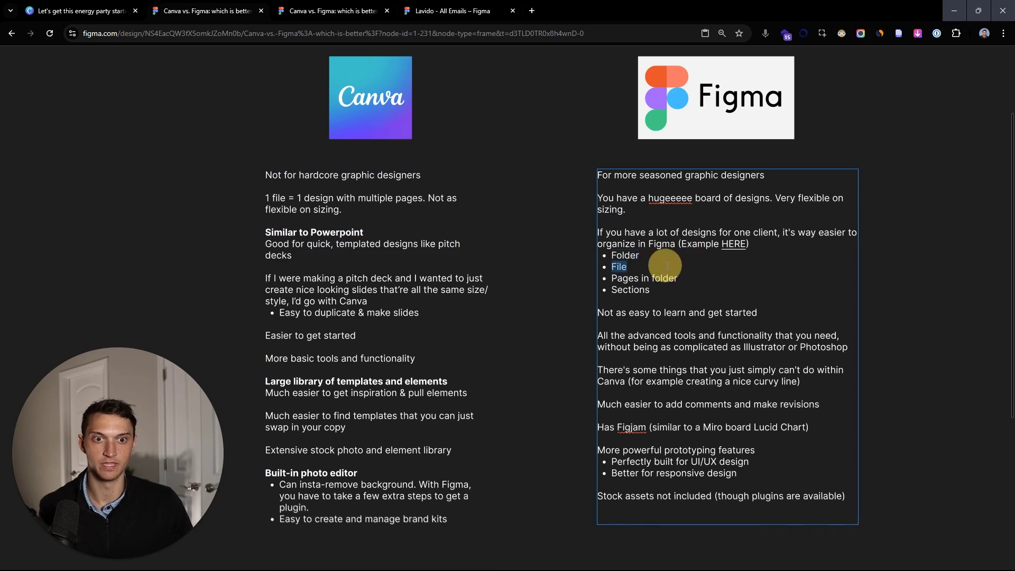
pyautogui.click(444, 11)
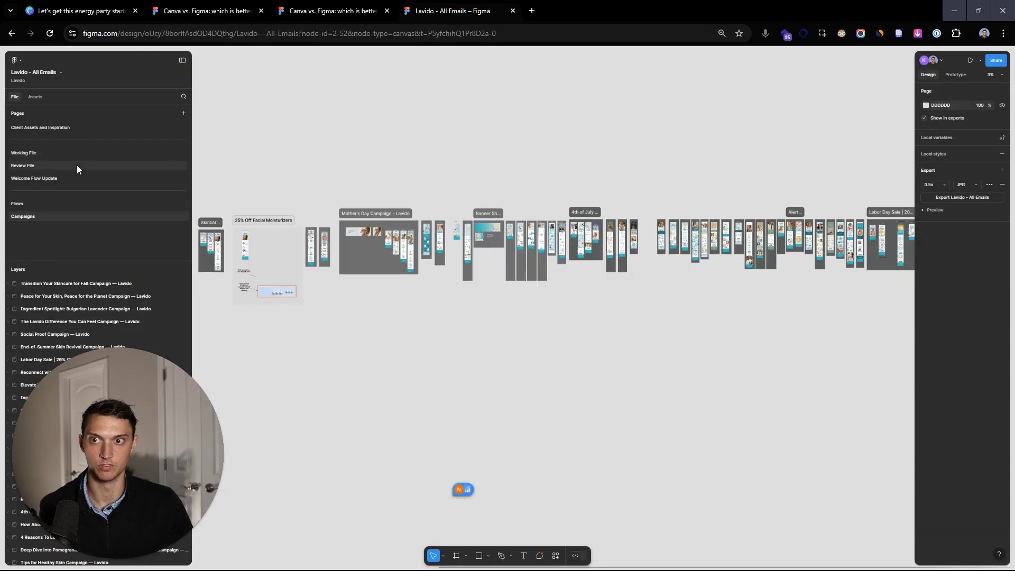
# - Visit the Client Assets and Inspiration page, then zoom to Email #1 on Welcome Flow Update
pyautogui.click(83, 128)
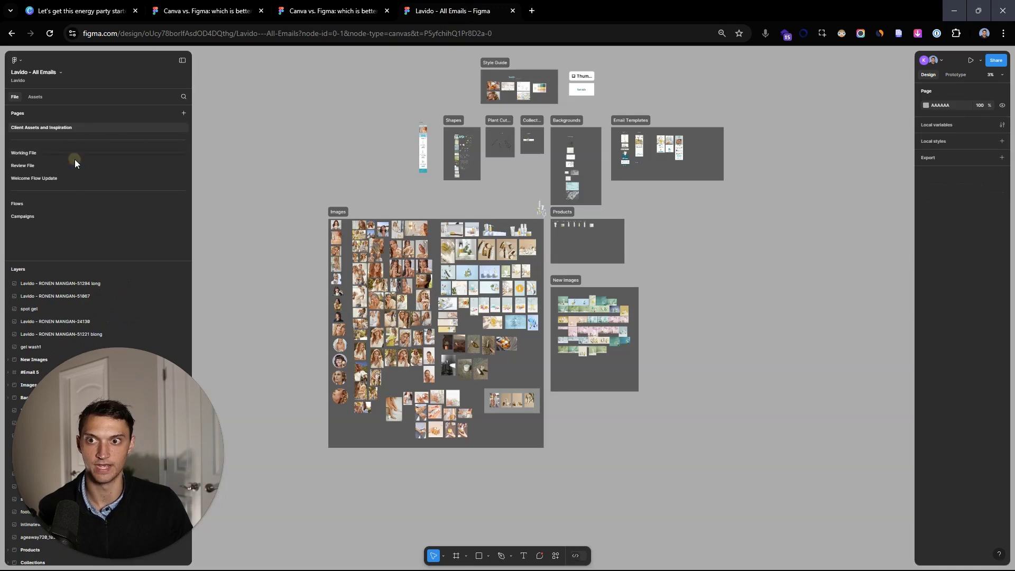
pyautogui.click(71, 178)
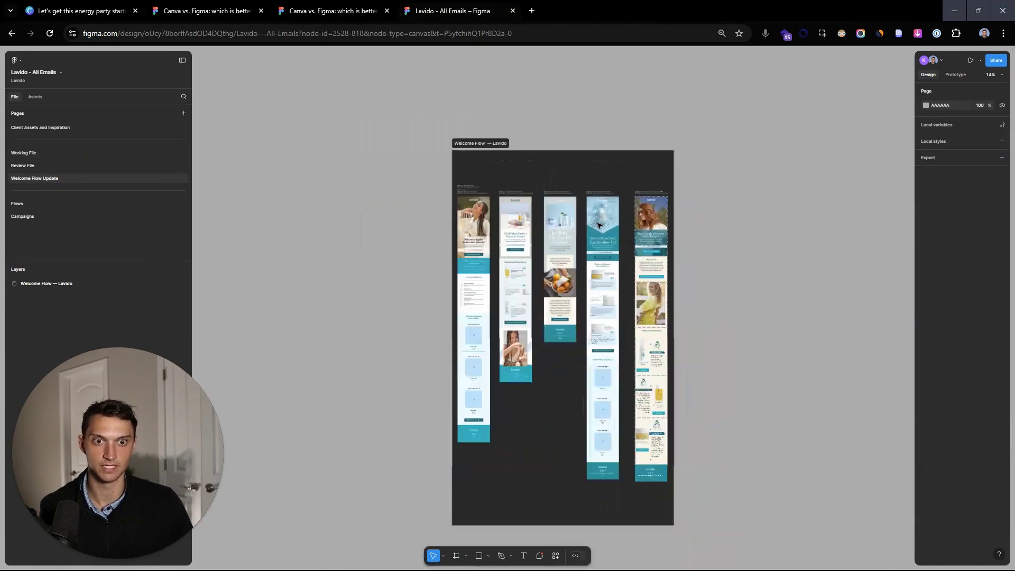
pyautogui.click(465, 203)
pyautogui.hotkey('shift', '2')
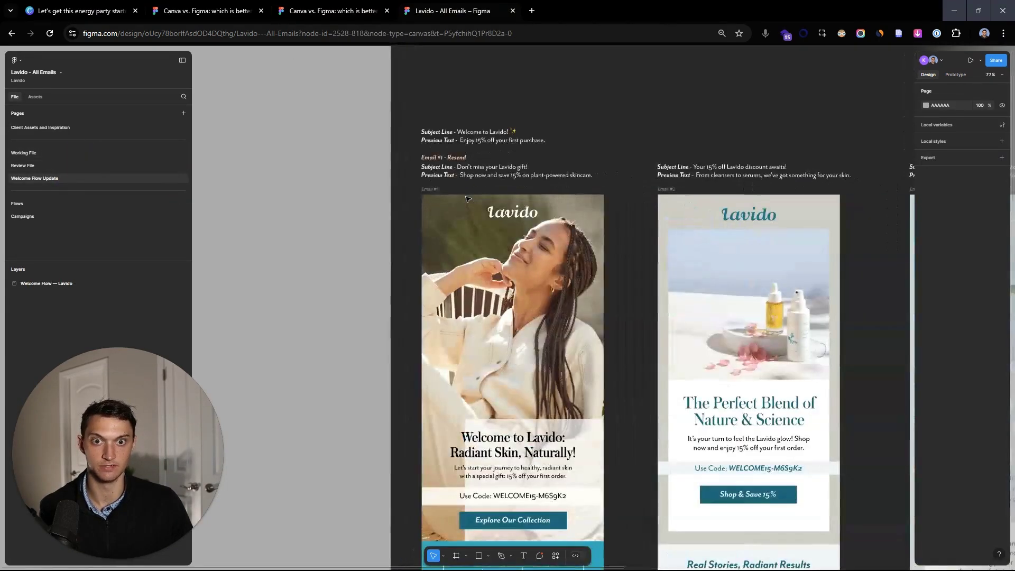
pyautogui.scroll(-5, 490, 195)
# - Move the Welcome Flow — Lavido section and set it back, then return to the Canva Gorgie design
pyautogui.click(475, 111)
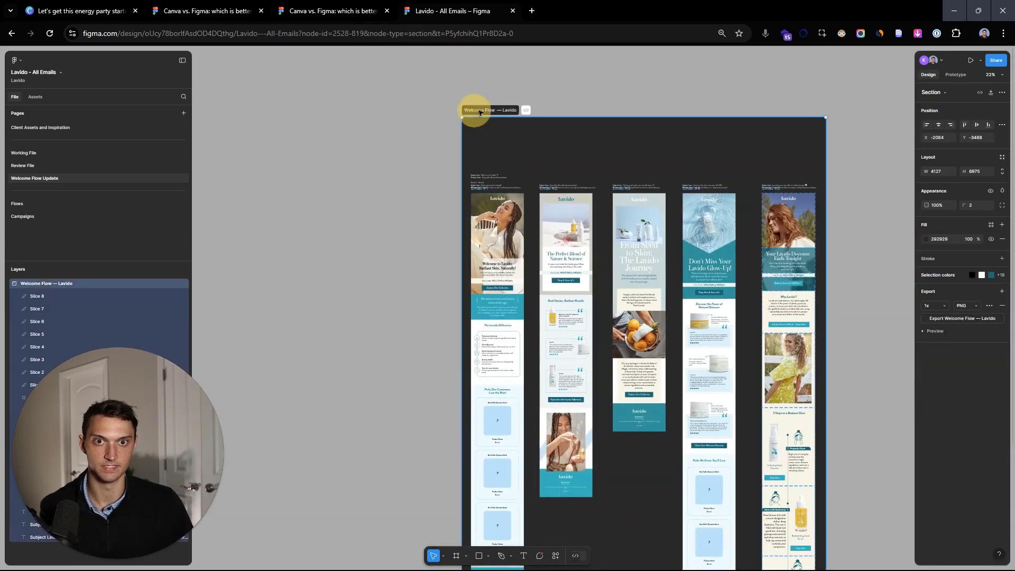
pyautogui.moveTo(567, 145); pyautogui.dragTo(492, 111)
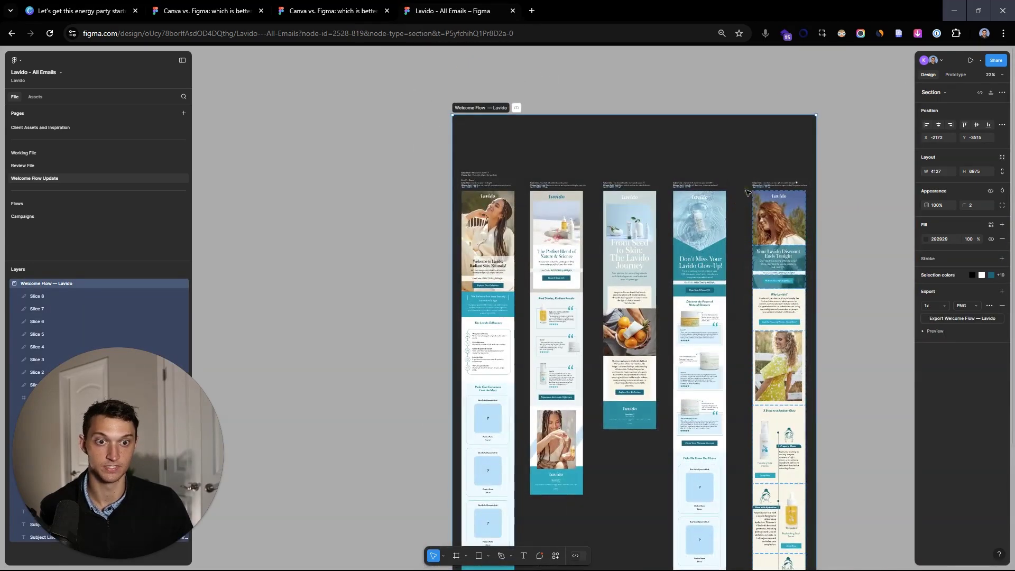
pyautogui.moveTo(745, 180); pyautogui.dragTo(642, 172)
pyautogui.scroll(-1, 641, 173)
pyautogui.scroll(-2, 649, 160)
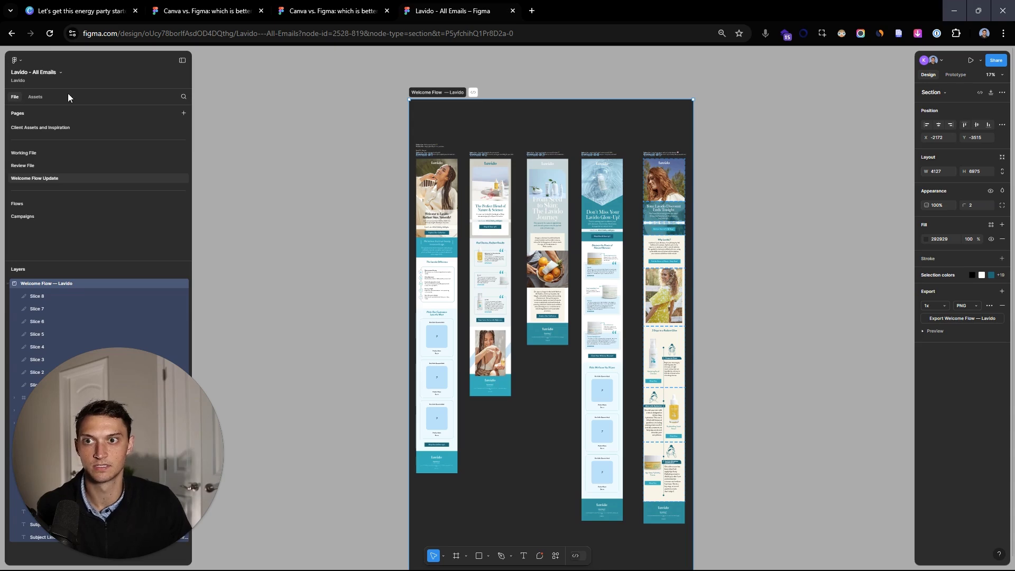
pyautogui.click(79, 10)
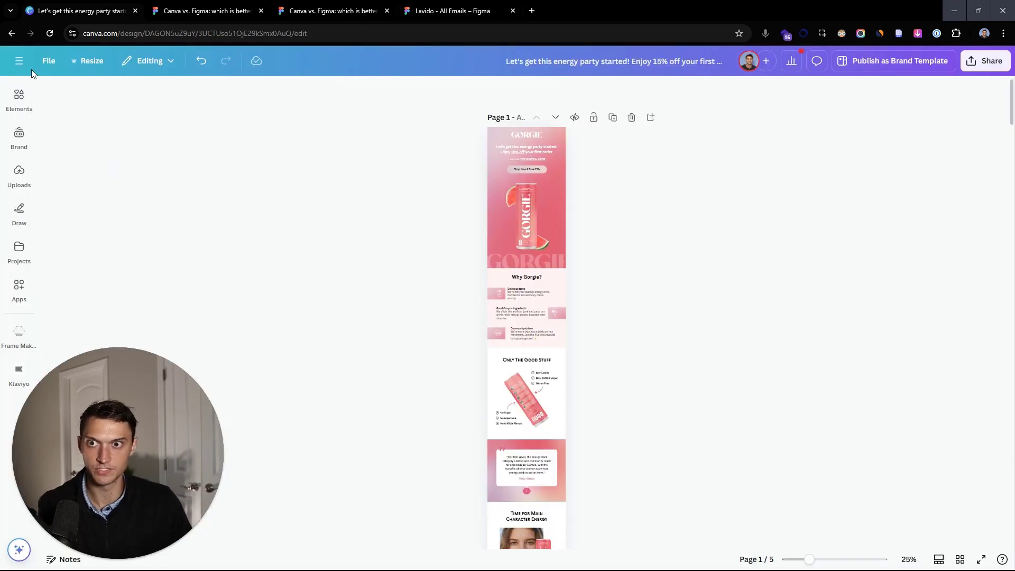
# - Return to the Finished projects folder and open the Gorgie energy party email design
pyautogui.click(12, 33)
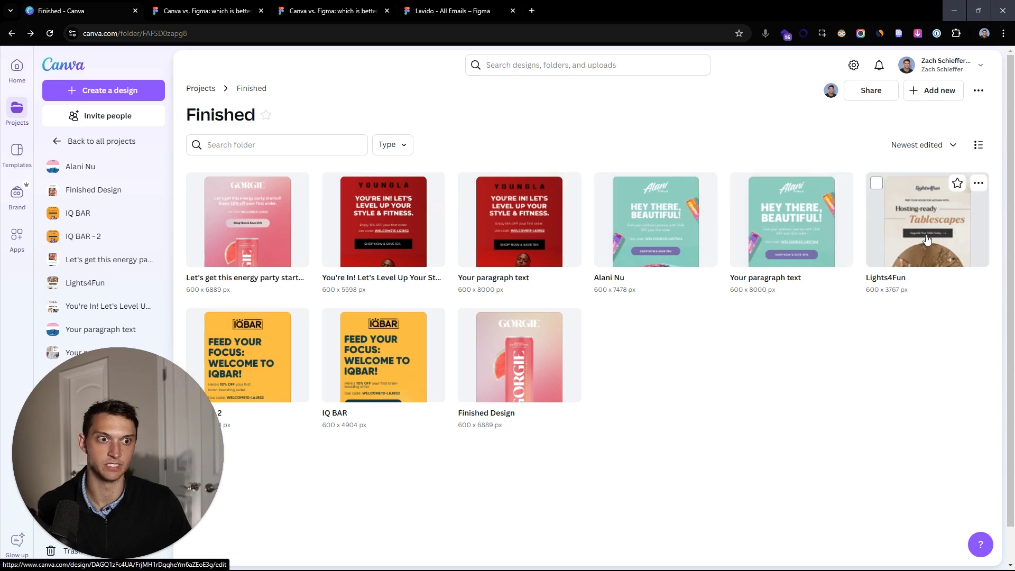
pyautogui.click(251, 227)
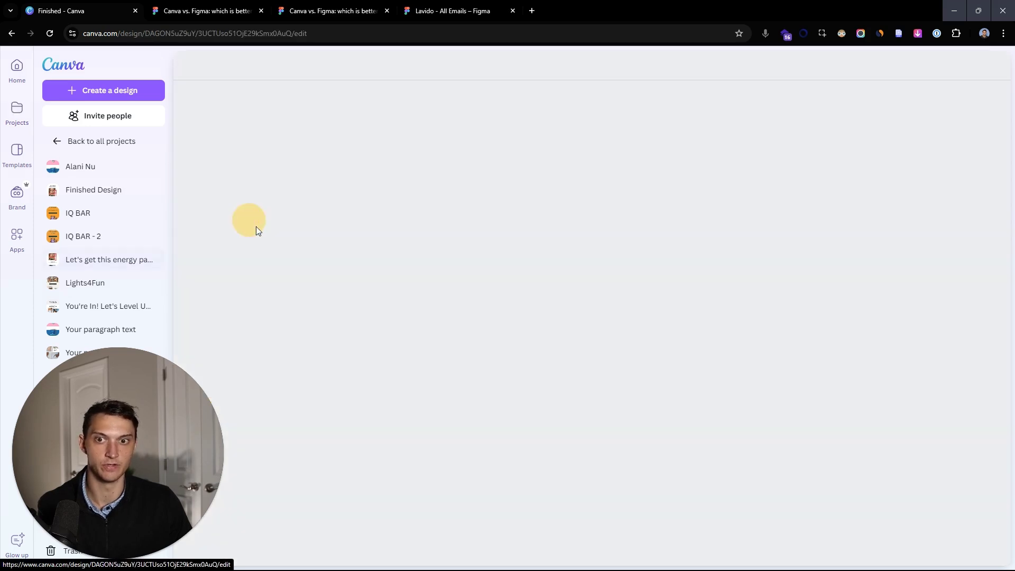
pyautogui.scroll(-3, 614, 255)
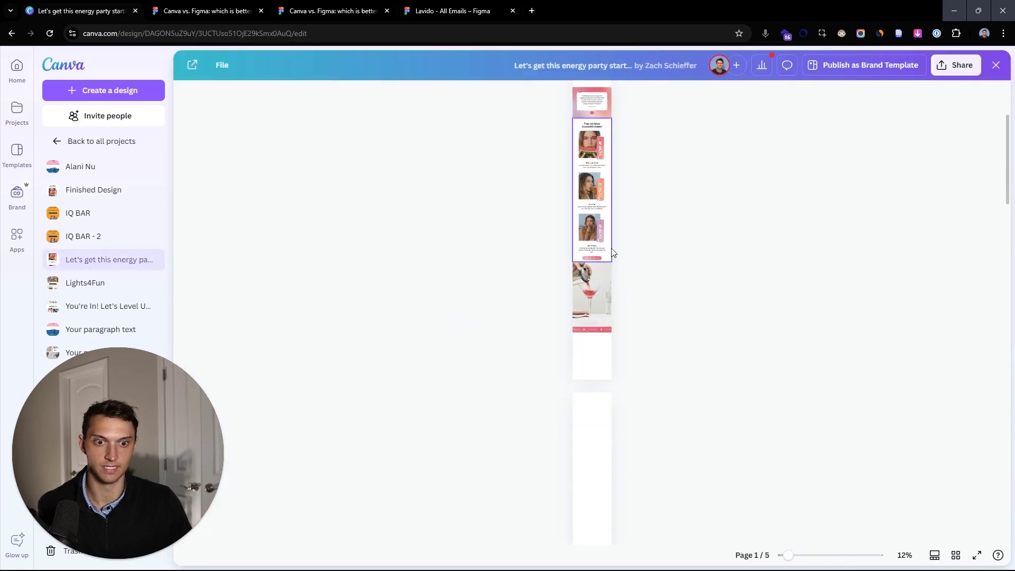
pyautogui.scroll(3, 610, 347)
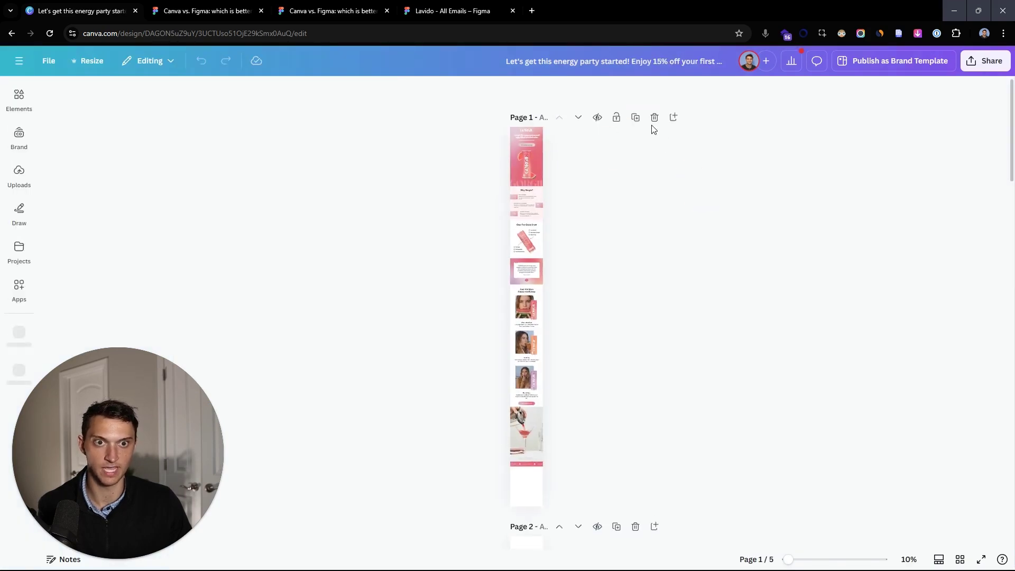
# - Duplicate page 1 as page 2, move its elements off the page, then undo the move
pyautogui.click(640, 122)
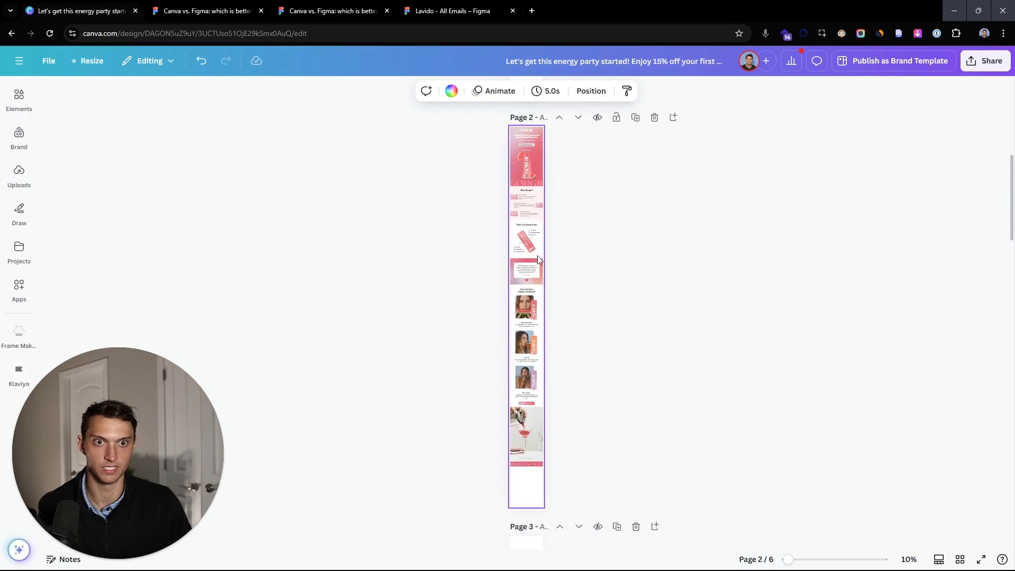
pyautogui.moveTo(422, 181); pyautogui.dragTo(771, 465)
pyautogui.moveTo(617, 465); pyautogui.dragTo(379, 177)
pyautogui.moveTo(515, 227); pyautogui.dragTo(532, 260)
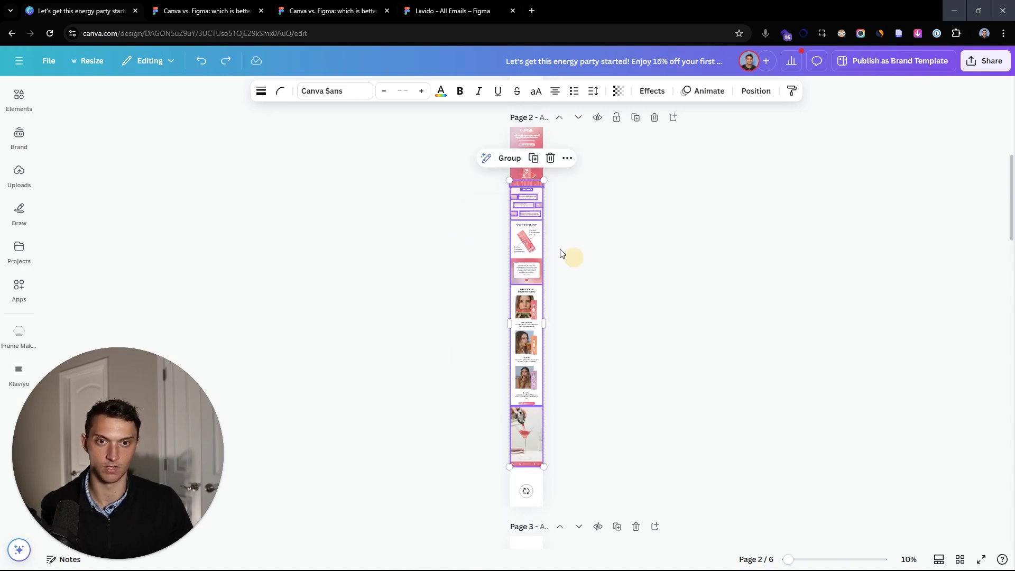
pyautogui.hotkey('ctrl', 'z')
pyautogui.click(532, 495)
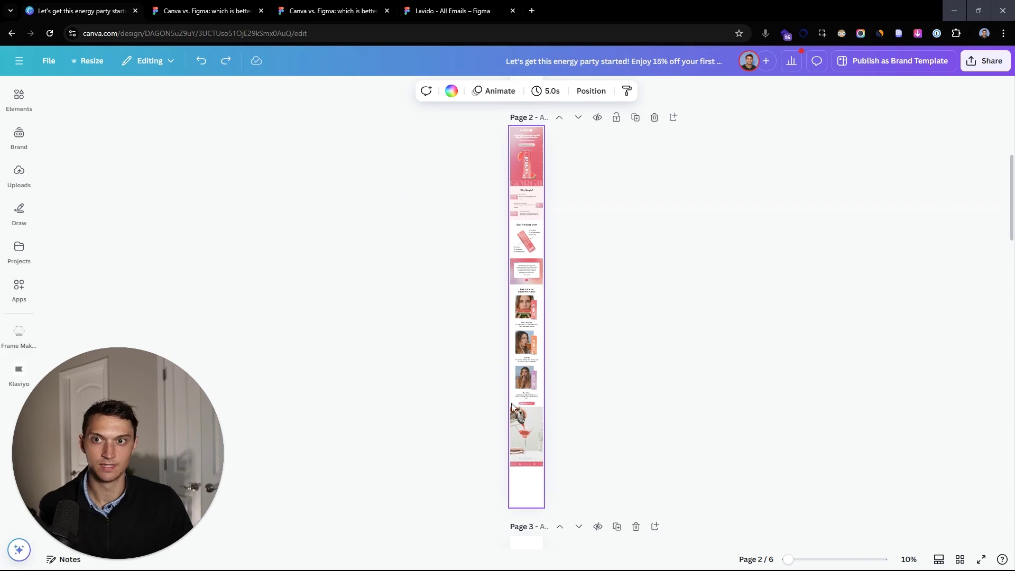
# - Preview the Resize options, try selecting page 2's elements, then return to the Lavido Figma file
pyautogui.click(92, 62)
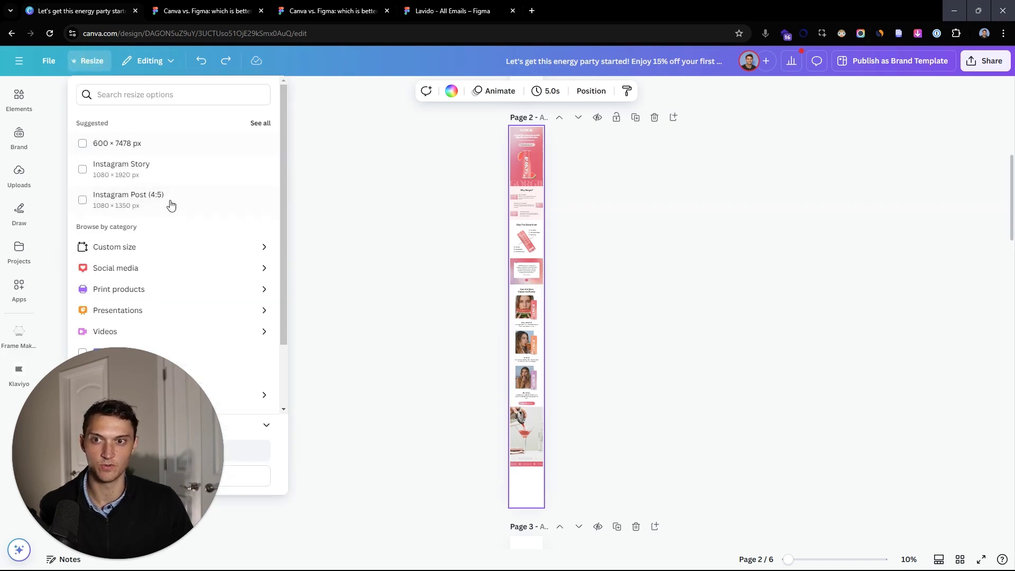
pyautogui.click(419, 315)
pyautogui.moveTo(374, 166); pyautogui.dragTo(754, 484)
pyautogui.scroll(8, 645, 411)
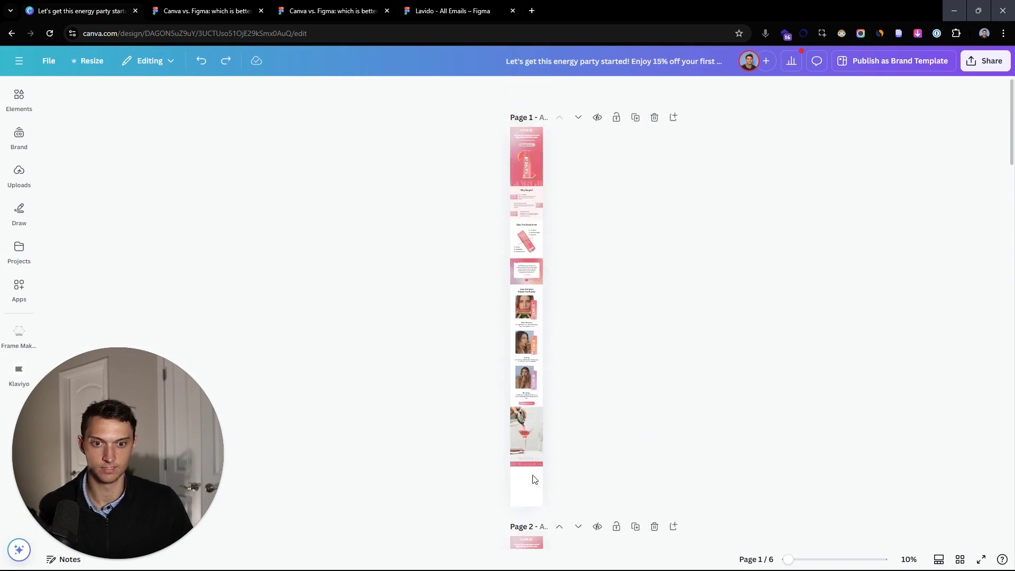
pyautogui.scroll(5, 530, 489)
pyautogui.scroll(-5, 581, 482)
pyautogui.scroll(-10, 619, 468)
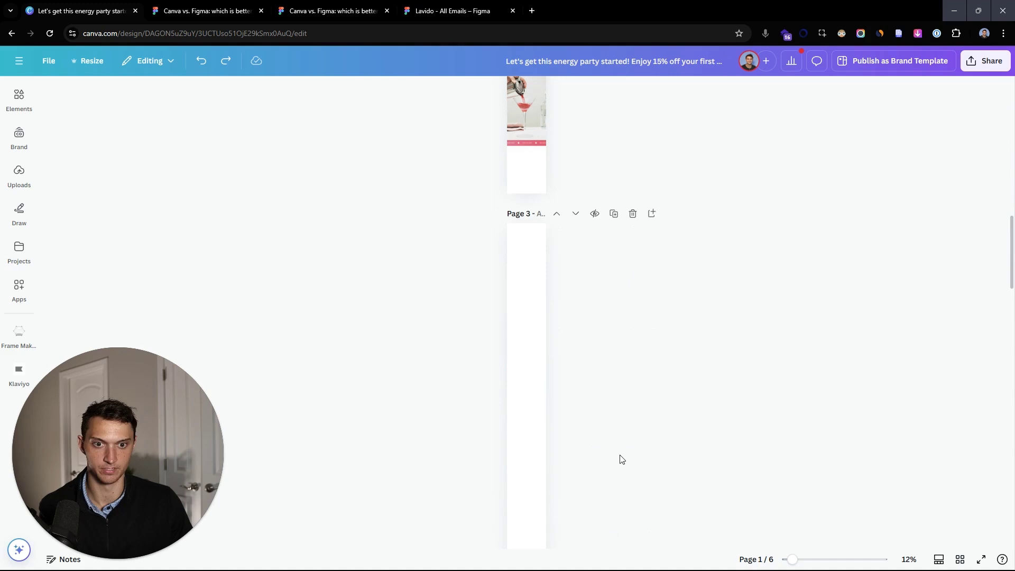
pyautogui.scroll(8, 536, 220)
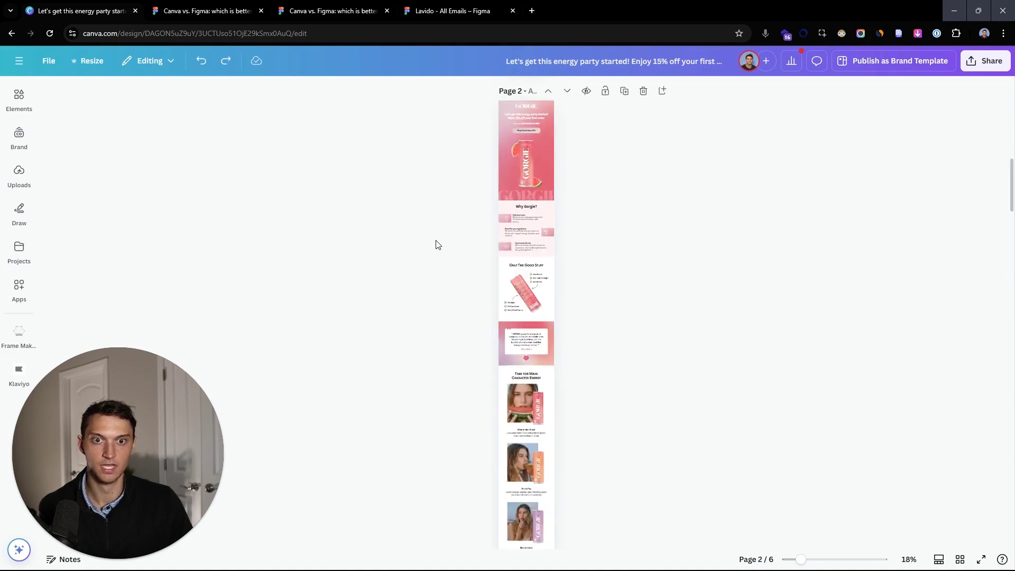
pyautogui.click(446, 7)
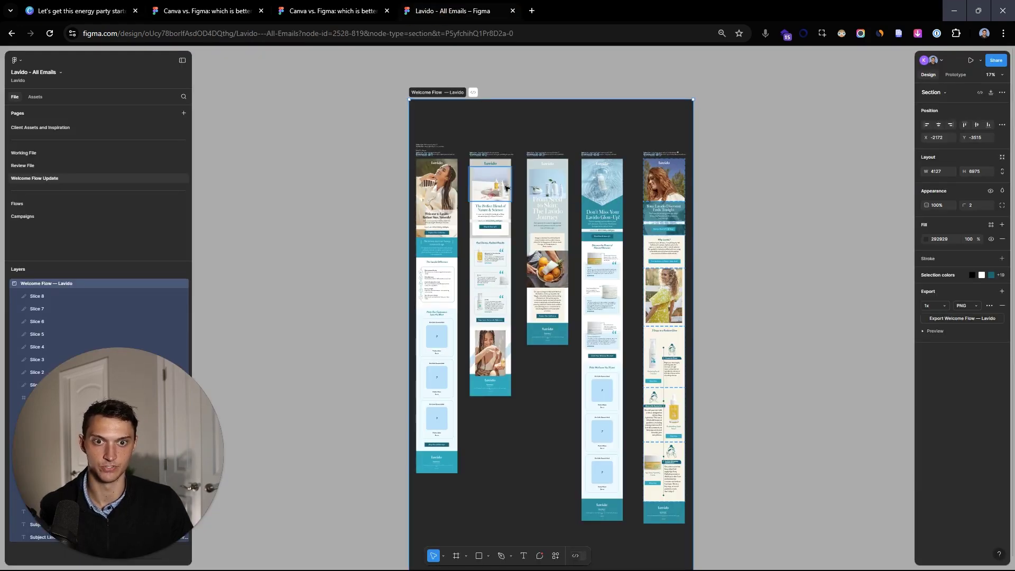
# - Stretch the Email #3 frame taller by dragging its bottom edge down
pyautogui.scroll(5, 504, 185)
pyautogui.scroll(-4, 449, 222)
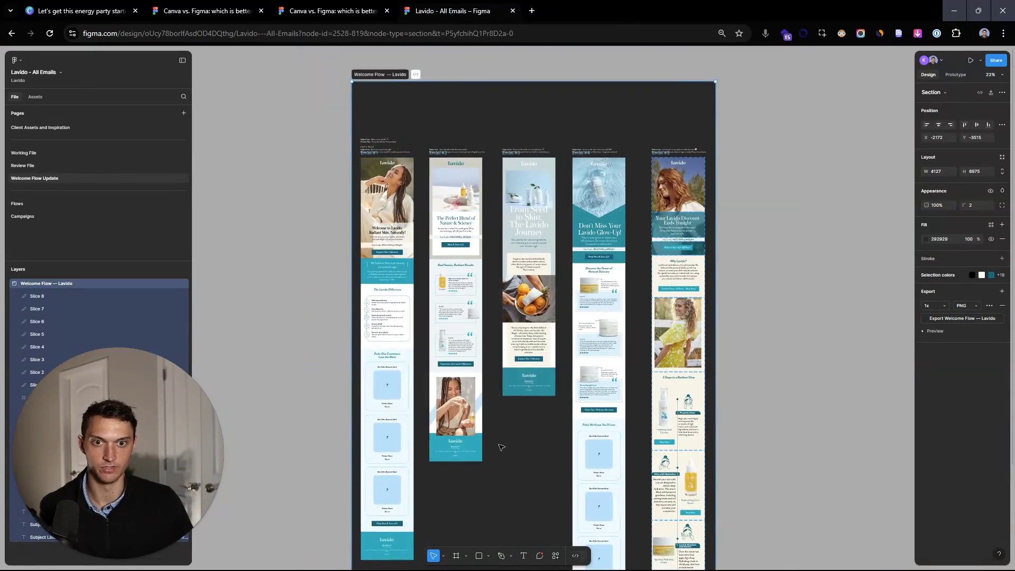
pyautogui.scroll(-2, 607, 238)
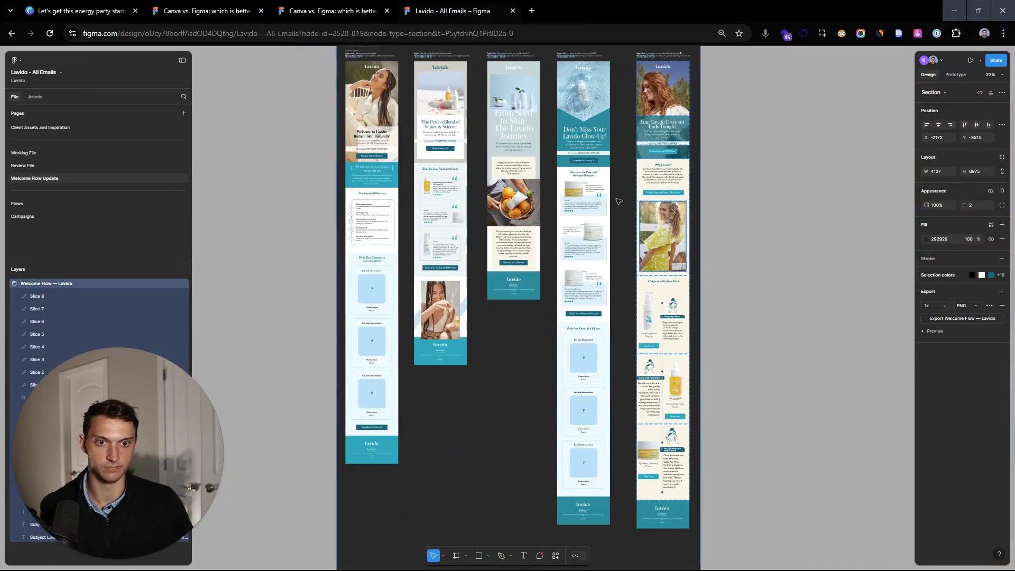
pyautogui.click(547, 351)
pyautogui.moveTo(554, 353); pyautogui.dragTo(555, 438)
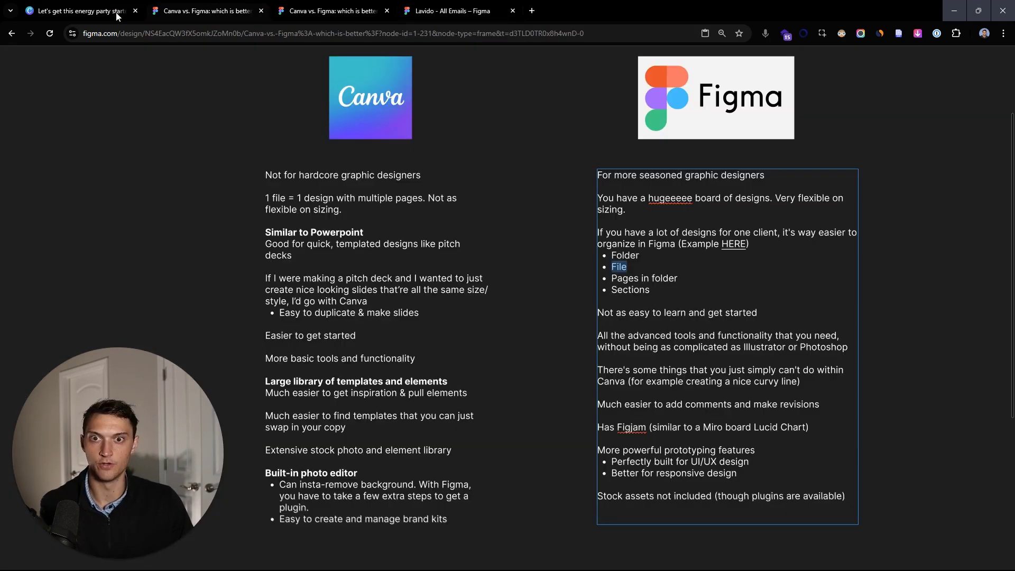
# - Highlight the 'Similar to Powerpoint' note, then bring up the Canva Gorgie design's project list
pyautogui.moveTo(310, 251); pyautogui.dragTo(238, 226)
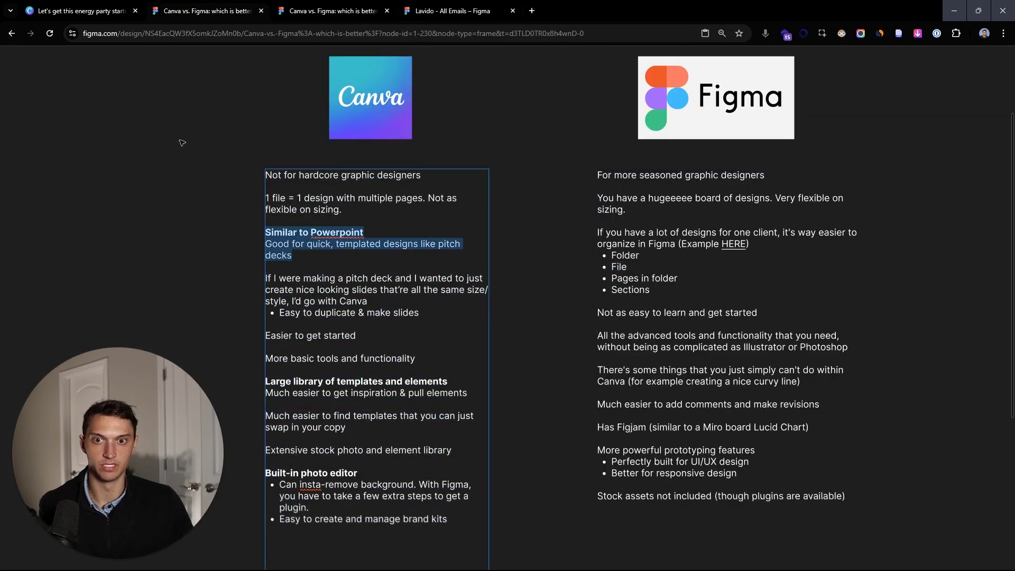
pyautogui.click(74, 13)
pyautogui.click(20, 62)
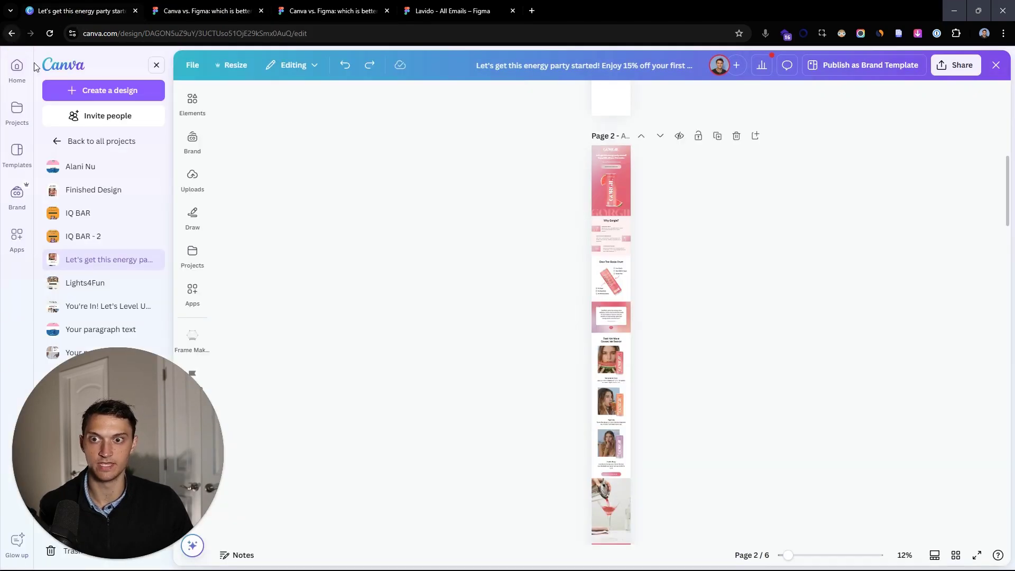
# - Start a new design from the Cream Neutral Minimalist New Business Pitch Deck template
pyautogui.click(17, 66)
pyautogui.click(18, 153)
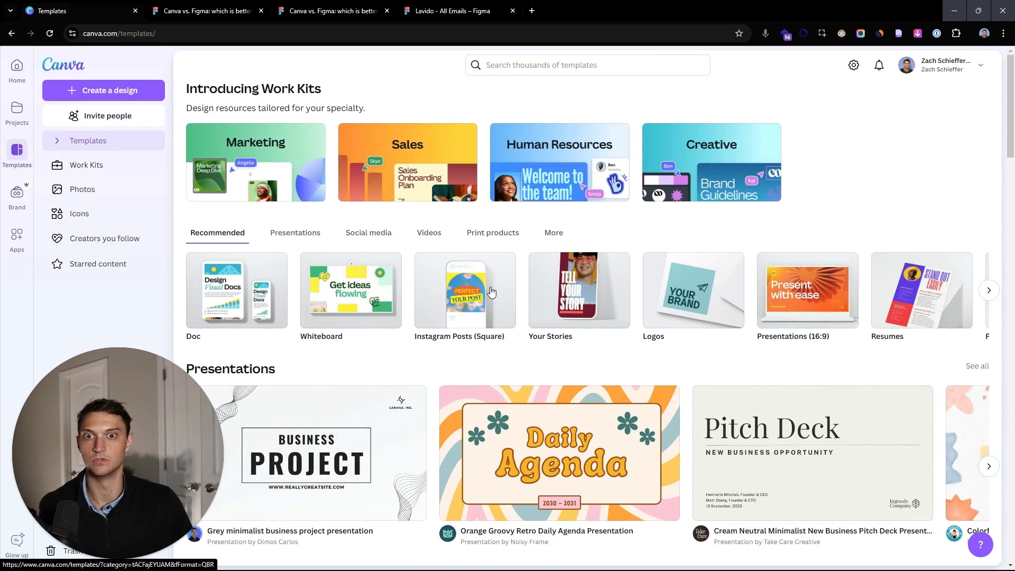
pyautogui.scroll(-3, 793, 370)
pyautogui.click(852, 296)
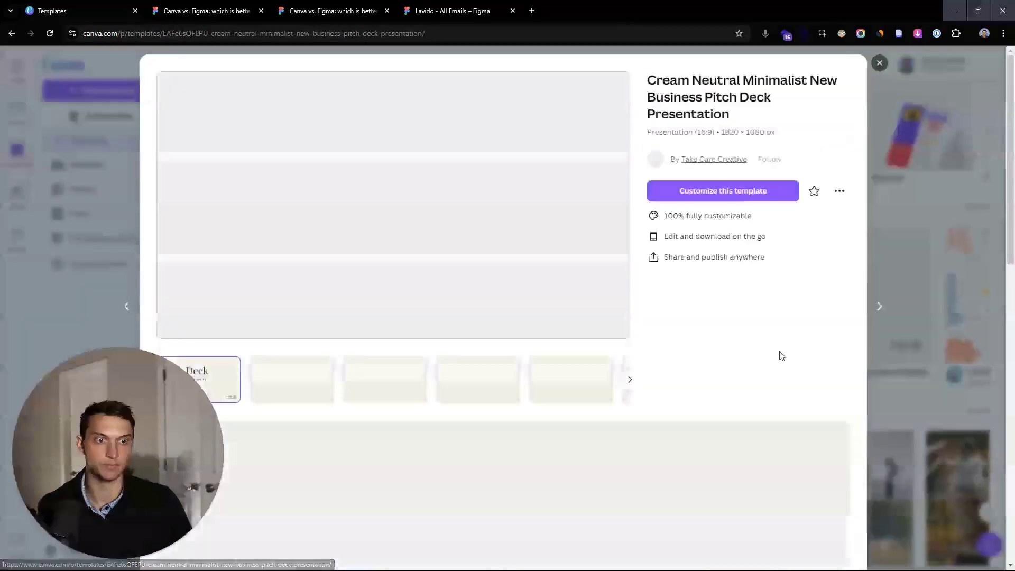
pyautogui.click(720, 192)
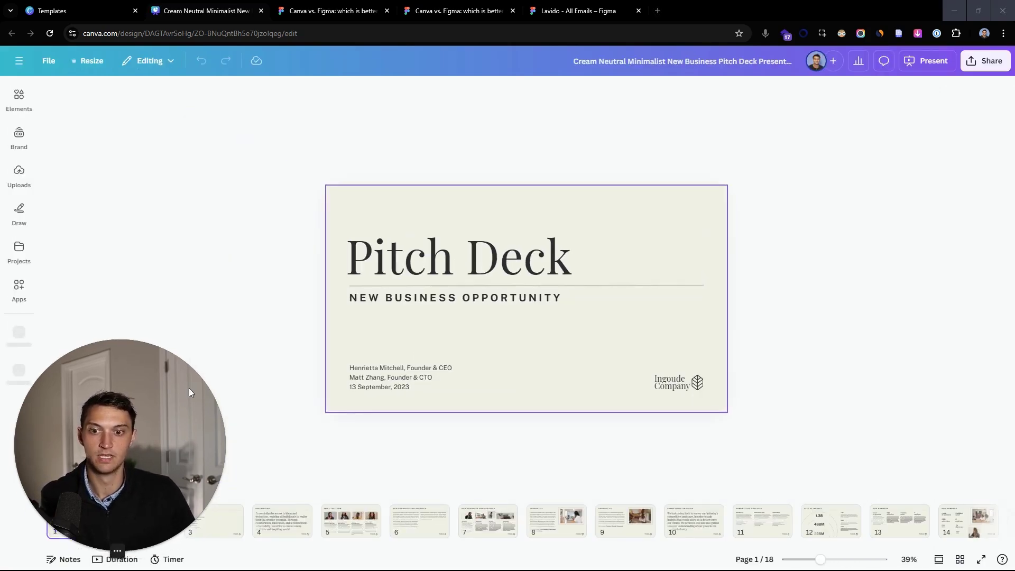
# - Browse the deck from slide 2 through Meet the Team and the product slides to Thank you!
pyautogui.click(149, 522)
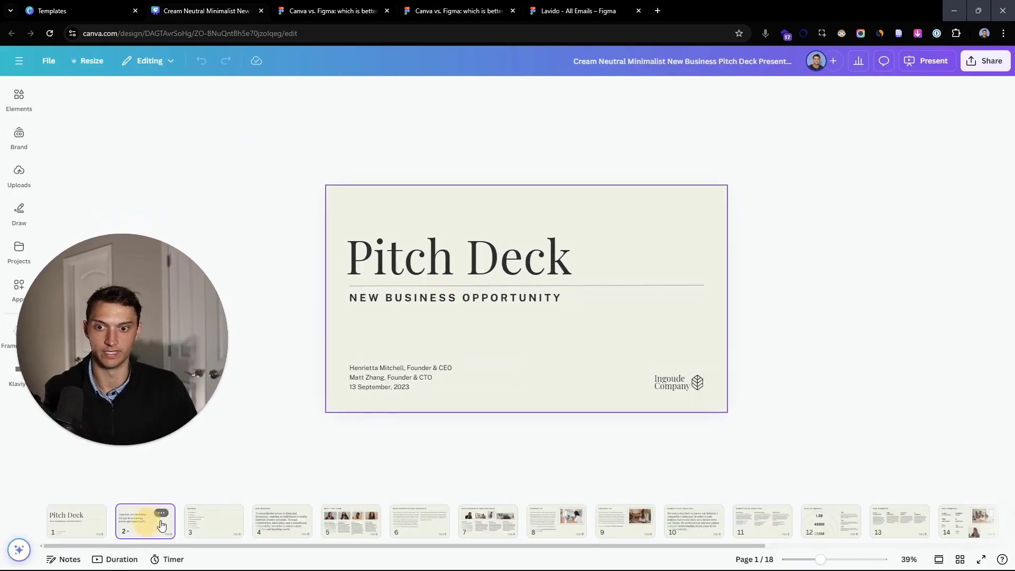
pyautogui.click(227, 529)
pyautogui.click(343, 524)
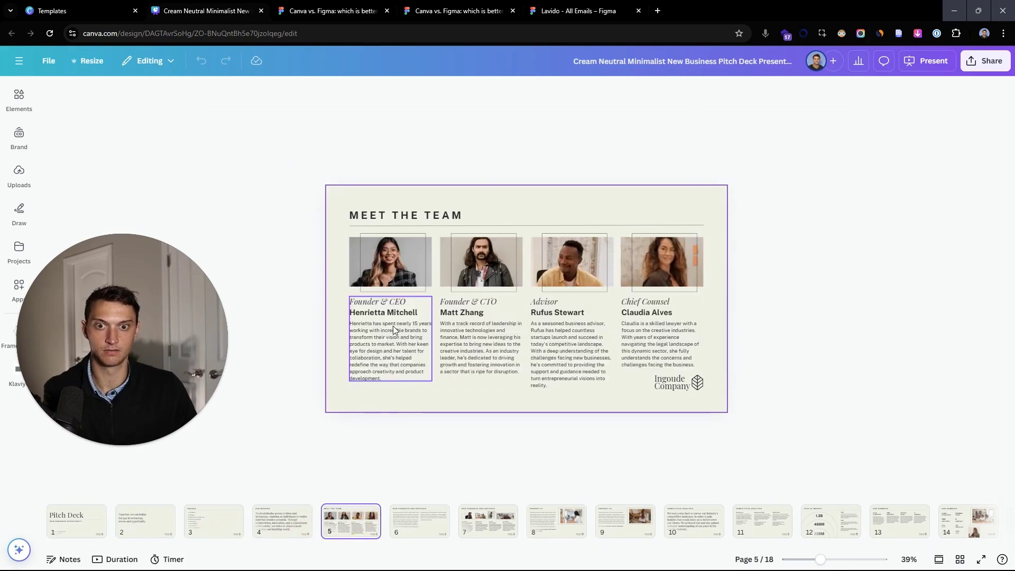
pyautogui.doubleClick(392, 325)
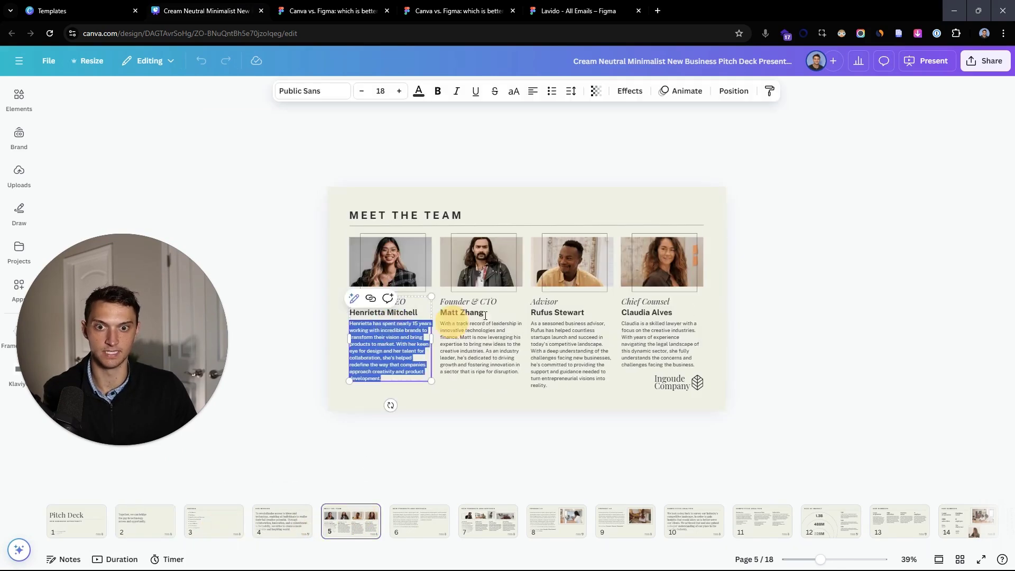
pyautogui.click(419, 523)
pyautogui.click(499, 527)
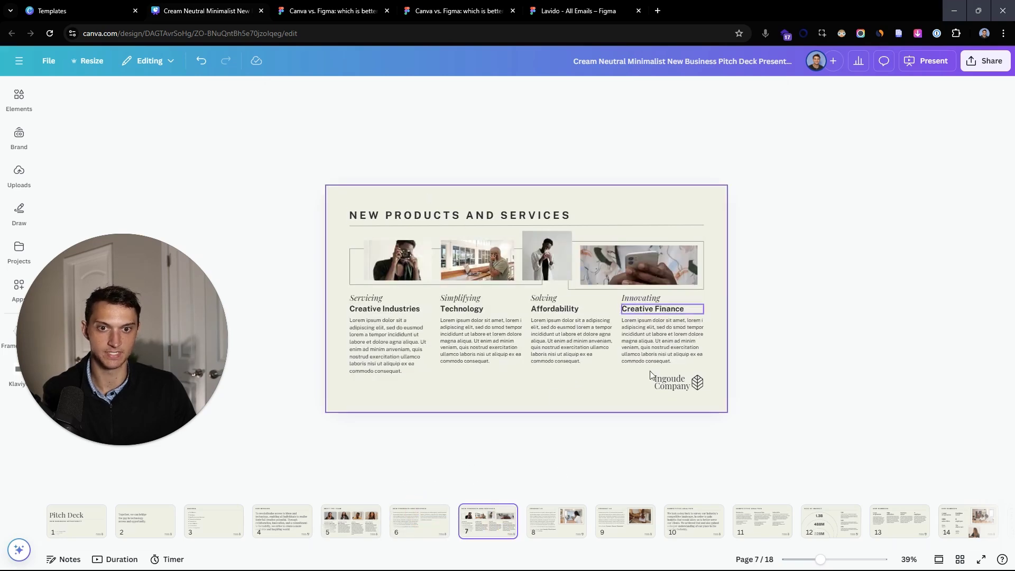
pyautogui.click(564, 527)
pyautogui.click(625, 523)
pyautogui.moveTo(756, 546); pyautogui.dragTo(880, 547)
pyautogui.click(875, 532)
pyautogui.click(926, 524)
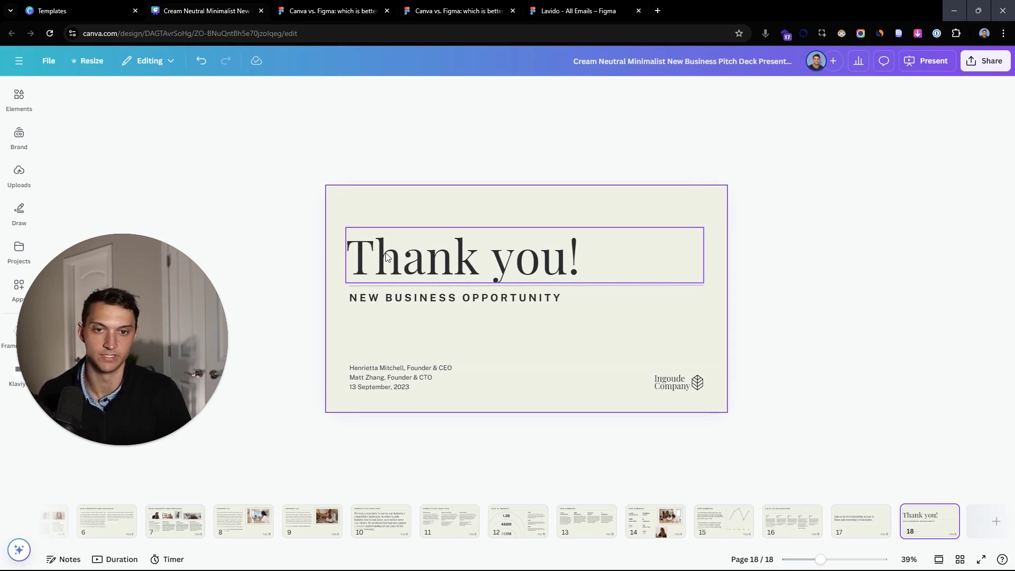
# - Try editing the Thank you! heading and the founders and date text block
pyautogui.doubleClick(458, 266)
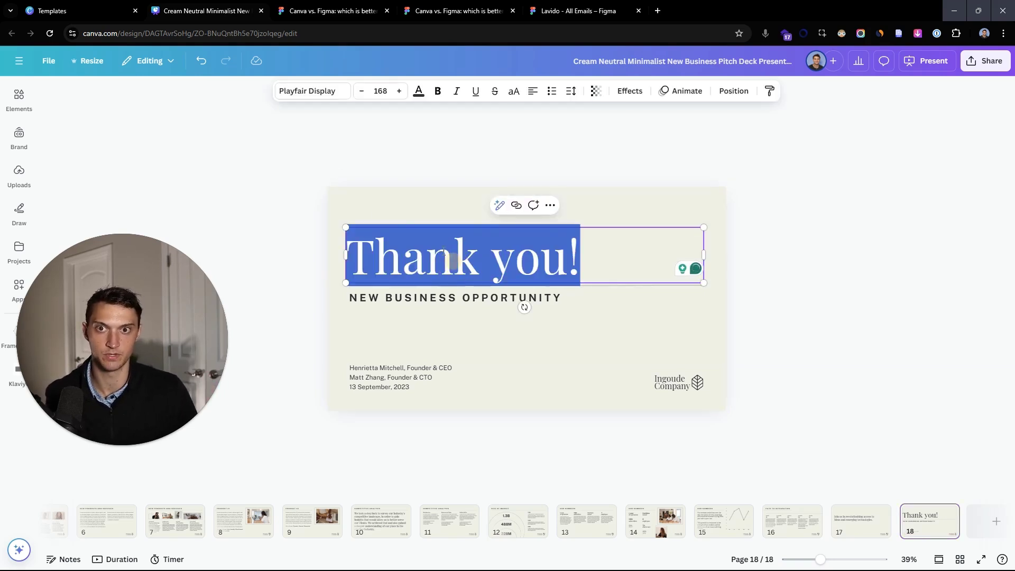
pyautogui.doubleClick(416, 378)
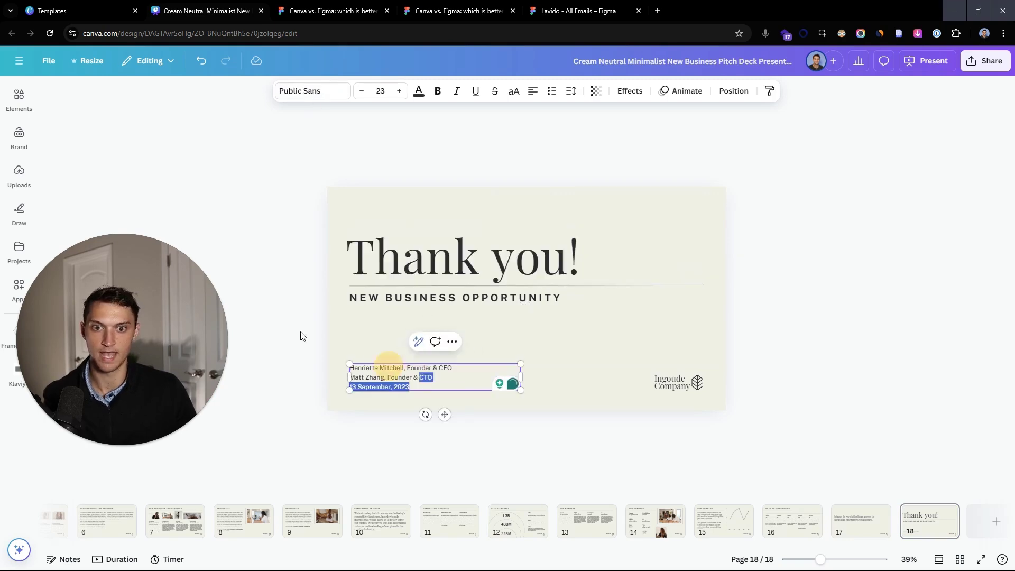
pyautogui.click(296, 271)
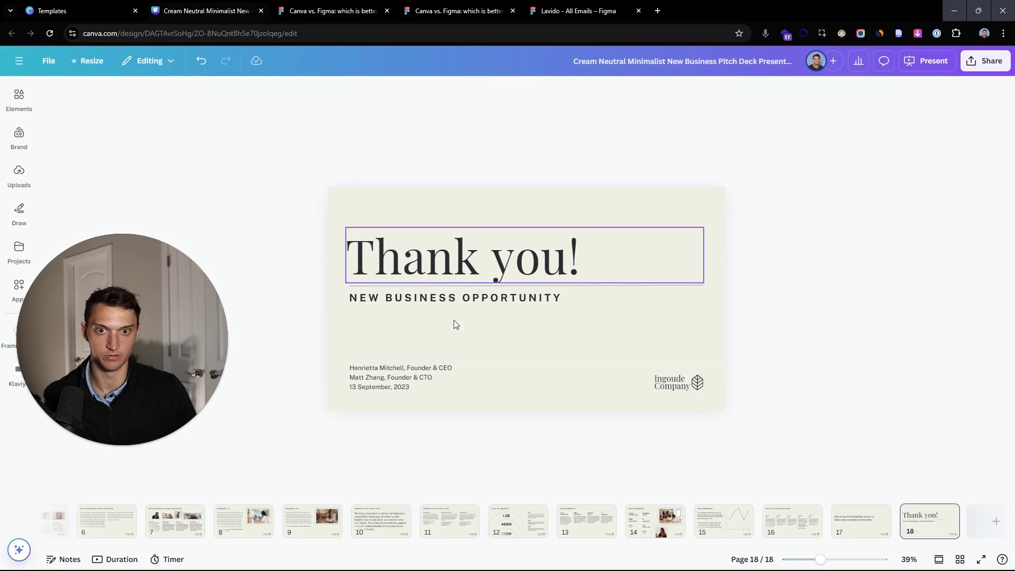
# - Return to the Product #2 slide, select all its elements, then clear the selection
pyautogui.click(459, 510)
pyautogui.click(320, 521)
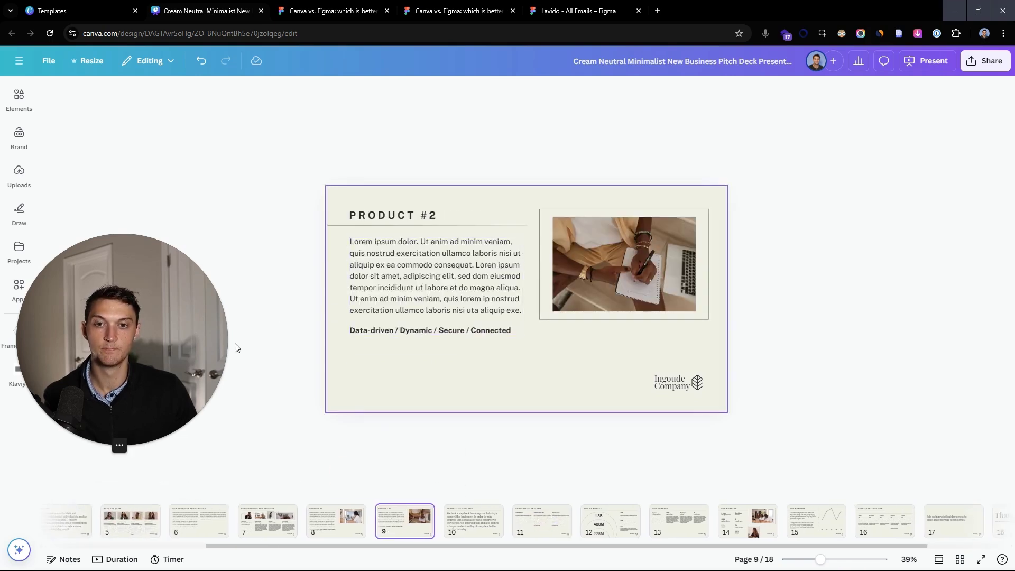
pyautogui.moveTo(643, 374); pyautogui.dragTo(341, 141)
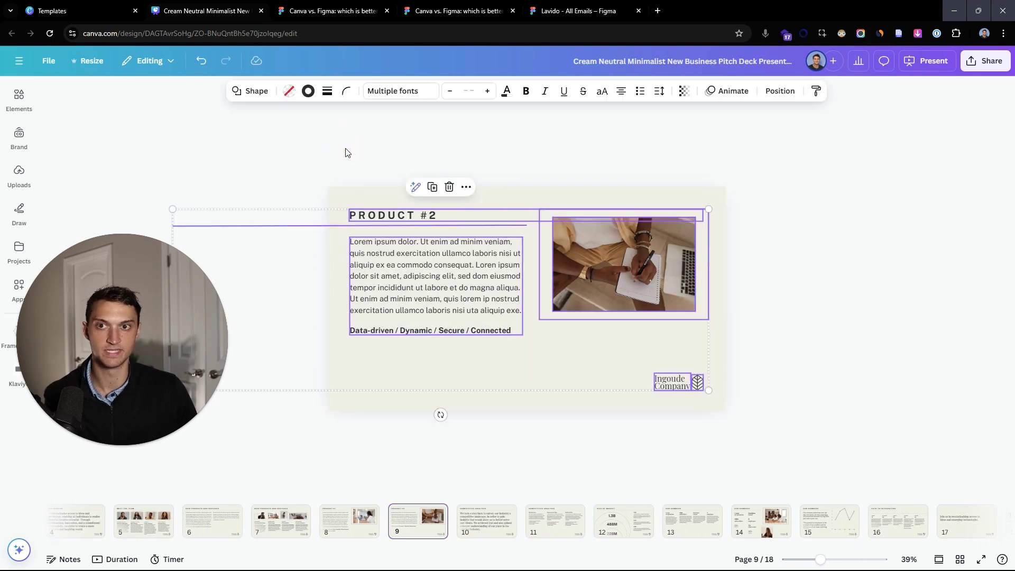
pyautogui.click(314, 135)
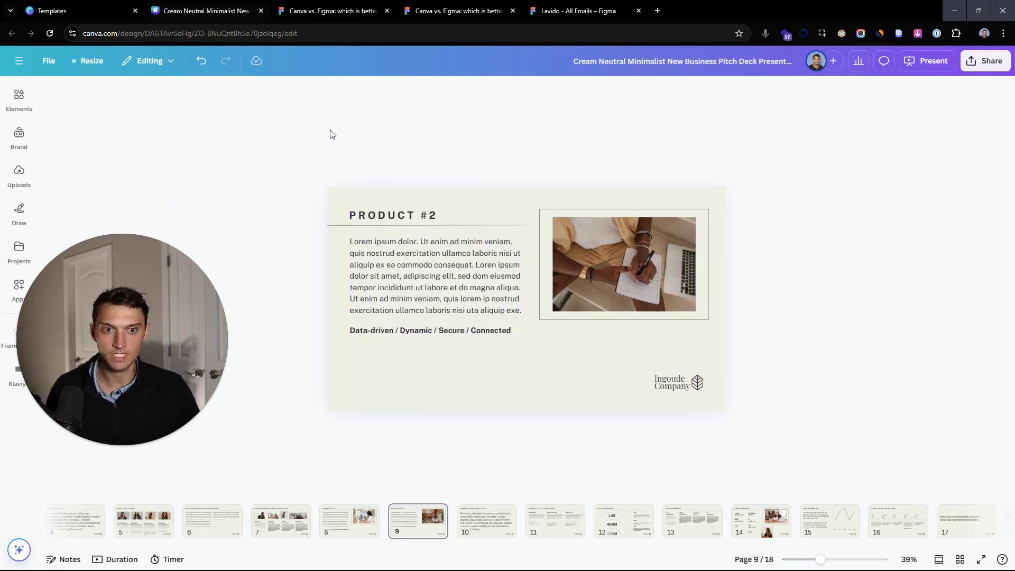
# - Highlight the pitch-deck paragraph and the 'Not as easy to learn and get started' line
pyautogui.scroll(-1, 376, 220)
pyautogui.tripleClick(376, 221)
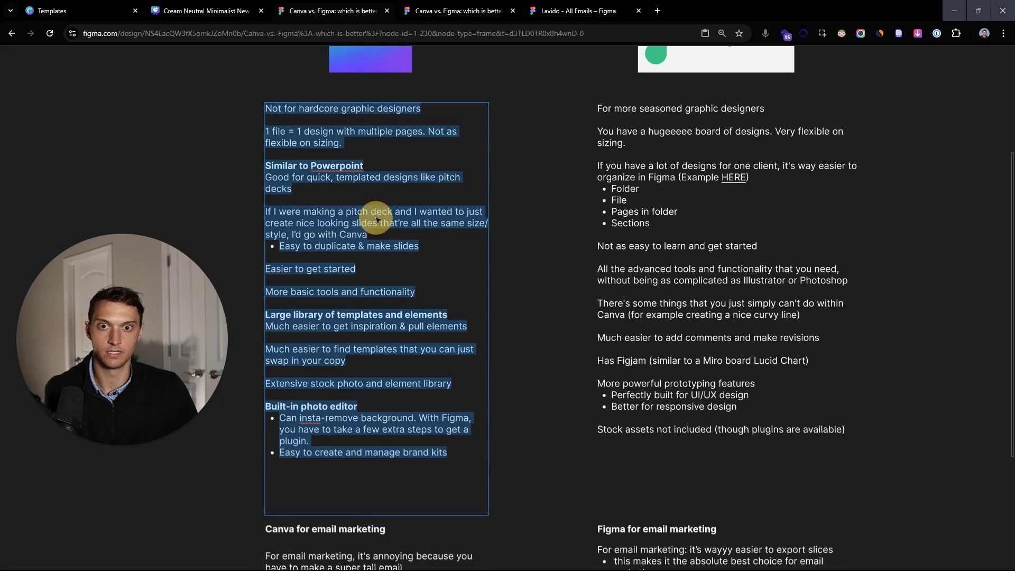
pyautogui.moveTo(464, 255); pyautogui.dragTo(250, 215)
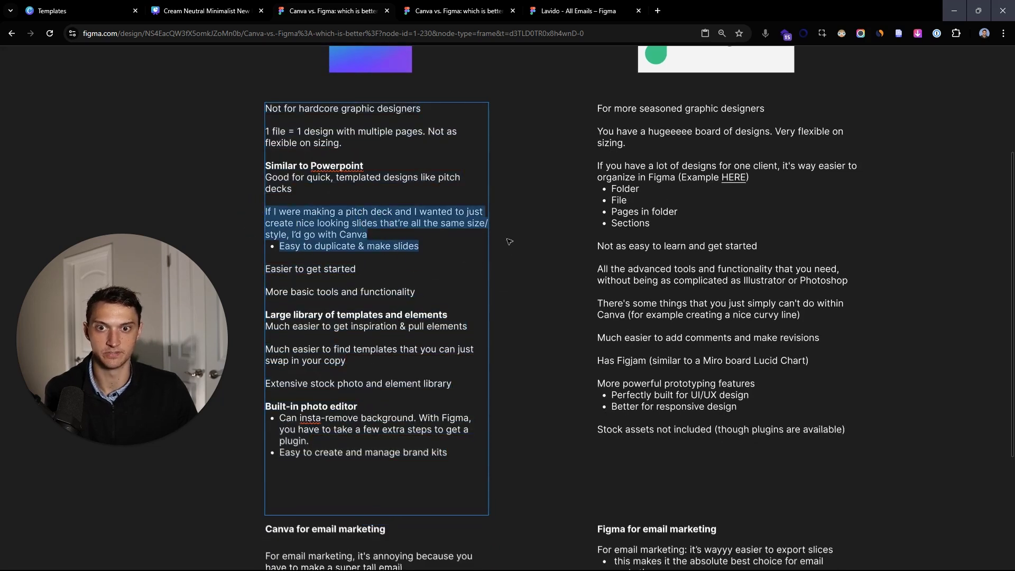
pyautogui.moveTo(460, 244); pyautogui.dragTo(233, 212)
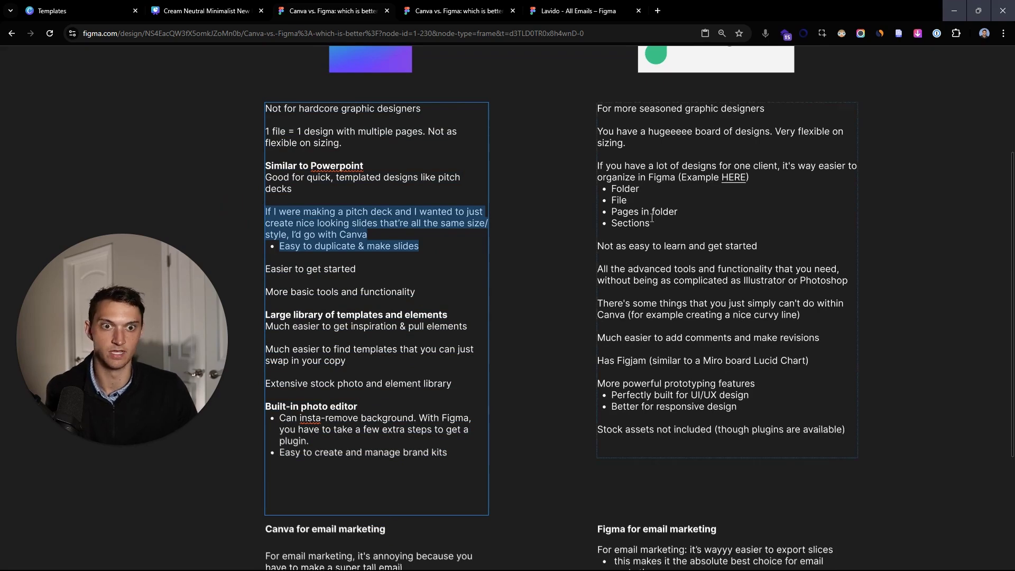
pyautogui.scroll(-1, 601, 251)
pyautogui.moveTo(782, 237); pyautogui.dragTo(570, 241)
# - Highlight 'Easier to get started' and 'More basic tools and functionality', then return to Canva templates
pyautogui.scroll(1, 576, 238)
pyautogui.hscroll(1, 577, 238)
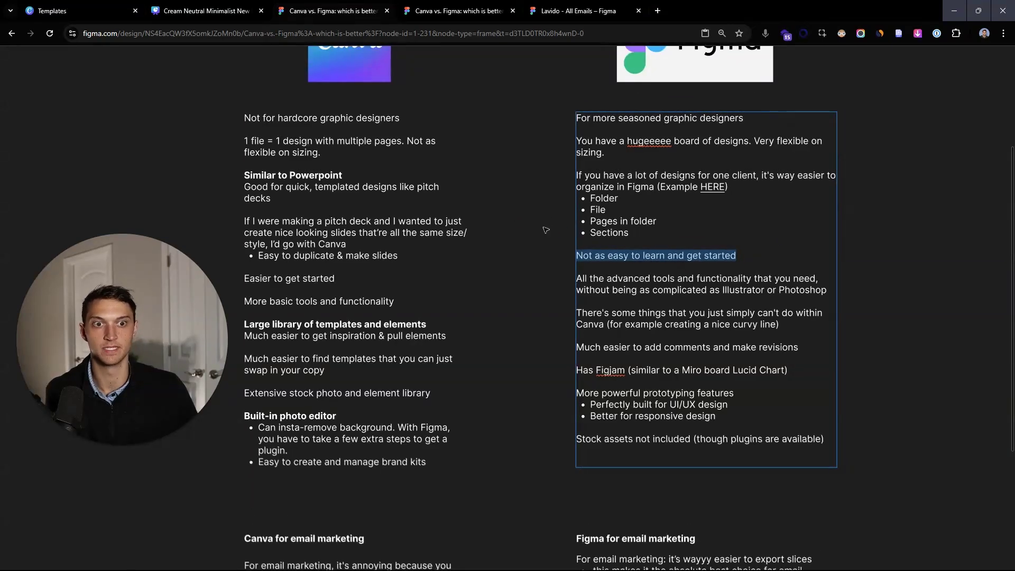
pyautogui.scroll(-3, 561, 222)
pyautogui.hscroll(-1, 561, 222)
pyautogui.tripleClick(299, 215)
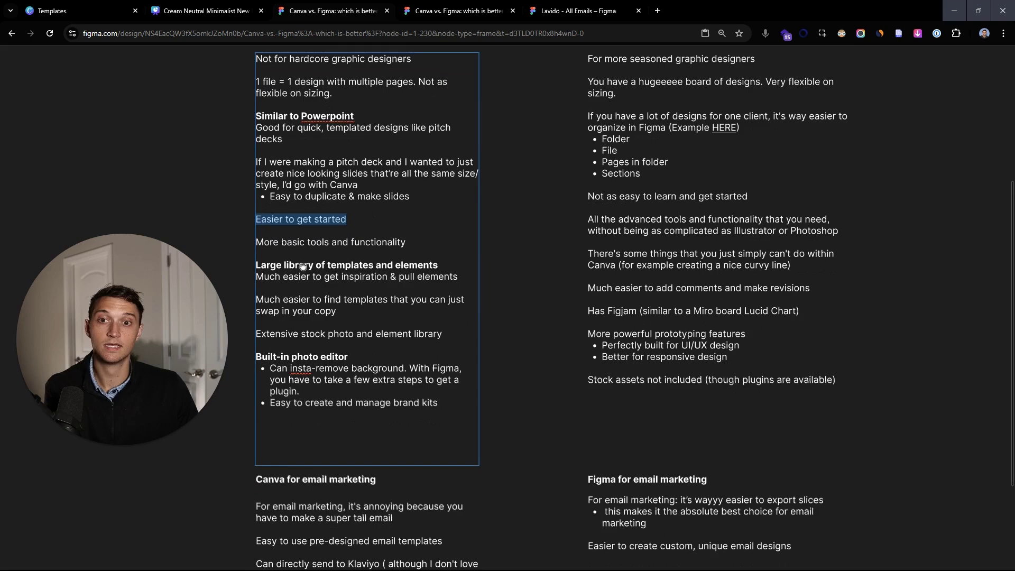
pyautogui.tripleClick(267, 236)
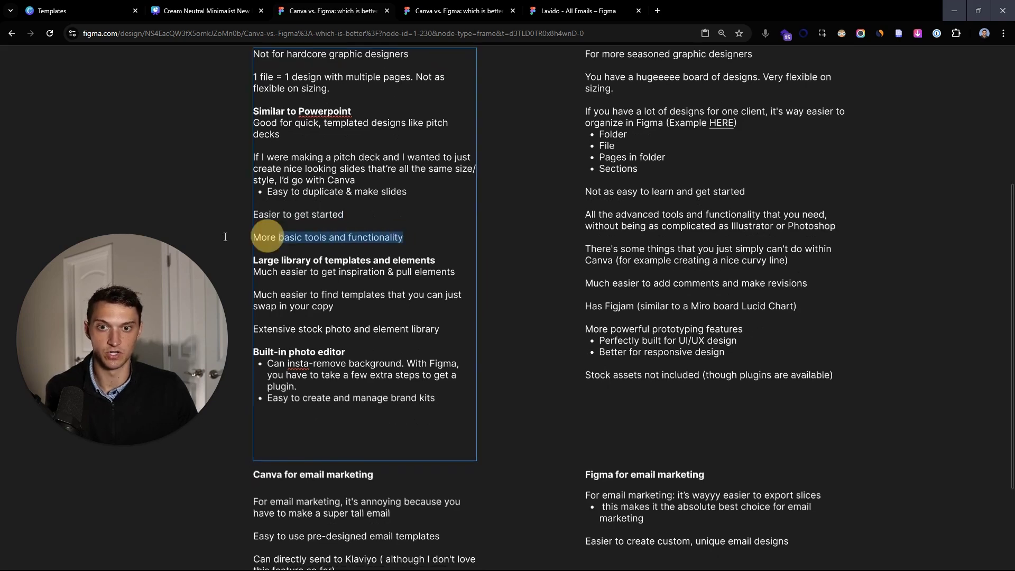
pyautogui.click(58, 10)
# - Close the pitch deck preview, go Home, and open the FEASTABLES design for full editing
pyautogui.click(123, 127)
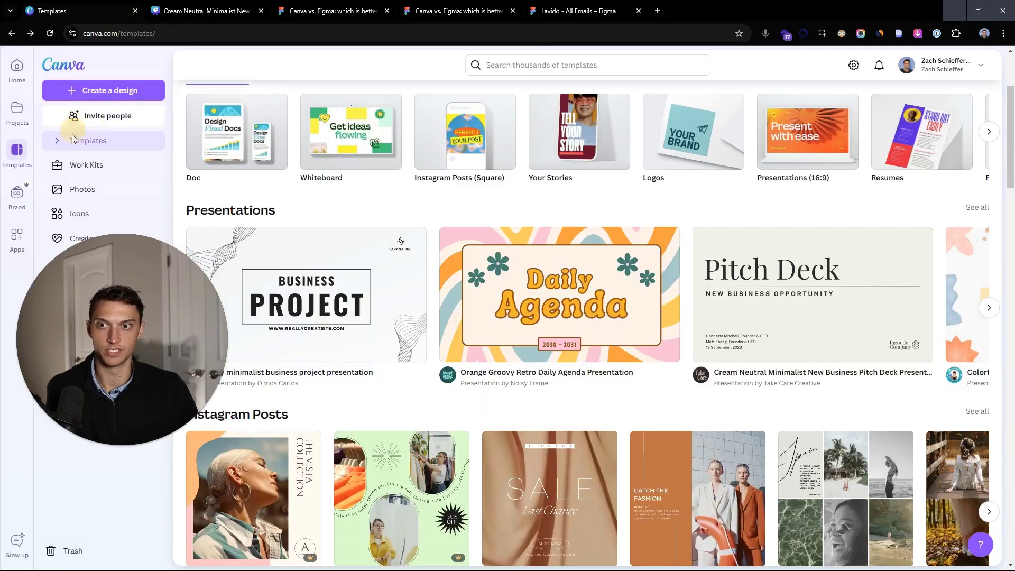
pyautogui.click(17, 66)
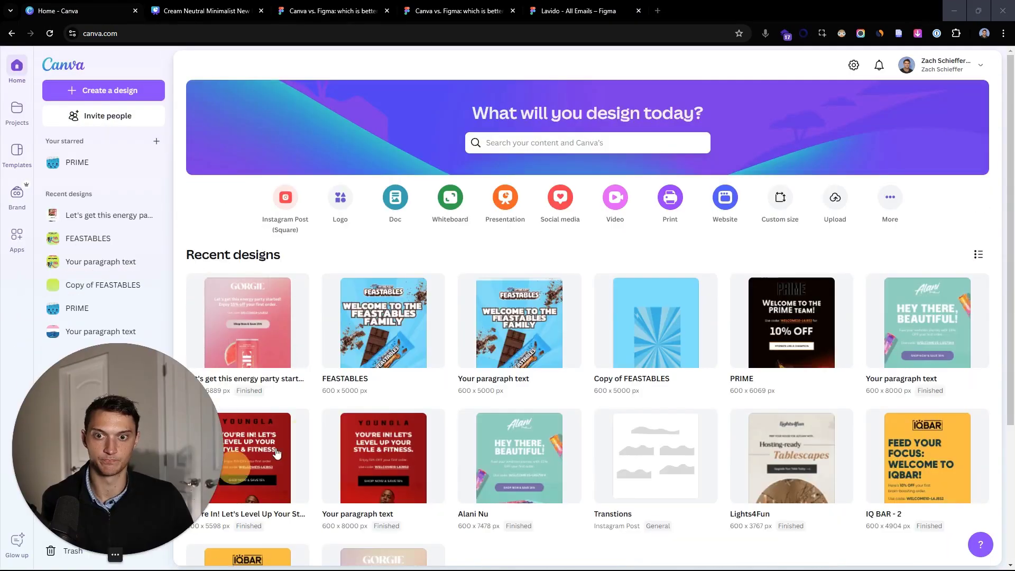
pyautogui.click(402, 338)
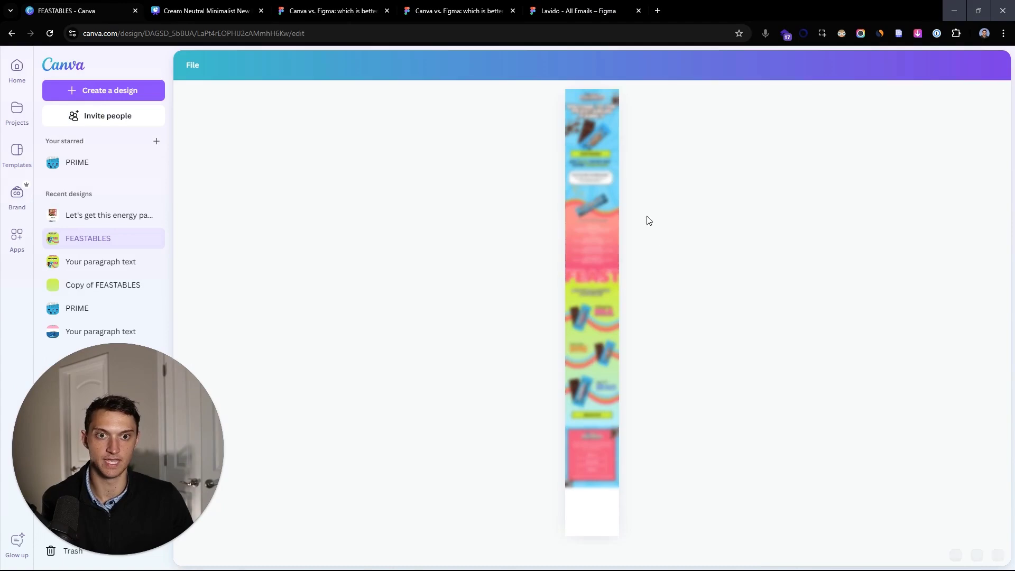
pyautogui.scroll(5, 609, 150)
pyautogui.scroll(-2, 633, 342)
pyautogui.scroll(3, 687, 207)
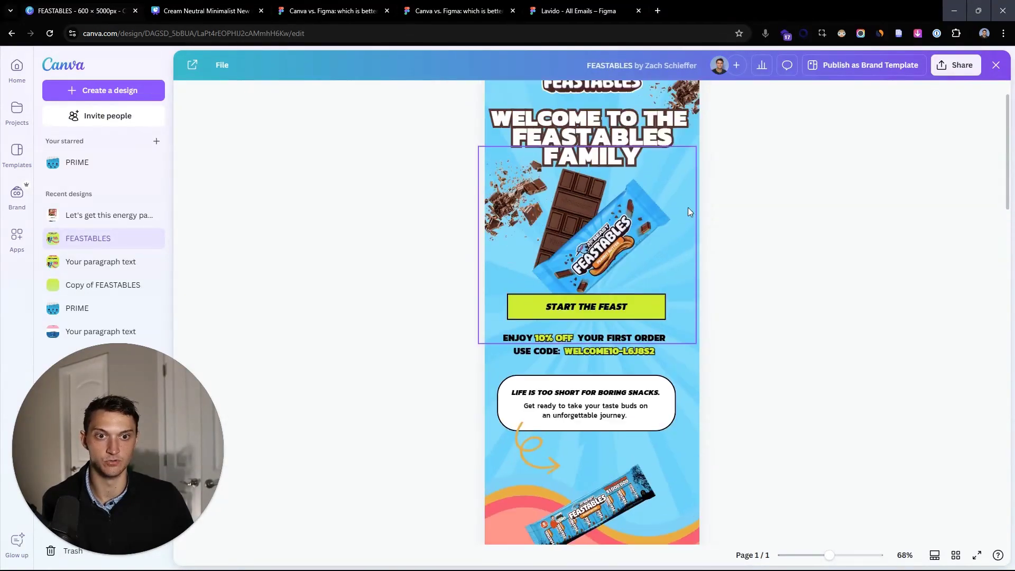
pyautogui.click(640, 345)
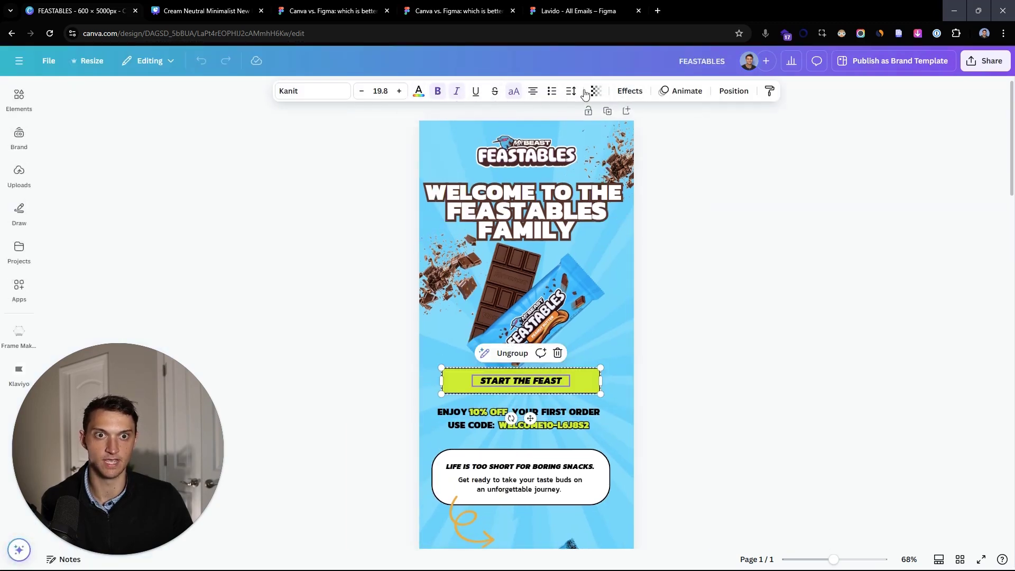
# - In the Figma email file, inspect the third email's chocolate-bar image fill settings
pyautogui.click(303, 16)
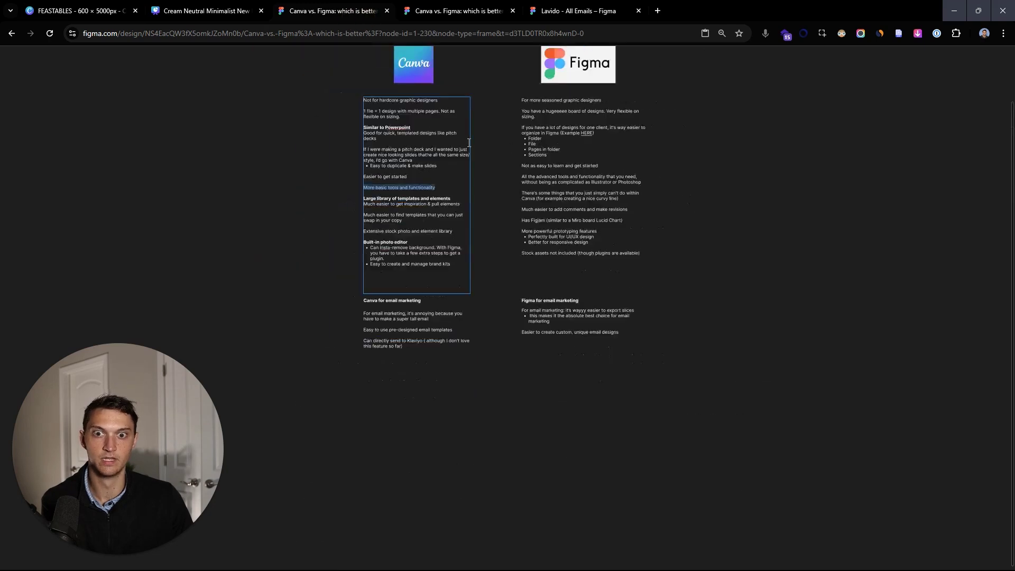
pyautogui.click(476, 12)
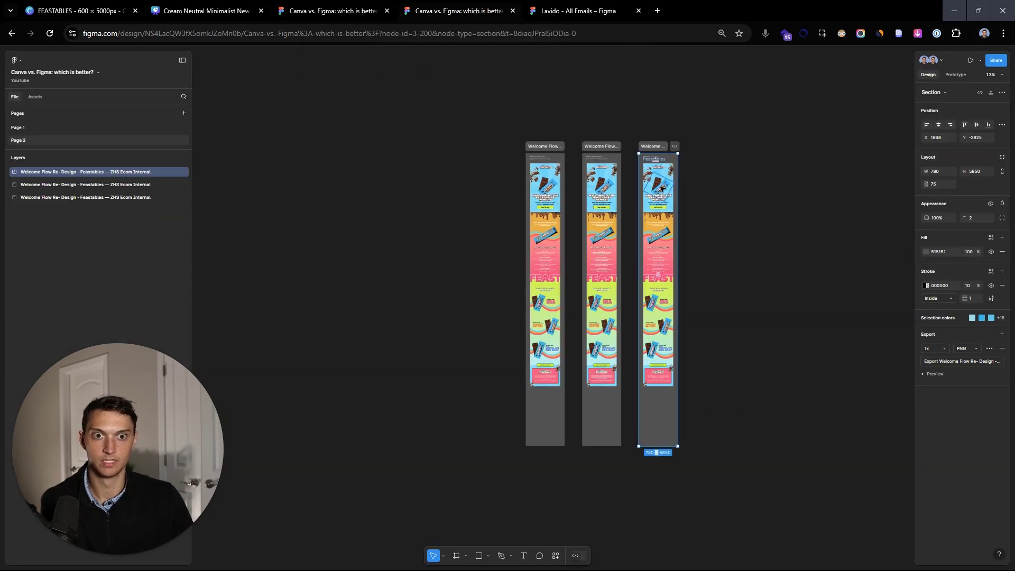
pyautogui.scroll(5, 662, 188)
pyautogui.doubleClick(662, 179)
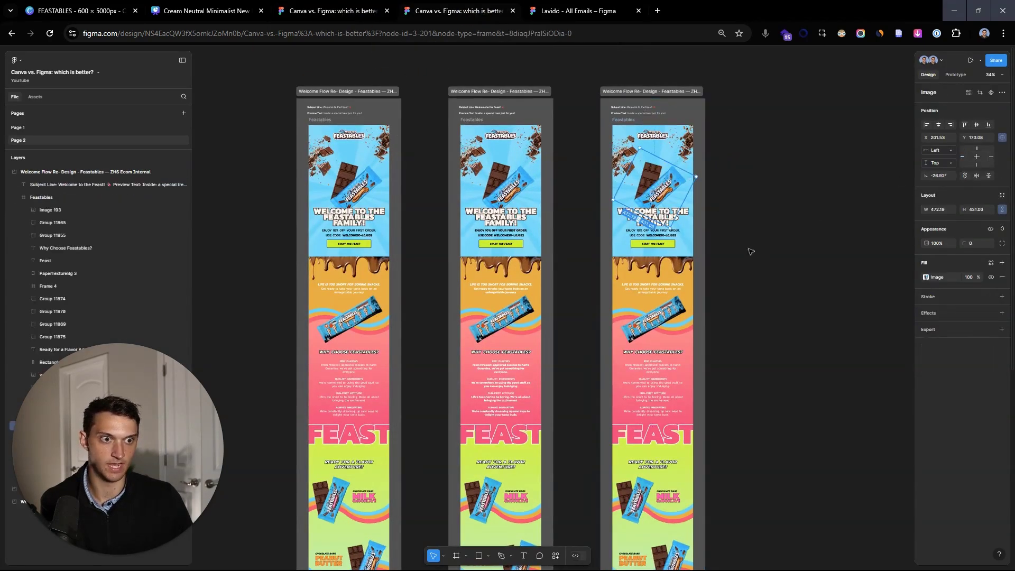
pyautogui.doubleClick(661, 192)
pyautogui.click(967, 366)
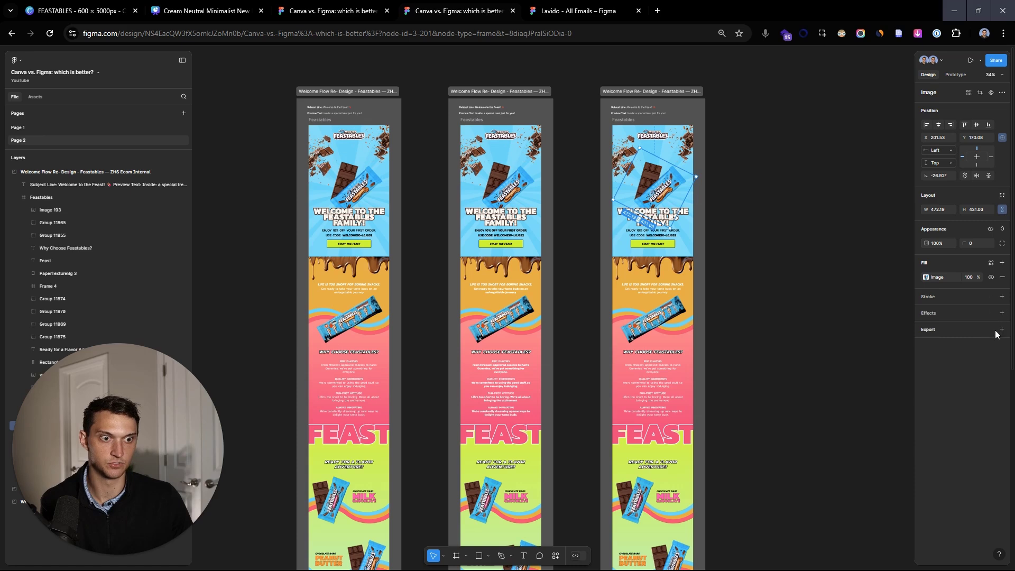
# - Select the rotated chocolate-bar group, pan out to the full email columns, then deselect
pyautogui.click(713, 320)
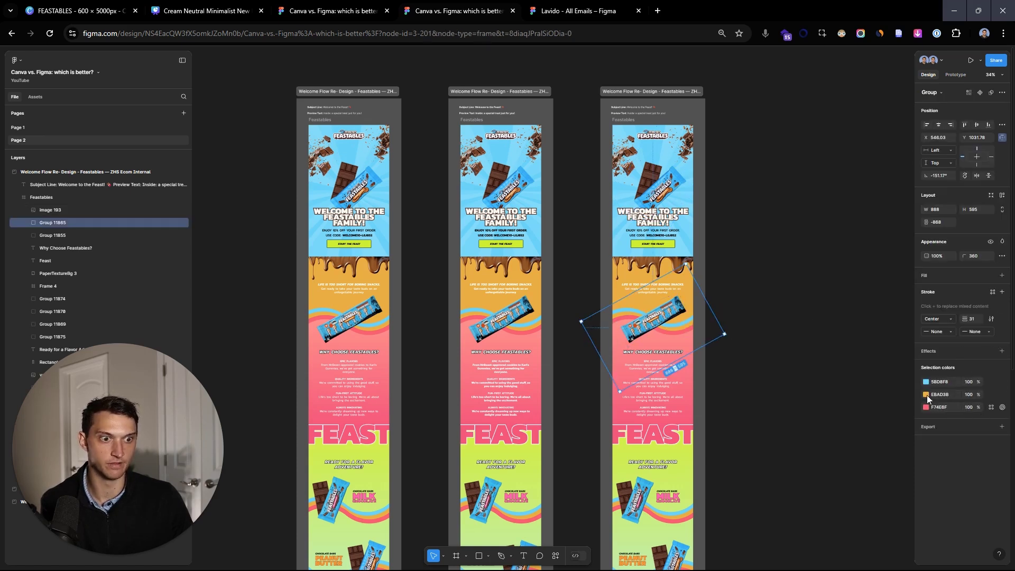
pyautogui.scroll(-2, 816, 340)
pyautogui.moveTo(815, 340); pyautogui.dragTo(743, 217)
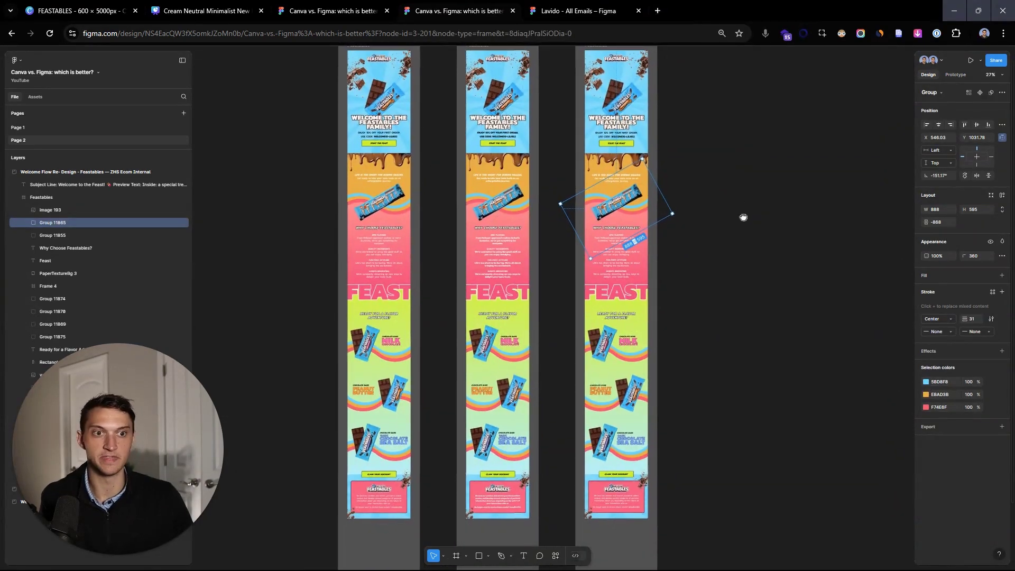
pyautogui.scroll(1, 714, 188)
pyautogui.click(650, 111)
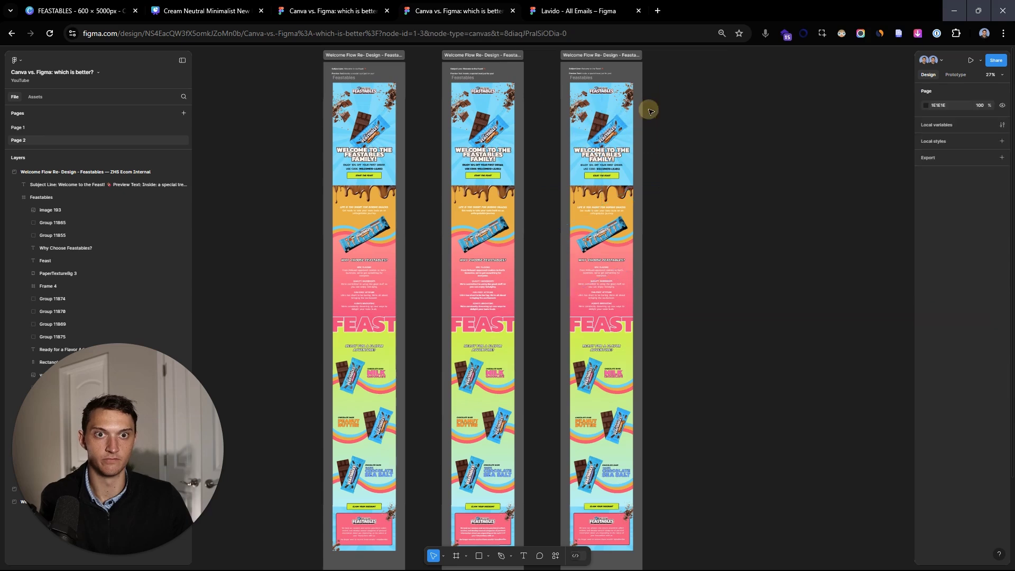
# - Recolour the third email's EBAD3B orange fill to a green shade
pyautogui.click(613, 55)
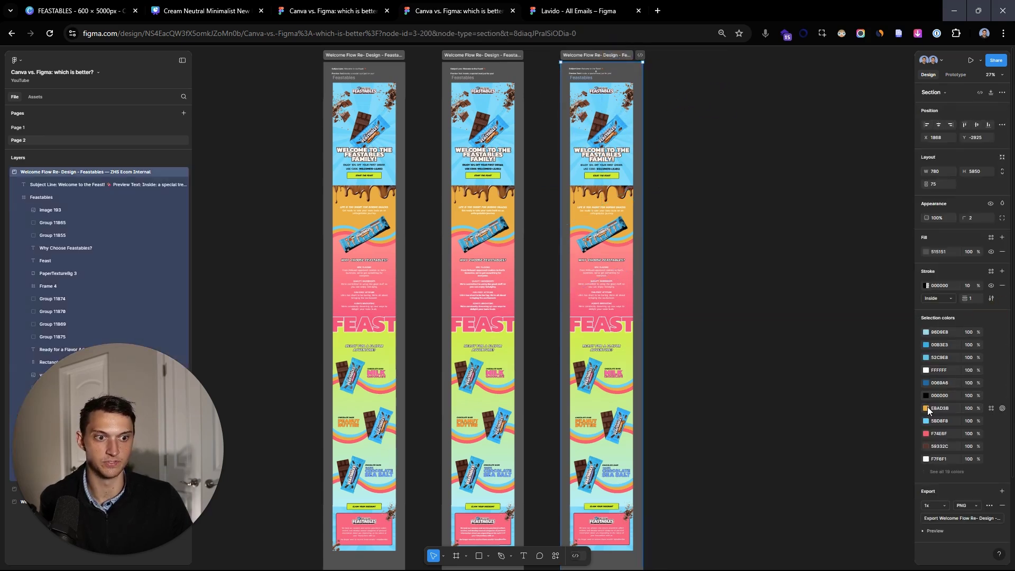
pyautogui.click(926, 409)
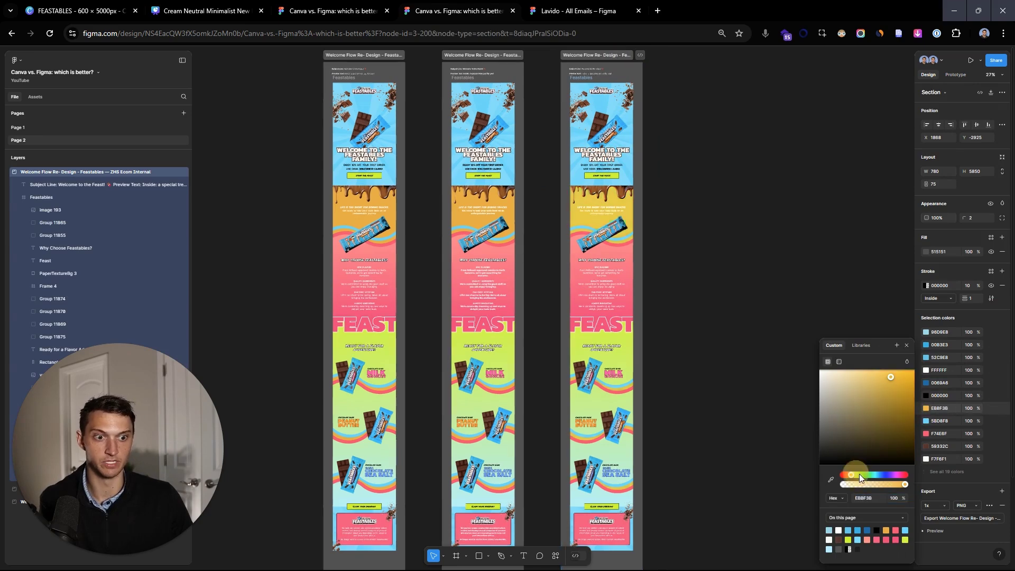
pyautogui.moveTo(857, 470); pyautogui.dragTo(867, 474)
pyautogui.moveTo(862, 391); pyautogui.dragTo(829, 370)
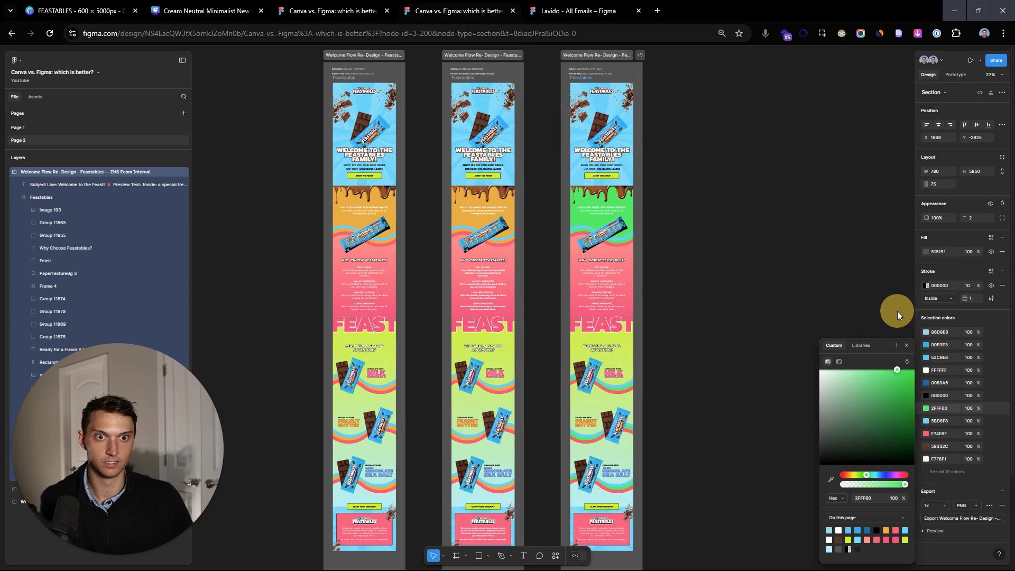
pyautogui.click(896, 311)
# - Reselect the third email design and nudge the view to frame the emails
pyautogui.scroll(-3, 687, 175)
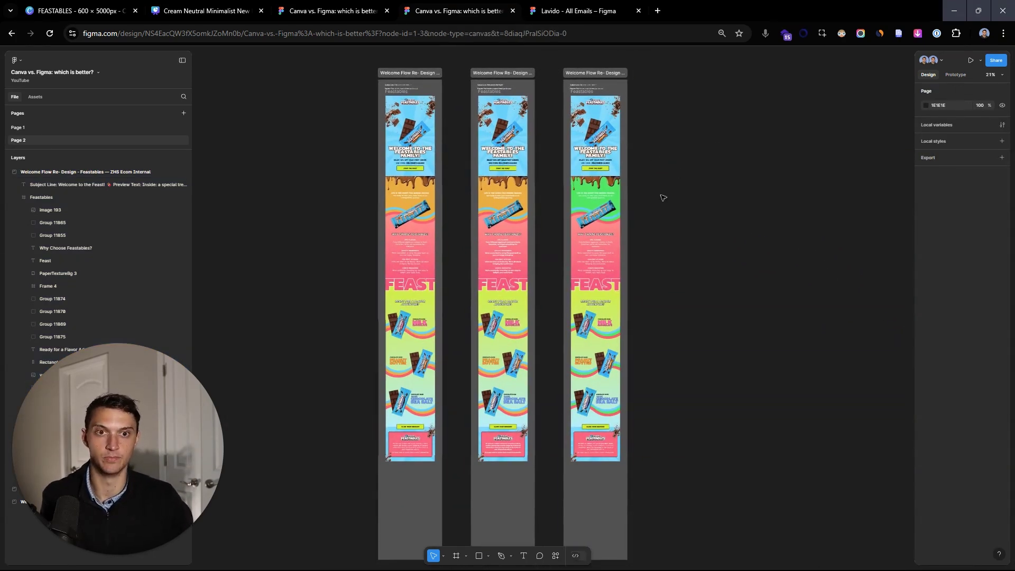
pyautogui.click(624, 236)
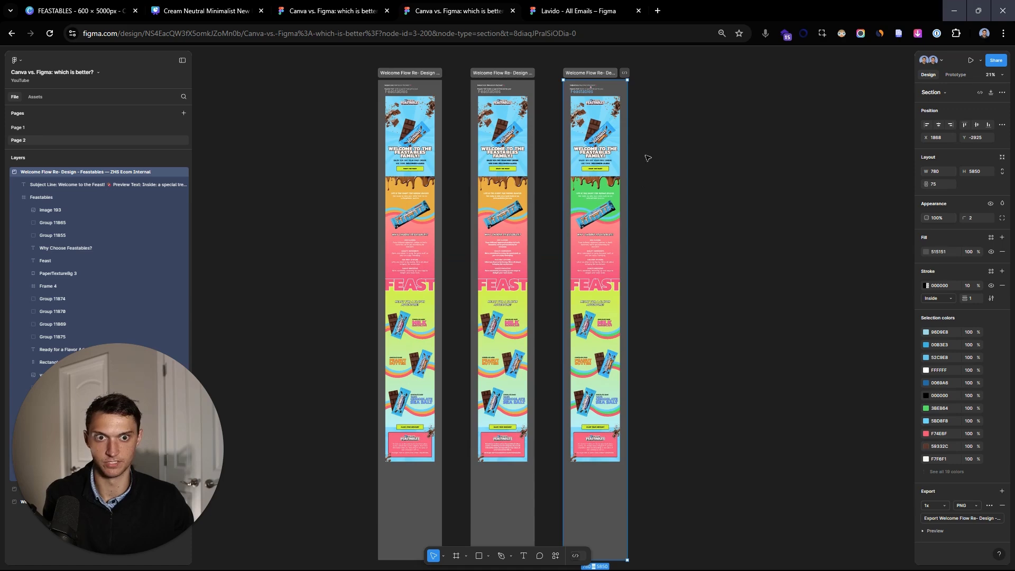
pyautogui.scroll(4, 612, 95)
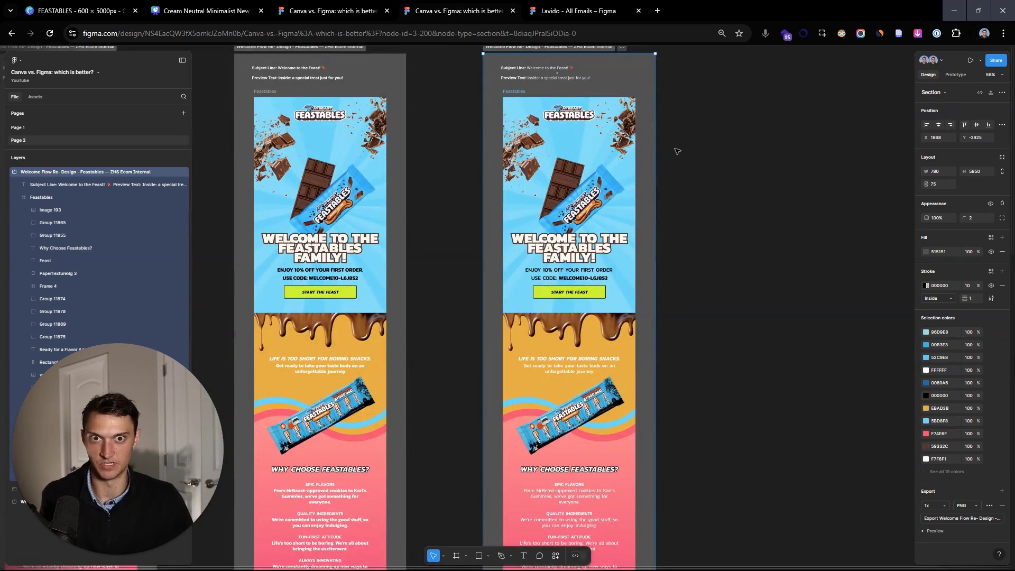
pyautogui.moveTo(668, 149); pyautogui.dragTo(674, 187)
# - Highlight the 'Large library of templates and elements' note, then return to Canva's FEASTABLES design
pyautogui.click(201, 10)
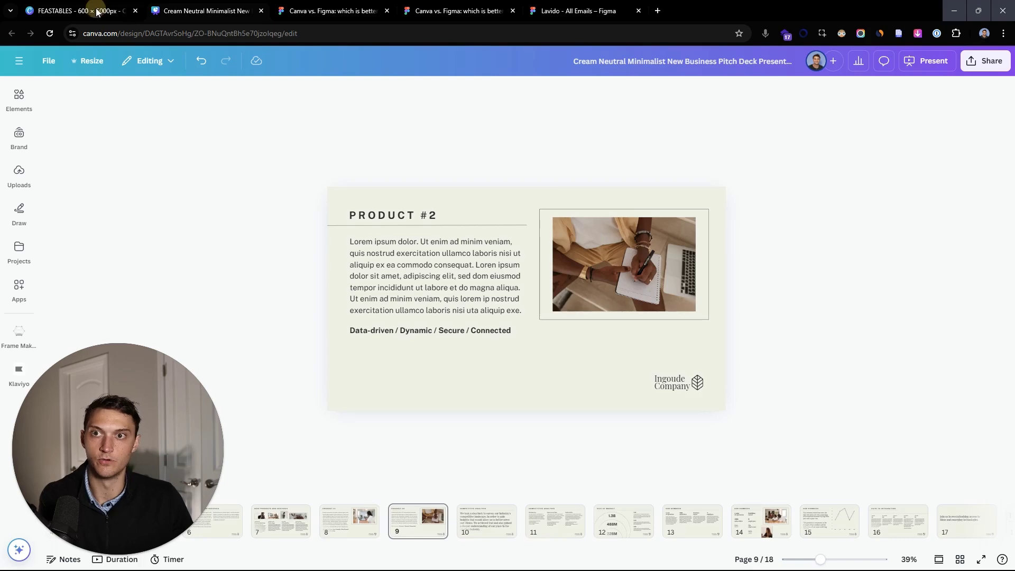
pyautogui.click(90, 11)
pyautogui.click(304, 11)
pyautogui.scroll(3, 441, 233)
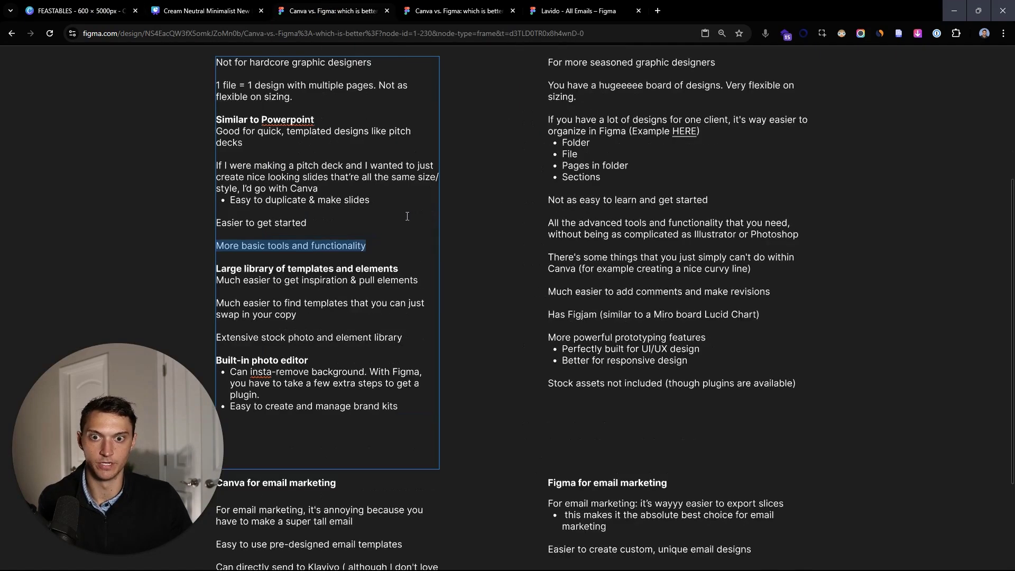
pyautogui.moveTo(442, 233); pyautogui.dragTo(274, 226)
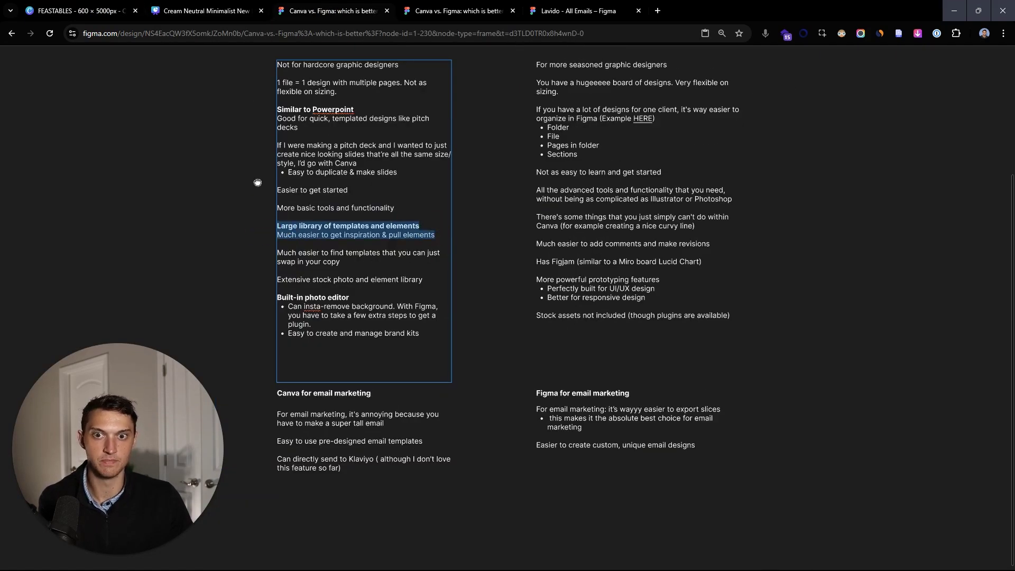
pyautogui.moveTo(258, 180); pyautogui.dragTo(255, 196)
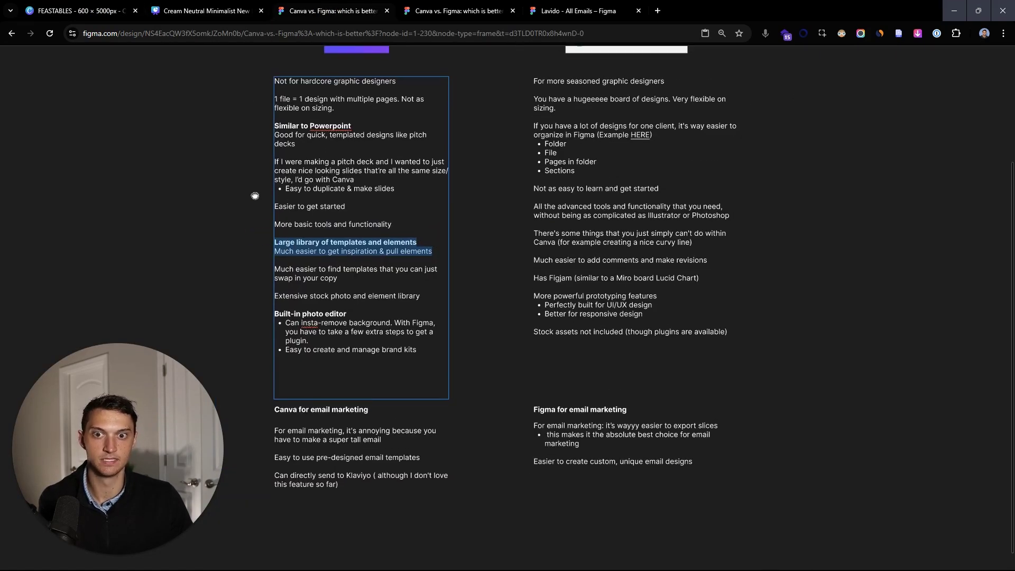
pyautogui.click(79, 11)
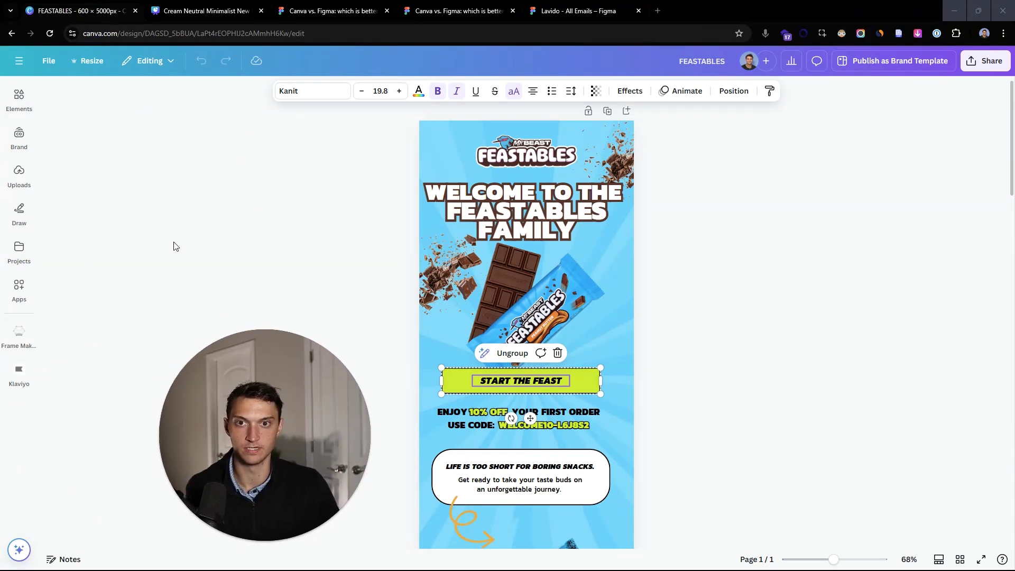
# - Look through the Uploads, Projects, Draw, Apps and Brand panels, ending on the Elements library
pyautogui.click(19, 172)
pyautogui.click(23, 259)
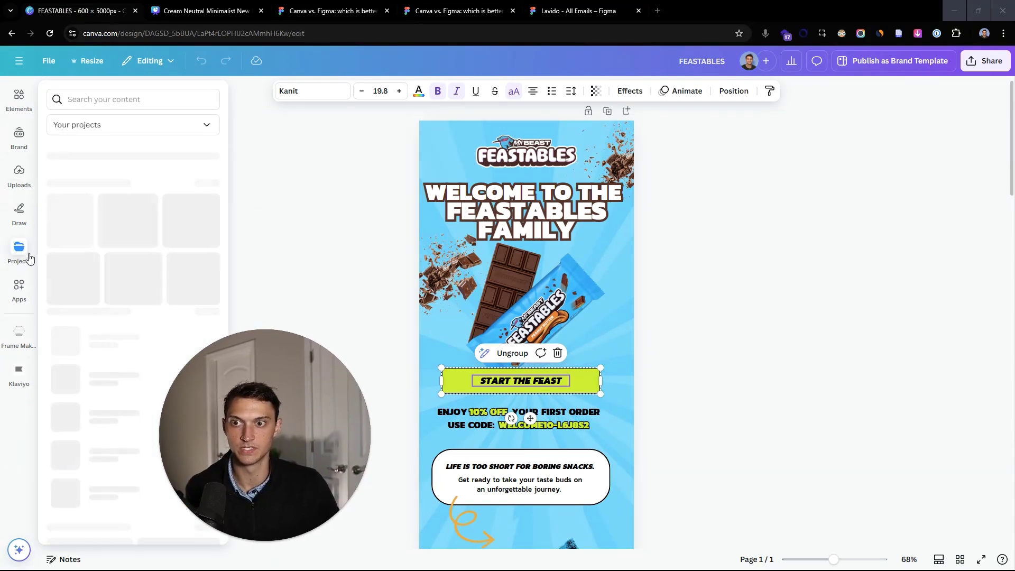
pyautogui.click(13, 218)
pyautogui.click(21, 232)
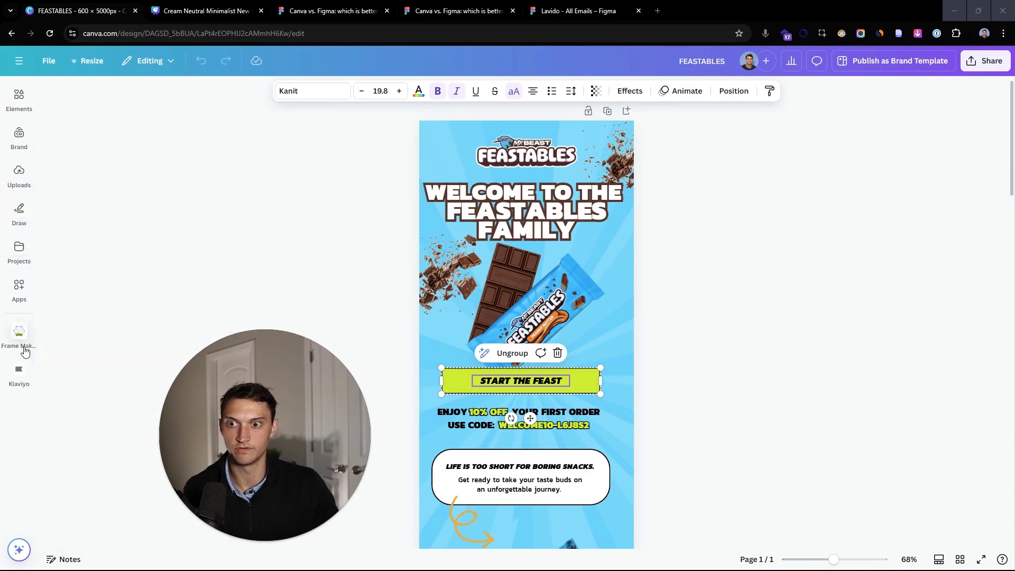
pyautogui.click(30, 280)
pyautogui.click(21, 136)
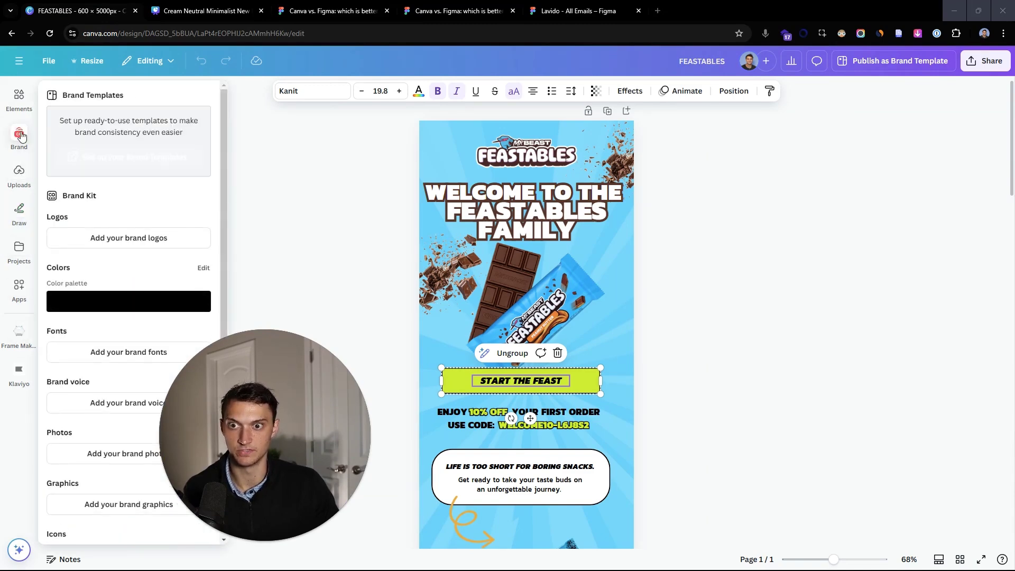
pyautogui.click(19, 172)
pyautogui.click(18, 211)
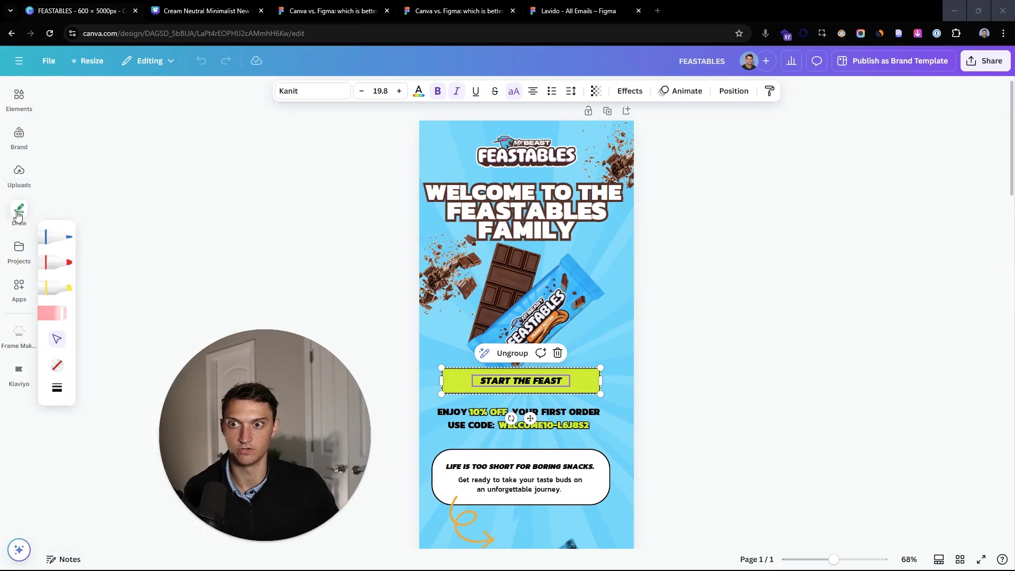
pyautogui.click(19, 247)
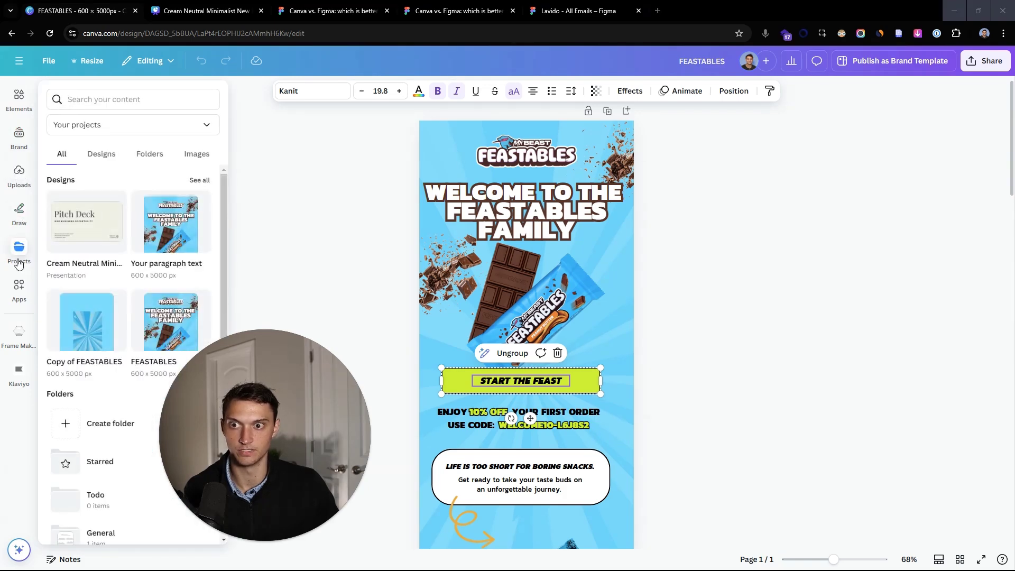
pyautogui.click(19, 286)
pyautogui.click(19, 97)
pyautogui.moveTo(259, 437); pyautogui.dragTo(865, 241)
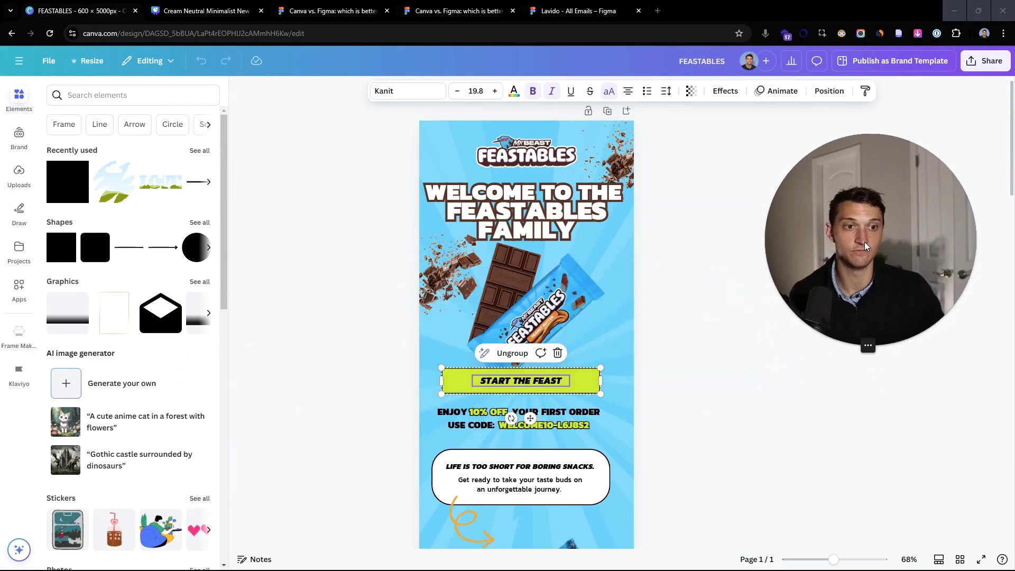
# - Open Shapes in the Elements library and add a round speech bubble to the email
pyautogui.click(154, 94)
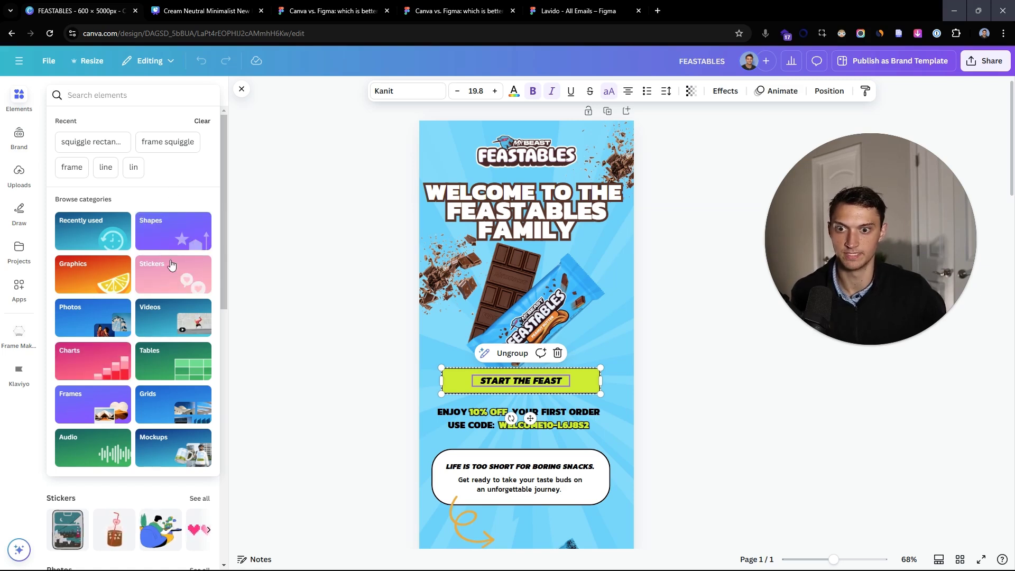
pyautogui.click(173, 237)
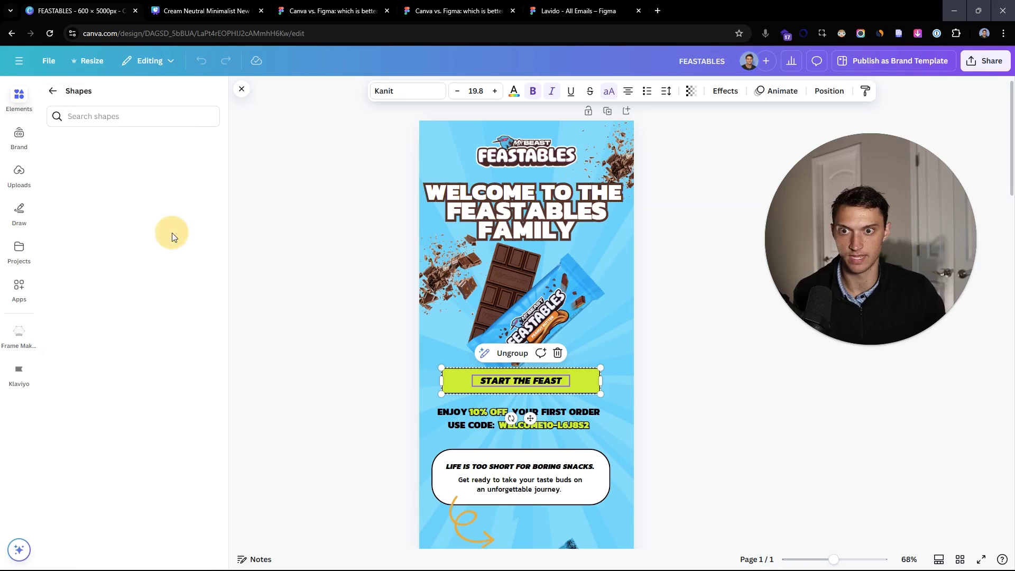
pyautogui.scroll(-5, 170, 279)
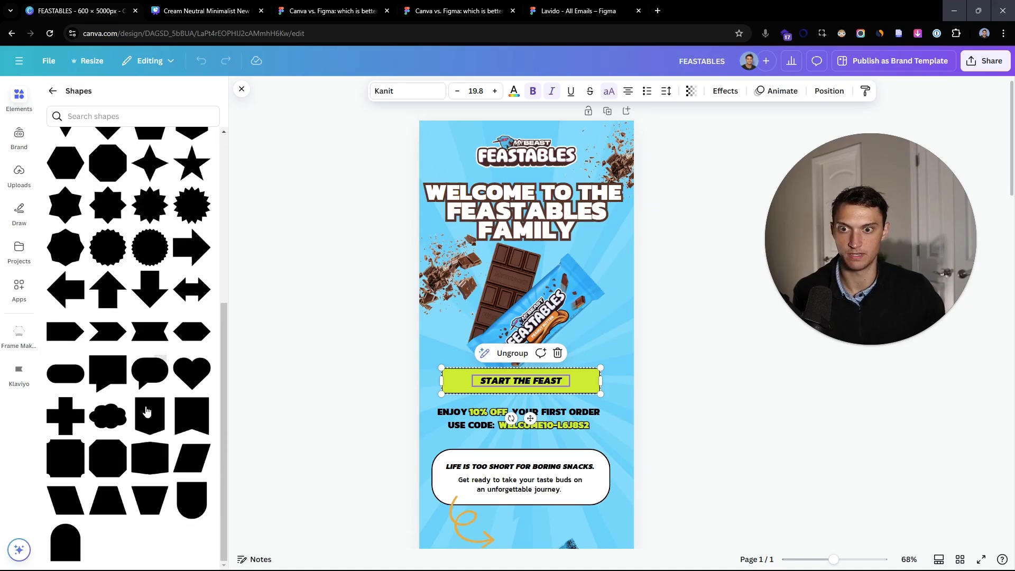
pyautogui.click(153, 373)
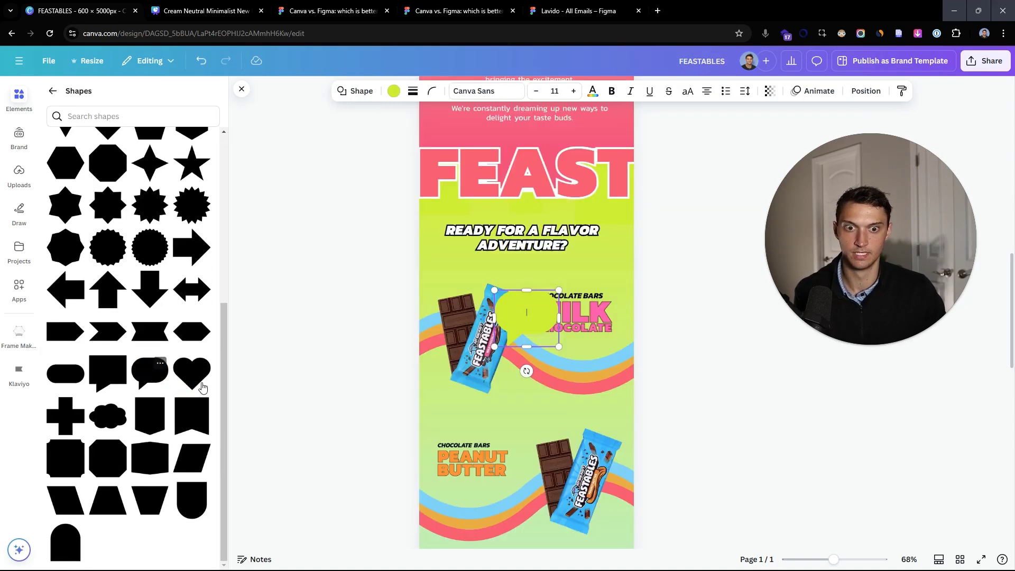
pyautogui.moveTo(537, 331); pyautogui.dragTo(564, 251)
# - Make the speech bubble pink, enlarge it over the 'Life is too short' box, then delete it
pyautogui.scroll(8, 559, 217)
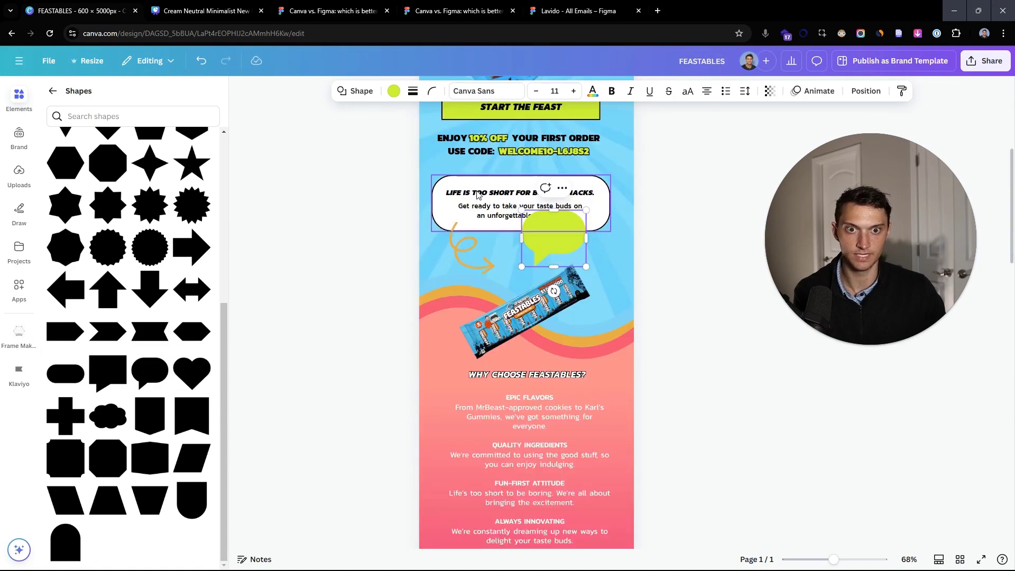
pyautogui.click(393, 92)
pyautogui.click(87, 203)
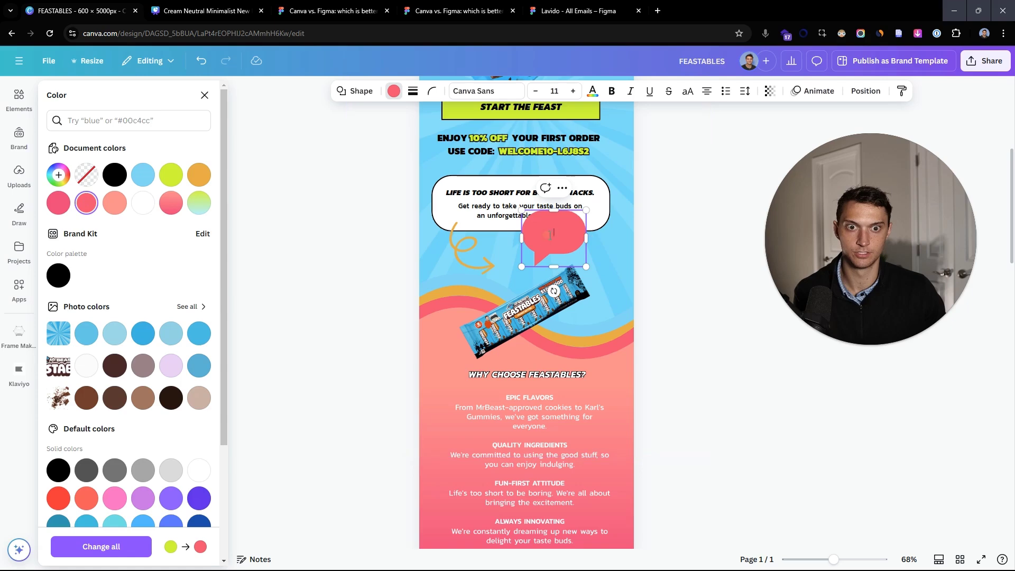
pyautogui.moveTo(522, 211); pyautogui.dragTo(442, 140)
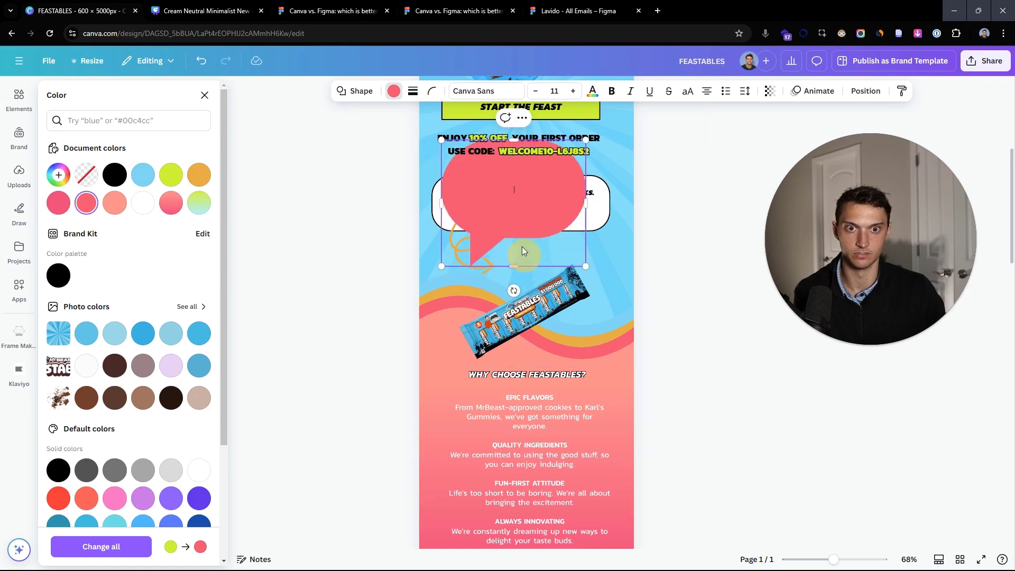
pyautogui.scroll(4, 615, 246)
pyautogui.click(670, 453)
pyautogui.moveTo(552, 469); pyautogui.dragTo(584, 277)
pyautogui.press('Delete')
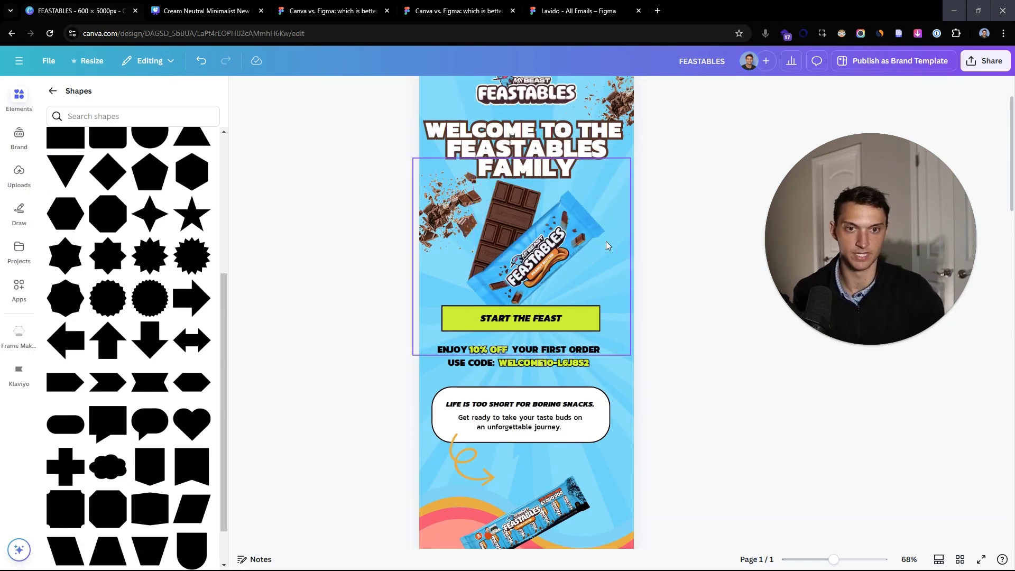
pyautogui.scroll(2, 612, 228)
pyautogui.scroll(-2, 619, 225)
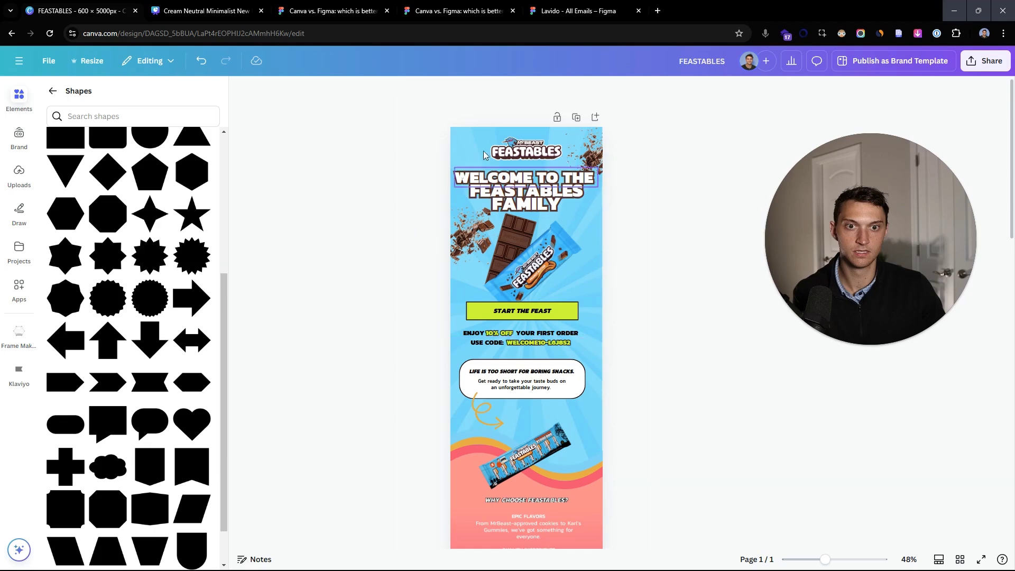
# - Open the Lavido Figma file on its Client Assets and Inspiration page and view the Backgrounds board
pyautogui.click(447, 11)
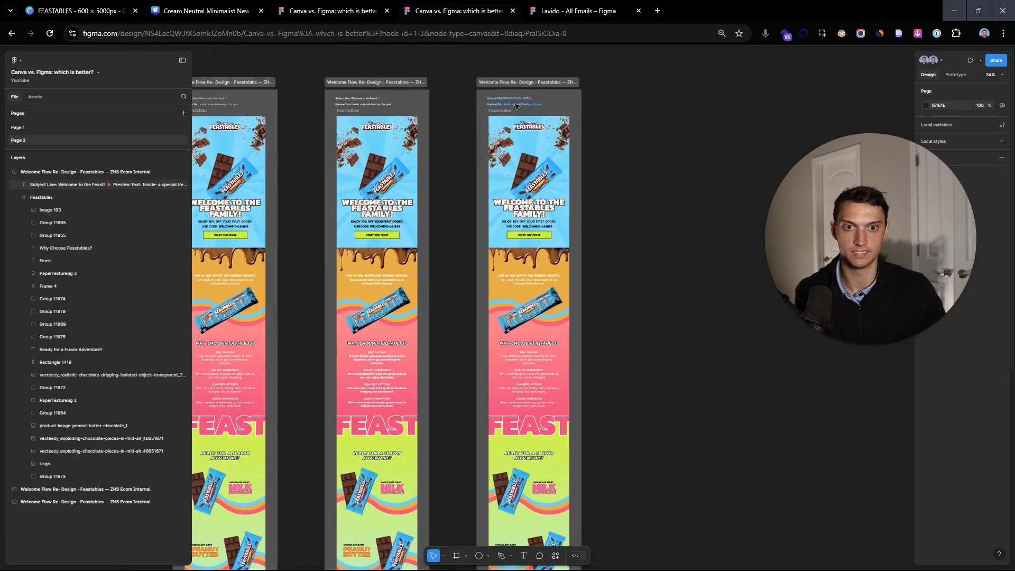
pyautogui.scroll(3, 566, 92)
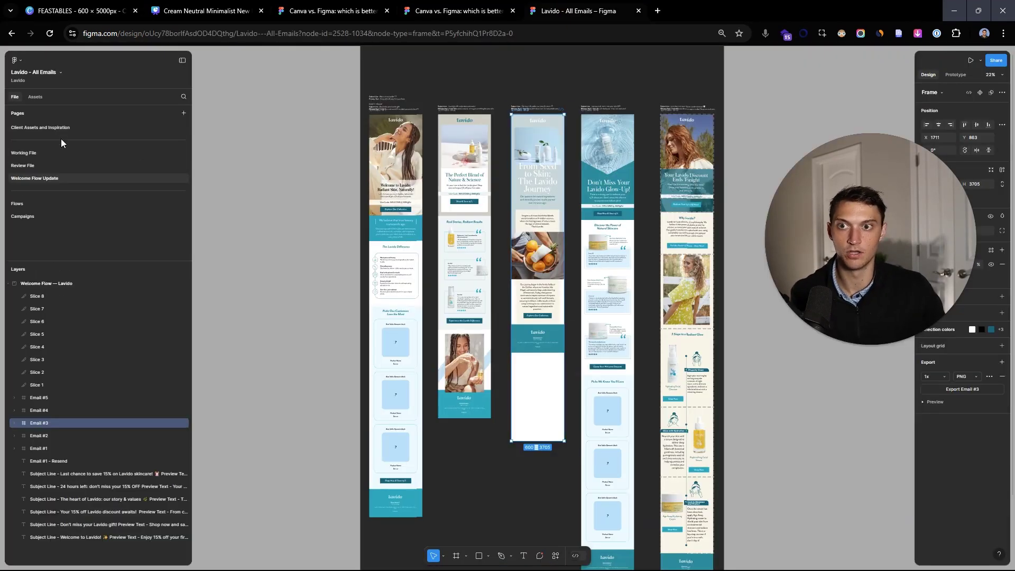
pyautogui.click(159, 127)
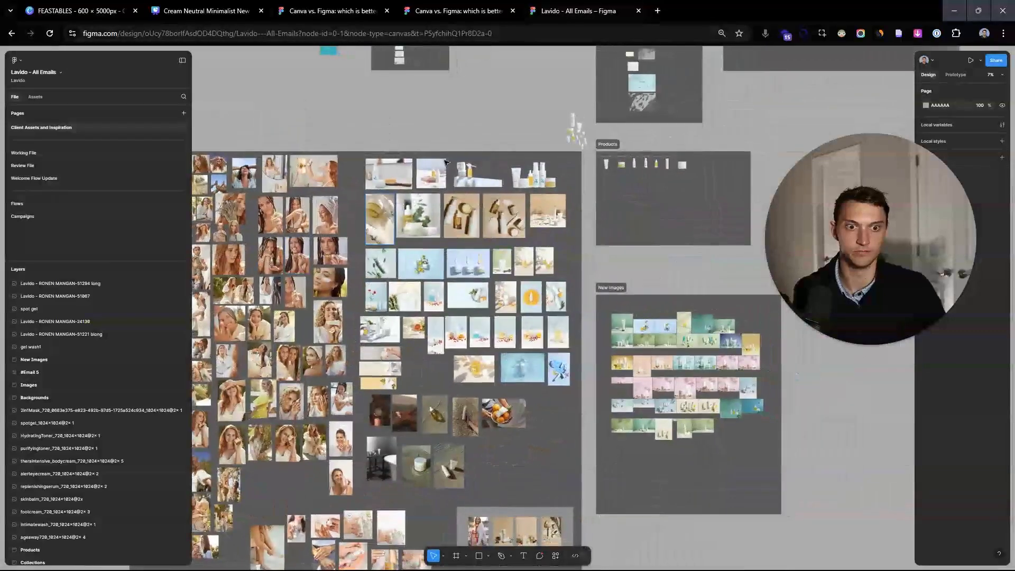
pyautogui.moveTo(571, 66); pyautogui.dragTo(462, 365)
pyautogui.scroll(4, 600, 277)
pyautogui.scroll(-1, 554, 251)
pyautogui.moveTo(554, 251); pyautogui.dragTo(517, 249)
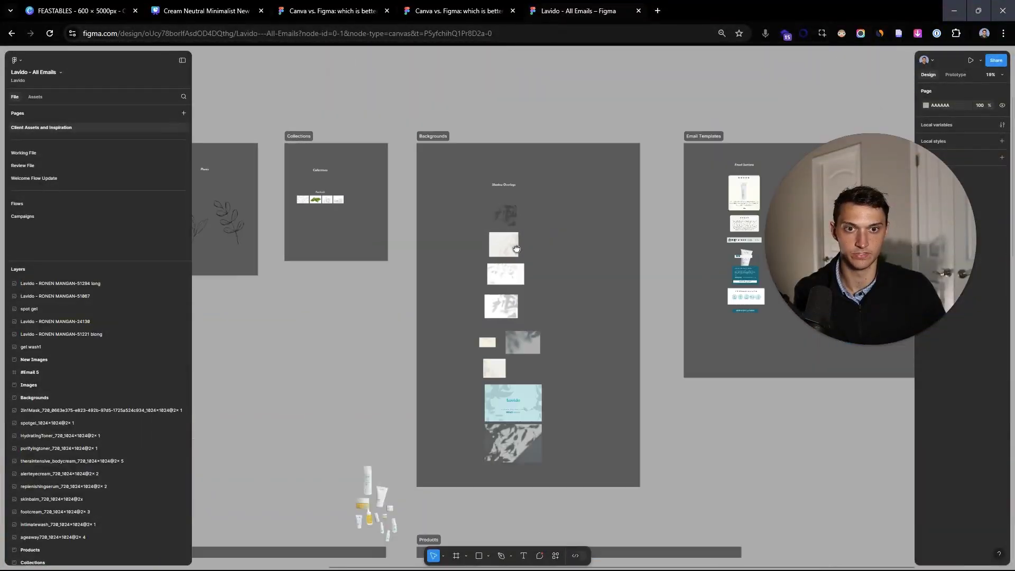
pyautogui.scroll(-5, 517, 248)
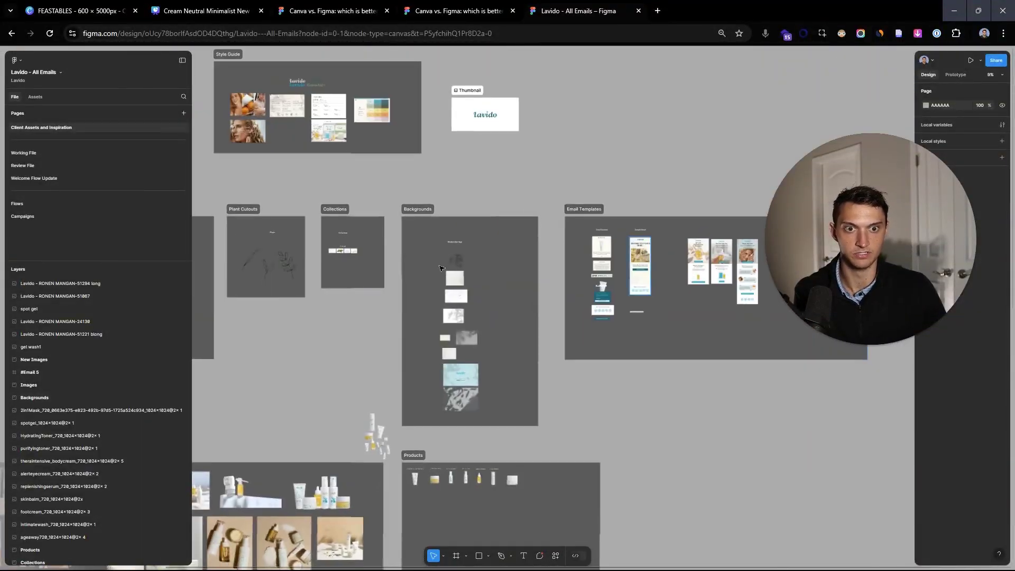
# - Pan over to the Shapes board, undoing an accidental move of the board
pyautogui.moveTo(431, 268); pyautogui.dragTo(746, 284)
pyautogui.scroll(7, 487, 279)
pyautogui.scroll(-2, 462, 245)
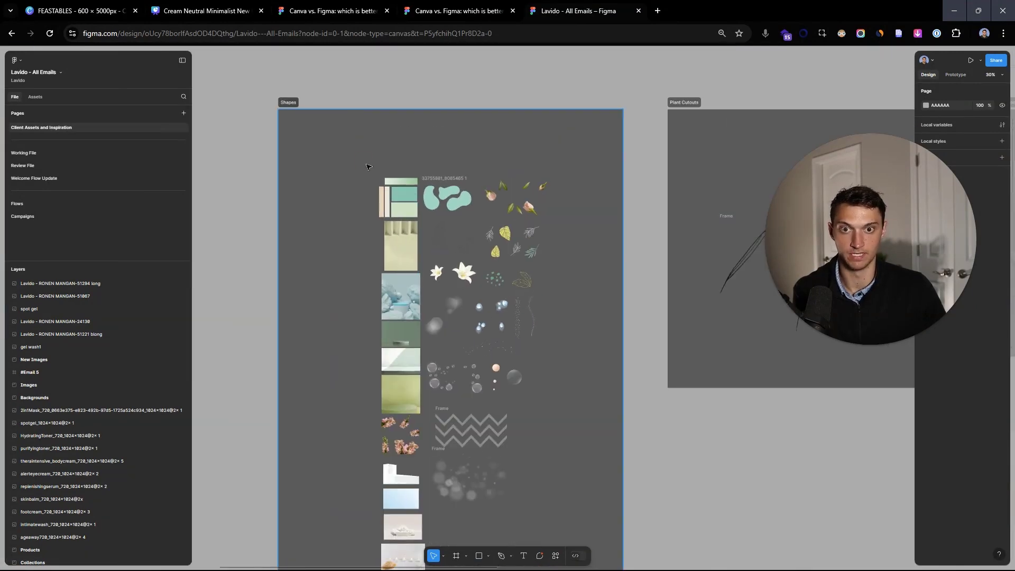
pyautogui.moveTo(367, 165); pyautogui.dragTo(447, 286)
pyautogui.hotkey('ctrl', 'z')
pyautogui.scroll(-1, 455, 296)
pyautogui.moveTo(568, 536); pyautogui.dragTo(412, 79)
# - Marquee-select all the items on the Shapes board
pyautogui.click(570, 472)
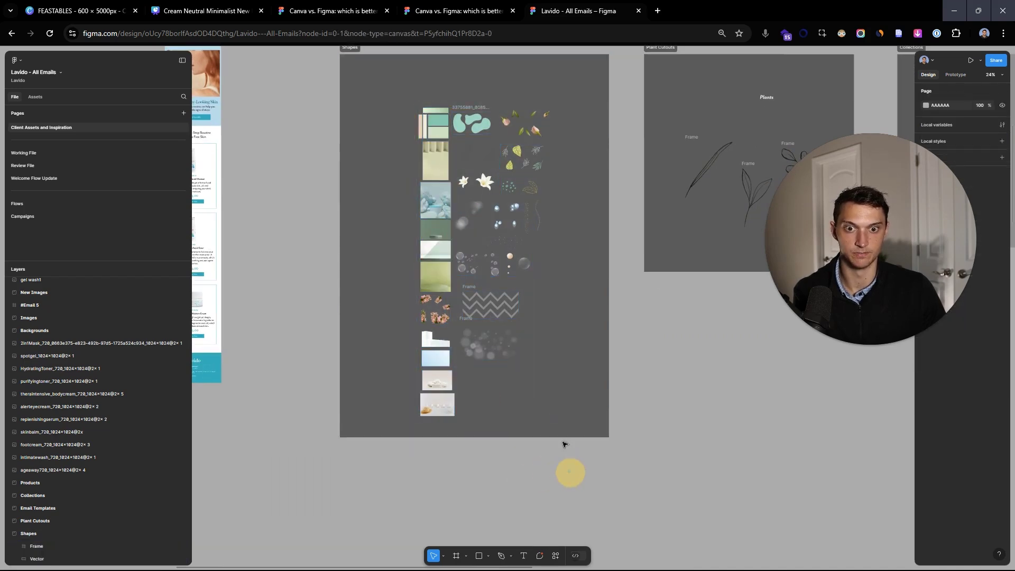
pyautogui.moveTo(569, 469); pyautogui.dragTo(395, 103)
pyautogui.scroll(-2, 561, 436)
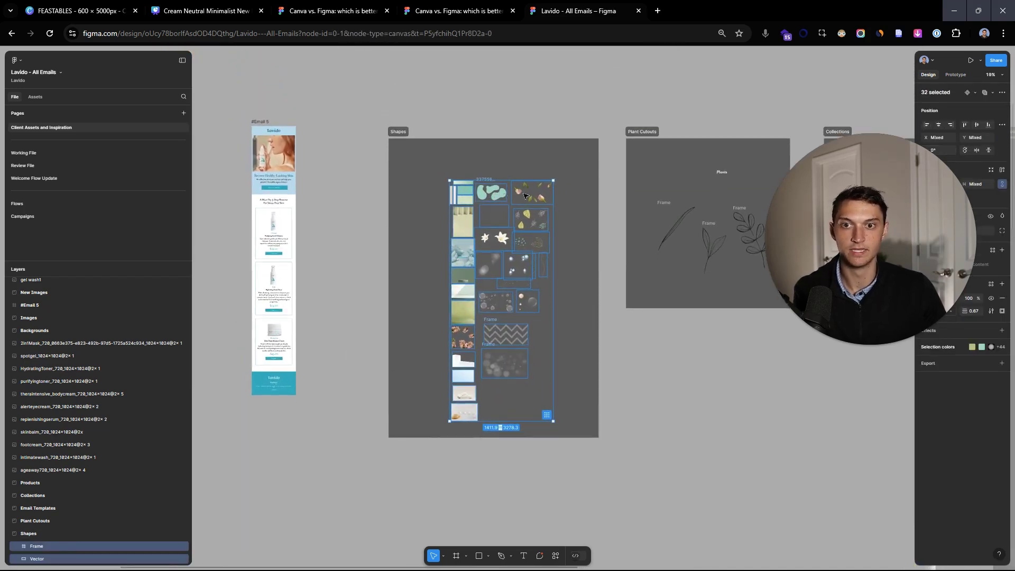
pyautogui.hscroll(3, 369, 79)
pyautogui.click(182, 14)
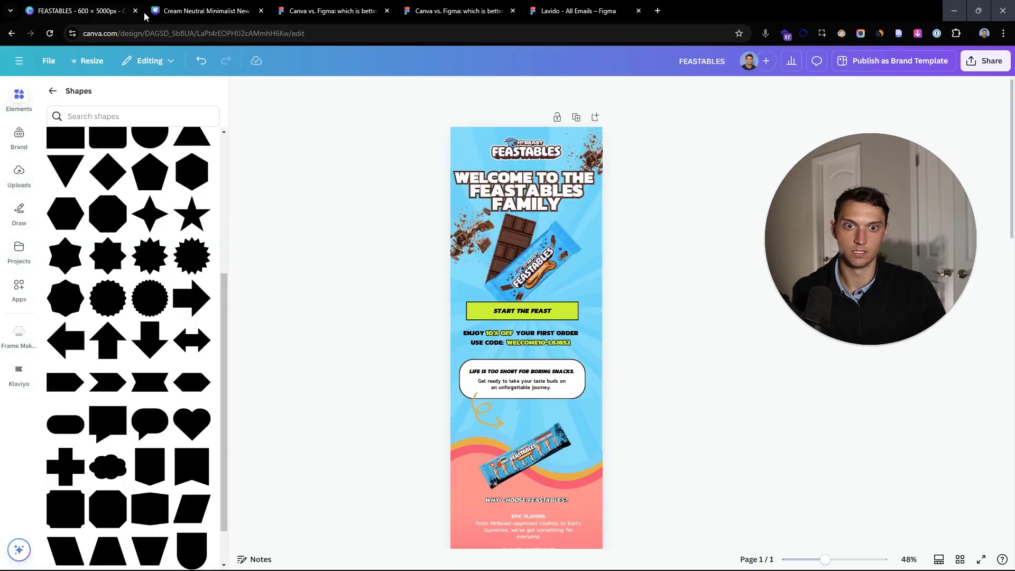
pyautogui.click(328, 11)
pyautogui.doubleClick(370, 276)
pyautogui.moveTo(384, 282); pyautogui.dragTo(259, 266)
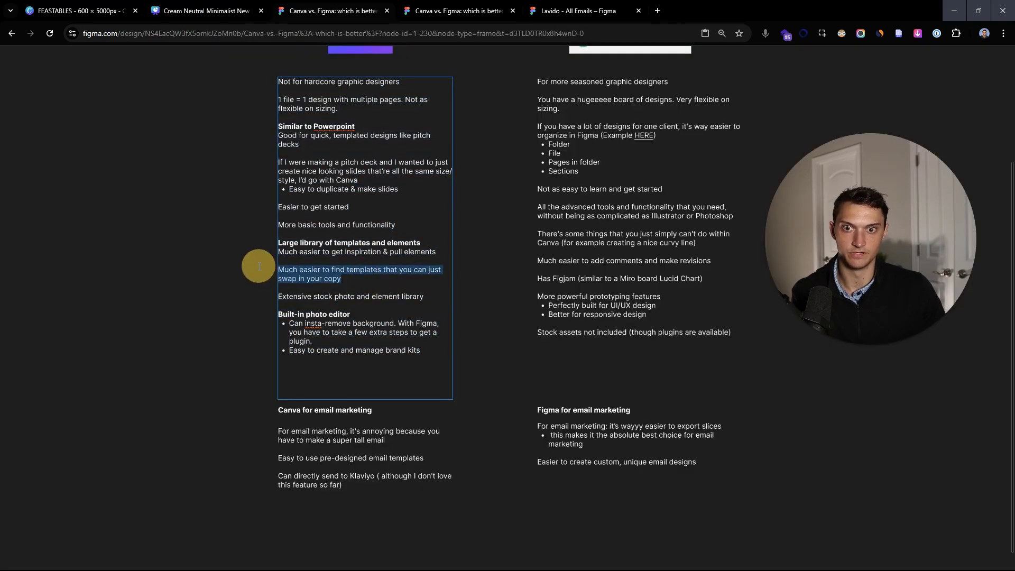
pyautogui.moveTo(433, 301); pyautogui.dragTo(239, 299)
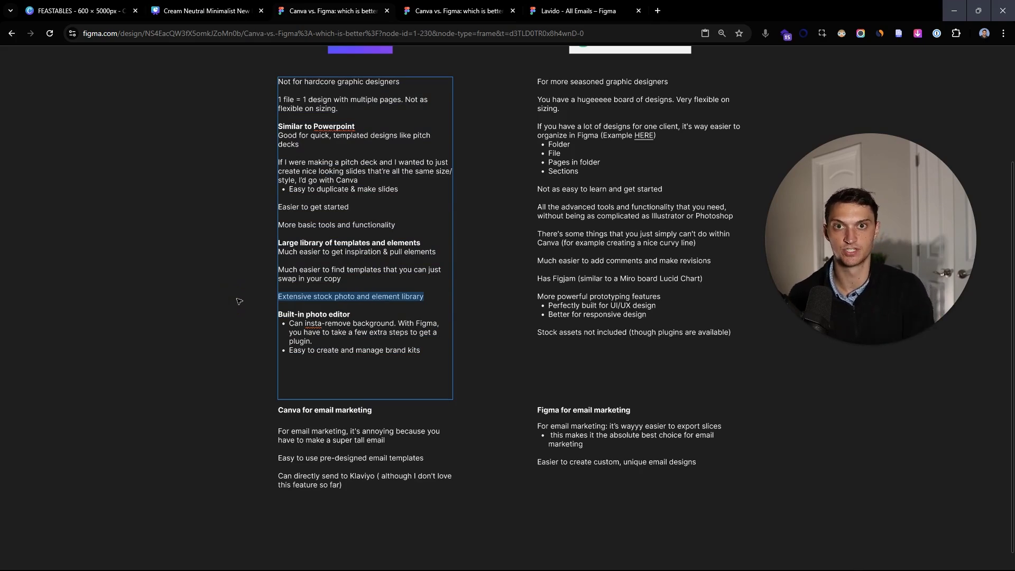
pyautogui.moveTo(422, 350); pyautogui.dragTo(245, 313)
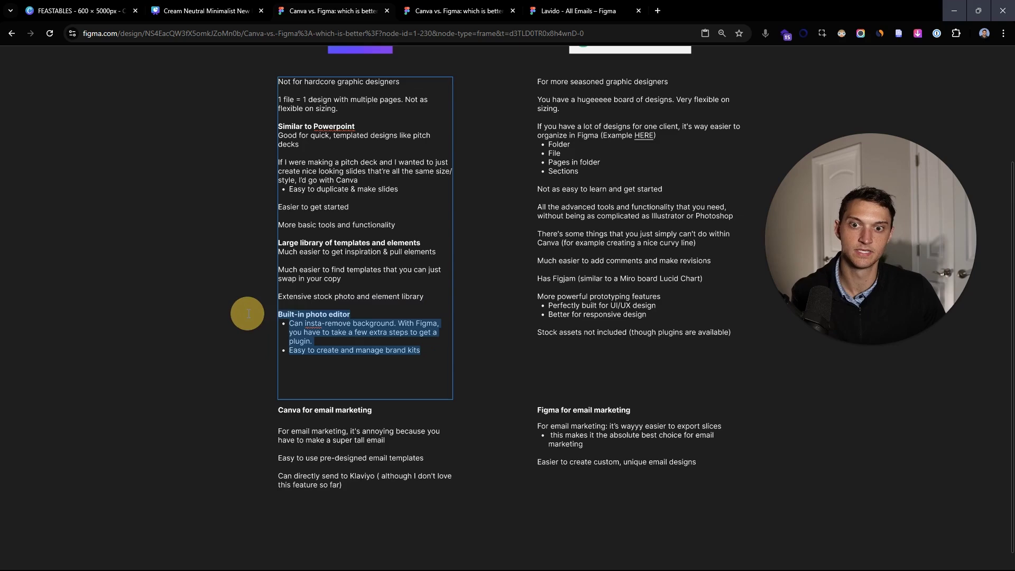
pyautogui.scroll(-3, 256, 320)
pyautogui.click(259, 323)
pyautogui.scroll(2, 259, 323)
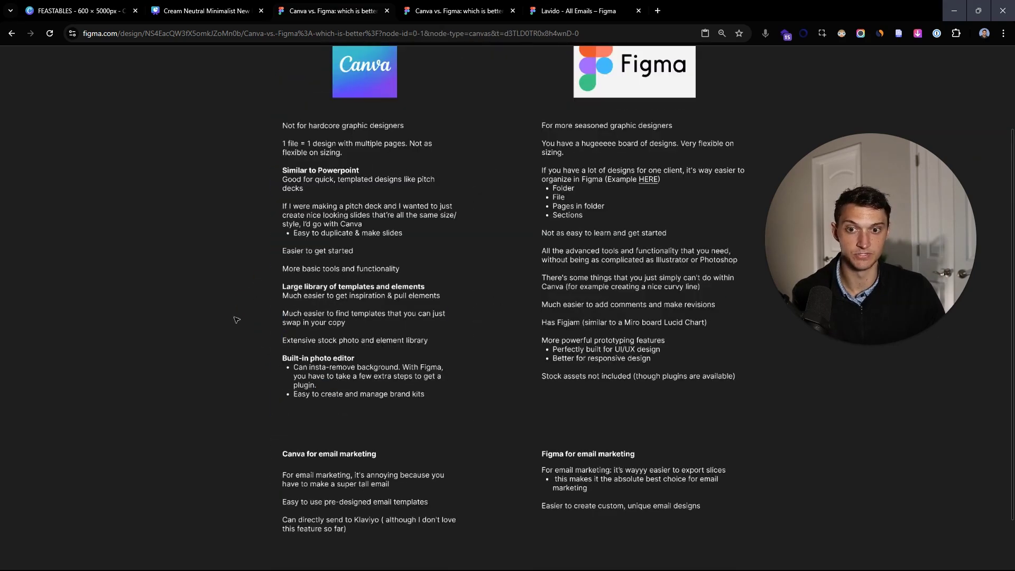
pyautogui.click(353, 359)
pyautogui.doubleClick(352, 359)
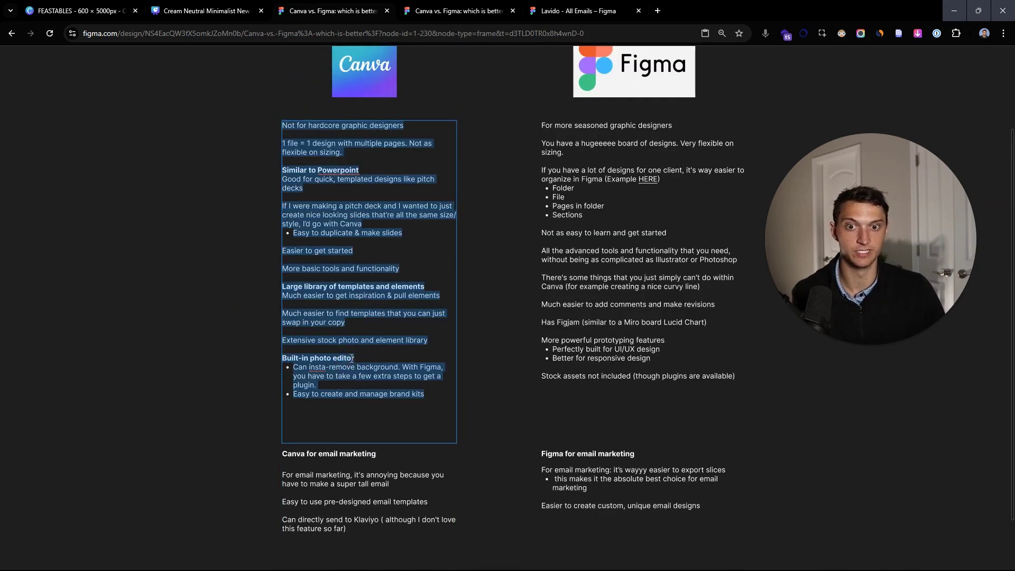
pyautogui.moveTo(353, 360); pyautogui.dragTo(244, 359)
pyautogui.keyDown('shift'); pyautogui.click(274, 362); pyautogui.keyUp('shift')
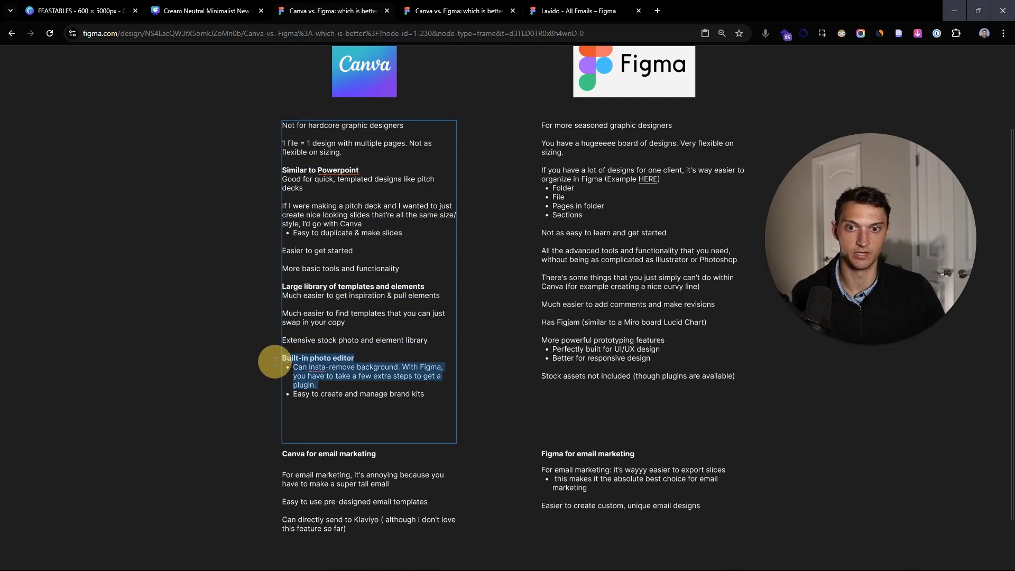
pyautogui.scroll(2, 443, 230)
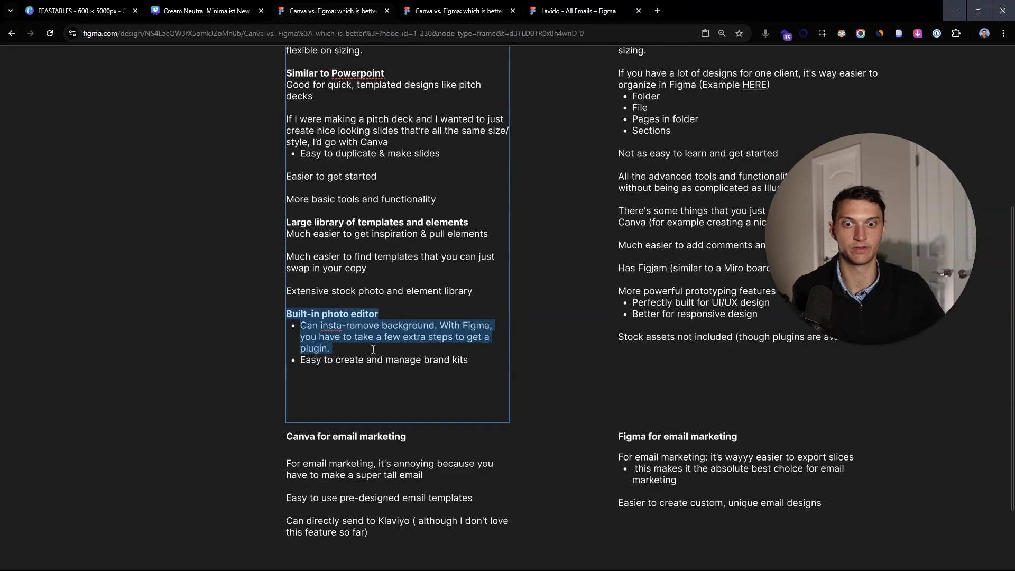
pyautogui.moveTo(378, 350); pyautogui.dragTo(272, 331)
pyautogui.scroll(-2, 272, 330)
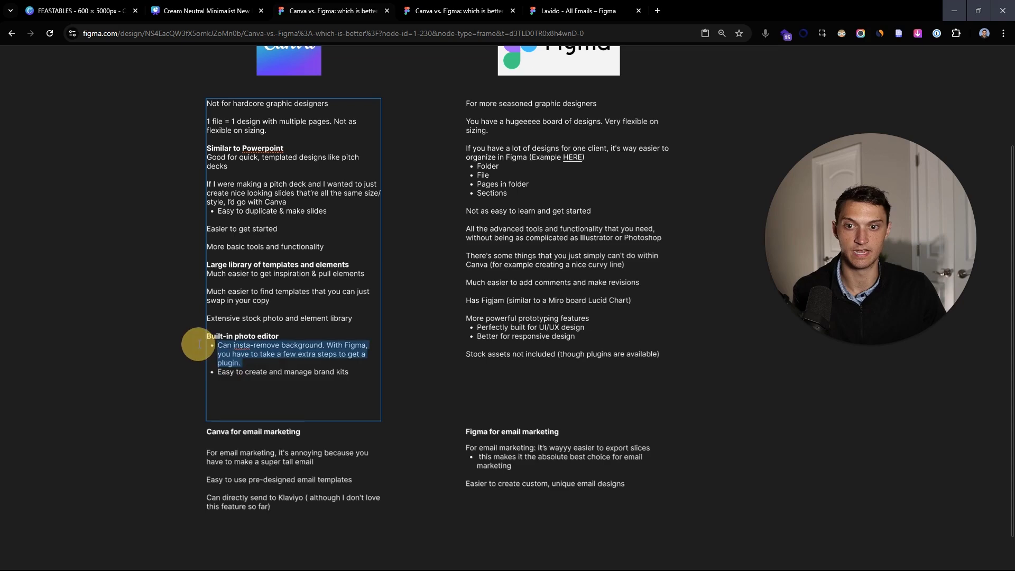
pyautogui.click(293, 378)
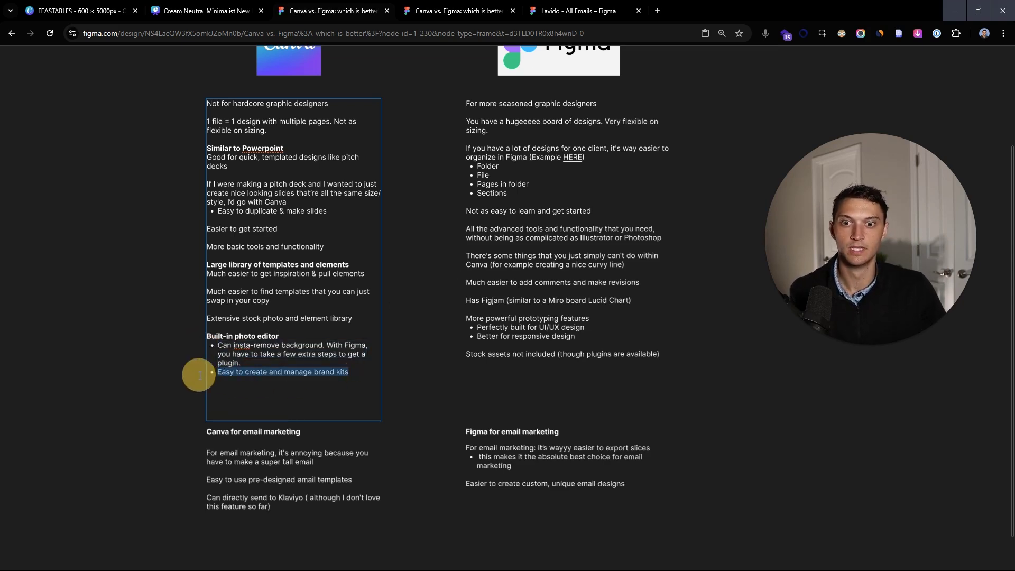
pyautogui.click(167, 332)
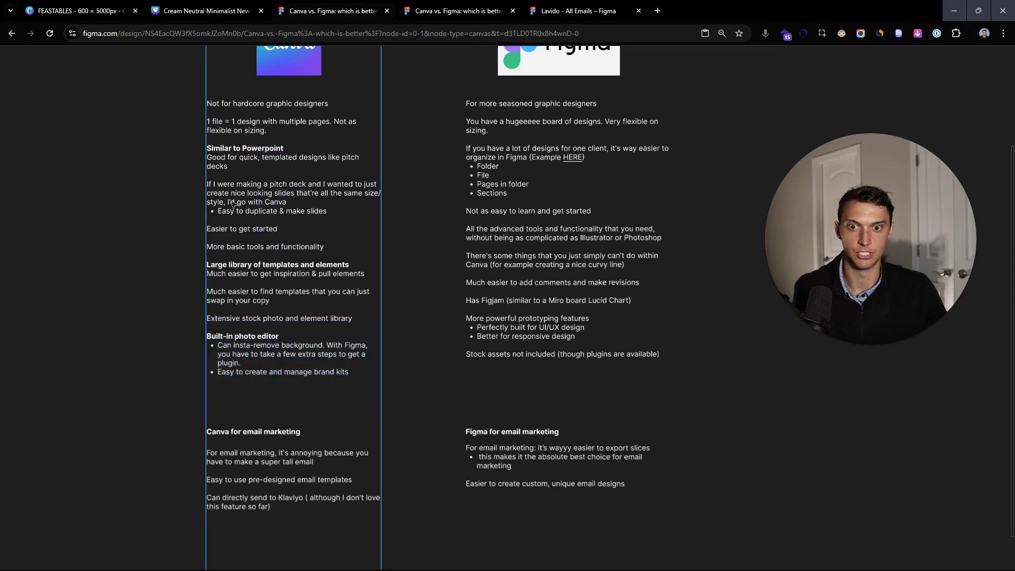
pyautogui.scroll(1, 274, 248)
pyautogui.moveTo(526, 142); pyautogui.dragTo(579, 183)
pyautogui.moveTo(237, 119); pyautogui.dragTo(421, 458)
pyautogui.click(79, 10)
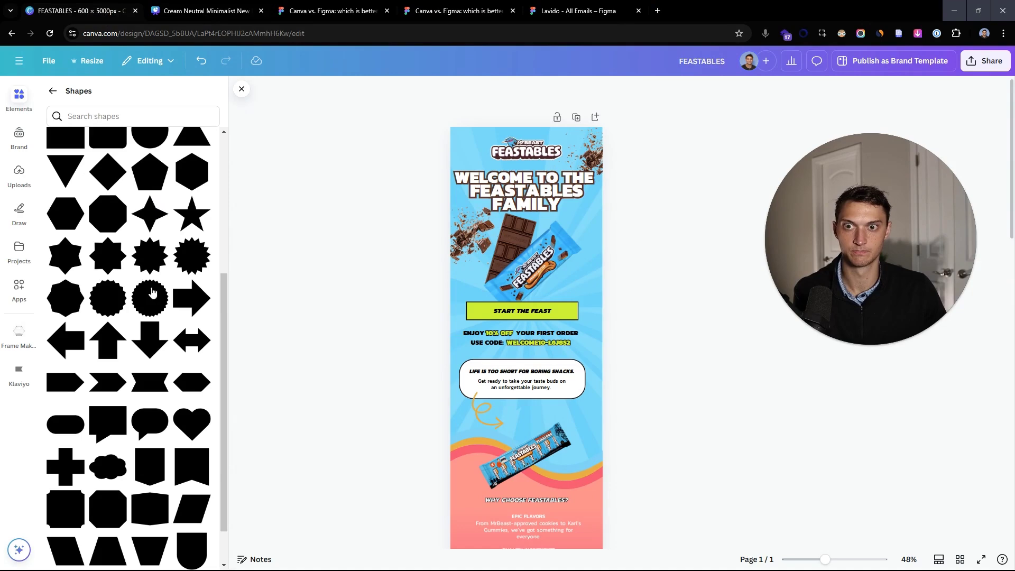
# - Open the Canva pitch deck and go through its pages to page 16, Path to Integration
pyautogui.click(221, 13)
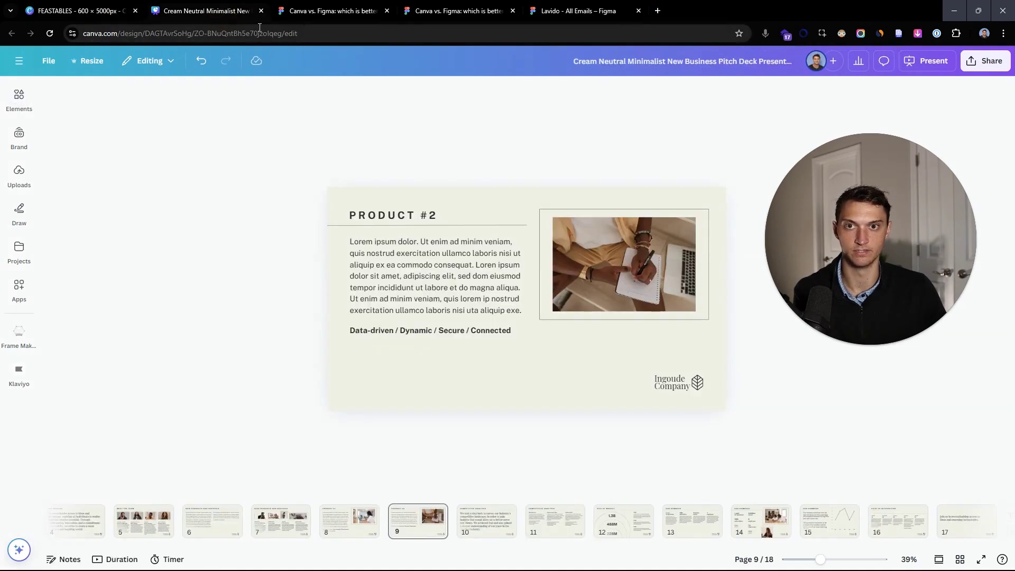
pyautogui.click(365, 523)
pyautogui.click(482, 532)
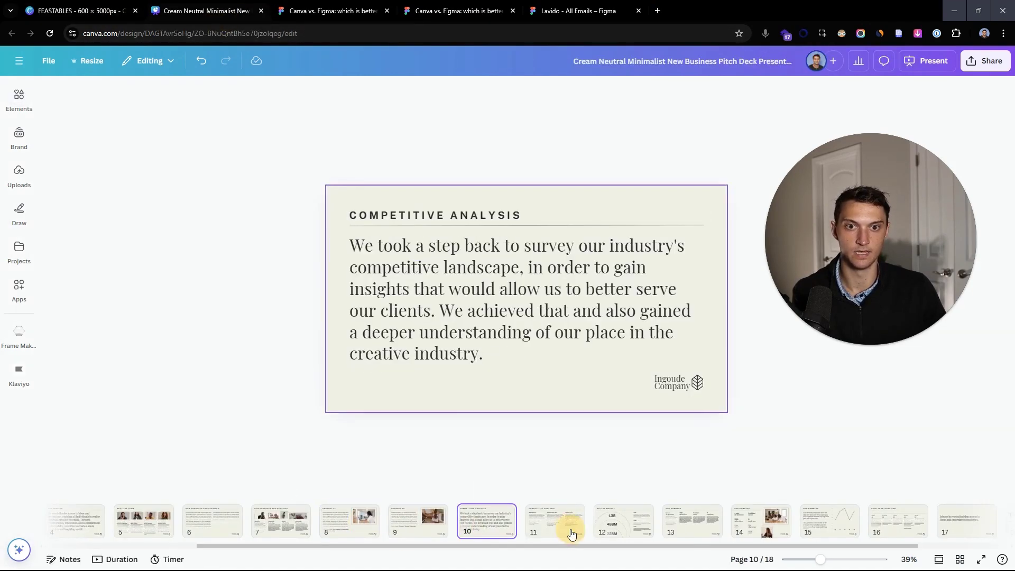
pyautogui.click(624, 526)
pyautogui.click(693, 526)
pyautogui.click(762, 526)
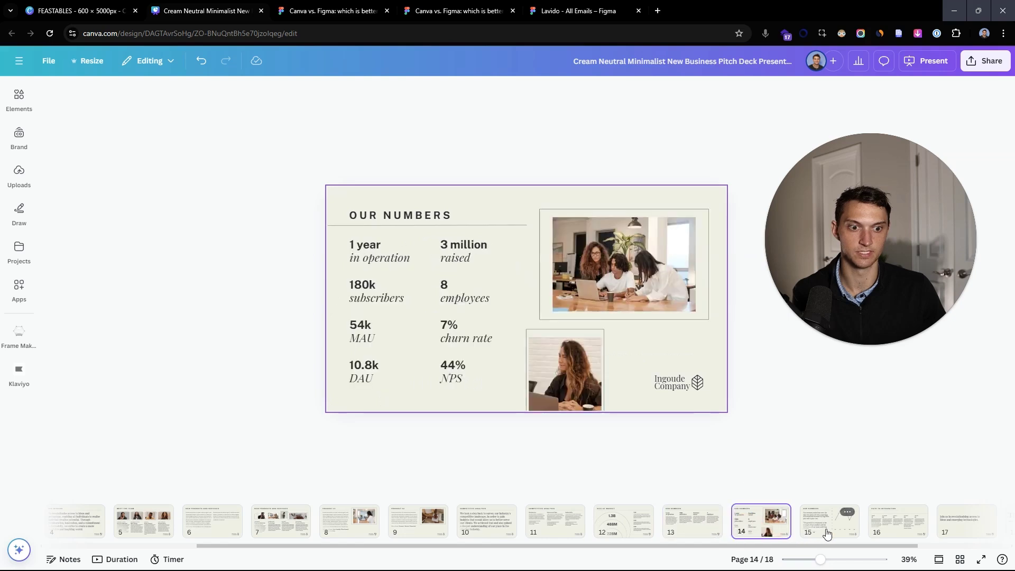
pyautogui.click(830, 526)
pyautogui.click(899, 530)
# - Select the Q4 and Q3 text blocks and the Path to Integration title, then the whole page
pyautogui.click(593, 293)
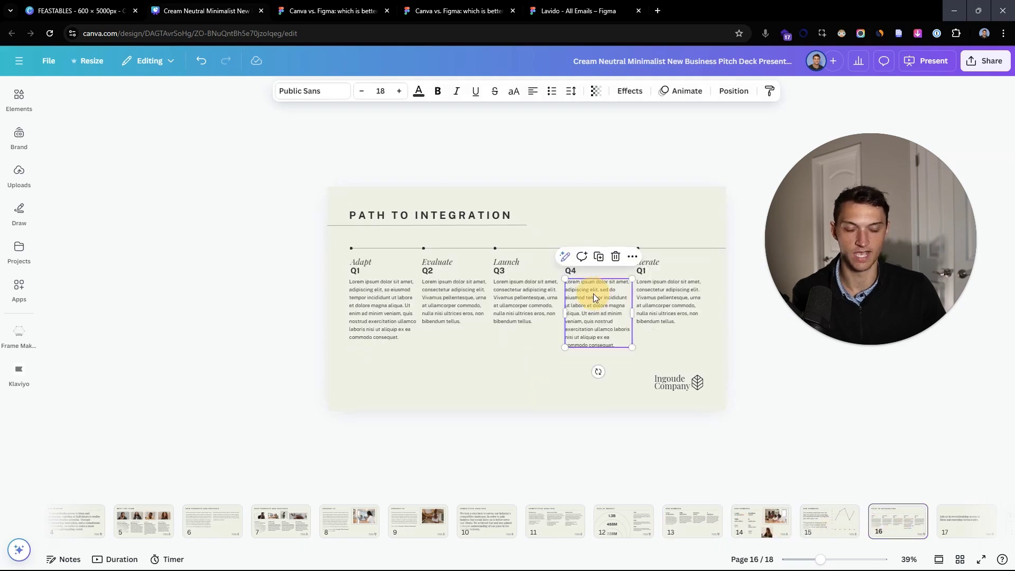
pyautogui.click(593, 294)
pyautogui.click(521, 302)
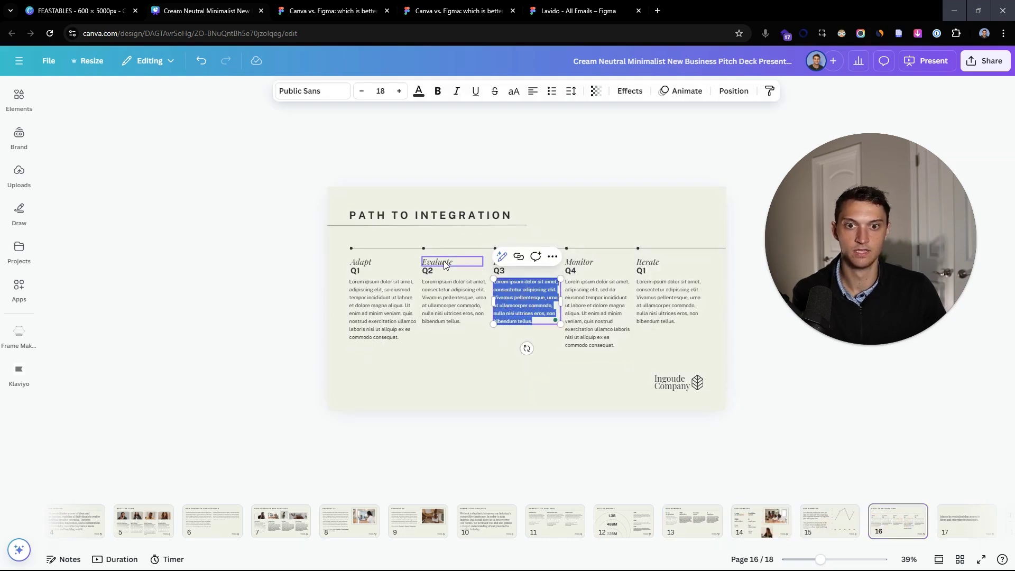
pyautogui.click(385, 216)
pyautogui.click(365, 194)
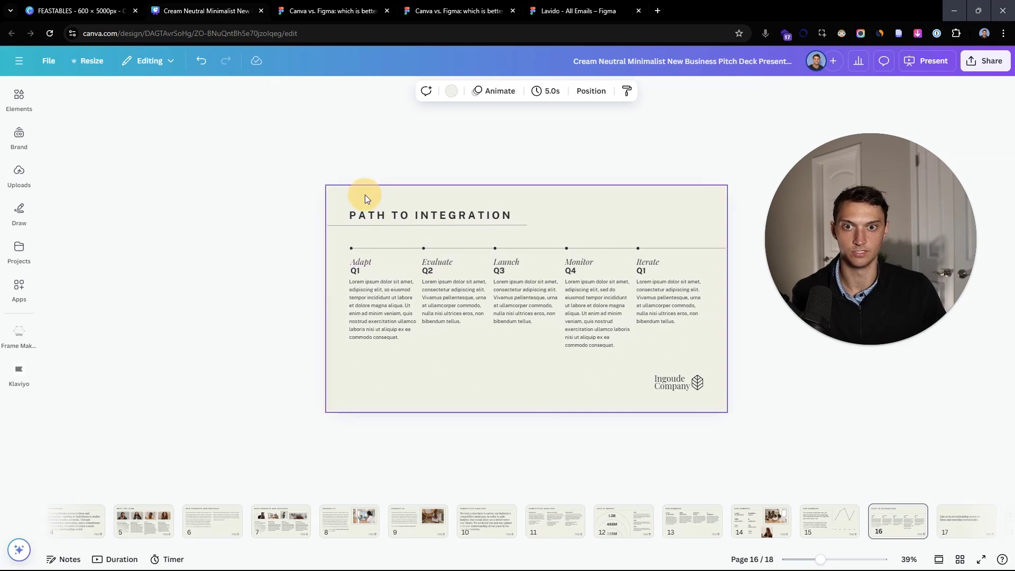
# - Try a white slide background, then undo it to keep the cream background
pyautogui.click(451, 91)
pyautogui.click(143, 174)
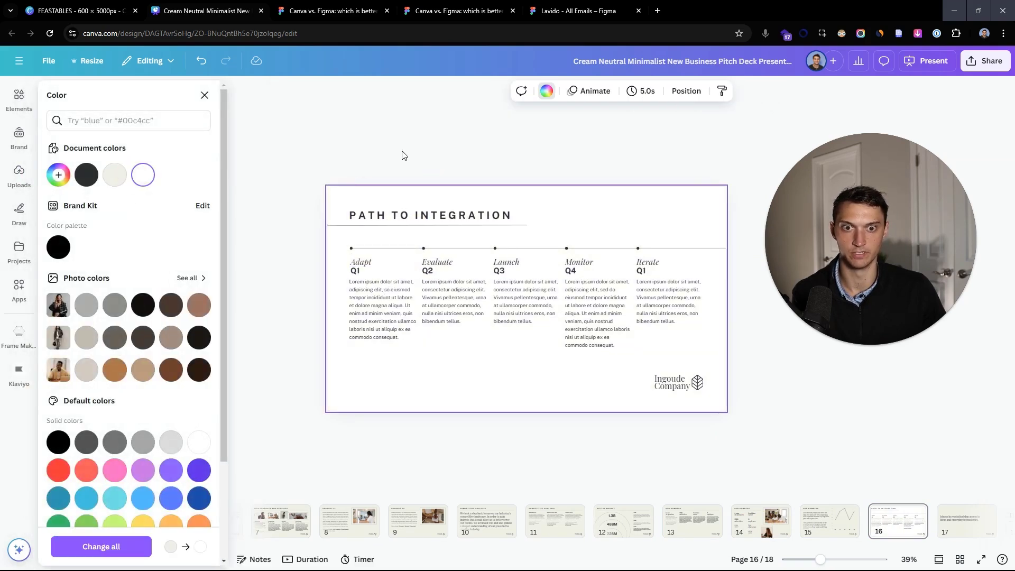
pyautogui.hotkey('ctrl', 'z')
pyautogui.click(406, 134)
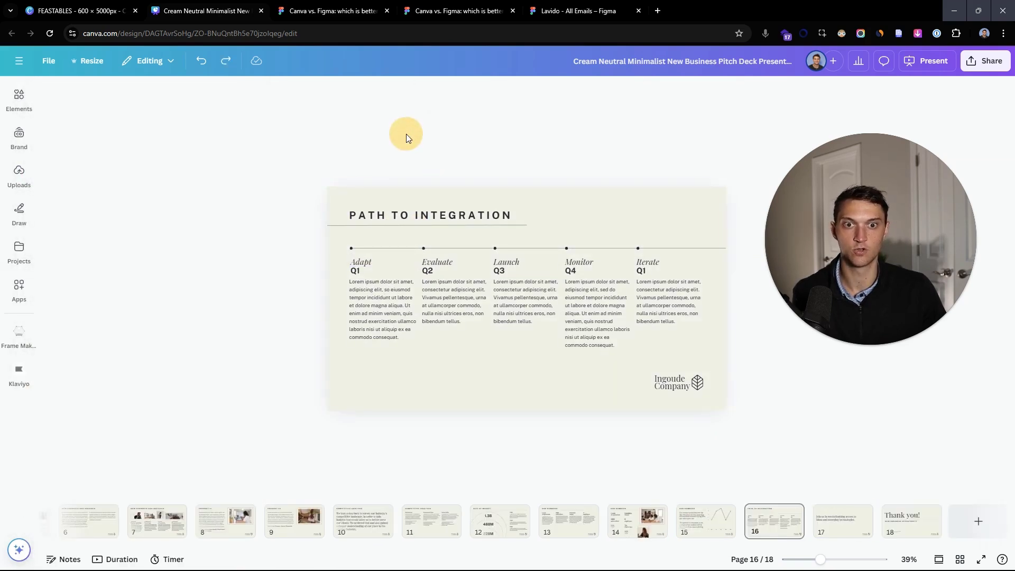
pyautogui.click(344, 16)
# - Edit the Figma column notes and highlight the 'hugeeeee board of designs' paragraph
pyautogui.hscroll(4, 565, 223)
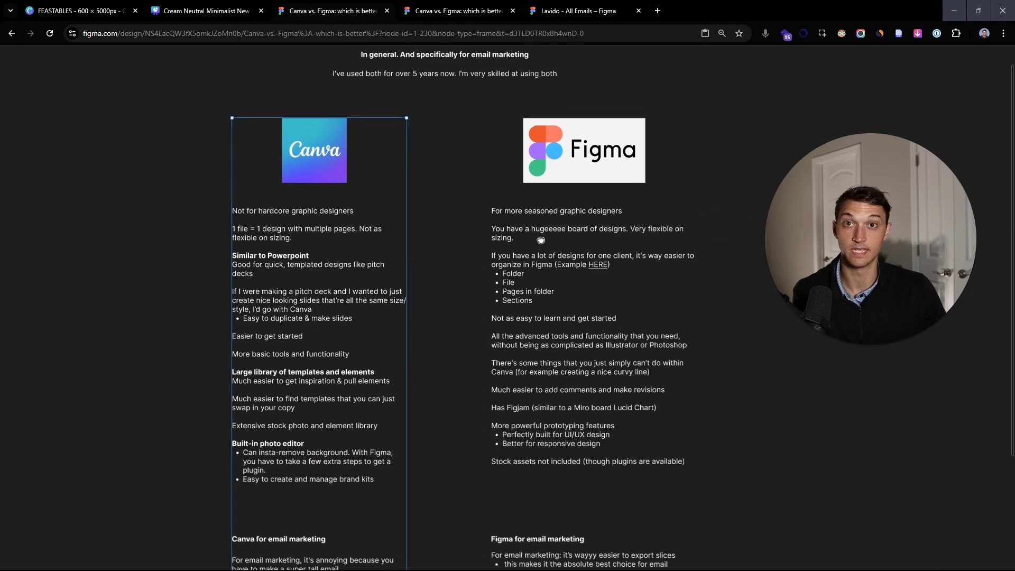
pyautogui.click(506, 220)
pyautogui.doubleClick(483, 222)
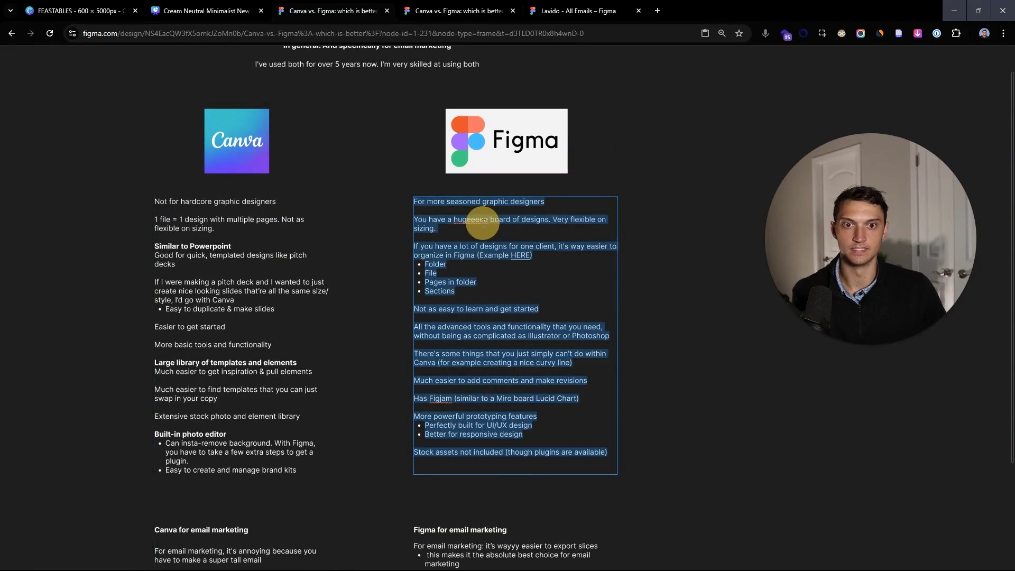
pyautogui.click(470, 227)
pyautogui.moveTo(470, 228); pyautogui.dragTo(368, 216)
pyautogui.scroll(-1, 513, 248)
pyautogui.moveTo(513, 247); pyautogui.dragTo(512, 213)
# - Highlight the 'Not as easy to learn' line and the 'All the advanced tools' paragraph
pyautogui.scroll(3, 512, 213)
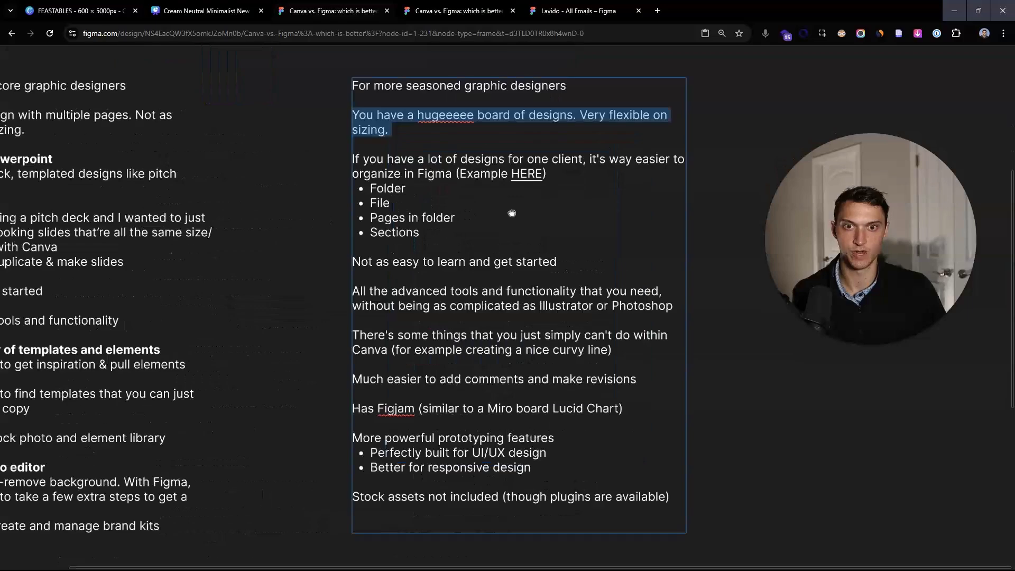
pyautogui.scroll(-3, 511, 214)
pyautogui.moveTo(553, 241); pyautogui.dragTo(327, 246)
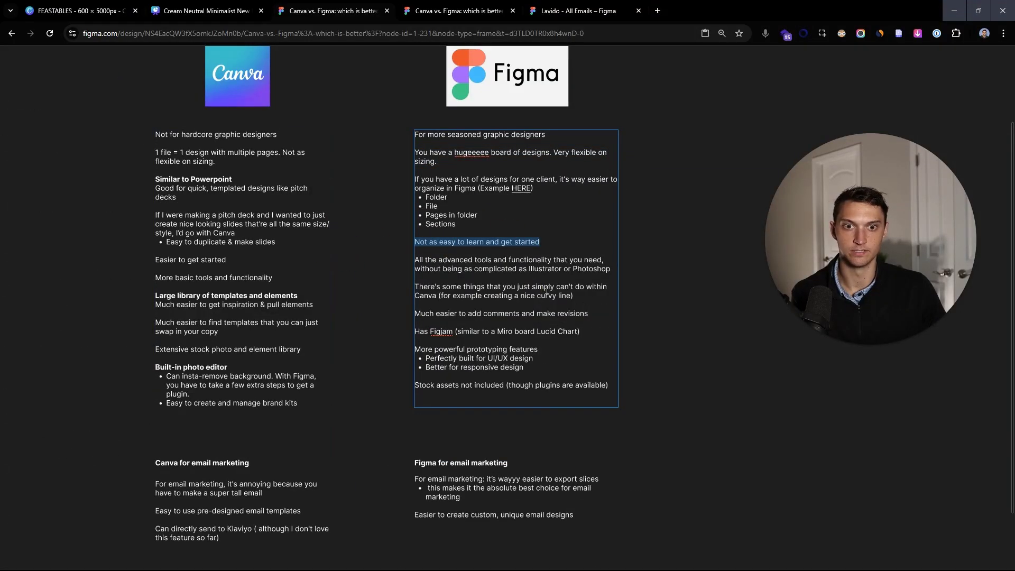
pyautogui.scroll(3, 566, 306)
pyautogui.moveTo(624, 259); pyautogui.dragTo(371, 247)
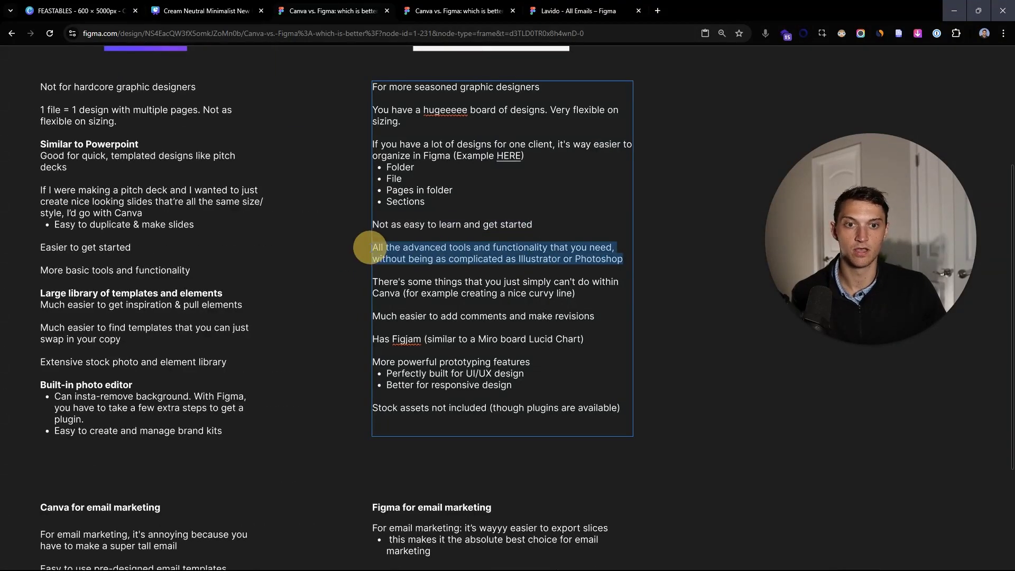
pyautogui.scroll(-3, 368, 245)
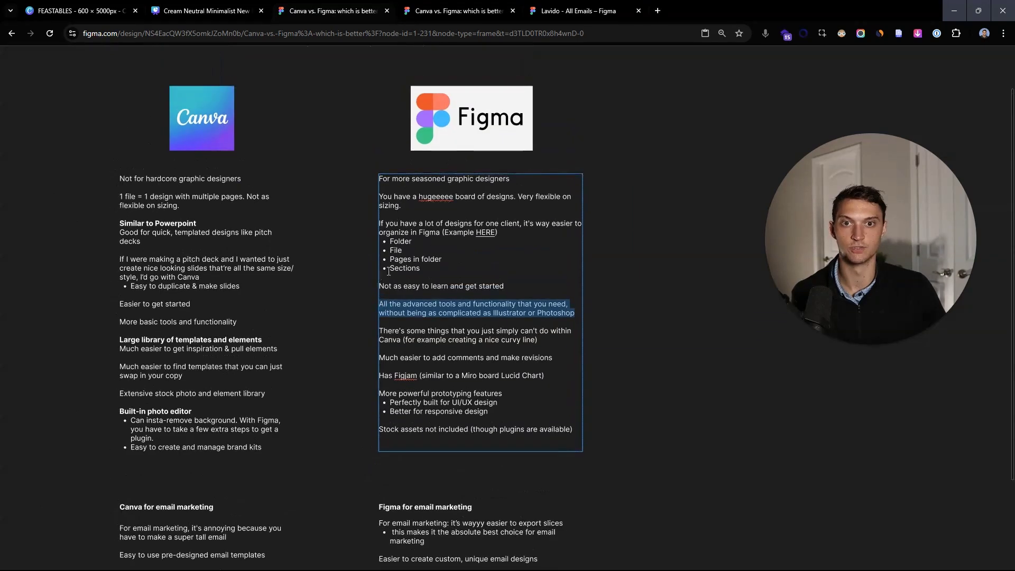
pyautogui.scroll(-3, 327, 129)
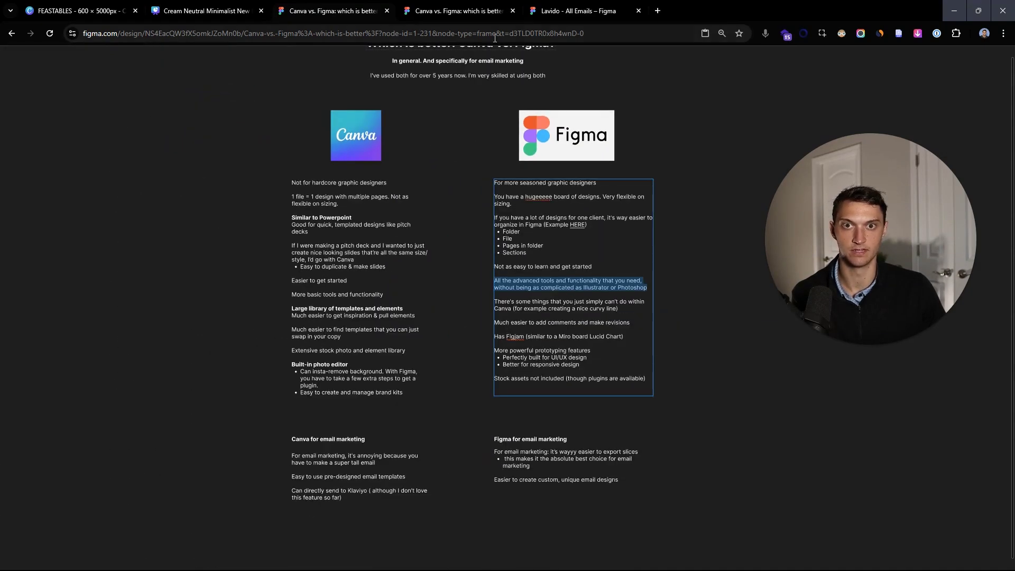
pyautogui.click(581, 13)
# - On the Welcome Flow Update page, drag Email #3's bottom edge up to remove its empty space
pyautogui.click(73, 180)
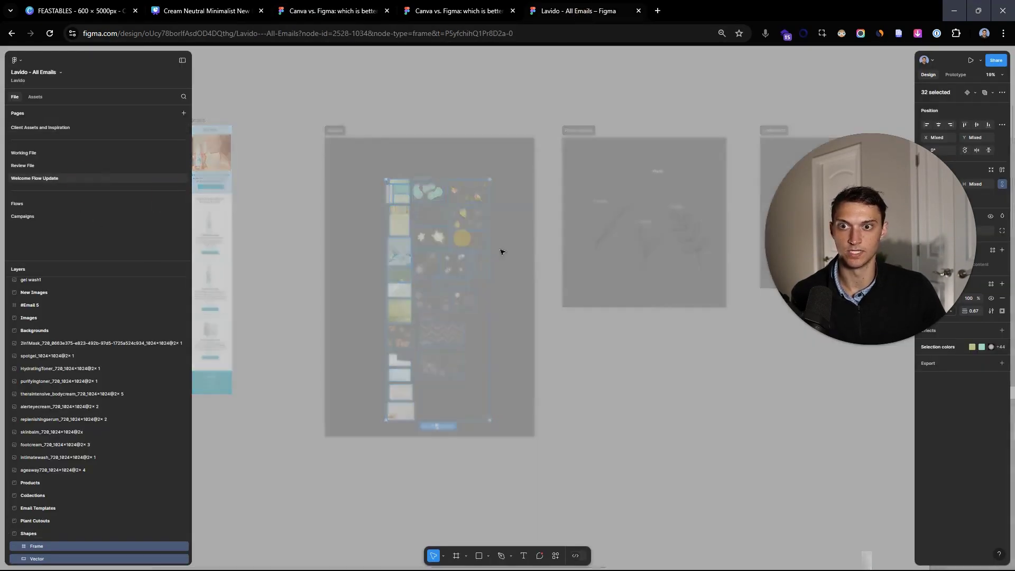
pyautogui.scroll(-5, 561, 278)
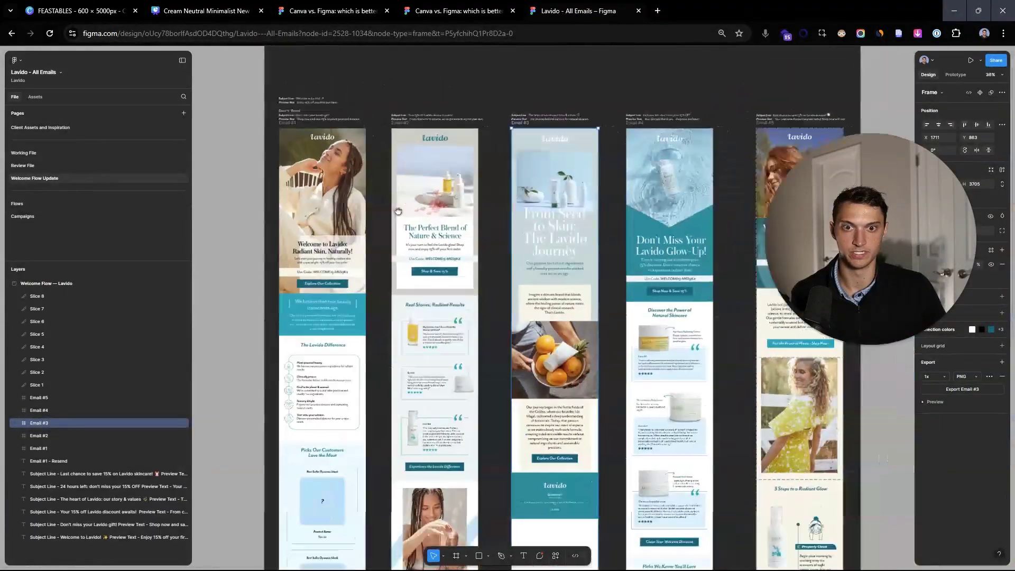
pyautogui.moveTo(646, 413); pyautogui.dragTo(661, 381)
pyautogui.scroll(3, 354, 131)
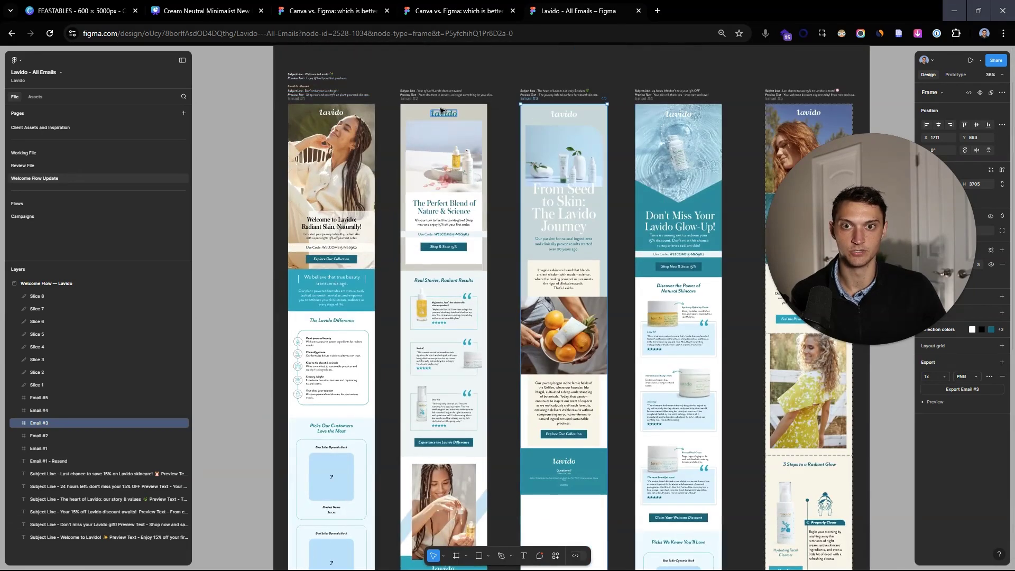
pyautogui.hscroll(5, 520, 243)
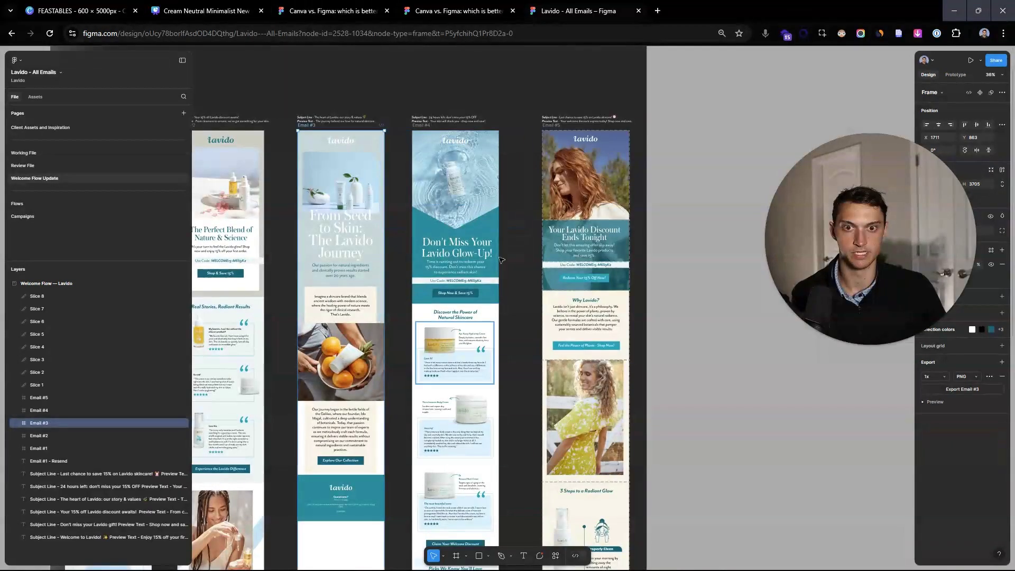
pyautogui.scroll(-3, 534, 300)
pyautogui.scroll(-1, 500, 239)
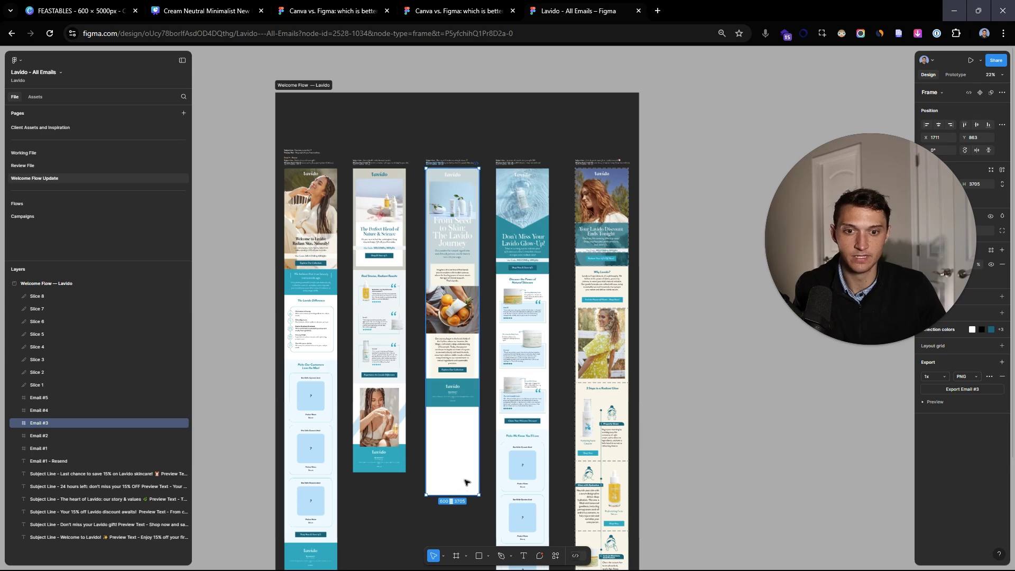
pyautogui.moveTo(466, 493); pyautogui.dragTo(498, 408)
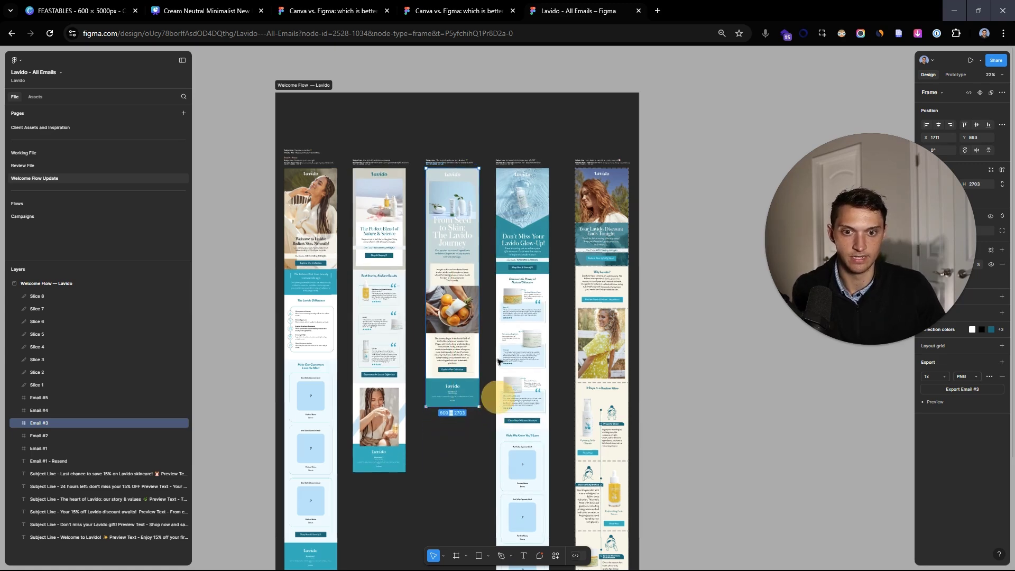
pyautogui.scroll(1, 499, 362)
pyautogui.scroll(-3, 499, 361)
pyautogui.hscroll(2, 522, 170)
# - Draw a demo rectangle on empty canvas with a line running down from it
pyautogui.click(523, 169)
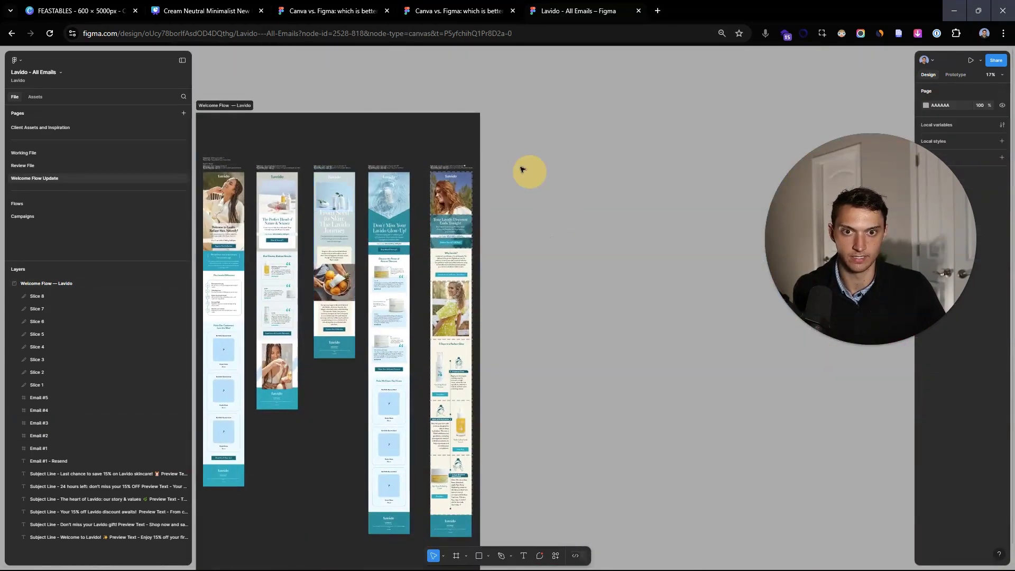
pyautogui.moveTo(530, 165); pyautogui.dragTo(502, 160)
pyautogui.moveTo(511, 116)
pyautogui.mouseDown()
pyautogui.moveTo(578, 153)
pyautogui.moveTo(518, 249)
pyautogui.mouseUp()
pyautogui.click(586, 261)
pyautogui.click(524, 227)
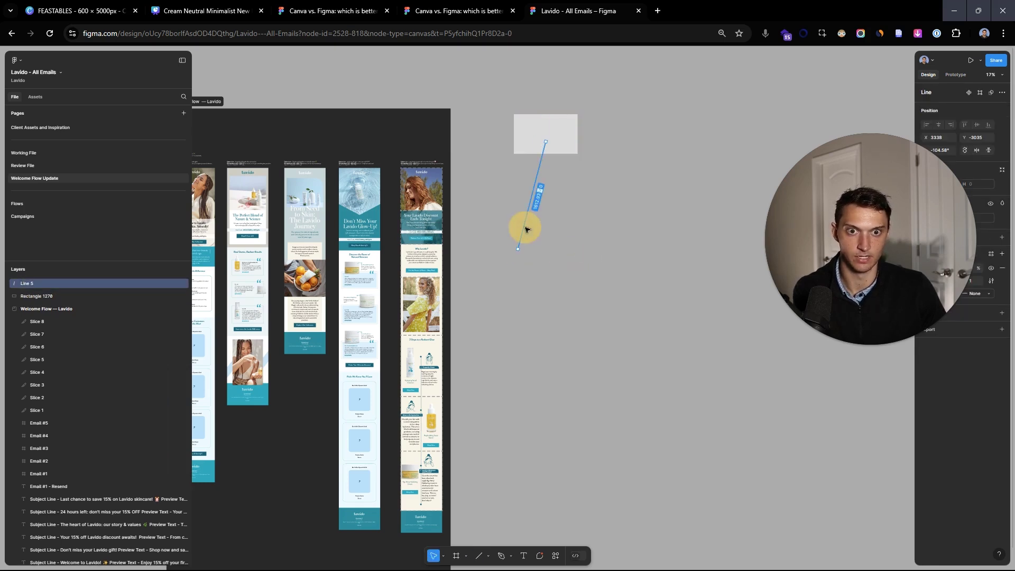
pyautogui.moveTo(849, 272); pyautogui.dragTo(736, 375)
pyautogui.click(636, 220)
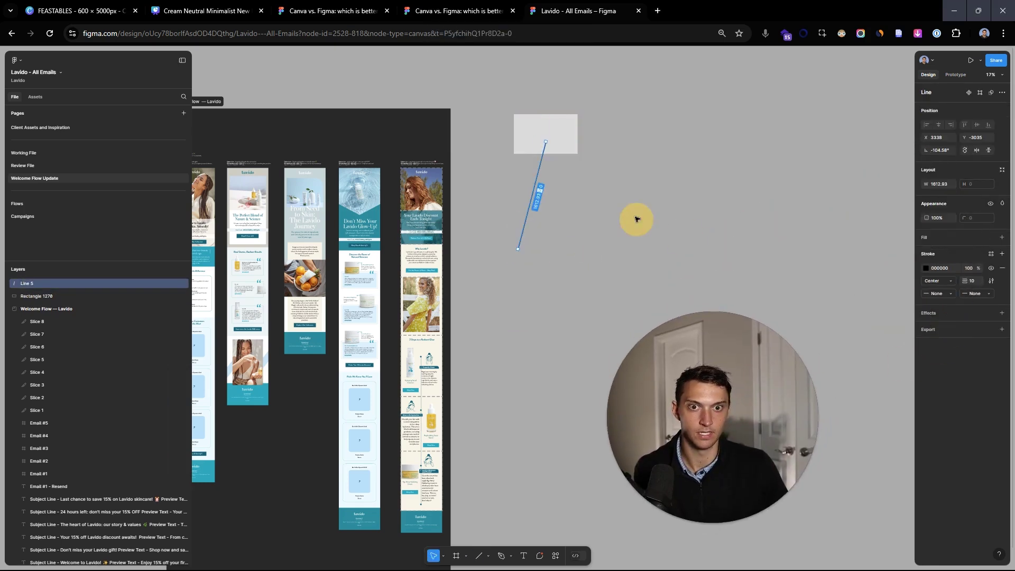
# - Copy the rectangle and connecting line to extend the diagram to a right-hand rectangle
pyautogui.moveTo(564, 139); pyautogui.dragTo(659, 254)
pyautogui.hotkey('ctrl', 'd')
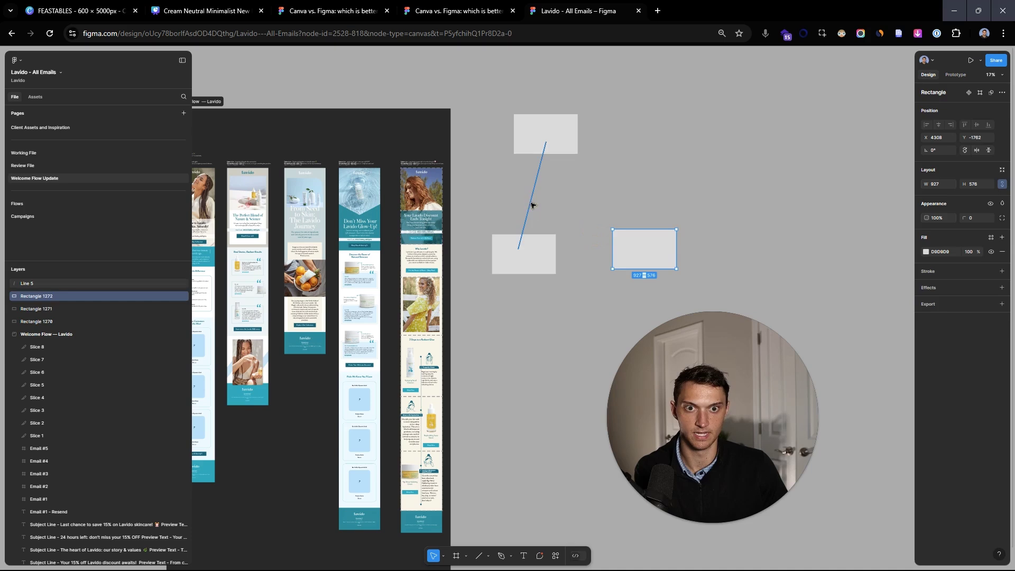
pyautogui.click(530, 204)
pyautogui.hotkey('ctrl', 'd')
pyautogui.moveTo(518, 247); pyautogui.dragTo(630, 236)
pyautogui.click(690, 177)
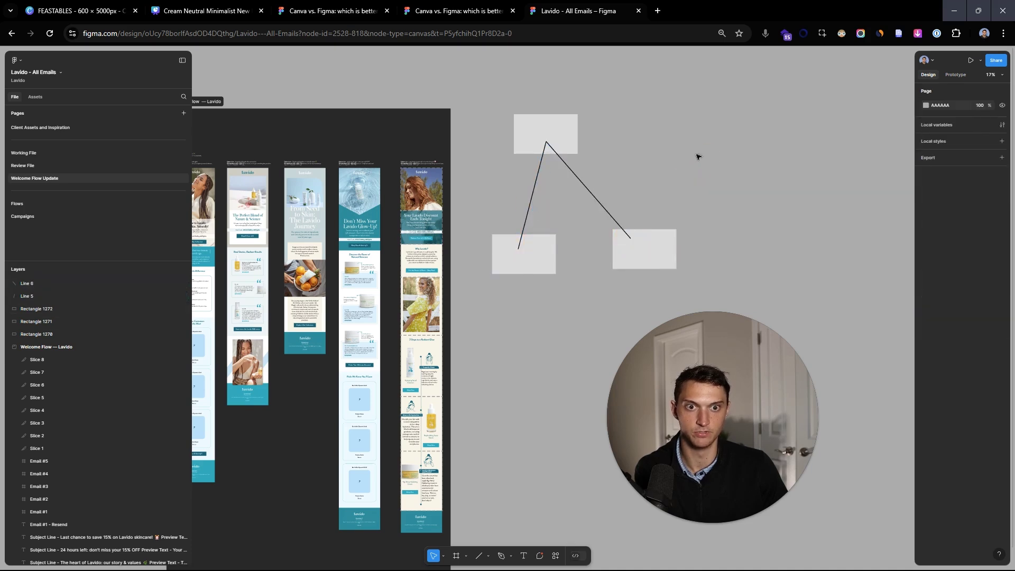
# - Shift the demo diagram right, then select and delete all its shapes
pyautogui.scroll(-2, 687, 162)
pyautogui.moveTo(536, 104); pyautogui.dragTo(670, 227)
pyautogui.moveTo(737, 241); pyautogui.dragTo(541, 109)
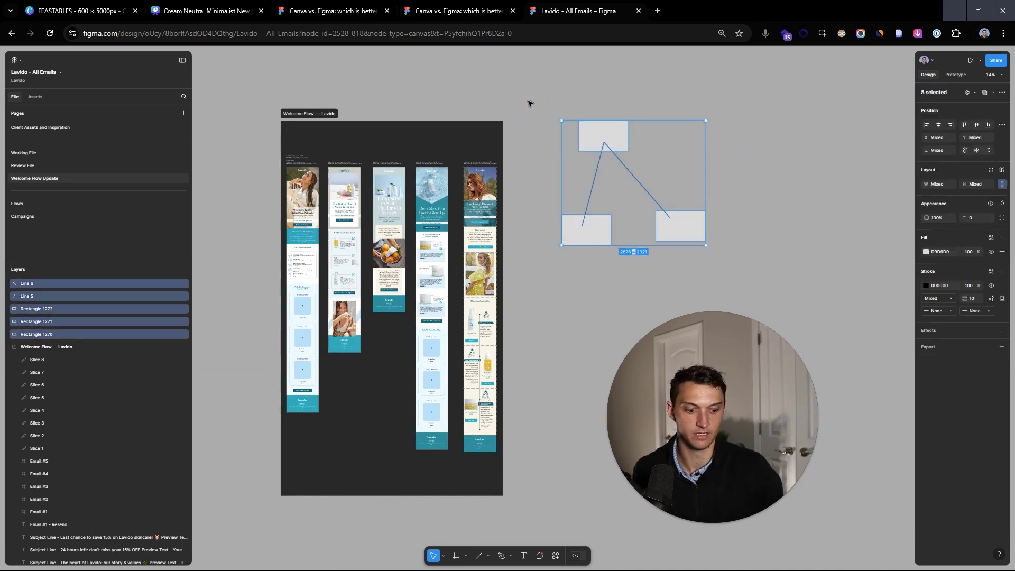
pyautogui.press('Delete')
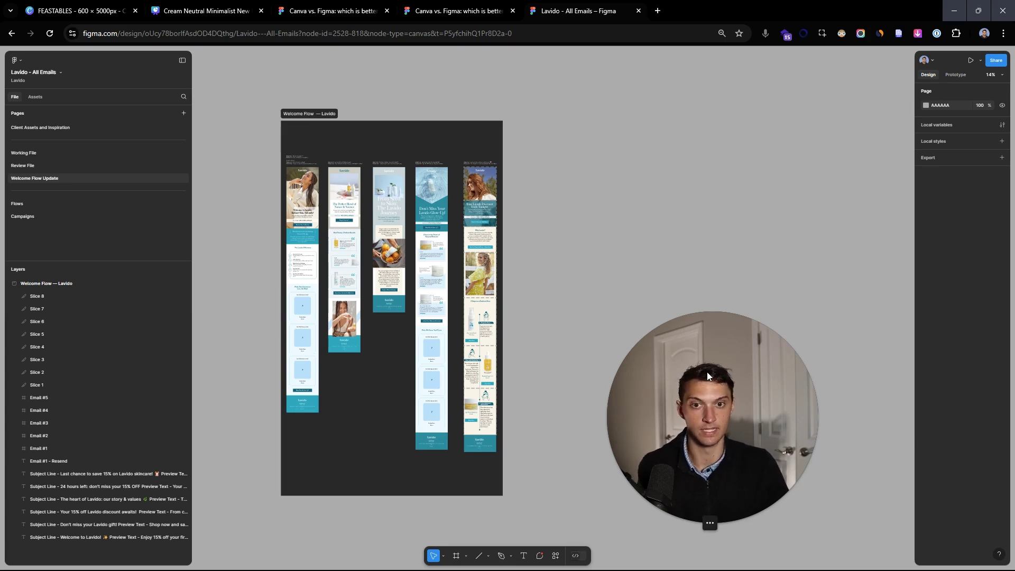
pyautogui.moveTo(707, 373); pyautogui.dragTo(56, 395)
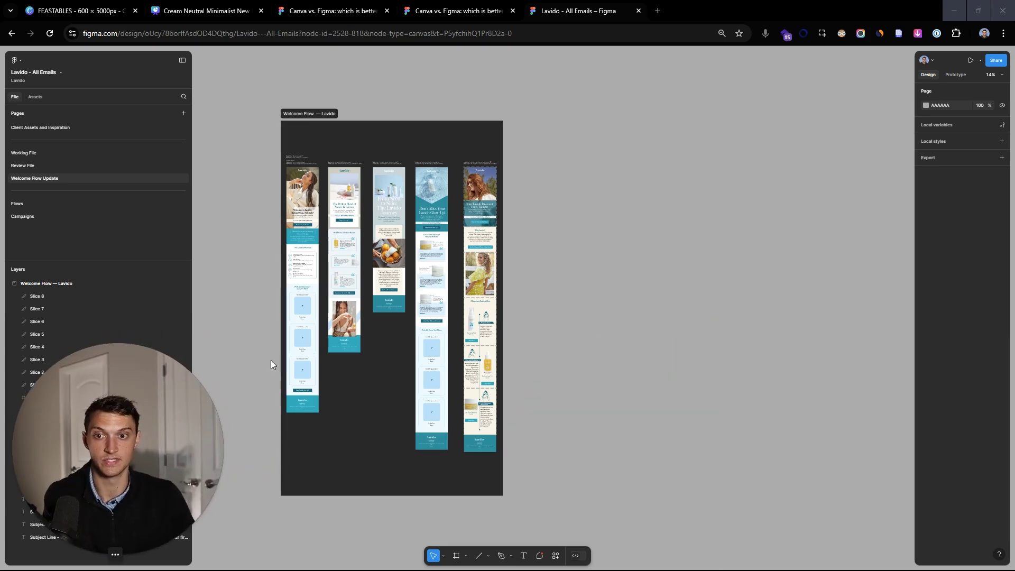
pyautogui.scroll(3, 266, 175)
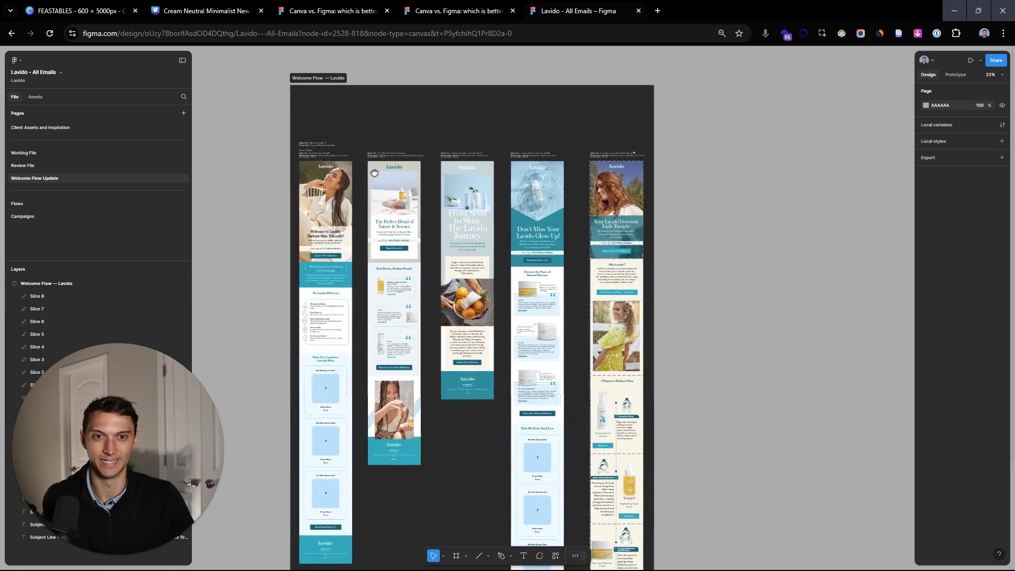
# - Highlight the curvy-line paragraph in the Figma notes, then open the Feastables email design file
pyautogui.click(333, 10)
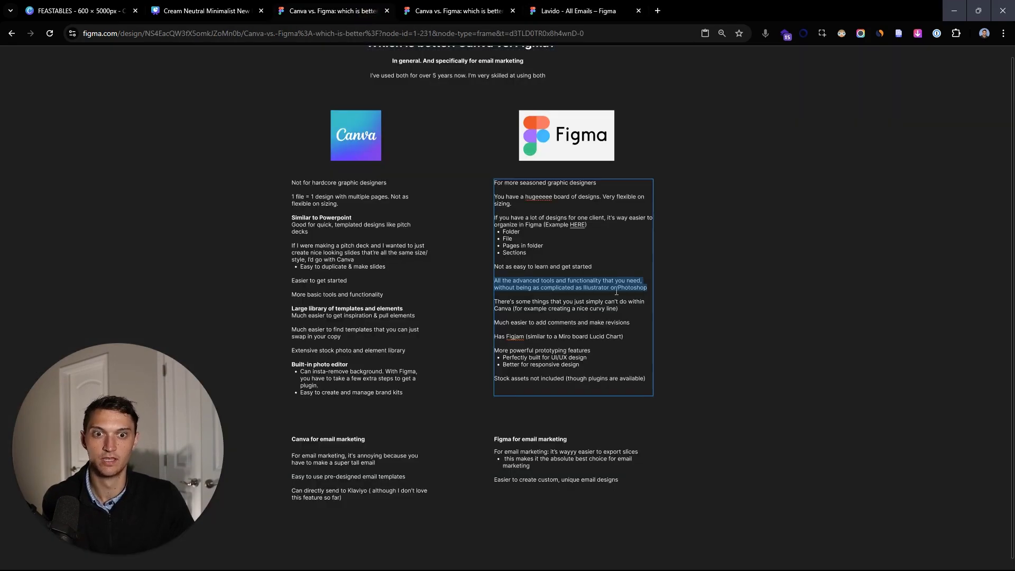
pyautogui.scroll(2, 545, 301)
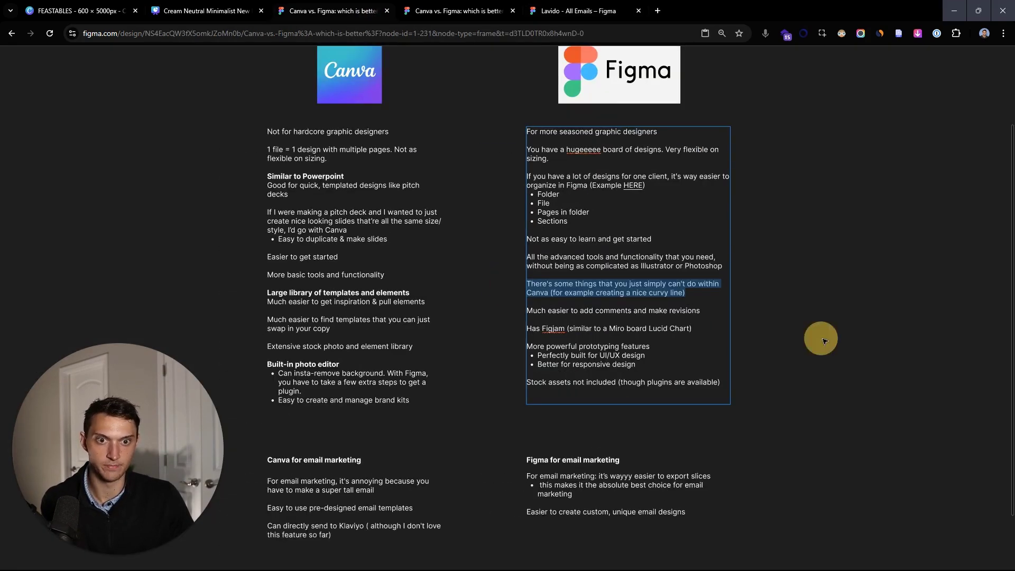
pyautogui.click(825, 340)
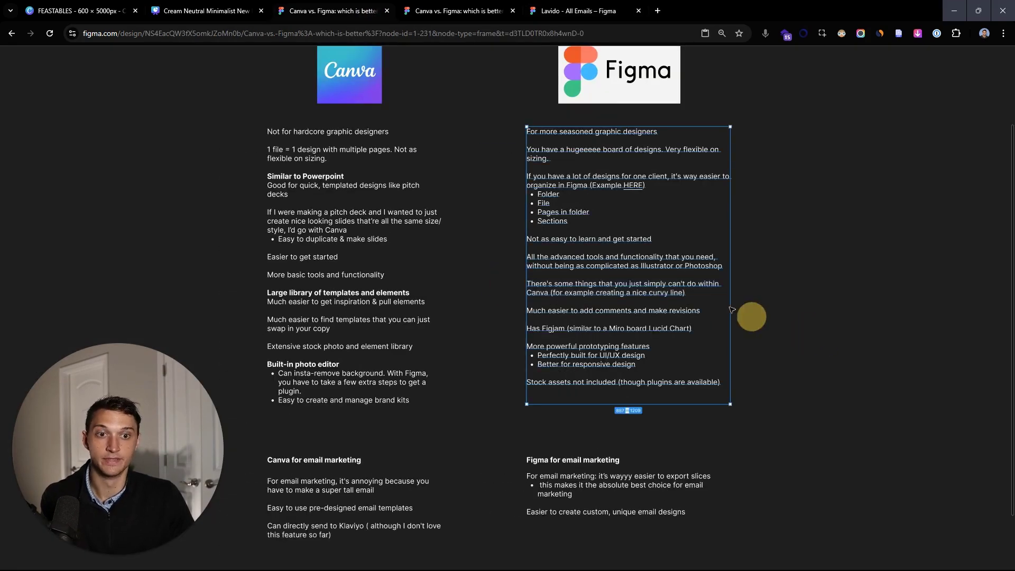
pyautogui.tripleClick(665, 288)
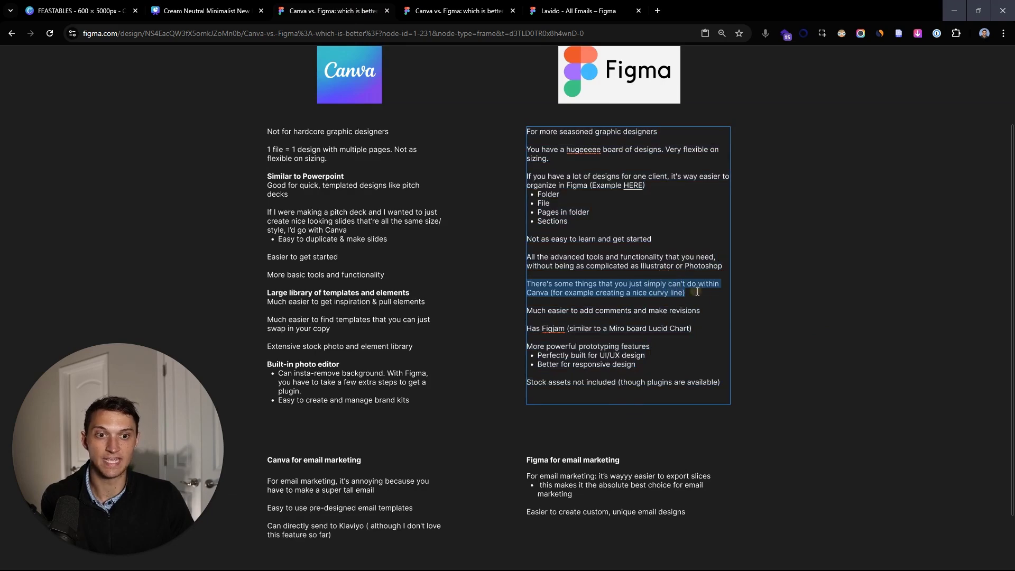
pyautogui.click(490, 9)
pyautogui.click(582, 15)
pyautogui.click(477, 10)
pyautogui.scroll(-5, 607, 255)
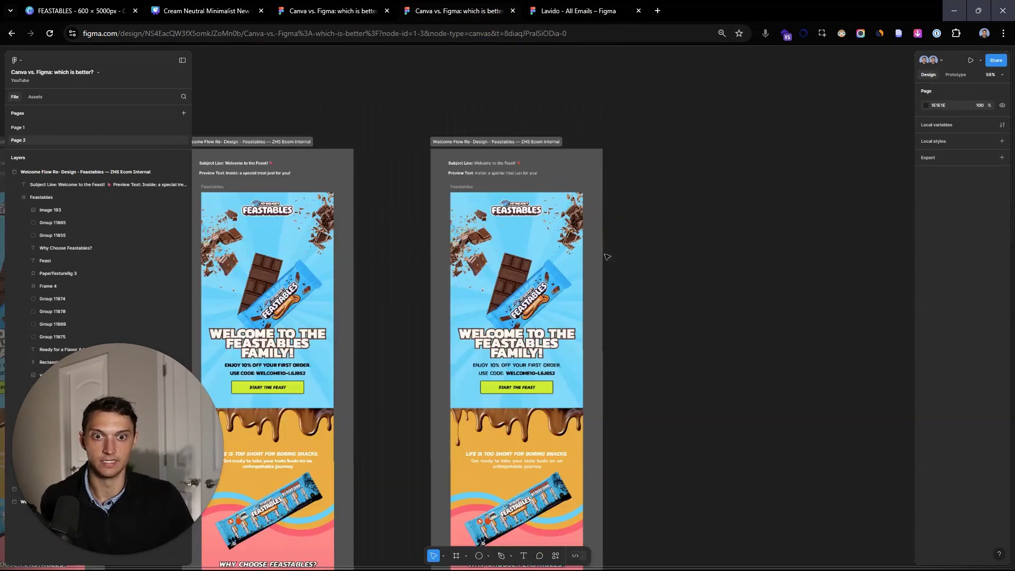
# - Draw a zigzag vector path and round its corners into a smooth curvy line
pyautogui.scroll(5, 505, 406)
pyautogui.scroll(3, 532, 367)
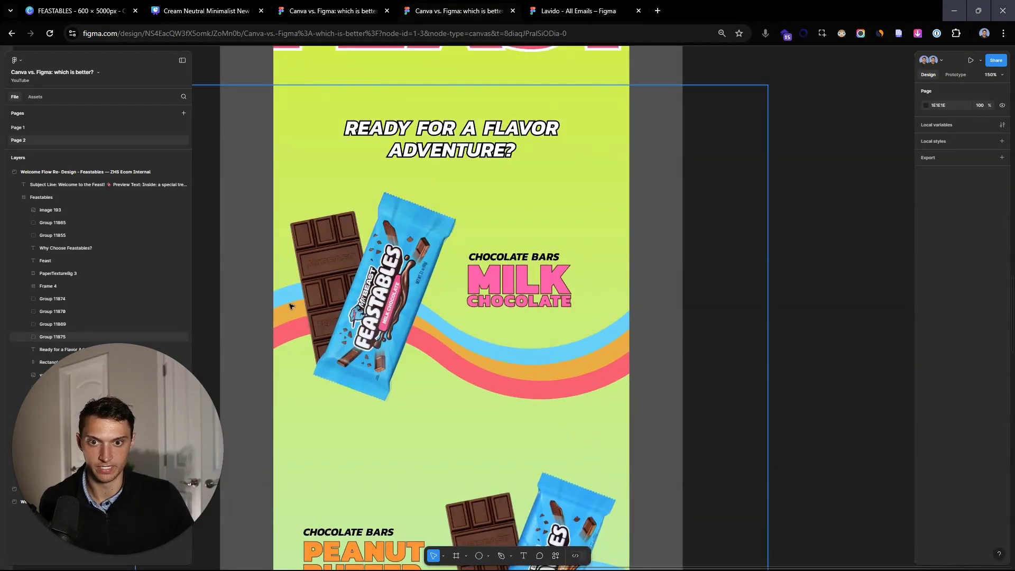
pyautogui.scroll(-5, 597, 339)
pyautogui.hscroll(3, 537, 331)
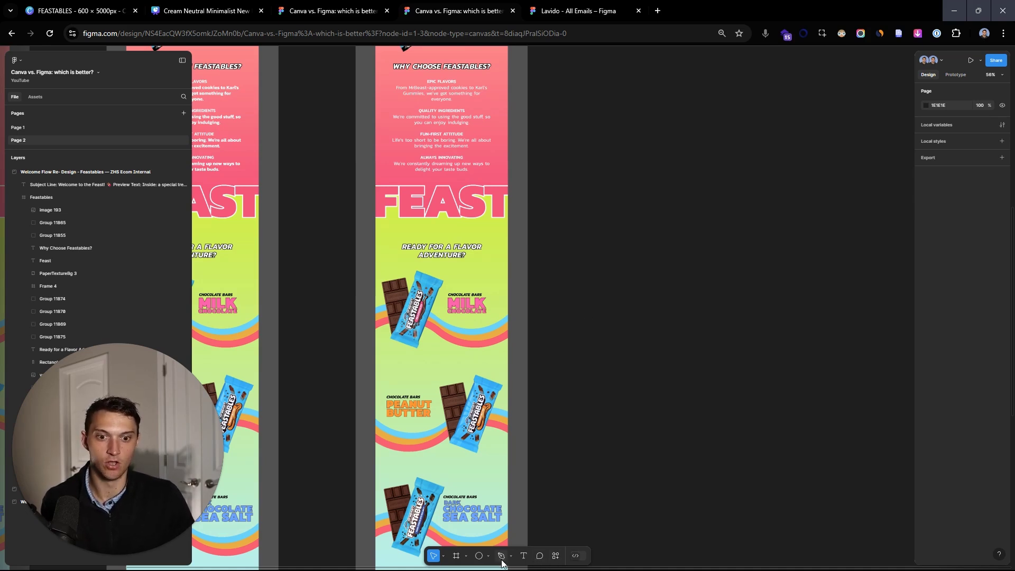
pyautogui.click(554, 273)
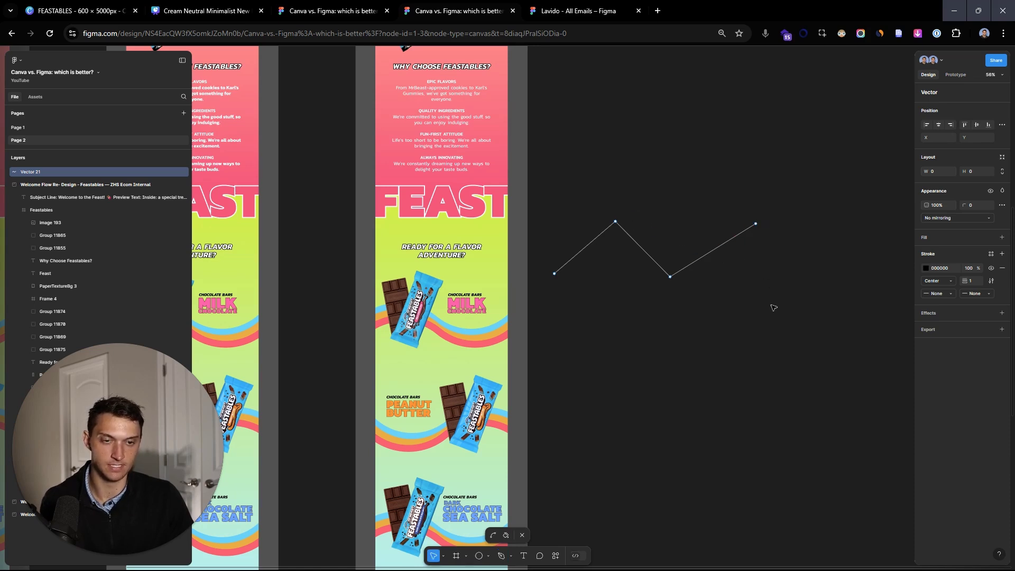
pyautogui.moveTo(773, 310); pyautogui.dragTo(567, 164)
pyautogui.moveTo(965, 205); pyautogui.dragTo(34, 213)
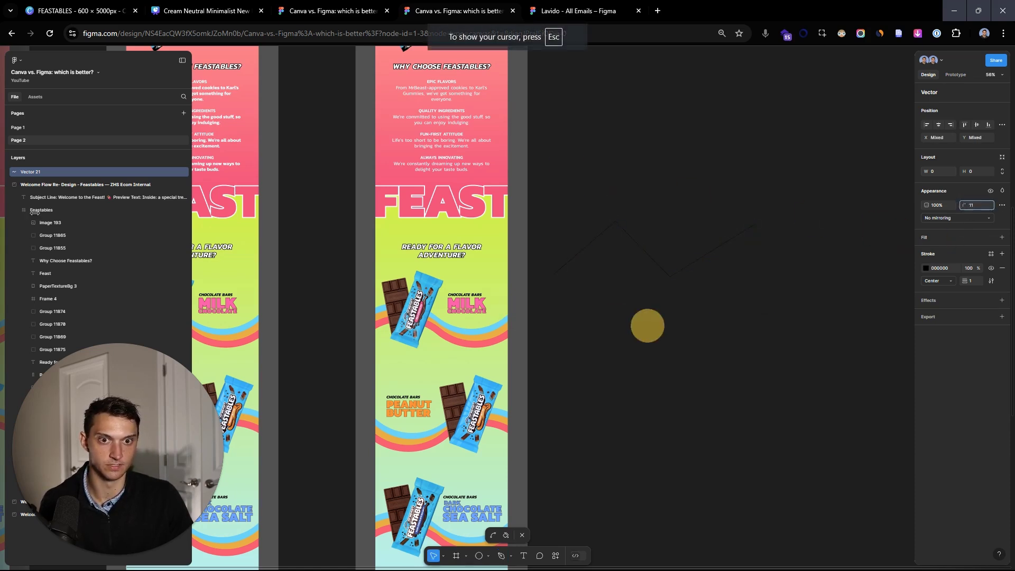
pyautogui.moveTo(647, 325); pyautogui.dragTo(829, 305)
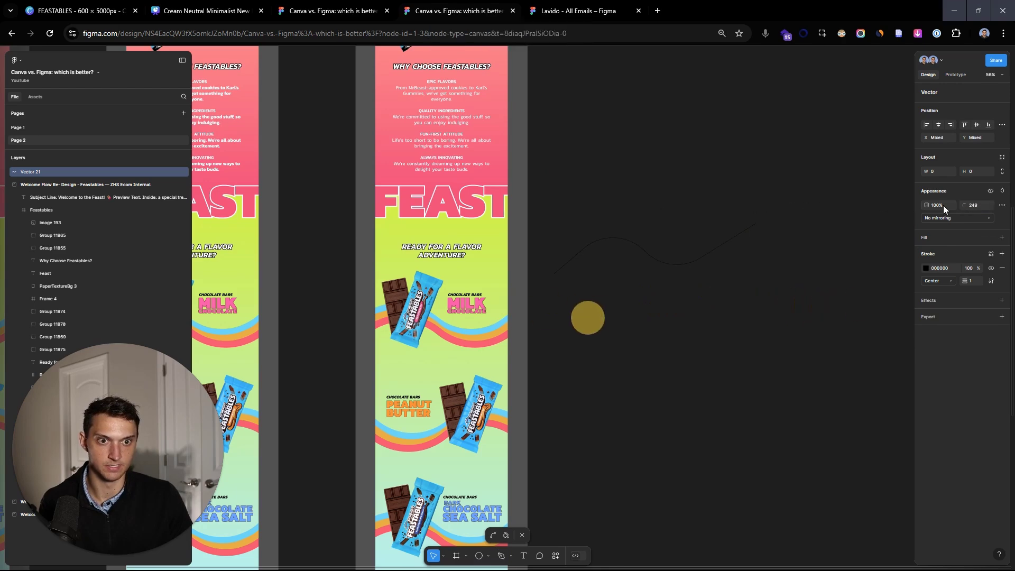
# - Set the curve's stroke weight to 88, then move it onto the Feastables email and back
pyautogui.moveTo(965, 280)
pyautogui.mouseDown()
pyautogui.moveTo(523, 306)
pyautogui.moveTo(611, 301)
pyautogui.moveTo(706, 246)
pyautogui.moveTo(709, 288)
pyautogui.mouseUp()
pyautogui.click(674, 211)
pyautogui.click(732, 339)
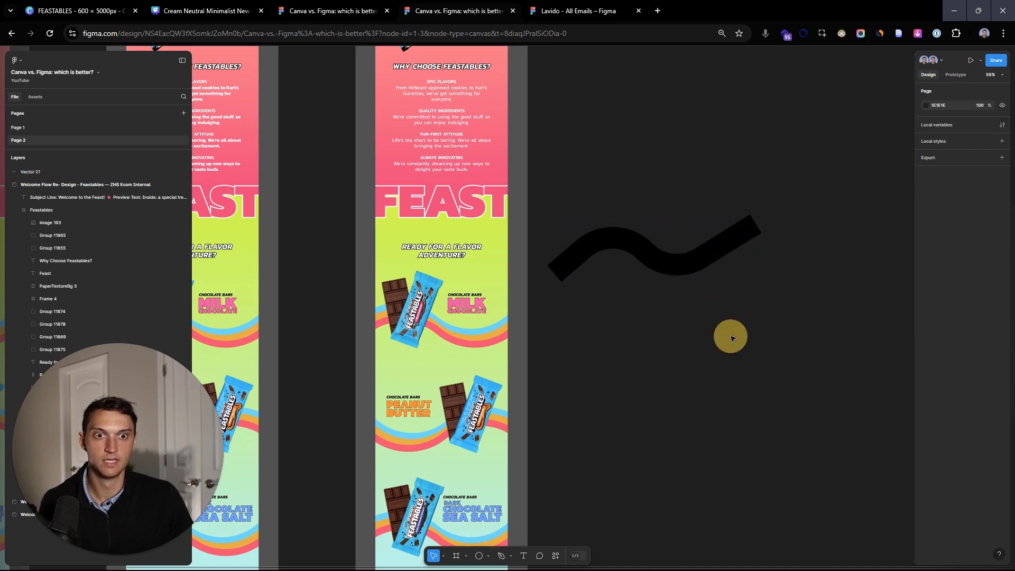
pyautogui.moveTo(669, 262); pyautogui.dragTo(754, 251)
pyautogui.moveTo(818, 328); pyautogui.dragTo(699, 154)
# - In the Canva Feastables design, drag the pink curved line up over the top bar
pyautogui.click(76, 11)
pyautogui.scroll(-1, 394, 299)
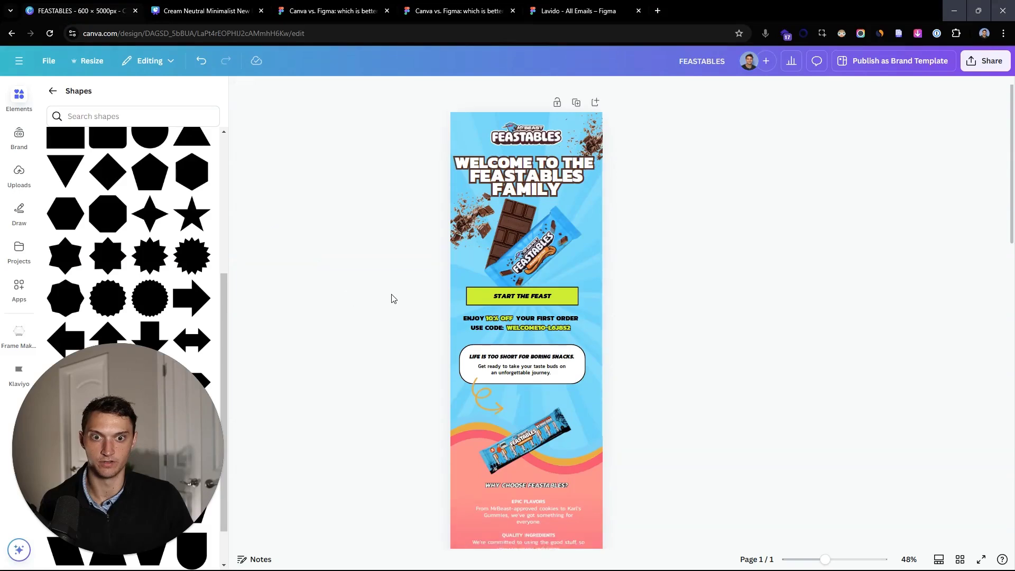
pyautogui.scroll(-4, 391, 299)
pyautogui.scroll(-14, 448, 357)
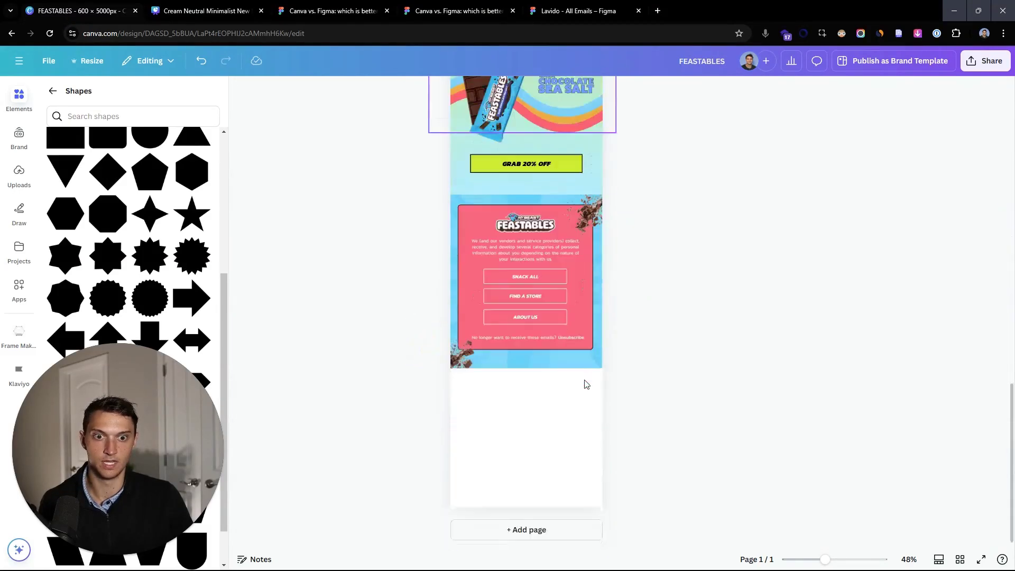
pyautogui.scroll(7, 581, 401)
pyautogui.click(579, 423)
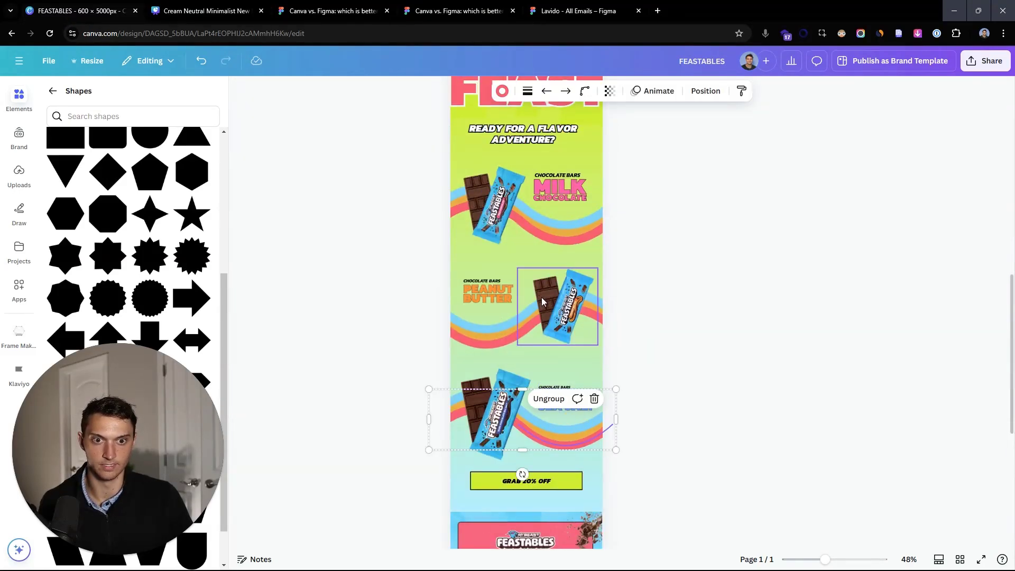
pyautogui.scroll(5, 606, 293)
pyautogui.click(592, 167)
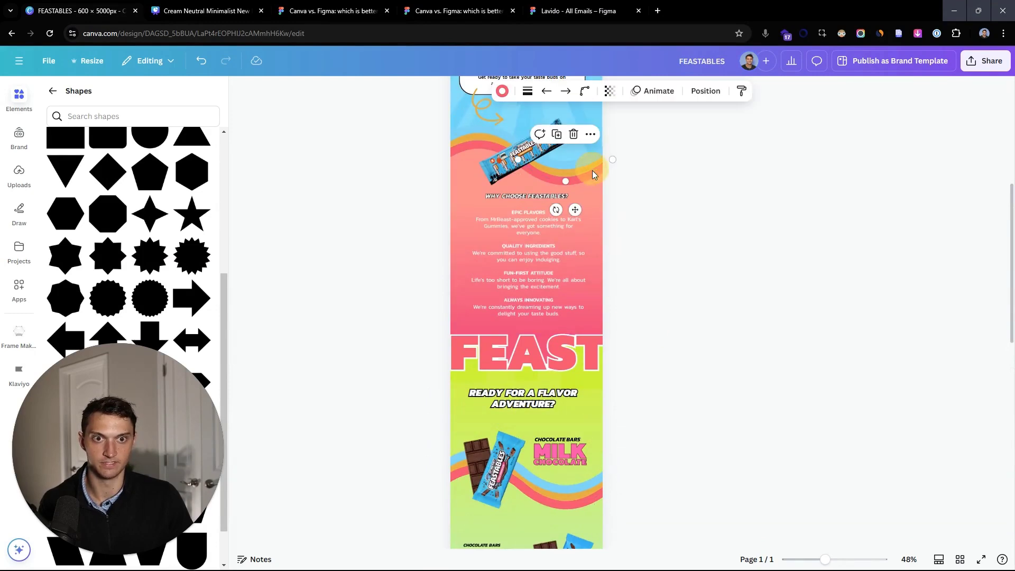
pyautogui.moveTo(583, 183); pyautogui.dragTo(439, 121)
# - Shift the pink curve slightly right and raise its bend to reshape it
pyautogui.click(494, 149)
pyautogui.click(501, 156)
pyautogui.moveTo(501, 156); pyautogui.dragTo(545, 159)
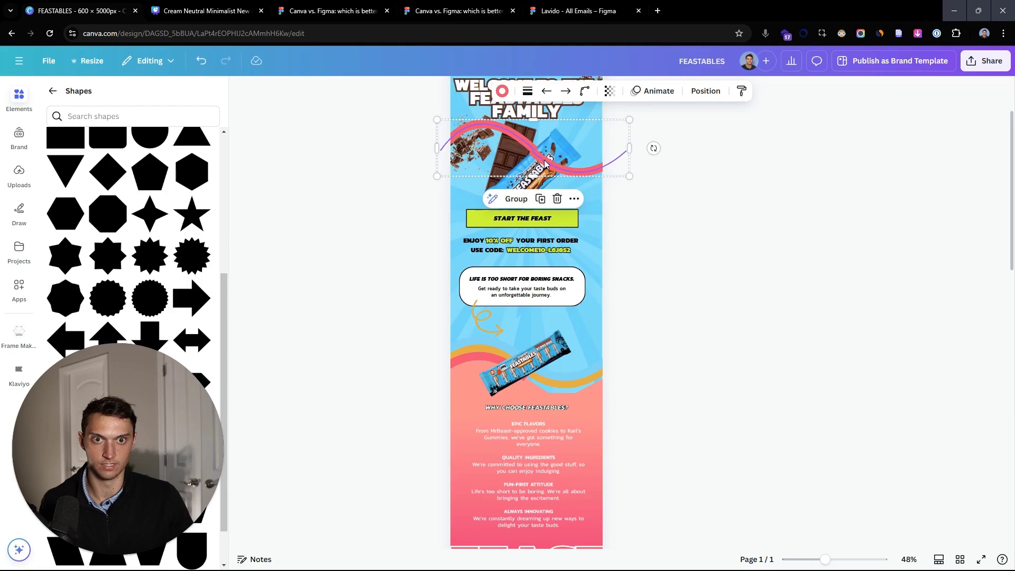
pyautogui.scroll(10, 545, 164)
pyautogui.scroll(-10, 613, 180)
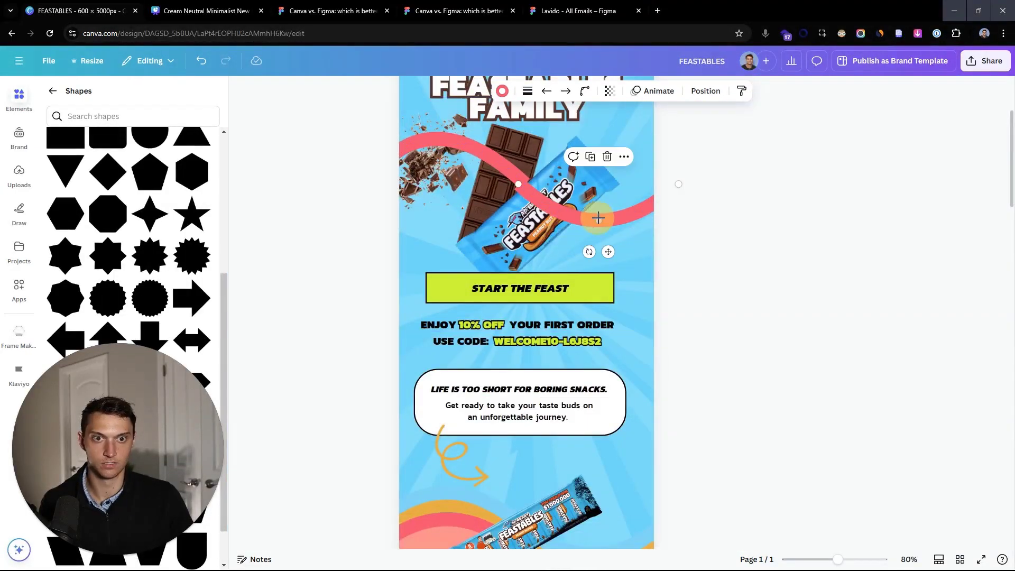
pyautogui.moveTo(598, 218); pyautogui.dragTo(602, 209)
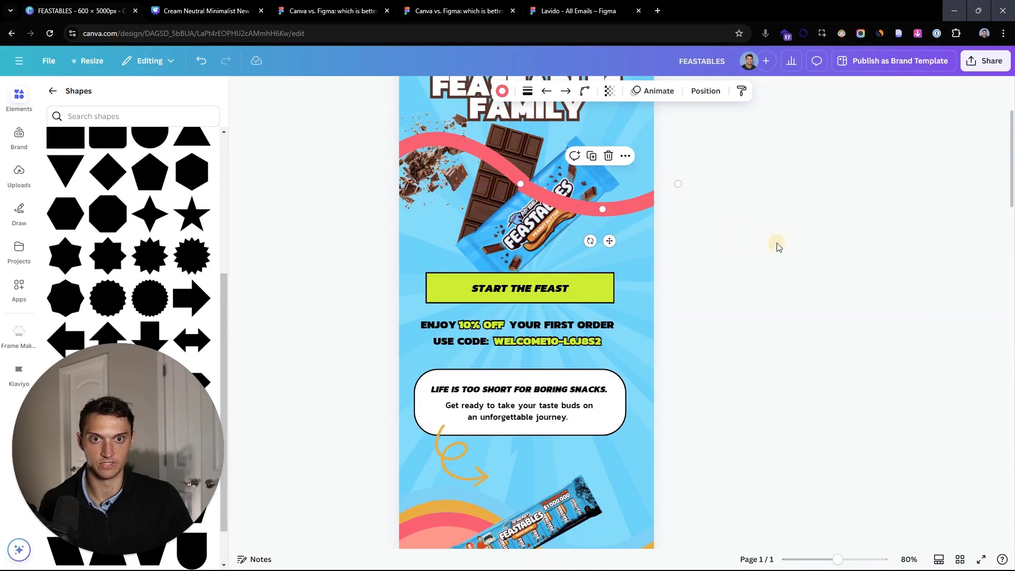
# - Select the pink curve and delete it from the email
pyautogui.click(748, 237)
pyautogui.scroll(-3, 746, 236)
pyautogui.click(601, 215)
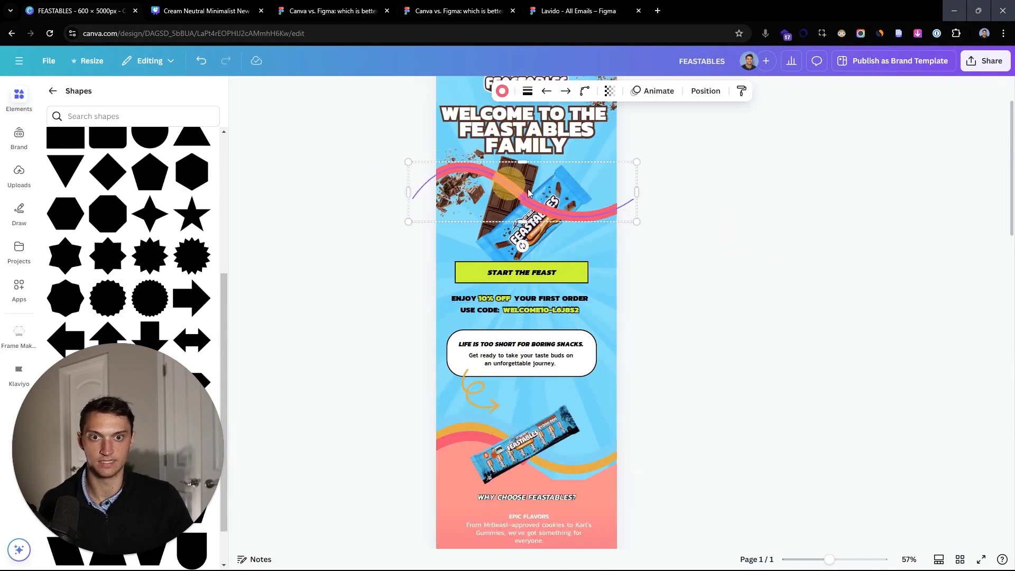
pyautogui.press('Delete')
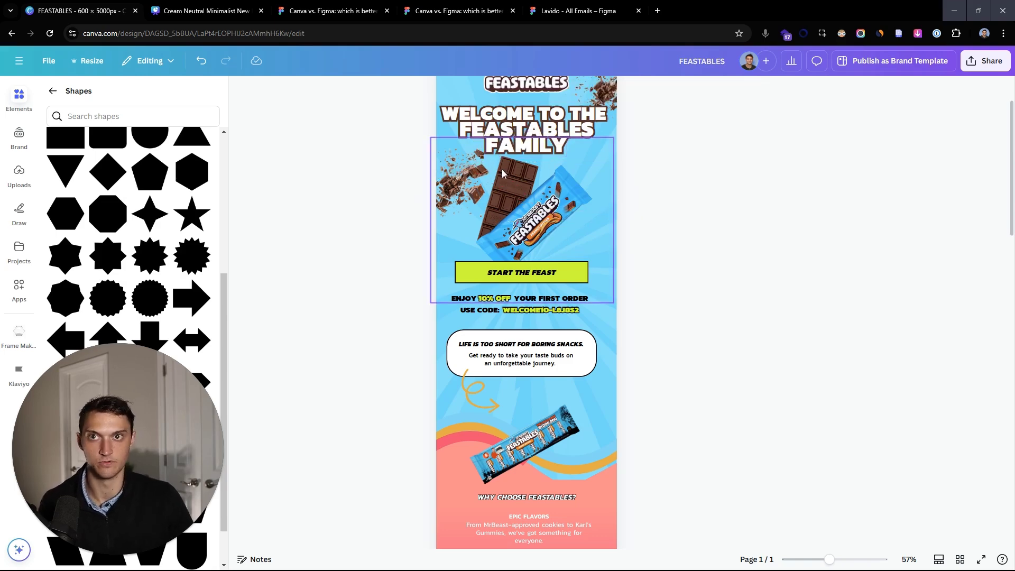
pyautogui.scroll(-1, 578, 214)
pyautogui.scroll(-5, 579, 214)
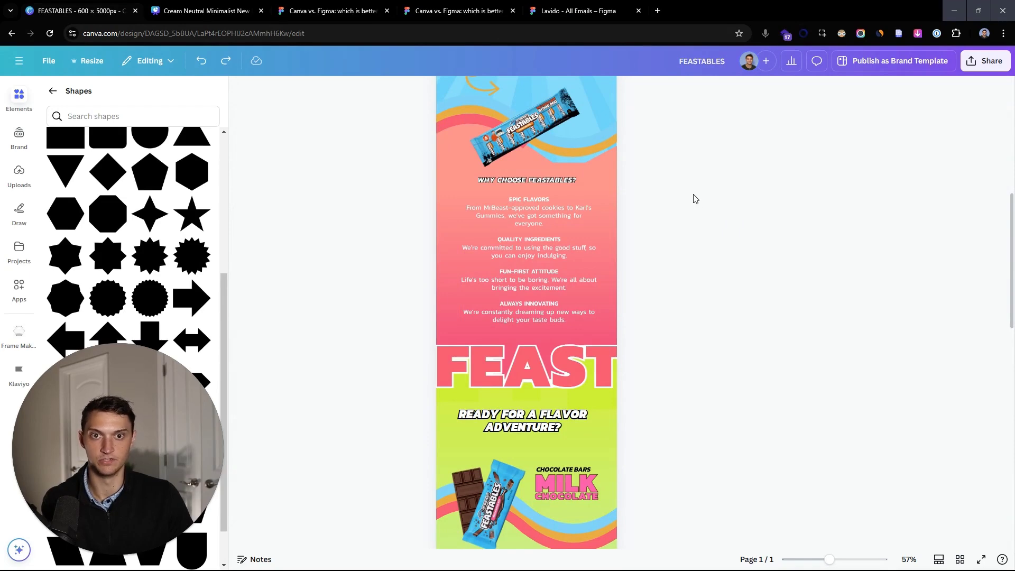
pyautogui.scroll(3, 666, 194)
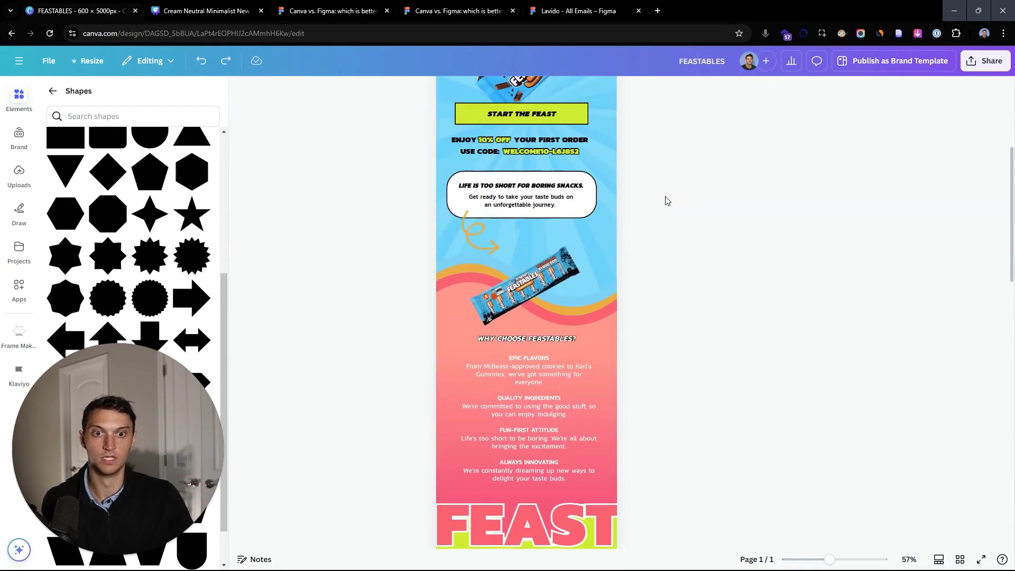
pyautogui.scroll(3, 597, 157)
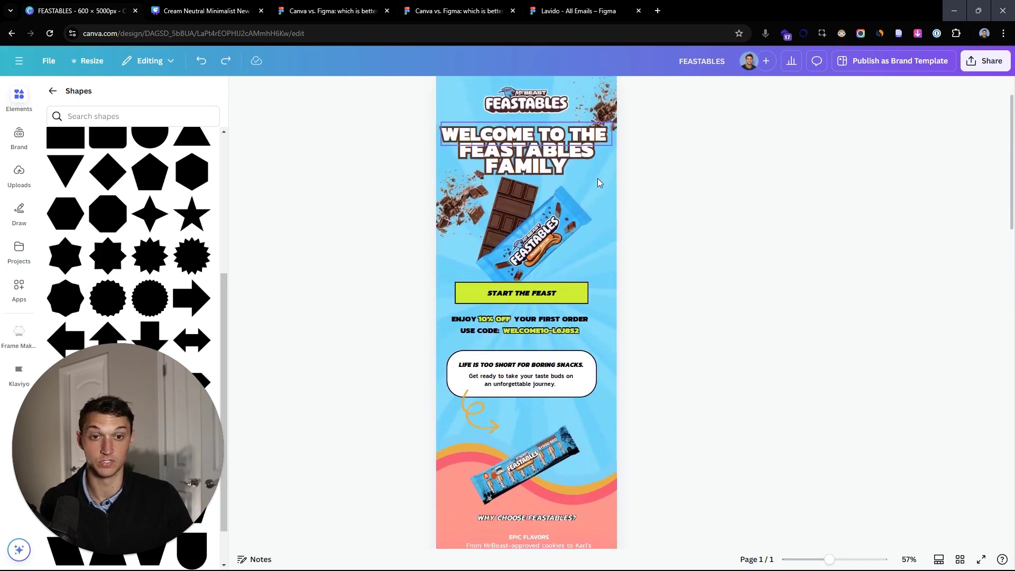
pyautogui.click(304, 10)
# - Select the Figma notes line about comments and revisions, then clear the selection
pyautogui.scroll(-2, 769, 222)
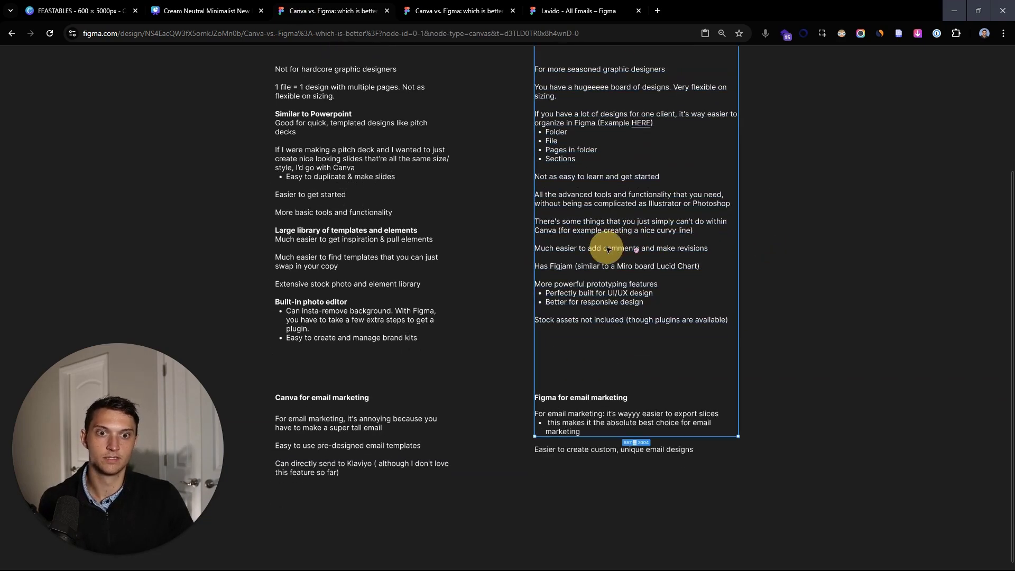
pyautogui.doubleClick(608, 249)
pyautogui.tripleClick(608, 249)
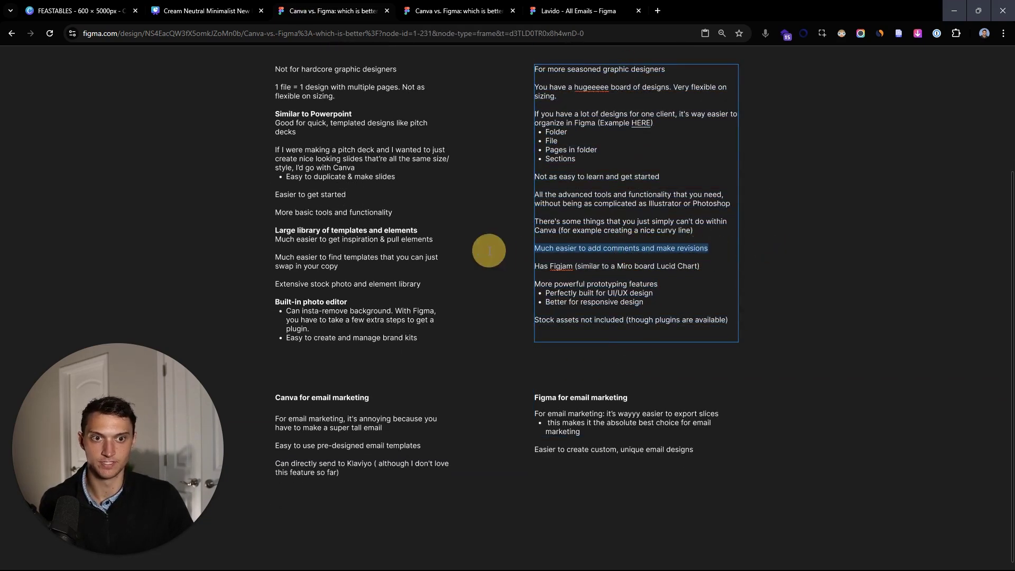
pyautogui.scroll(-5, 605, 242)
pyautogui.scroll(5, 664, 164)
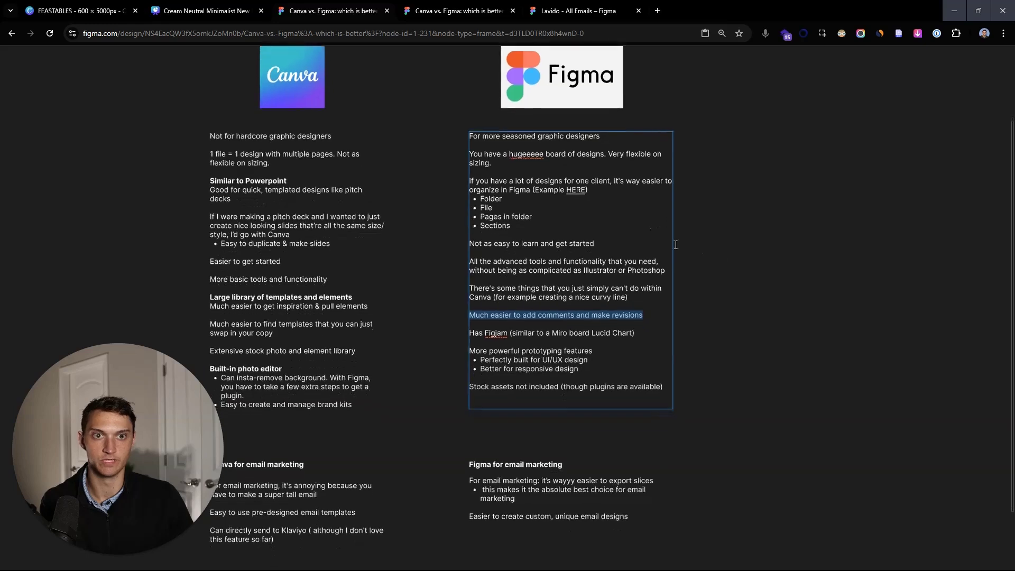
pyautogui.click(740, 262)
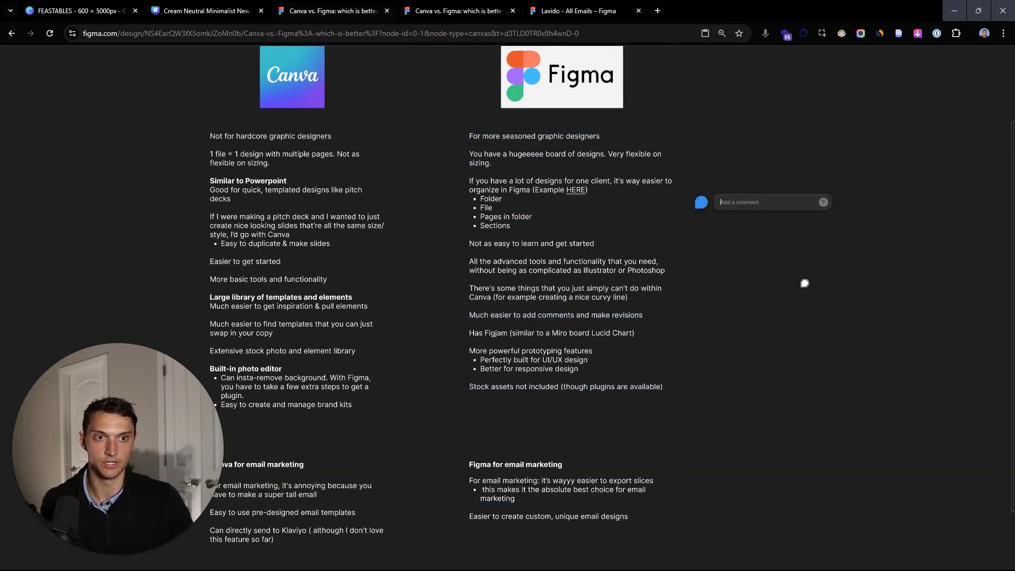
# - Post a throwaway test comment beside the Figma column, then delete its thread
pyautogui.write('saEDFojnAEDFjob')
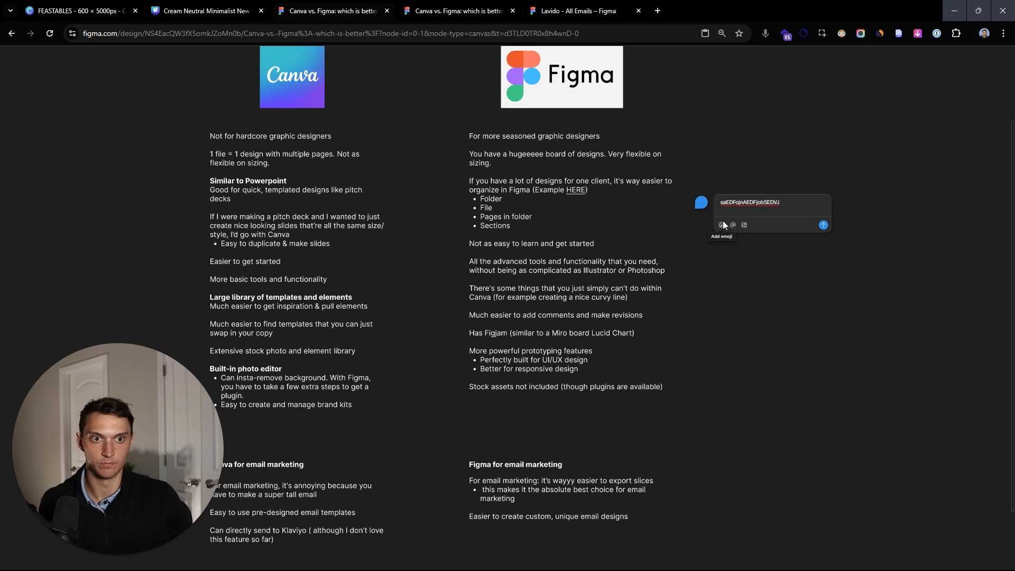
pyautogui.write('SEDVJ')
pyautogui.press('Return')
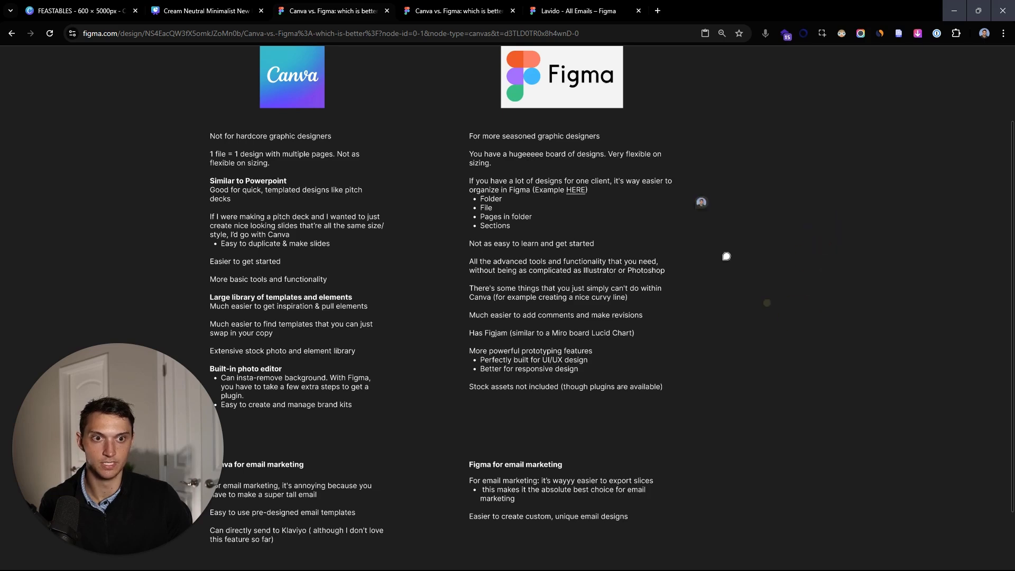
pyautogui.click(704, 204)
pyautogui.click(826, 195)
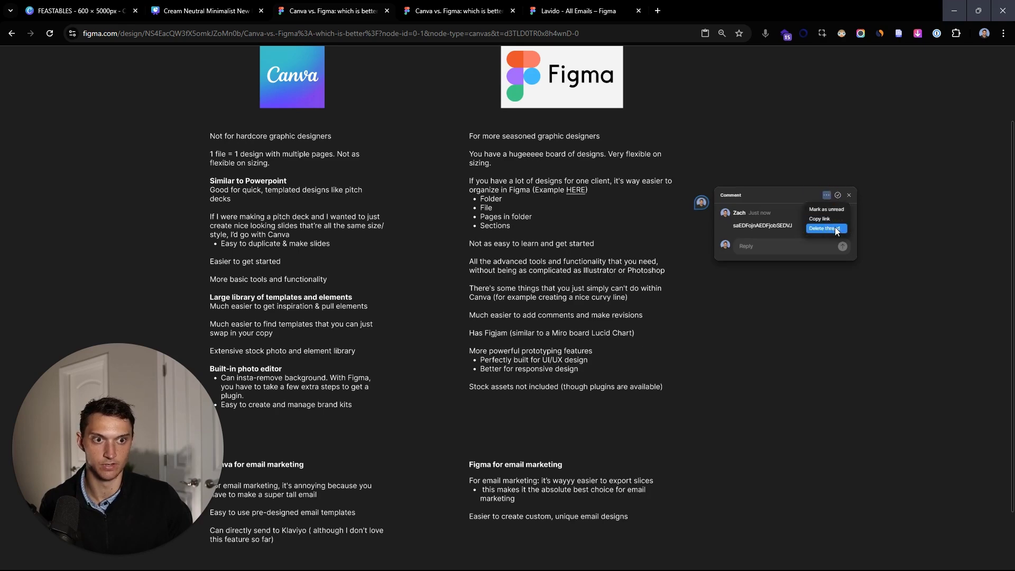
pyautogui.click(835, 228)
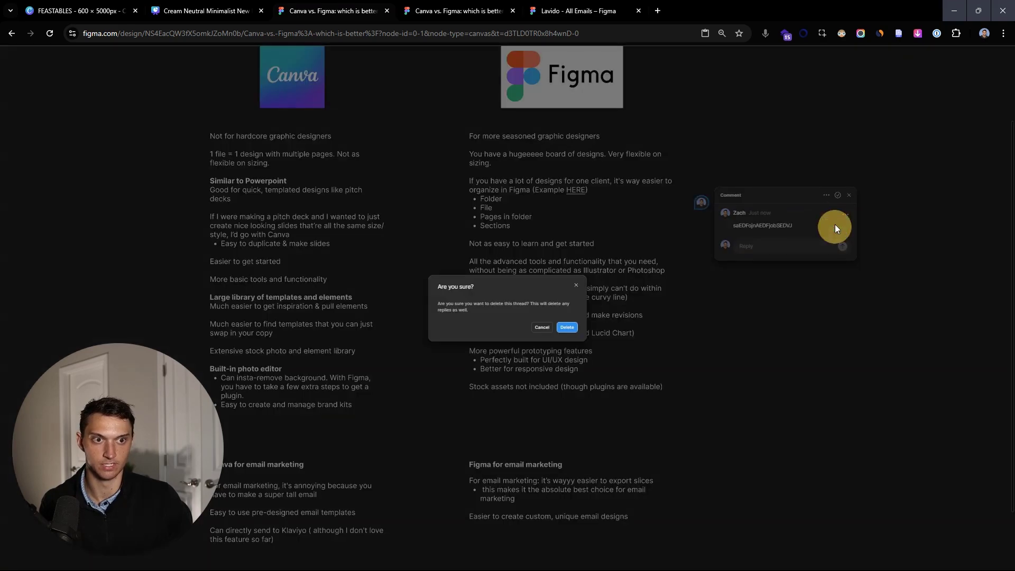
pyautogui.click(567, 328)
# - Select the word 'simply' in the Figma notes text
pyautogui.scroll(-1, 562, 385)
pyautogui.click(598, 265)
pyautogui.doubleClick(607, 255)
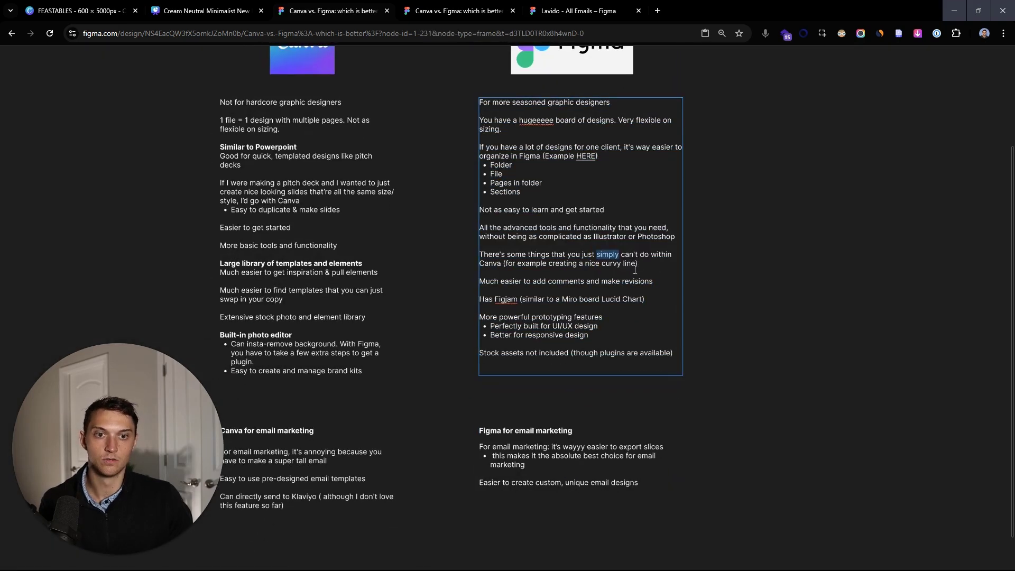
pyautogui.moveTo(666, 280); pyautogui.dragTo(437, 284)
pyautogui.tripleClick(559, 297)
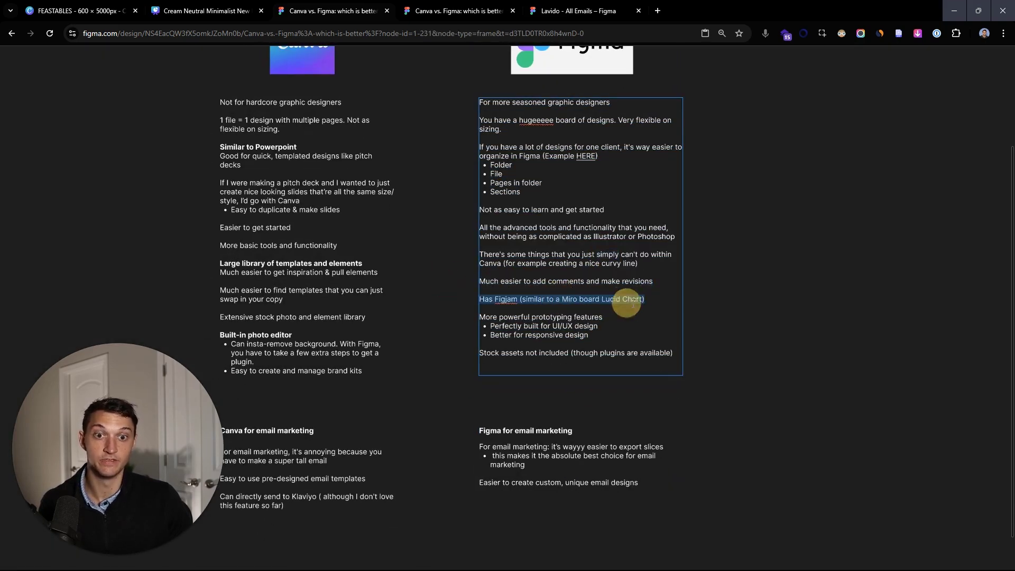
pyautogui.scroll(-1, 644, 304)
pyautogui.scroll(-1, 644, 304)
pyautogui.scroll(3, 638, 301)
pyautogui.scroll(-2, 612, 297)
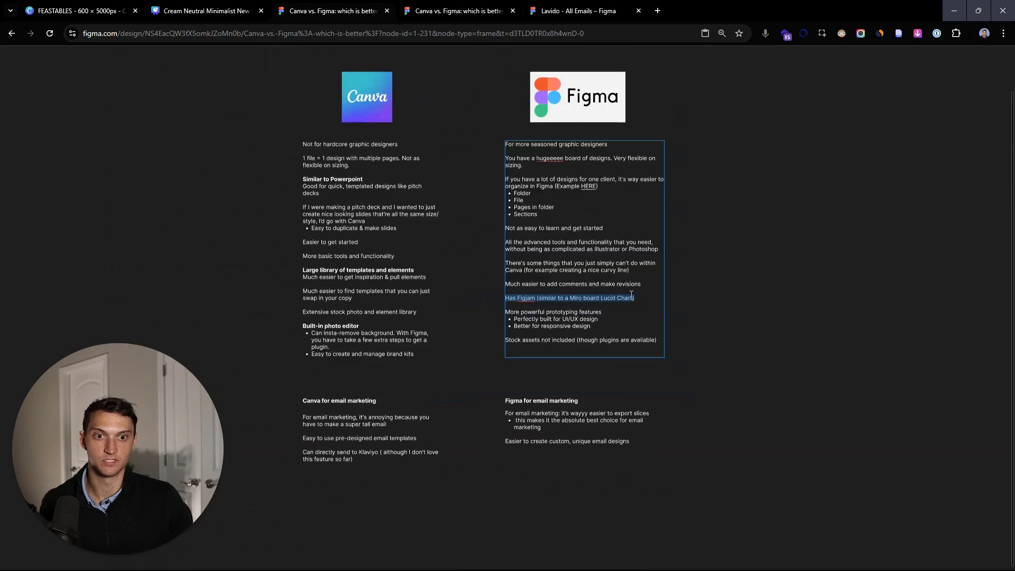
pyautogui.scroll(3, 643, 297)
pyautogui.click(650, 300)
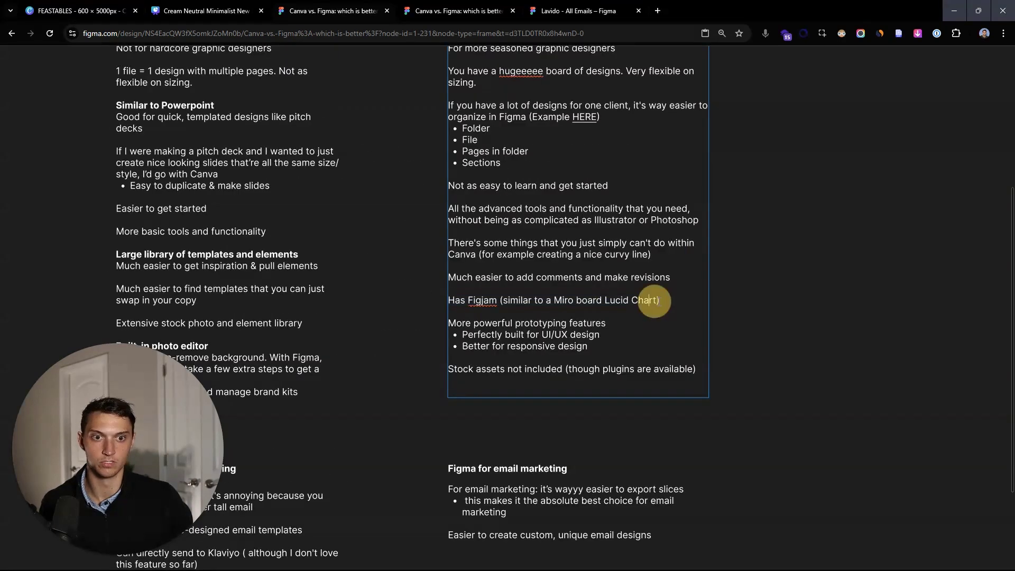
pyautogui.tripleClick(479, 309)
pyautogui.scroll(-3, 457, 293)
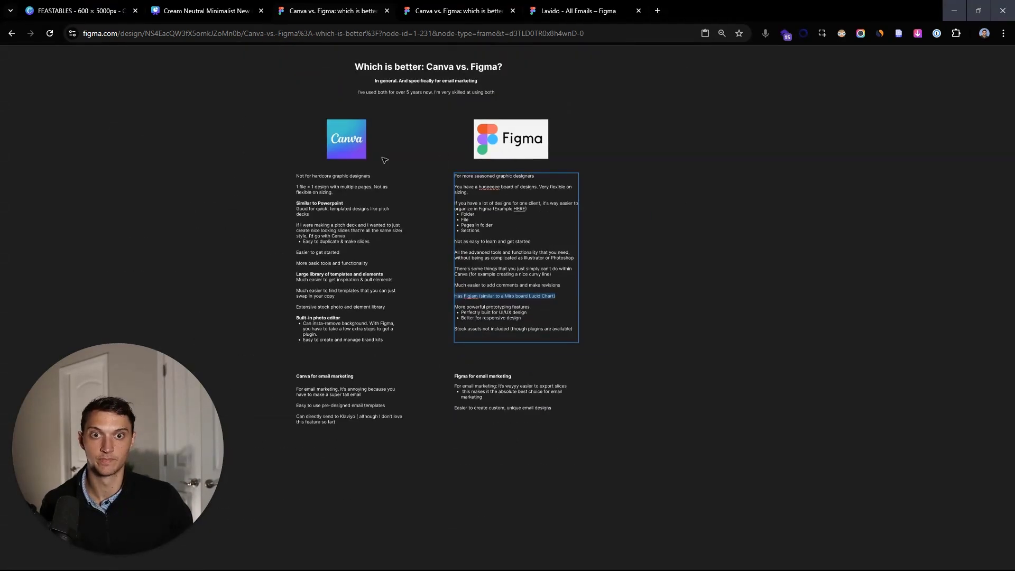
pyautogui.scroll(2, 343, 388)
pyautogui.click(629, 259)
pyautogui.hotkey('ctrl', 'a')
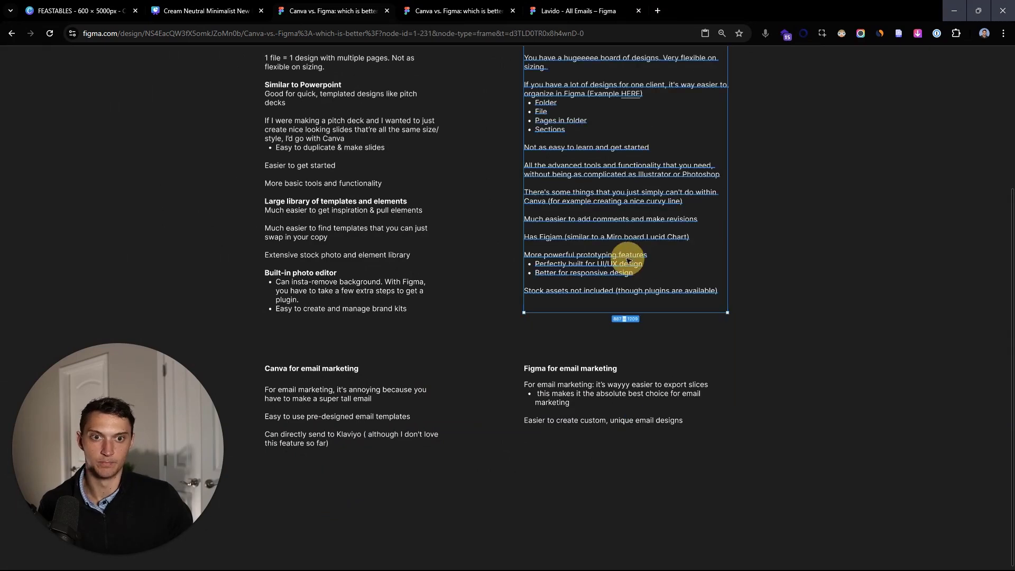
pyautogui.moveTo(641, 265); pyautogui.dragTo(529, 264)
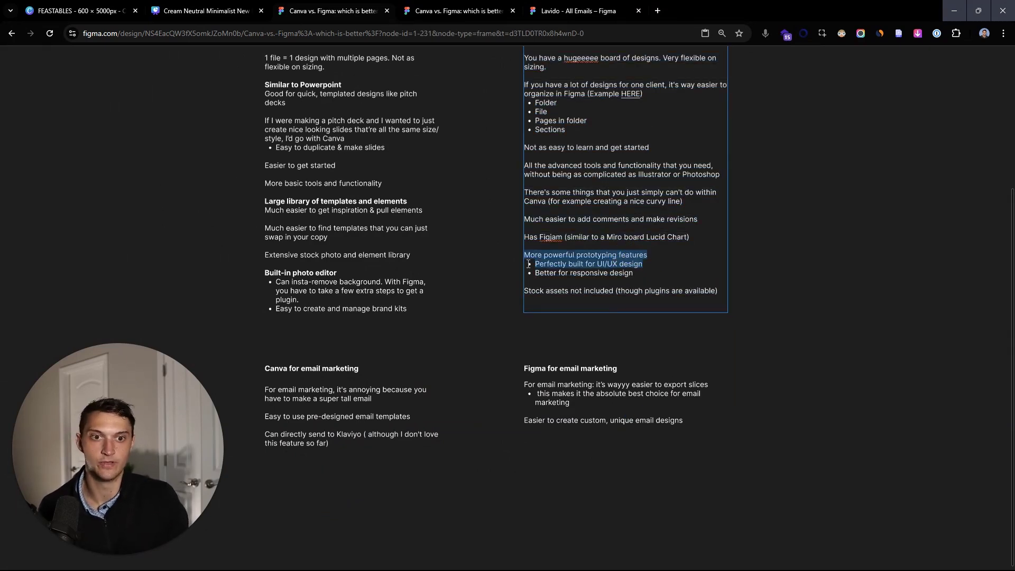
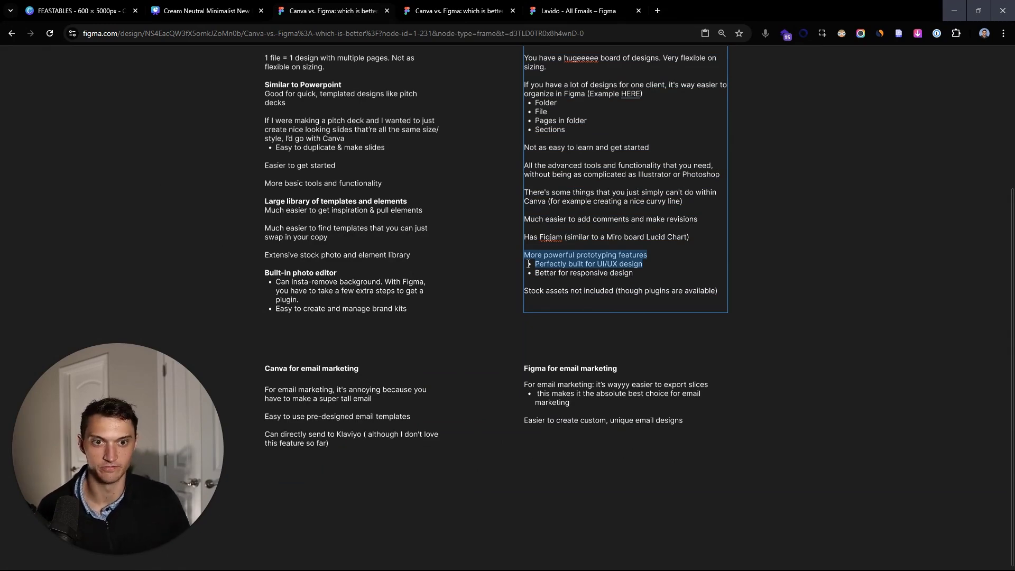
# - Highlight the prototyping and 'Stock assets not included' note lines, then switch to Lavido - All Emails
pyautogui.moveTo(649, 264); pyautogui.dragTo(497, 251)
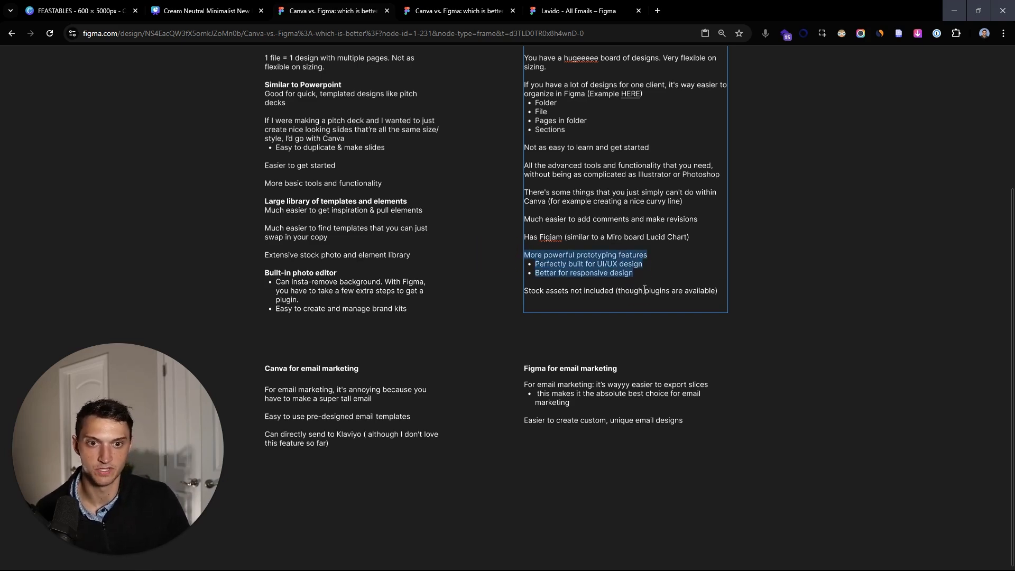
pyautogui.click(661, 290)
pyautogui.moveTo(527, 289); pyautogui.dragTo(703, 290)
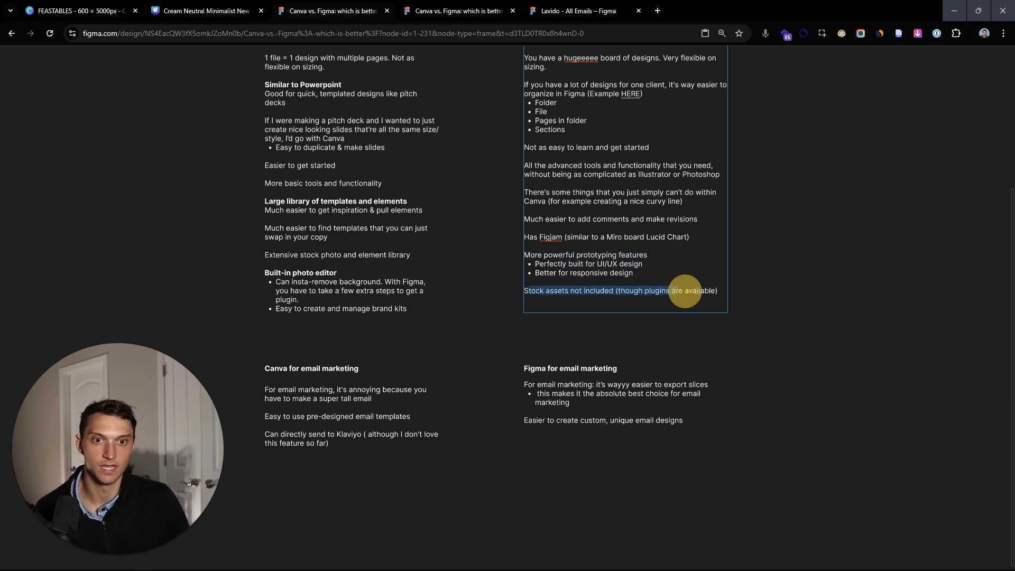
pyautogui.click(783, 296)
pyautogui.click(560, 11)
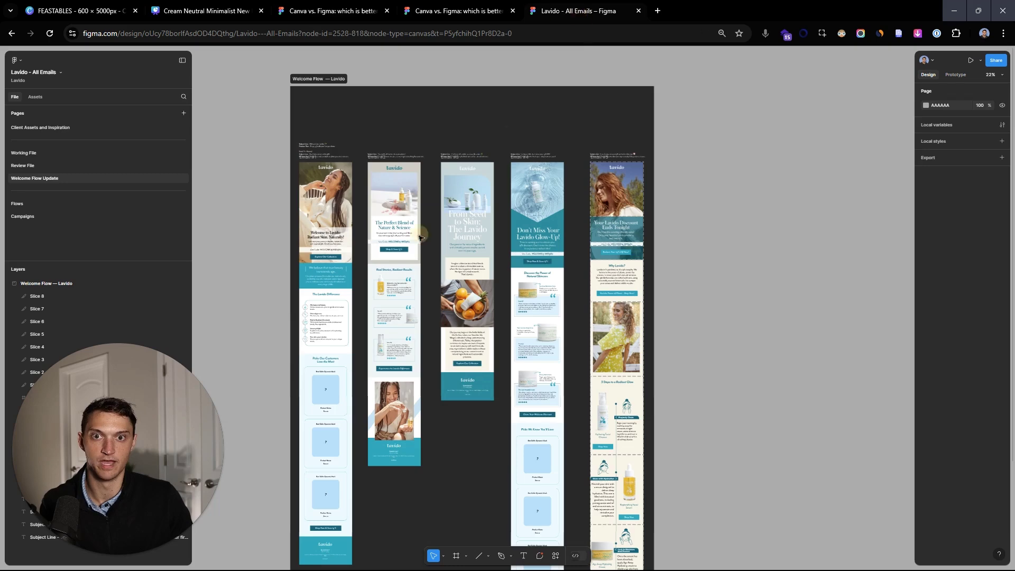
# - Open the Client Assets and Inspiration page and pan around its asset collections
pyautogui.scroll(-1, 419, 233)
pyautogui.click(41, 128)
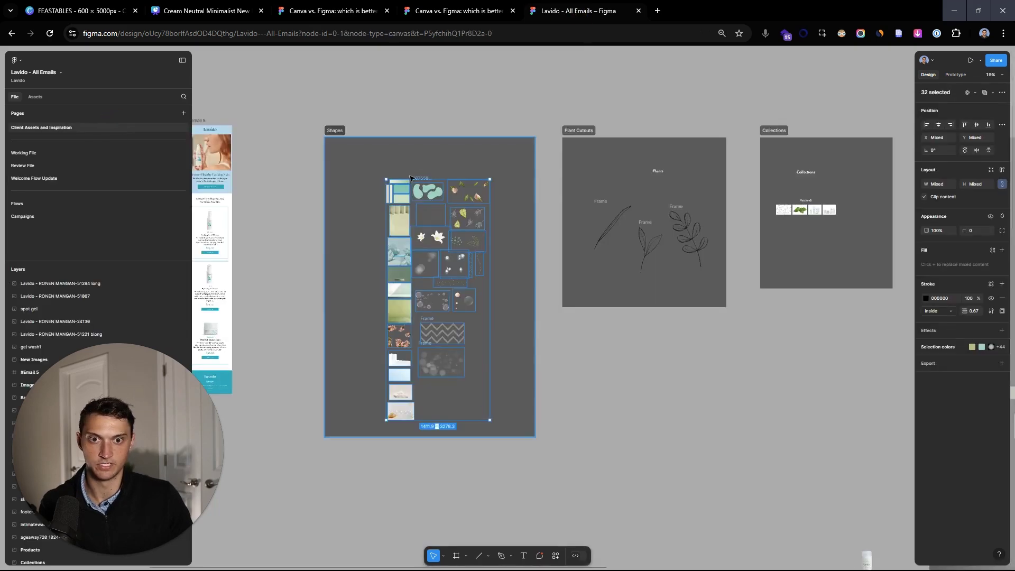
pyautogui.scroll(4, 455, 231)
pyautogui.moveTo(409, 177); pyautogui.dragTo(522, 231)
pyautogui.scroll(-5, 655, 222)
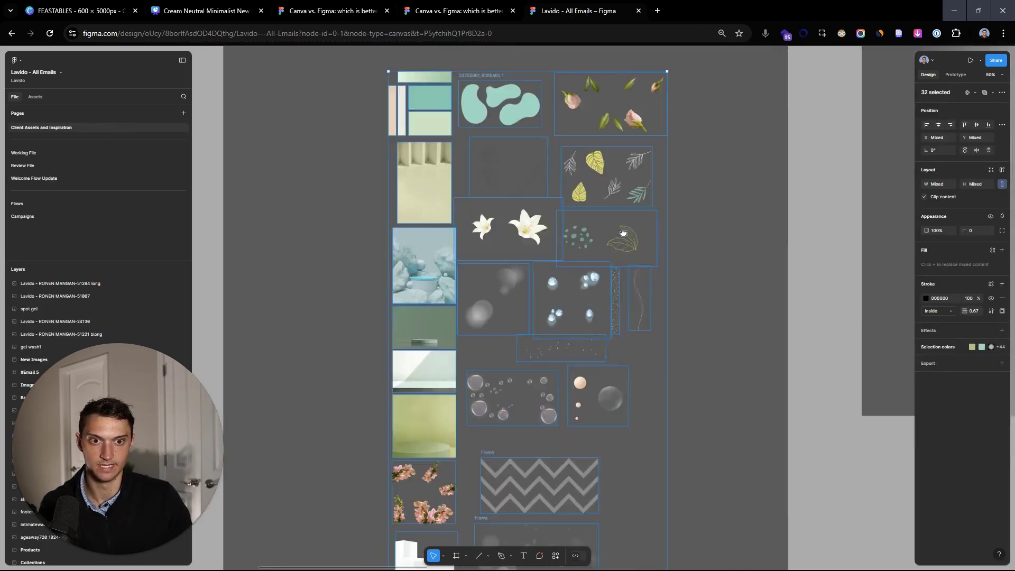
pyautogui.scroll(-5, 459, 242)
pyautogui.scroll(-2, 502, 241)
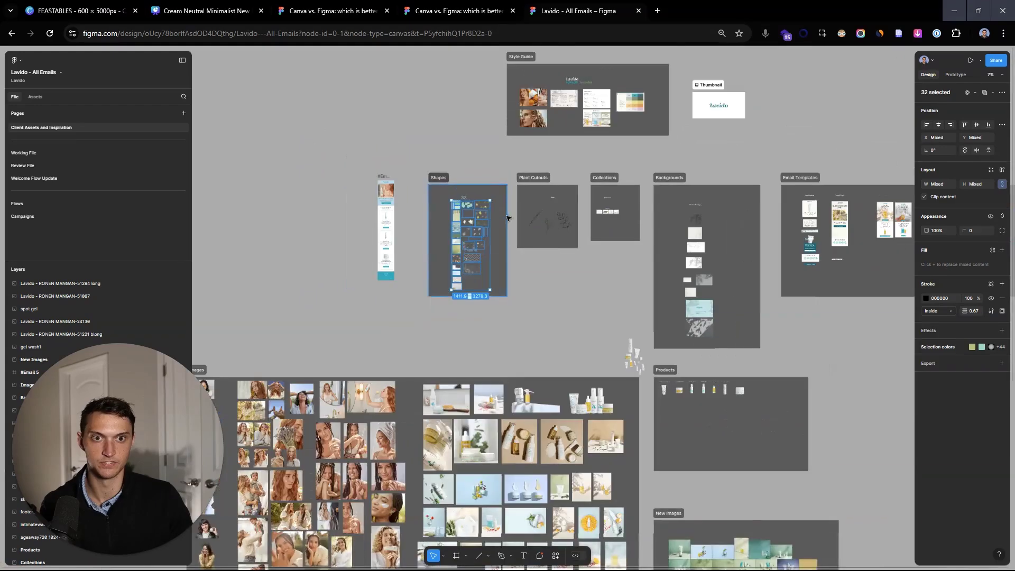
pyautogui.scroll(6, 505, 217)
pyautogui.scroll(-7, 454, 211)
pyautogui.moveTo(467, 206); pyautogui.dragTo(458, 122)
pyautogui.hscroll(-1, 457, 122)
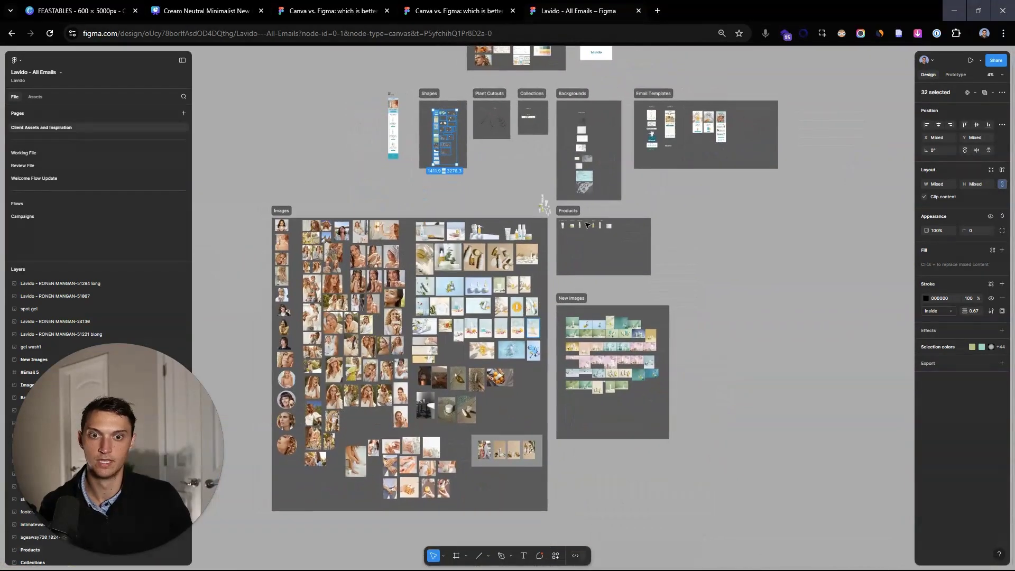
# - Add an 8-point star to the Canva FEASTABLES email, then delete it
pyautogui.click(87, 11)
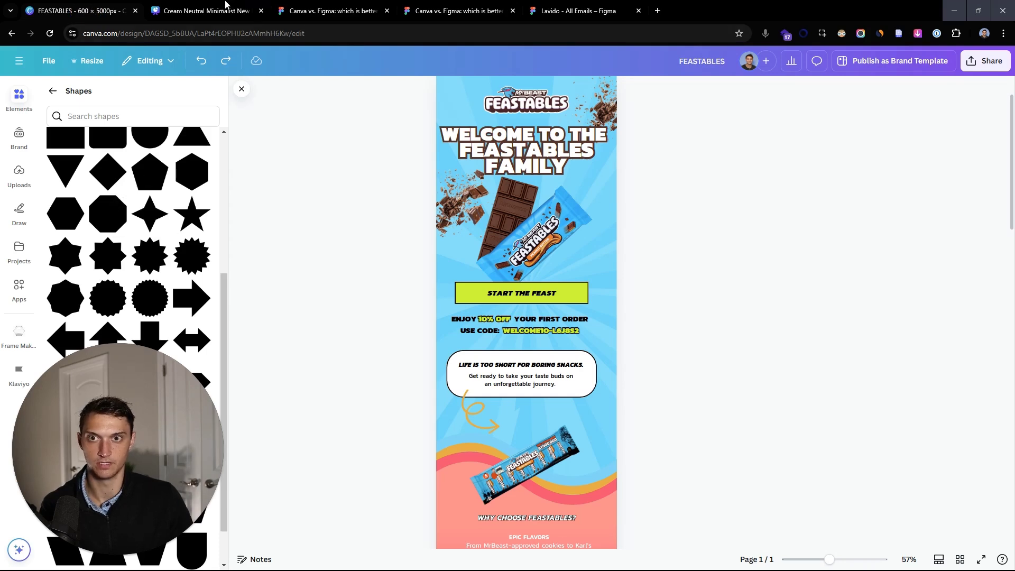
pyautogui.moveTo(109, 257); pyautogui.dragTo(533, 230)
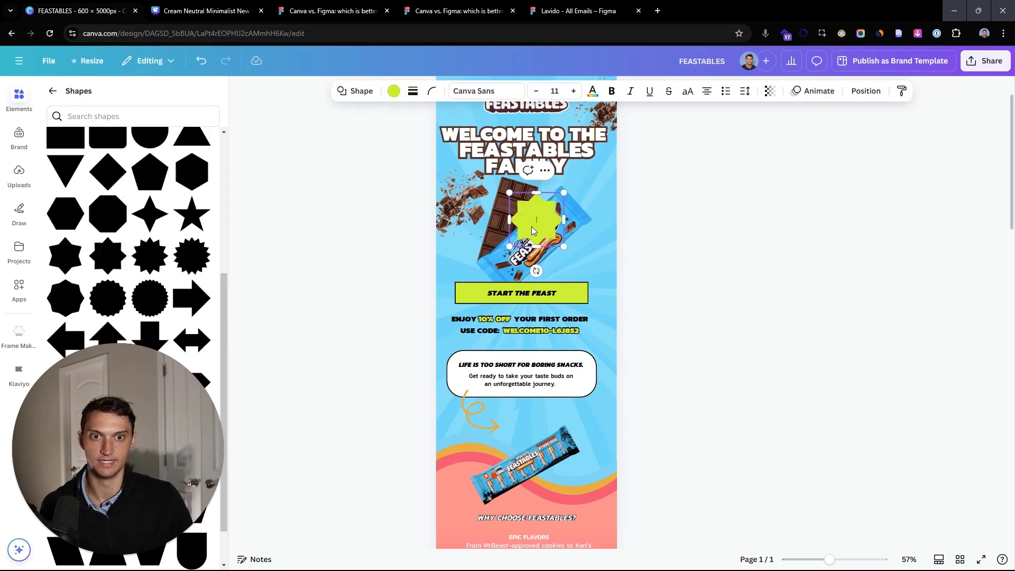
pyautogui.click(638, 249)
pyautogui.click(560, 215)
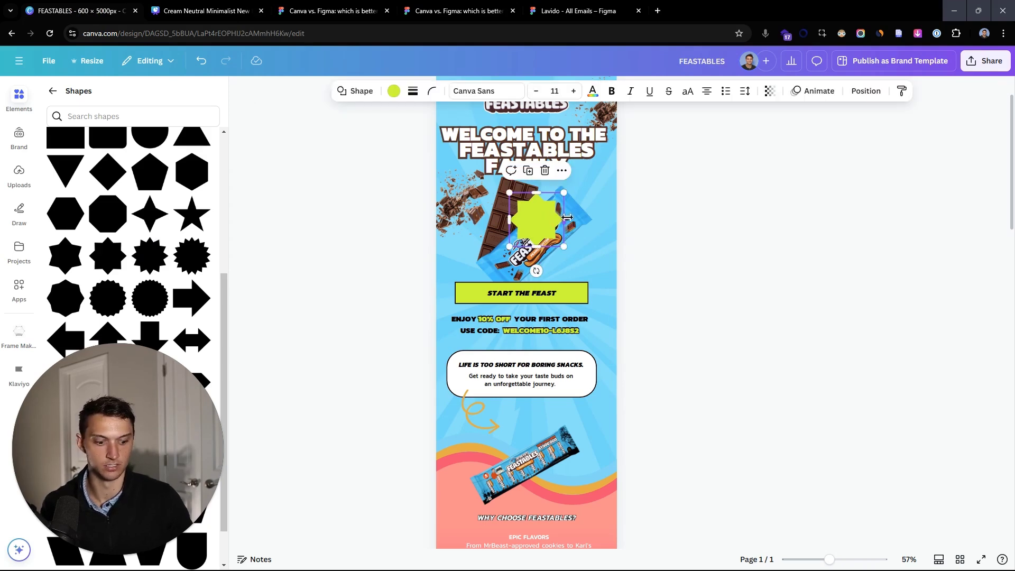
pyautogui.press('Delete')
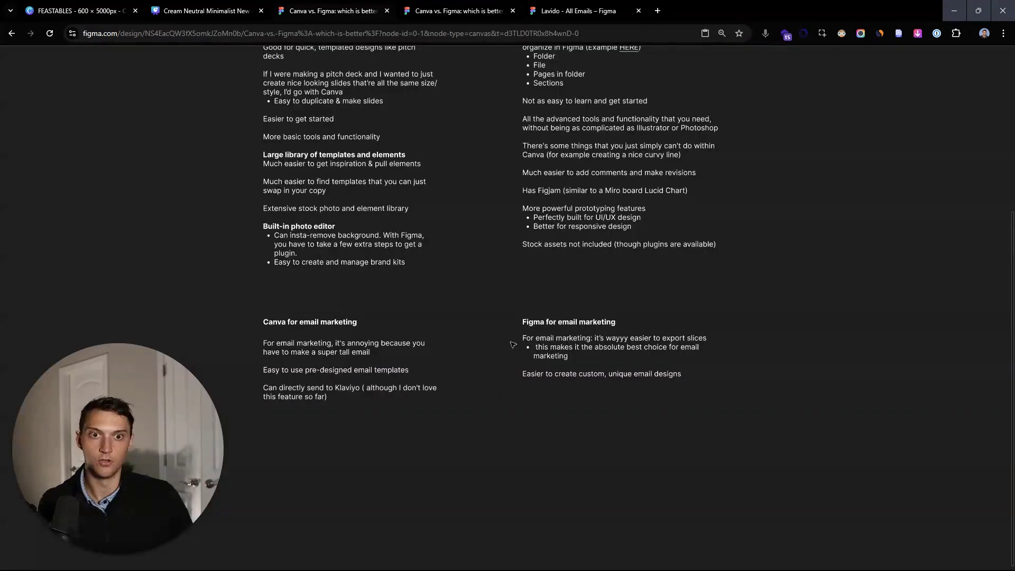
pyautogui.scroll(-3, 519, 239)
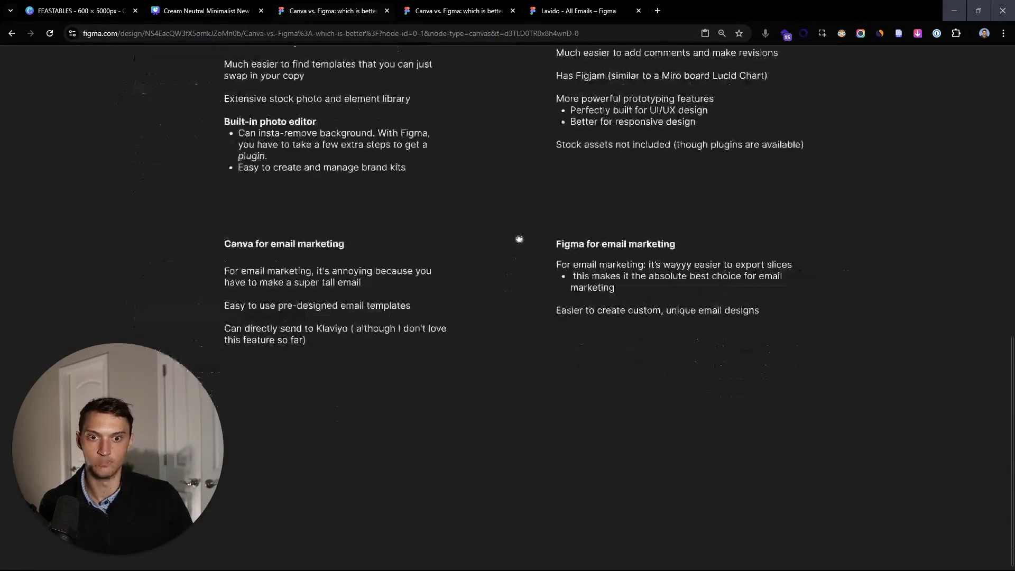
# - Scroll the comparison board, then return to the Canva FEASTABLES email and zoom out to its full length
pyautogui.scroll(-2, 540, 306)
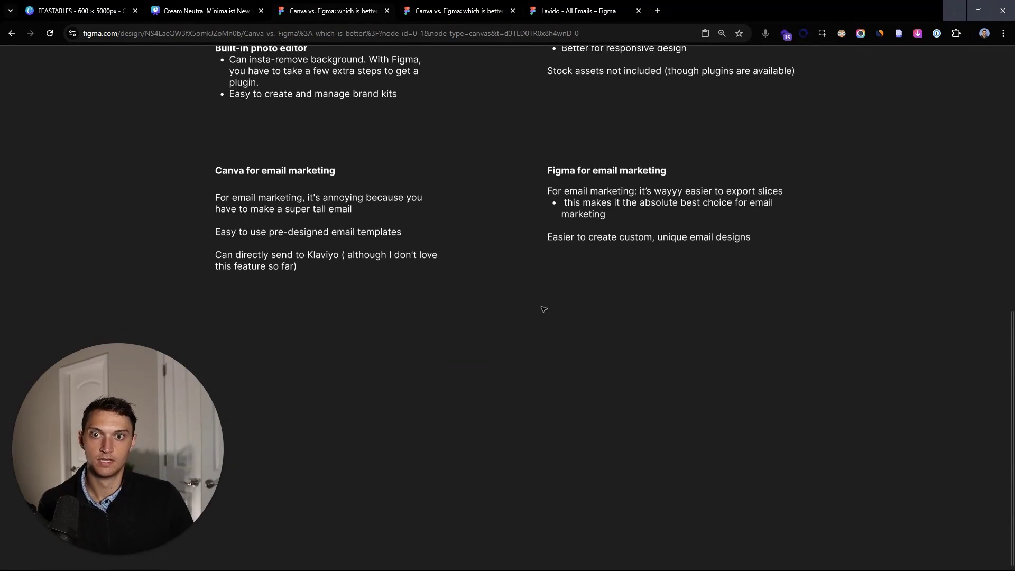
pyautogui.moveTo(531, 364); pyautogui.dragTo(530, 368)
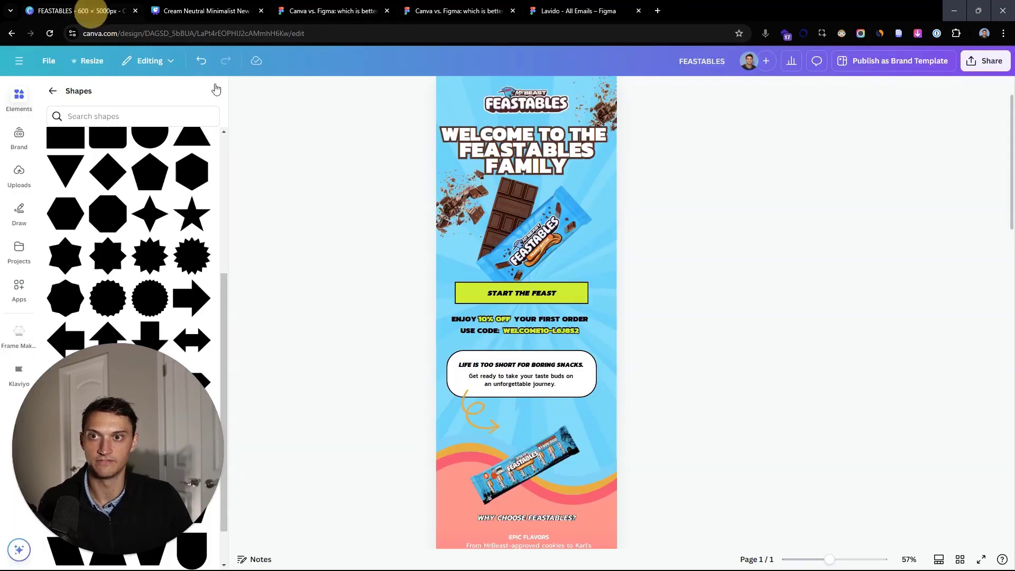
pyautogui.click(79, 10)
pyautogui.scroll(-5, 563, 233)
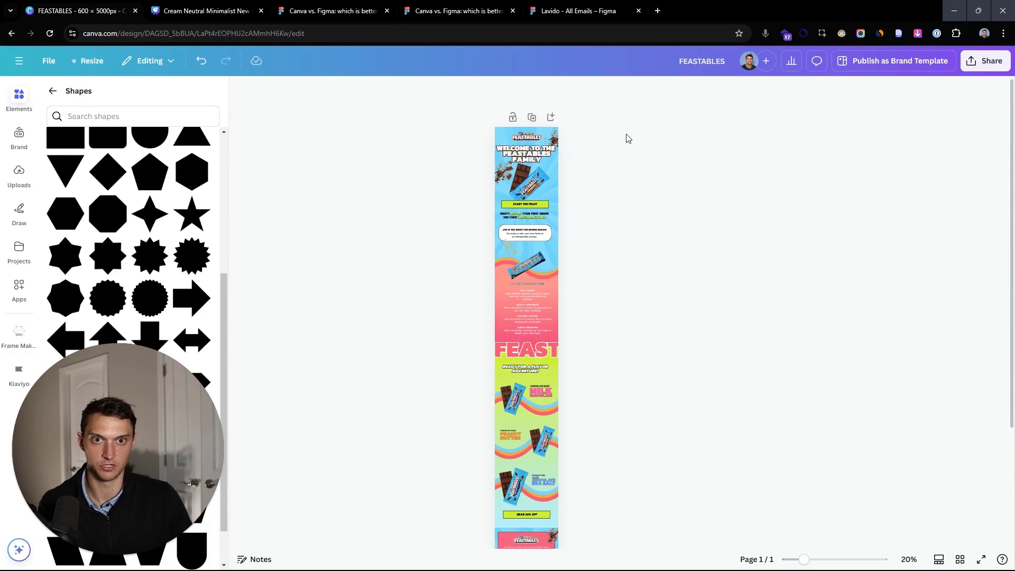
# - Zoom around the FEASTABLES email and add a blank second page
pyautogui.scroll(-3, 628, 139)
pyautogui.scroll(5, 547, 509)
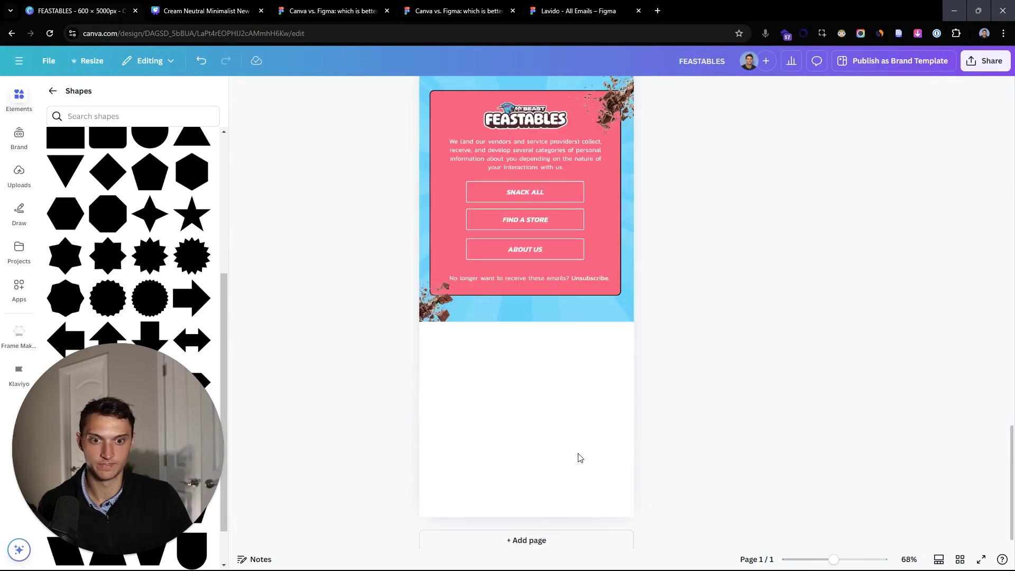
pyautogui.scroll(-2, 584, 359)
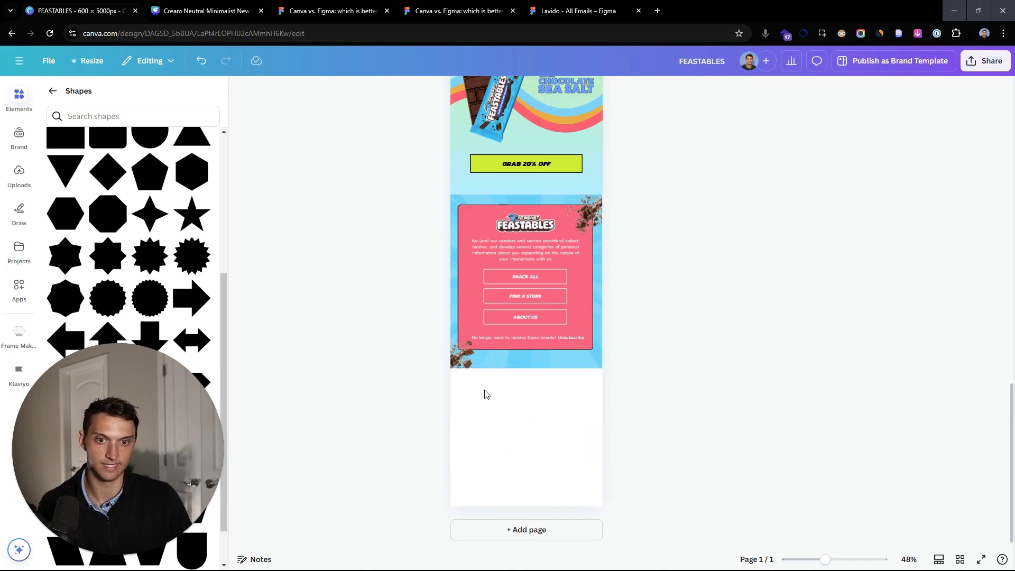
pyautogui.scroll(-1, 582, 424)
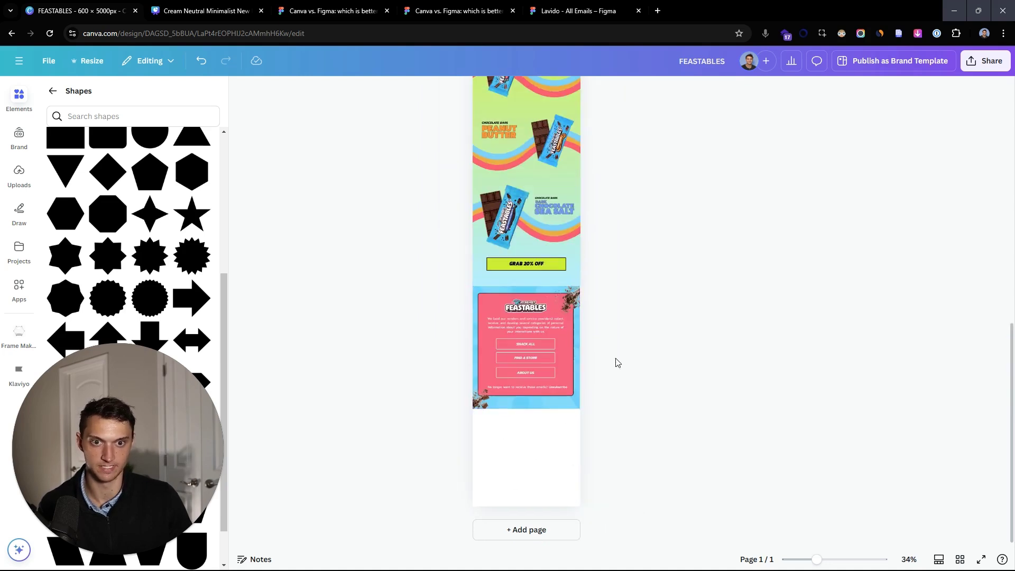
pyautogui.scroll(3, 617, 359)
pyautogui.scroll(-5, 582, 449)
pyautogui.click(560, 533)
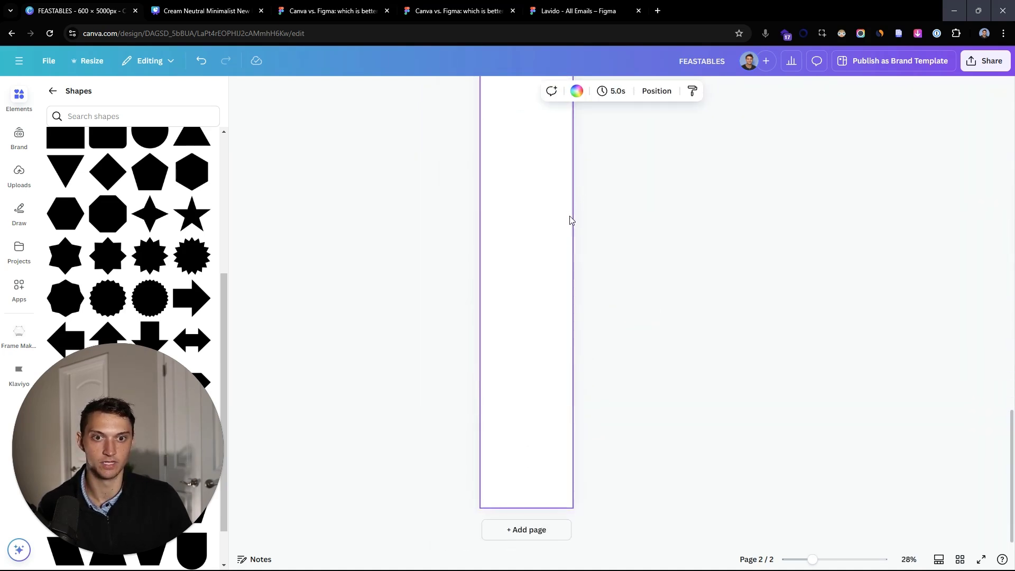
# - Move the wave line behind the candy bar up, then undo the move
pyautogui.scroll(10, 556, 349)
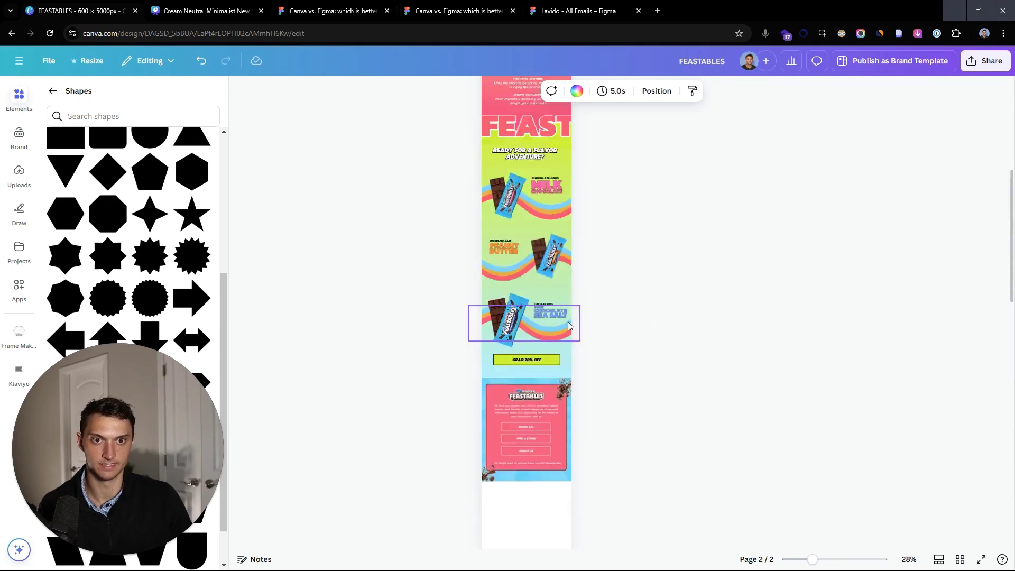
pyautogui.scroll(5, 550, 158)
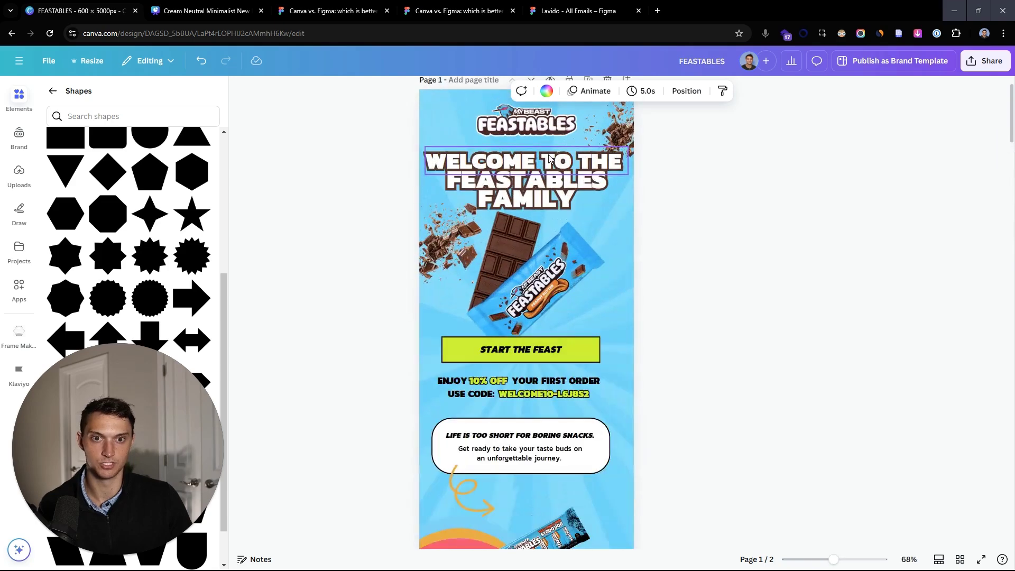
pyautogui.scroll(-8, 650, 330)
pyautogui.click(646, 325)
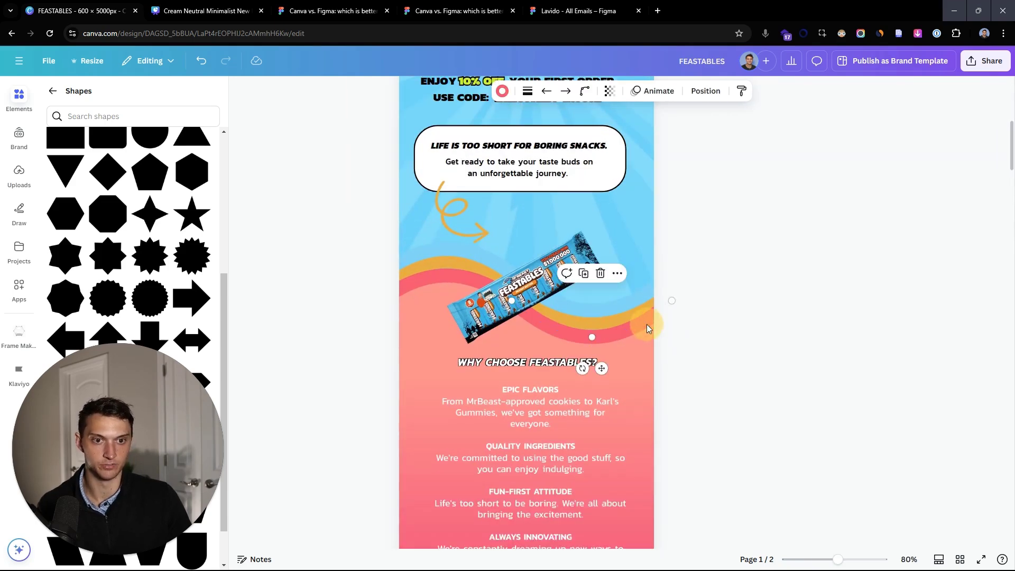
pyautogui.click(429, 282)
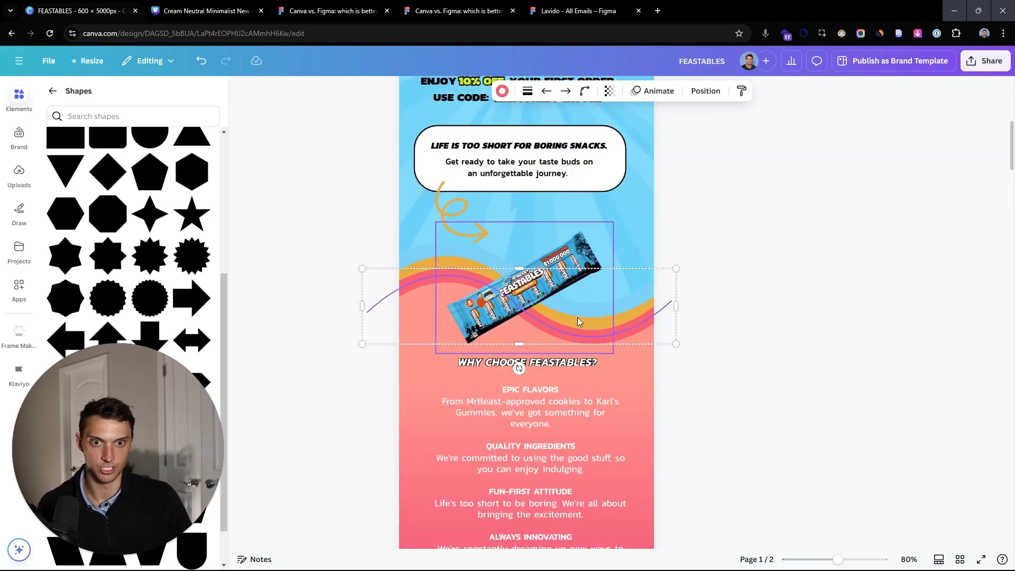
pyautogui.moveTo(610, 325); pyautogui.dragTo(620, 203)
pyautogui.hotkey('ctrl', 'z')
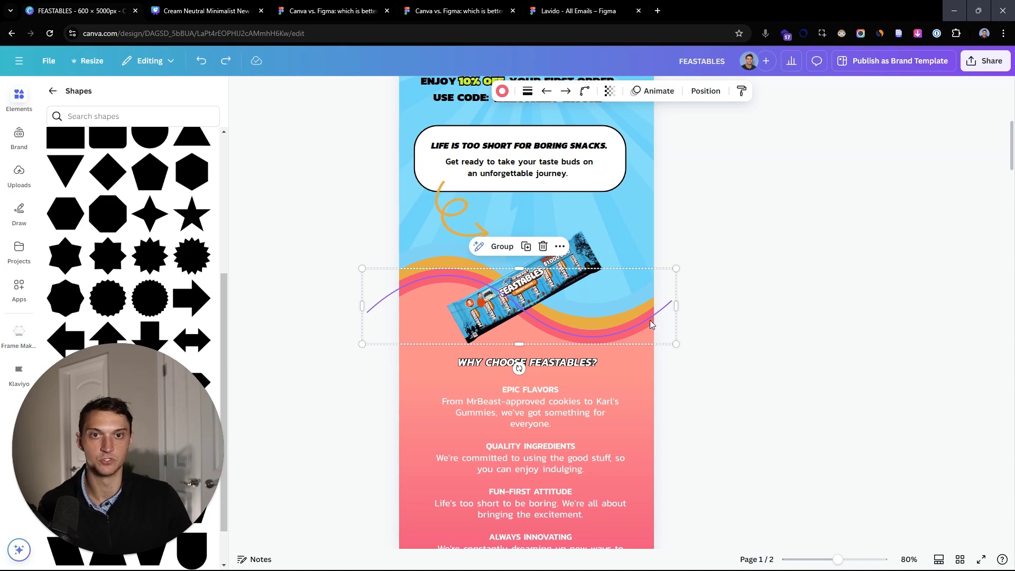
# - Move the small shape left beside the candy bar and return to the Canva vs. Figma notes
pyautogui.scroll(-3, 633, 317)
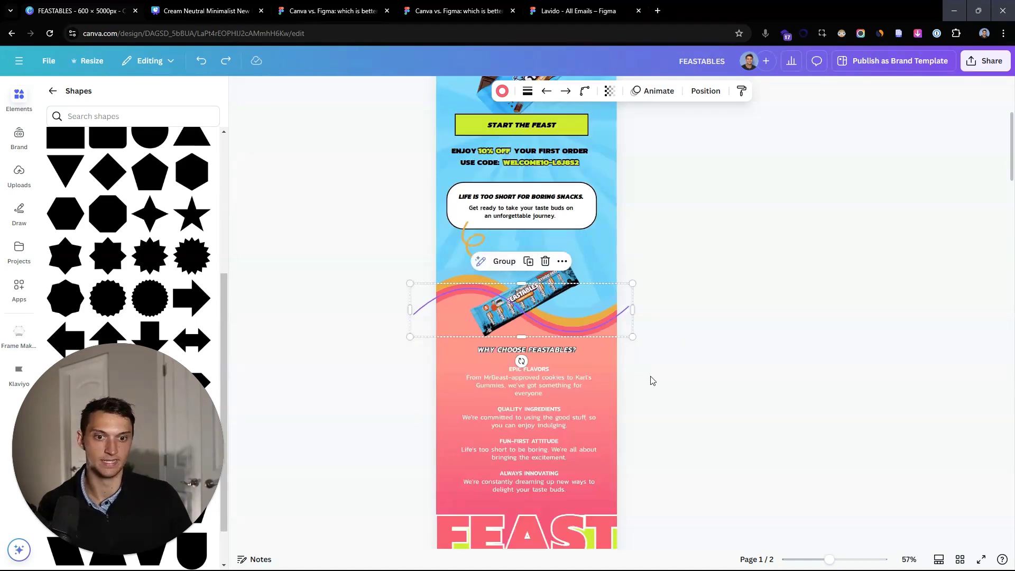
pyautogui.scroll(-3, 619, 312)
pyautogui.click(602, 191)
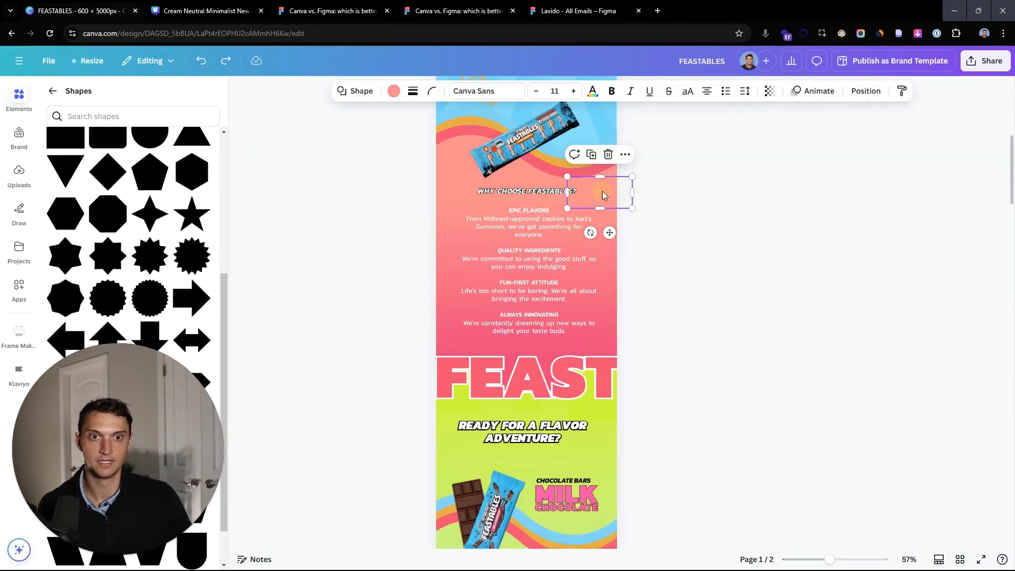
pyautogui.moveTo(601, 192); pyautogui.dragTo(445, 170)
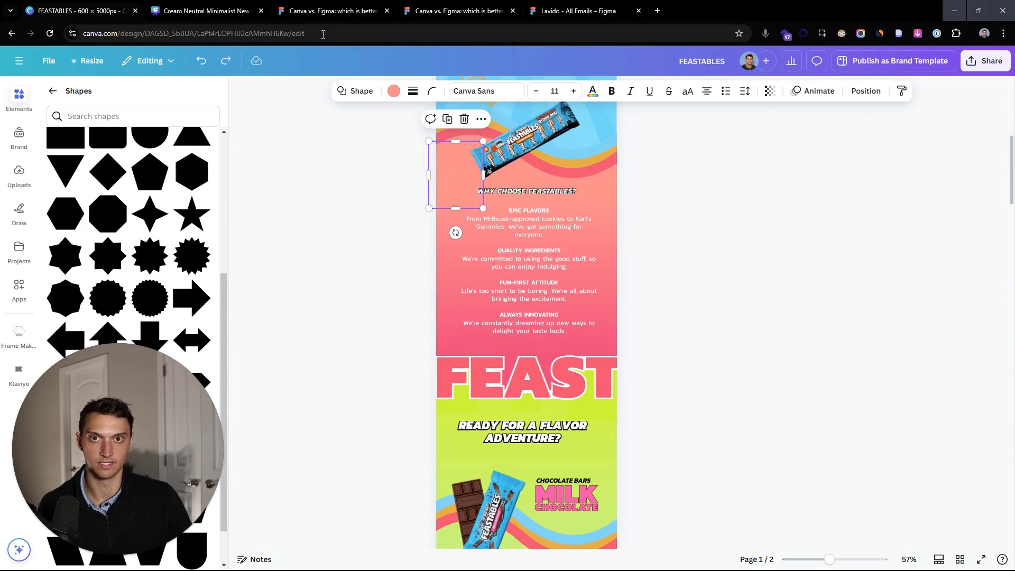
pyautogui.click(317, 11)
pyautogui.scroll(5, 611, 136)
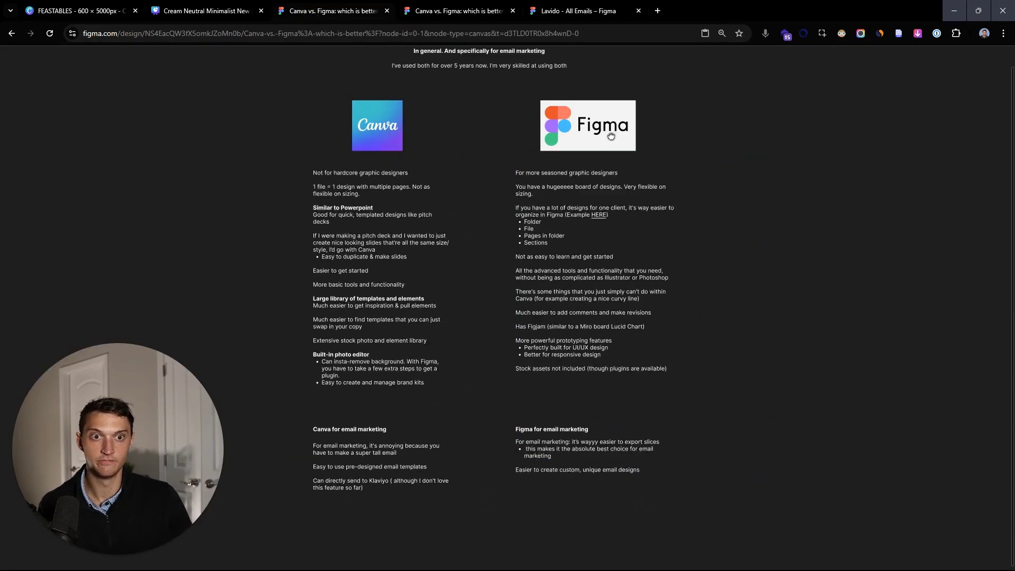
# - Go to the Lavido - All Emails file's Welcome Flow Update page
pyautogui.click(503, 101)
pyautogui.click(569, 12)
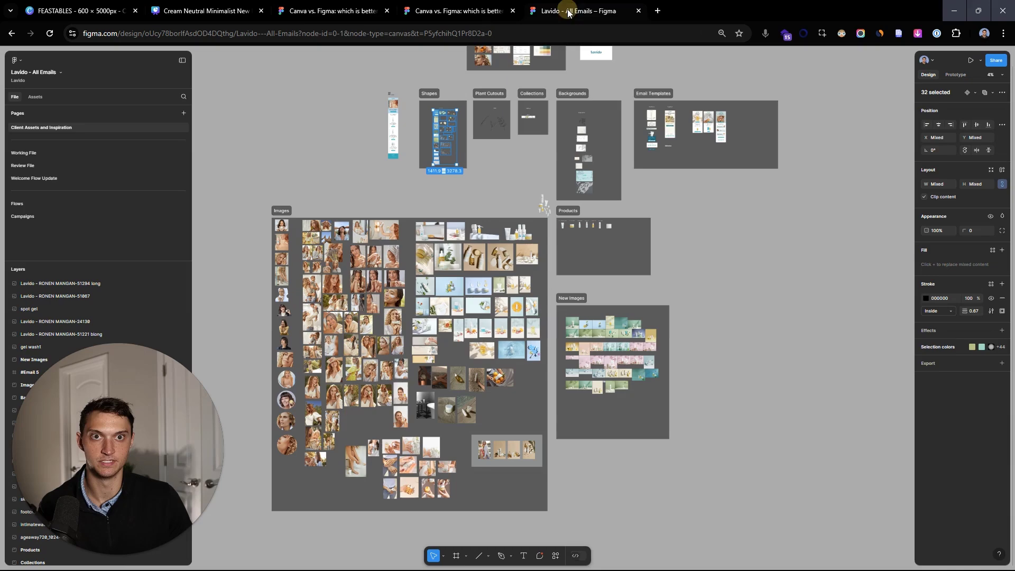
pyautogui.scroll(3, 344, 304)
pyautogui.moveTo(344, 304); pyautogui.dragTo(396, 226)
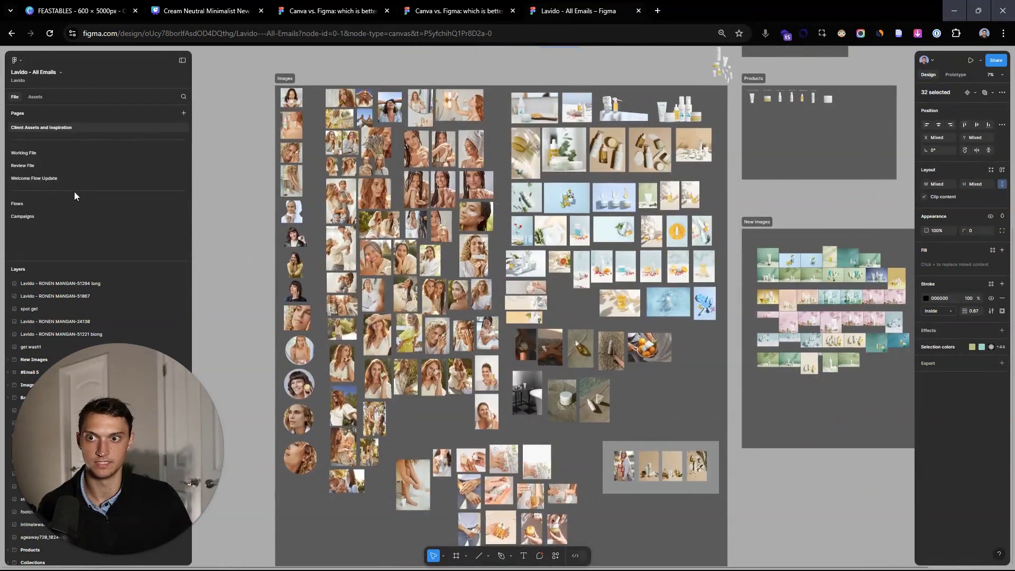
pyautogui.click(37, 178)
pyautogui.scroll(5, 284, 123)
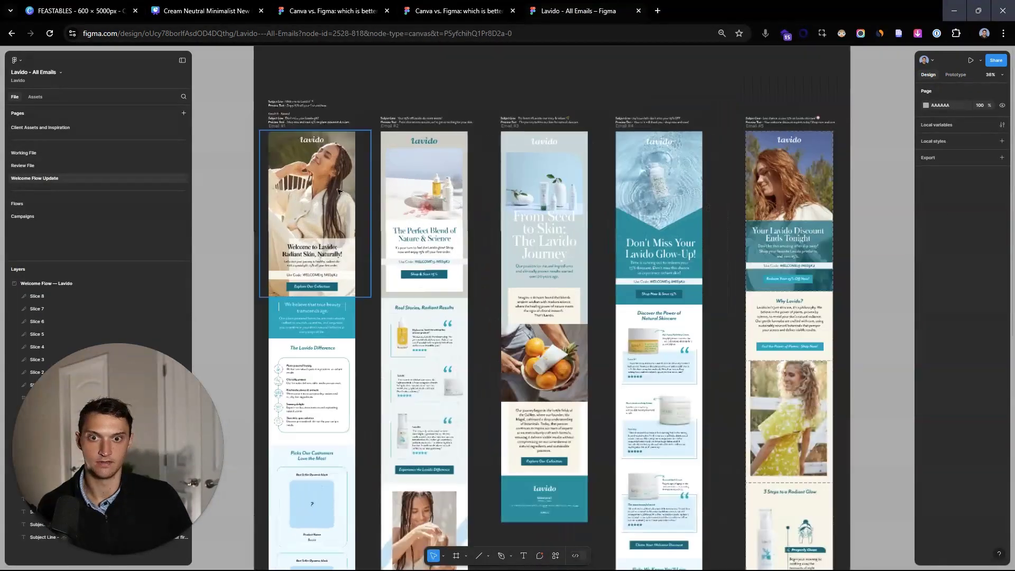
# - Inspect Email #1, its Slice 5 and Slice 2 export slices, and the subject line layers
pyautogui.click(284, 123)
pyautogui.click(105, 334)
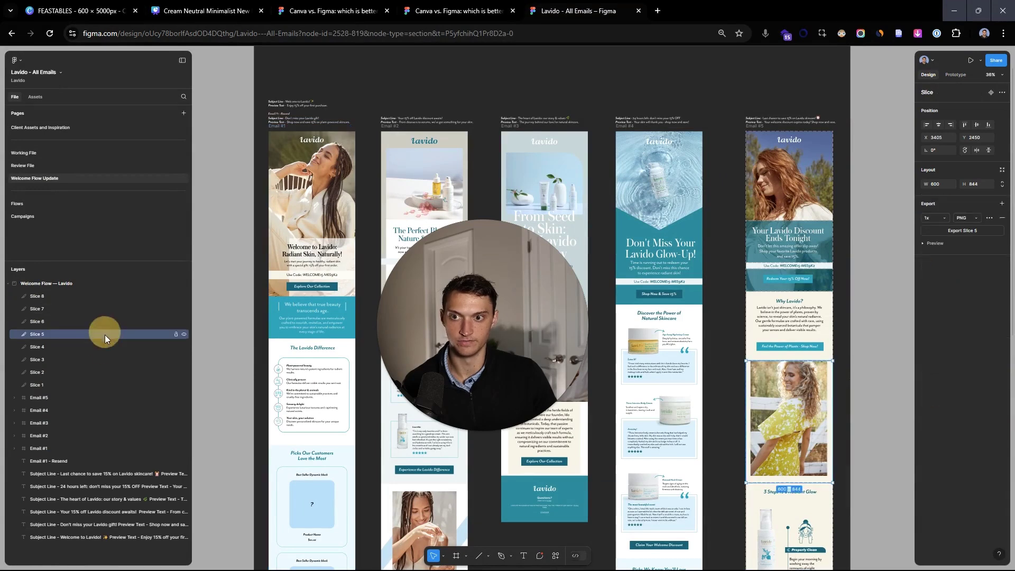
pyautogui.click(115, 373)
pyautogui.click(113, 473)
pyautogui.click(104, 512)
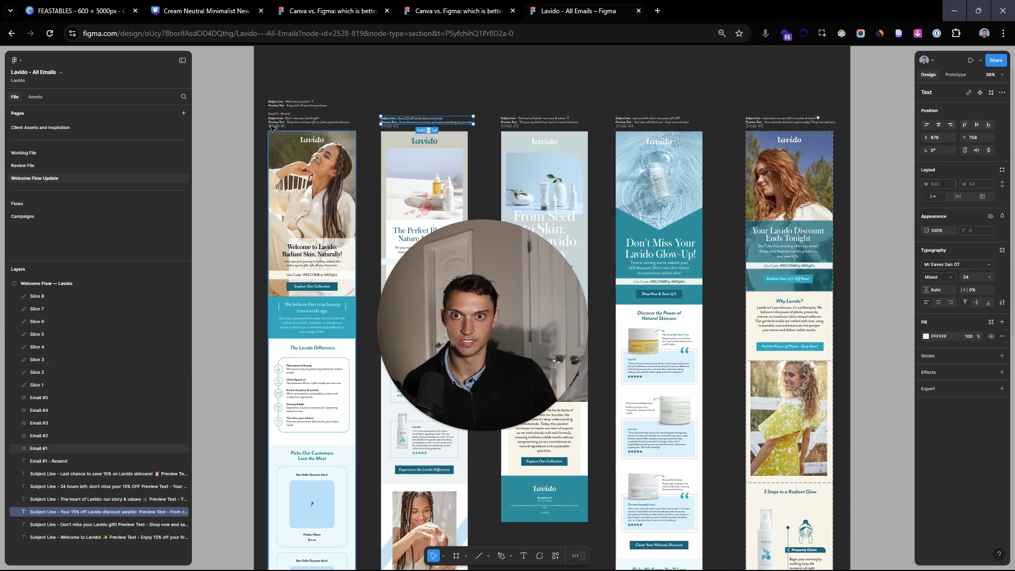
pyautogui.click(90, 449)
# - Expand Email #1's layers to check Group 216, then return to the Canva vs. Figma board
pyautogui.click(14, 448)
pyautogui.scroll(-3, 126, 393)
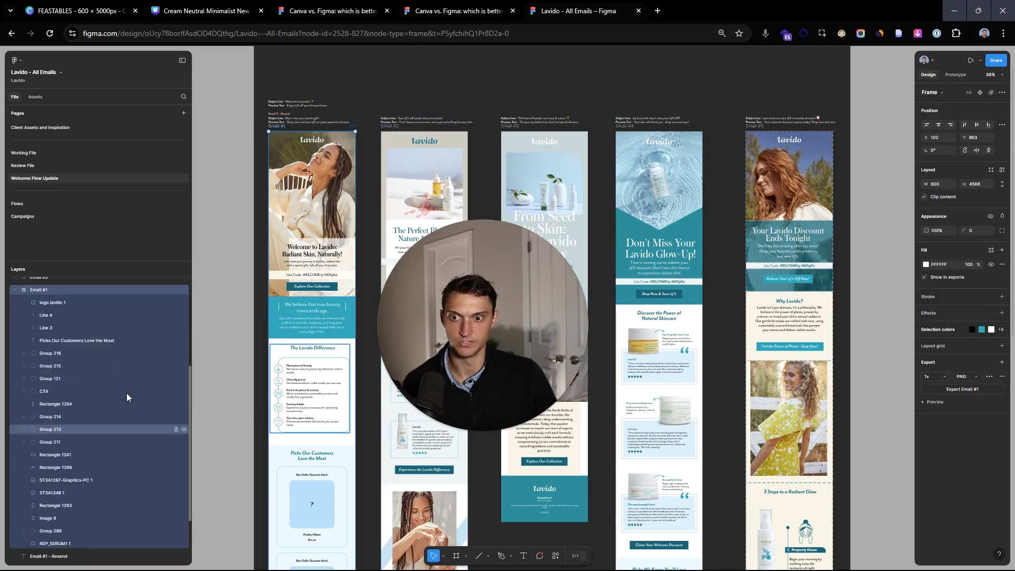
pyautogui.click(120, 354)
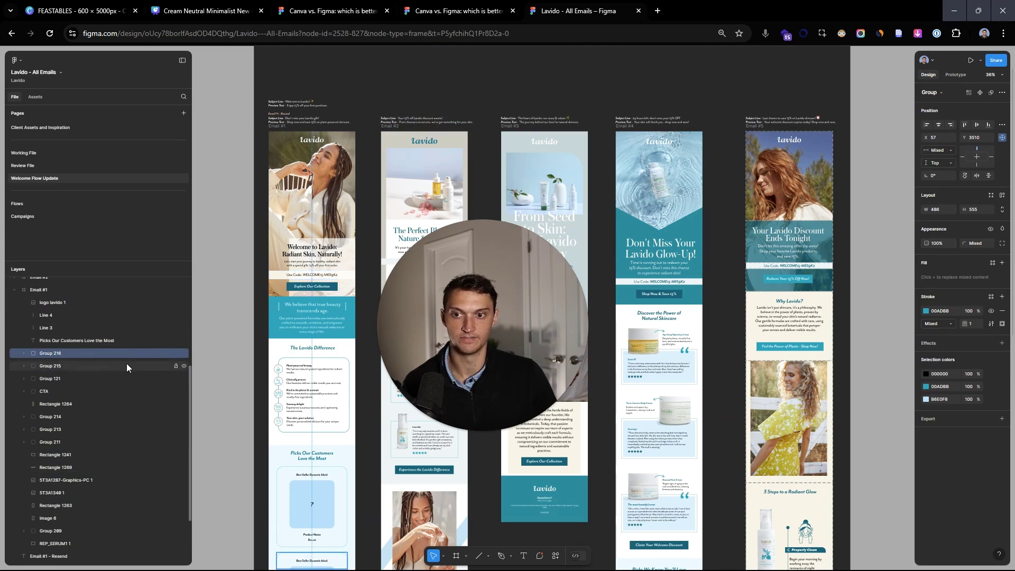
pyautogui.moveTo(488, 328); pyautogui.dragTo(802, 407)
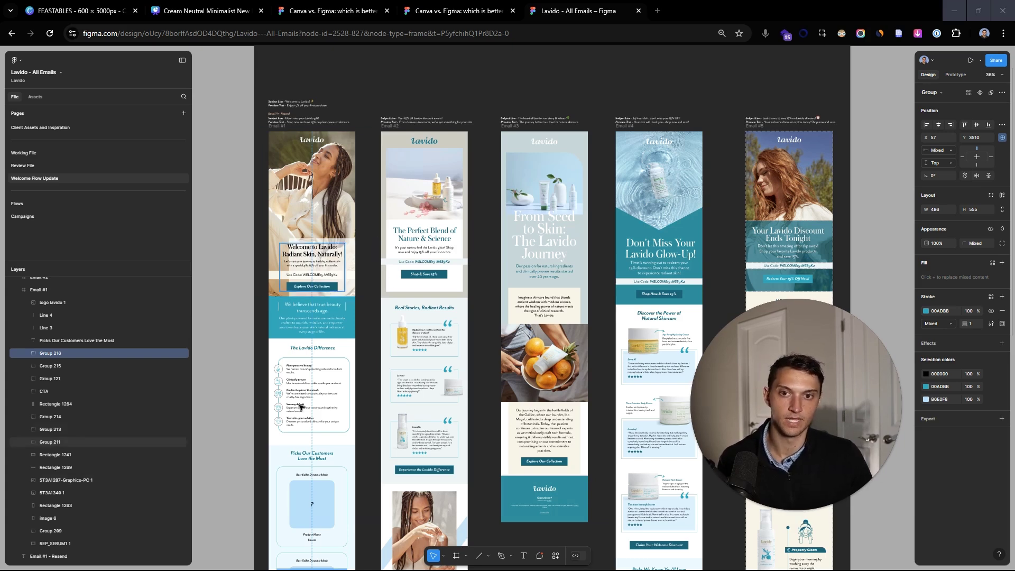
pyautogui.scroll(-3, 109, 398)
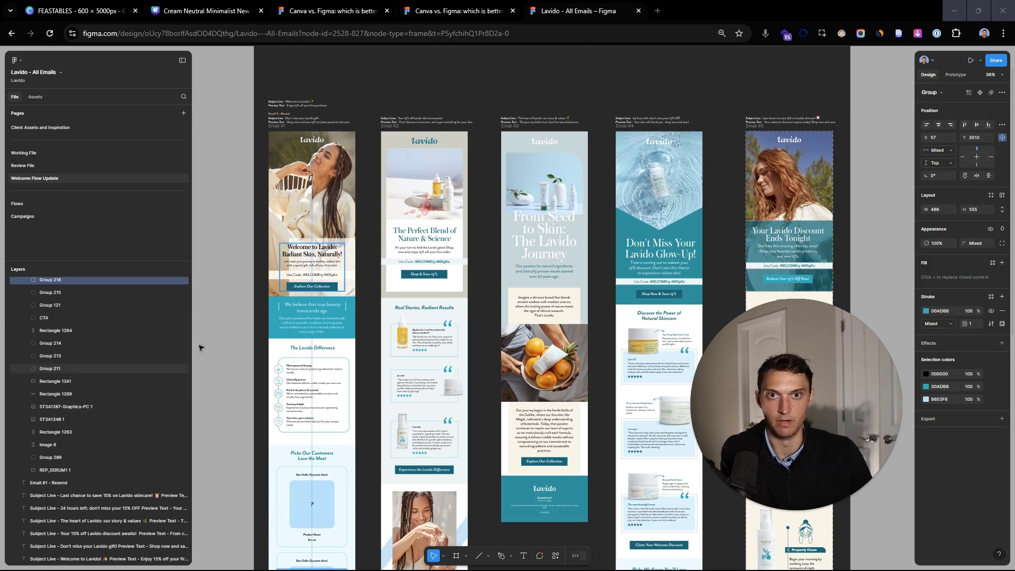
pyautogui.moveTo(875, 383)
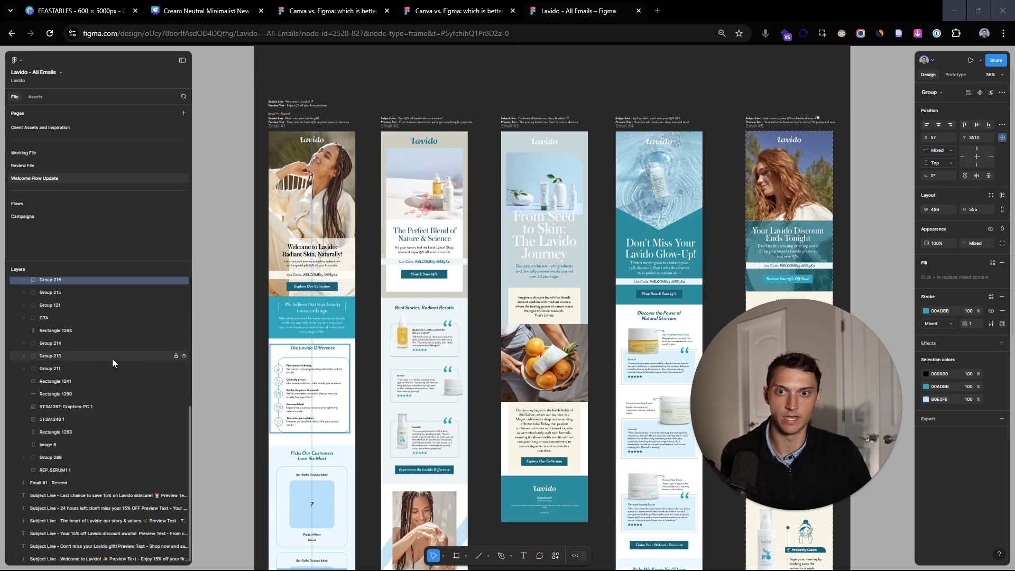
pyautogui.click(328, 10)
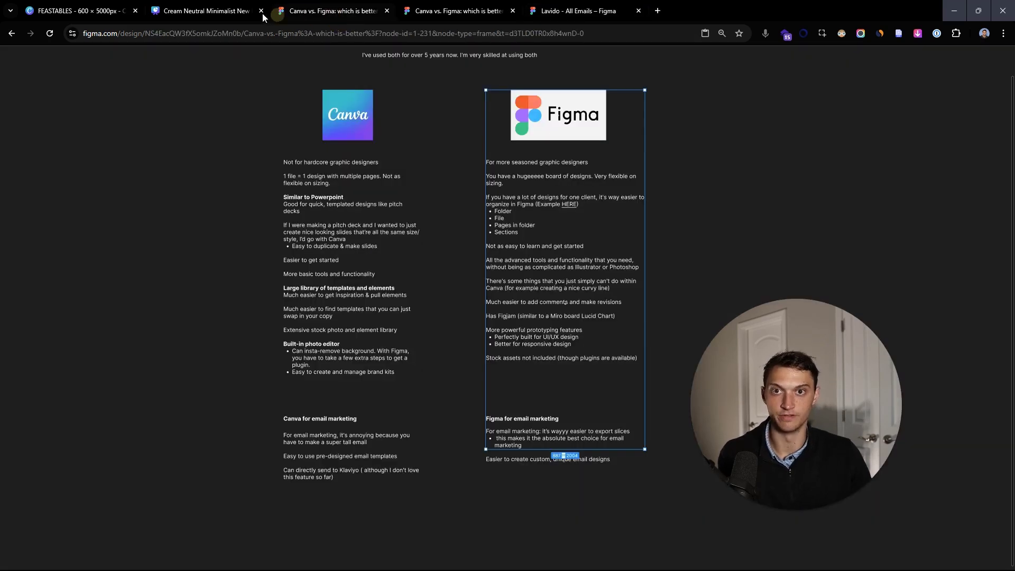
pyautogui.scroll(-1, 576, 299)
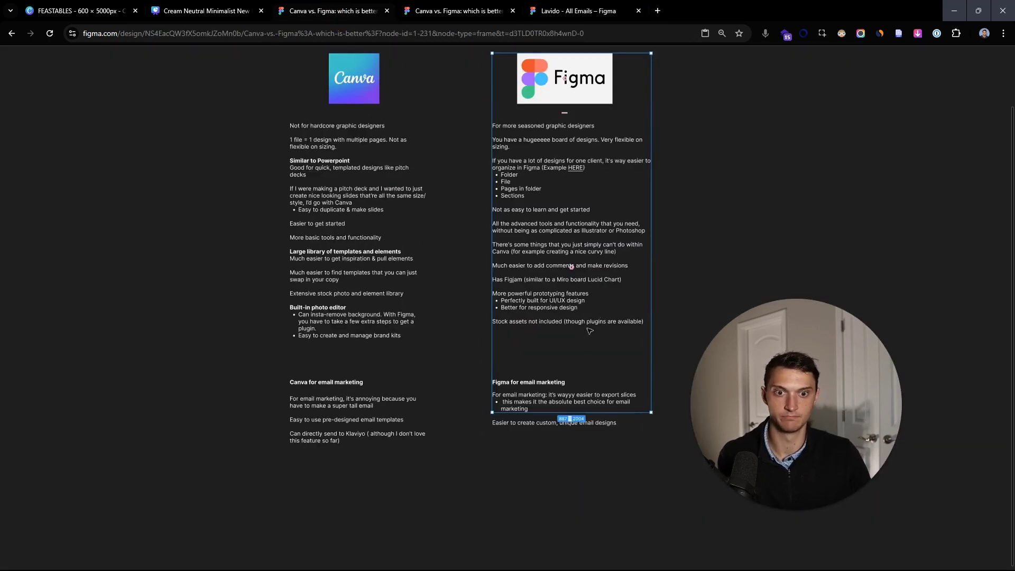
pyautogui.scroll(3, 574, 298)
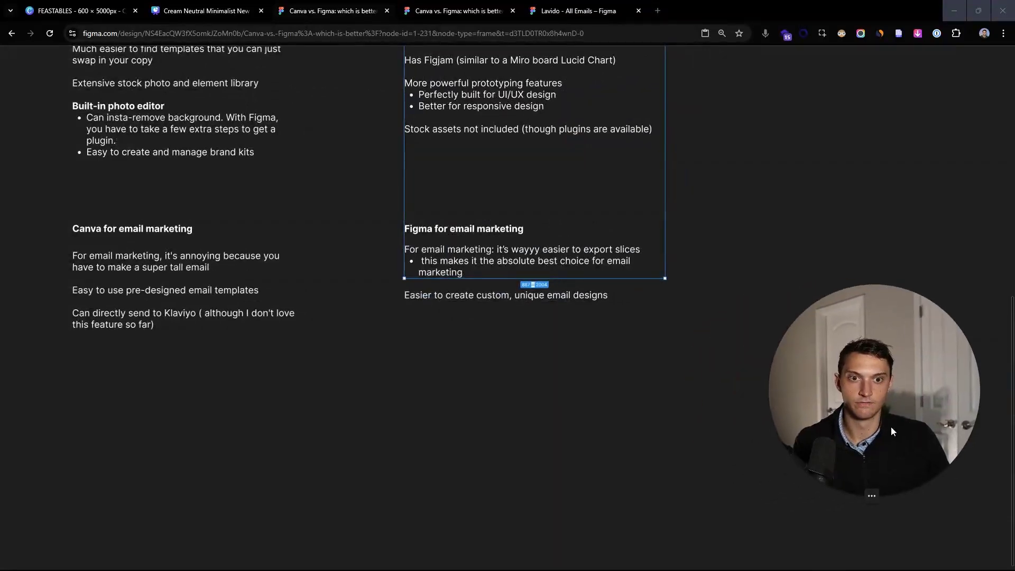
pyautogui.moveTo(541, 223); pyautogui.dragTo(608, 242)
pyautogui.doubleClick(256, 281)
pyautogui.moveTo(311, 291); pyautogui.dragTo(115, 267)
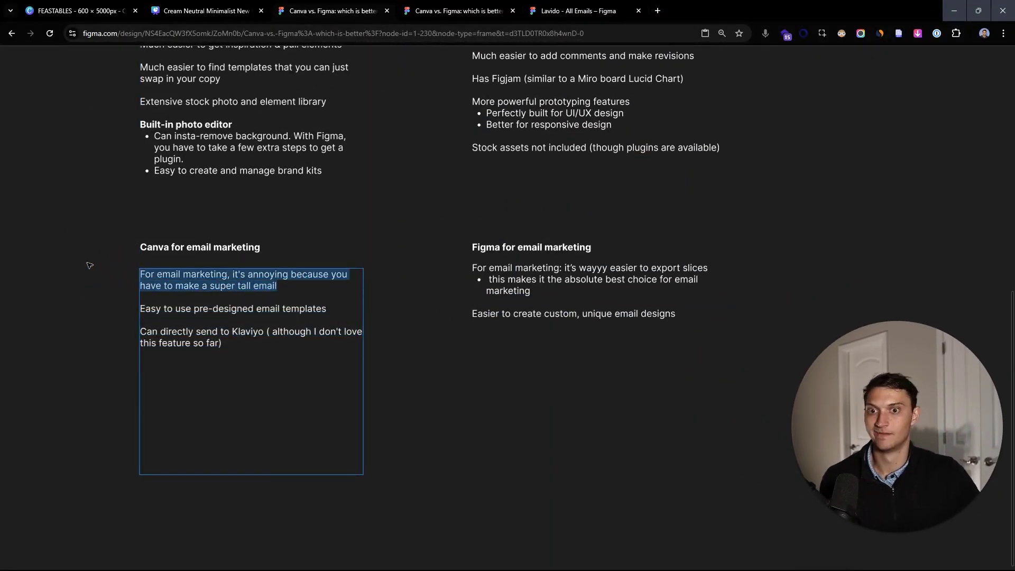
pyautogui.moveTo(328, 309); pyautogui.dragTo(139, 298)
pyautogui.scroll(-3, 146, 297)
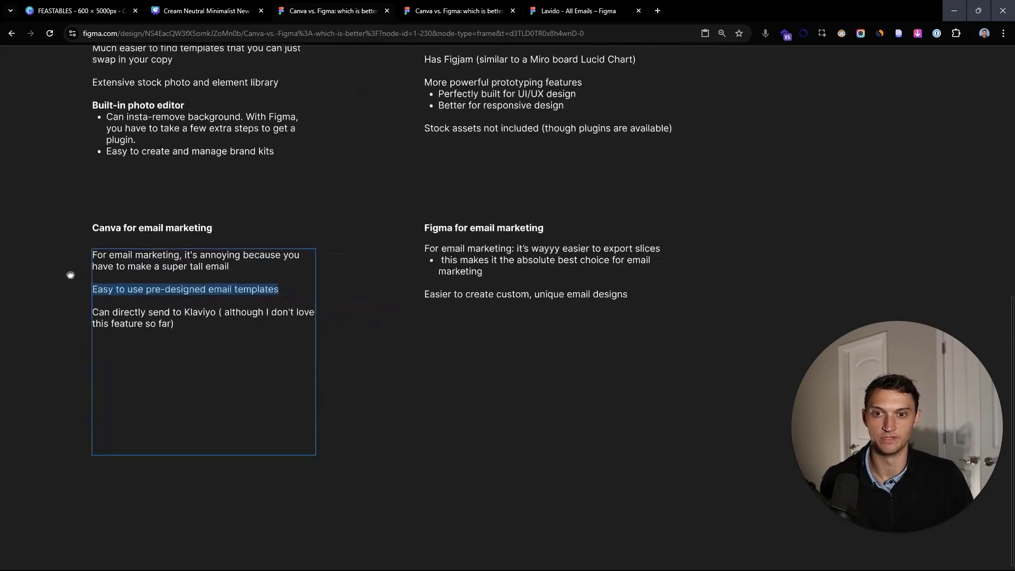
pyautogui.moveTo(97, 281); pyautogui.dragTo(136, 305)
pyautogui.moveTo(346, 319); pyautogui.dragTo(123, 315)
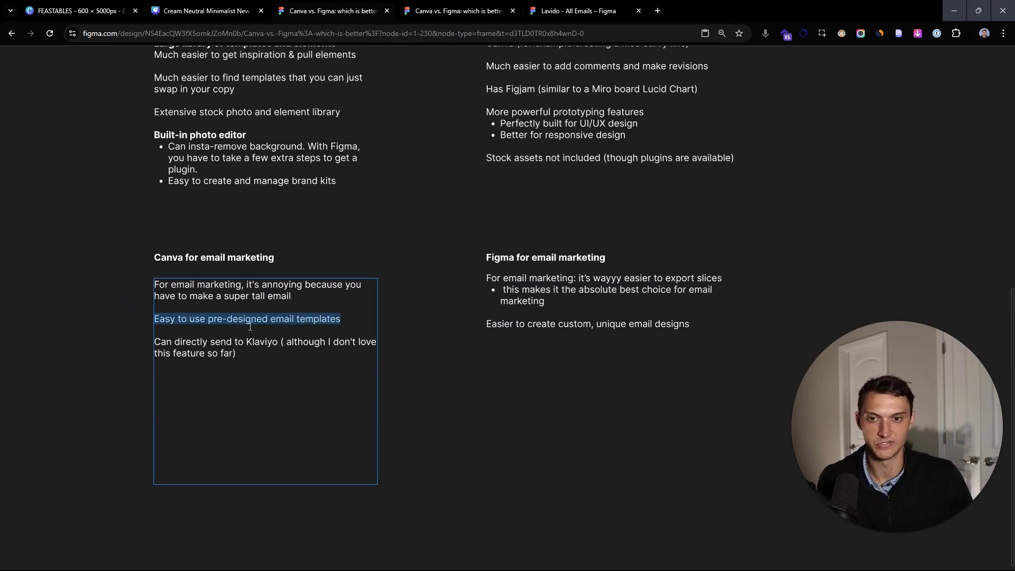
pyautogui.moveTo(262, 355); pyautogui.dragTo(138, 345)
pyautogui.click(136, 343)
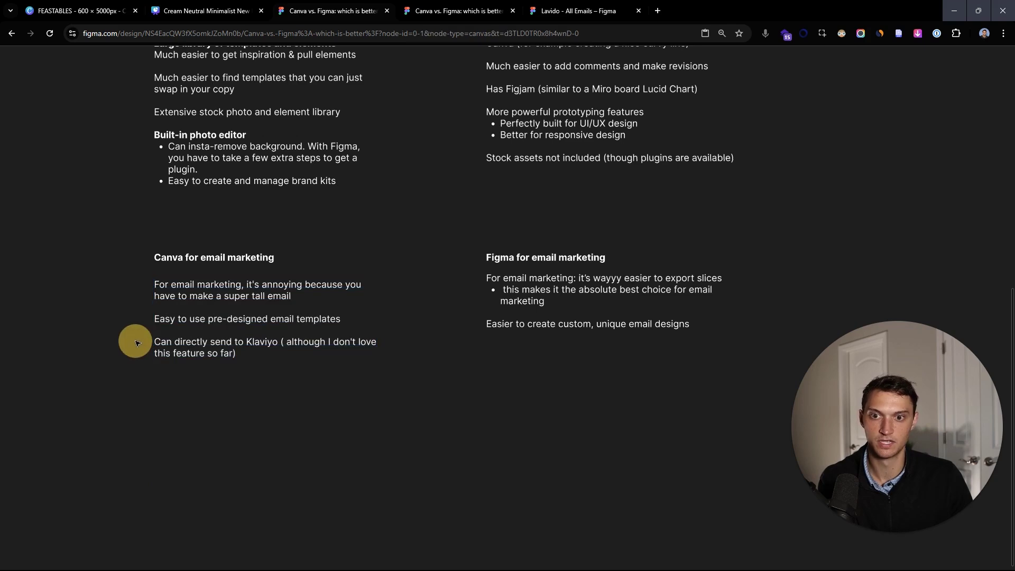
pyautogui.click(267, 359)
pyautogui.doubleClick(255, 344)
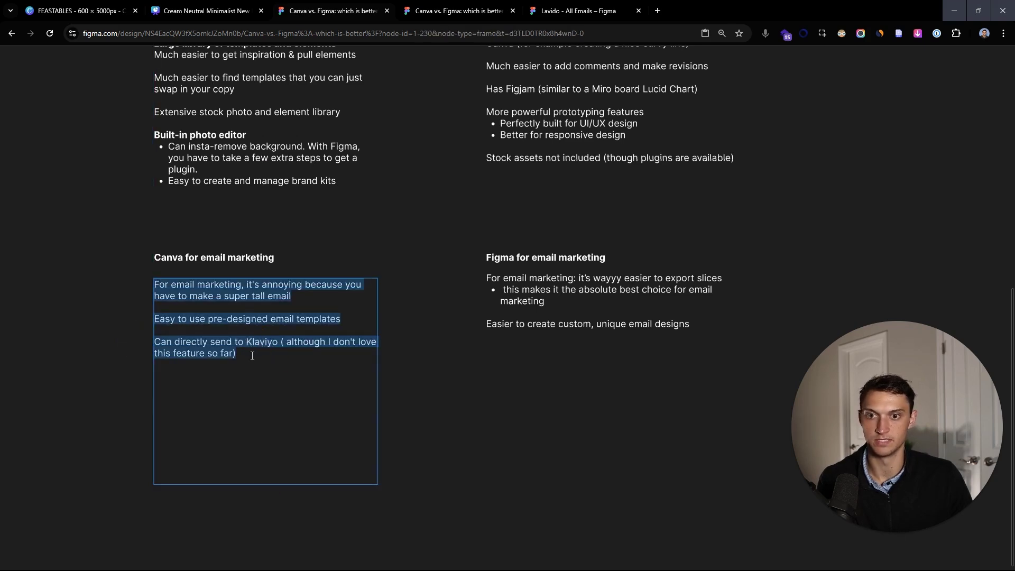
pyautogui.moveTo(249, 346); pyautogui.dragTo(128, 341)
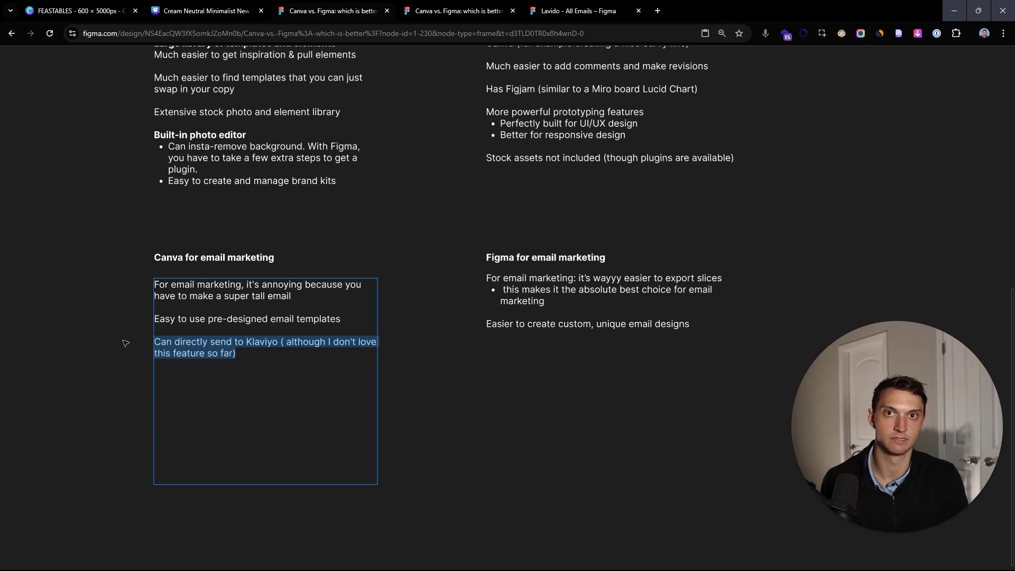
pyautogui.press('capslock')
pyautogui.moveTo(269, 354); pyautogui.dragTo(129, 344)
pyautogui.click(128, 344)
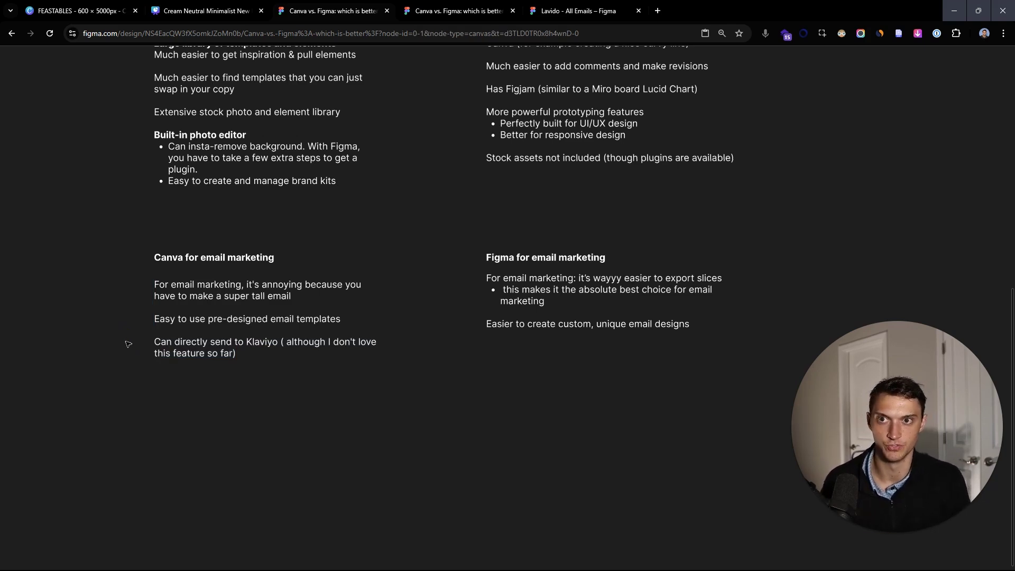
# - Review the Canva FEASTABLES email design by zooming in and out
pyautogui.click(78, 12)
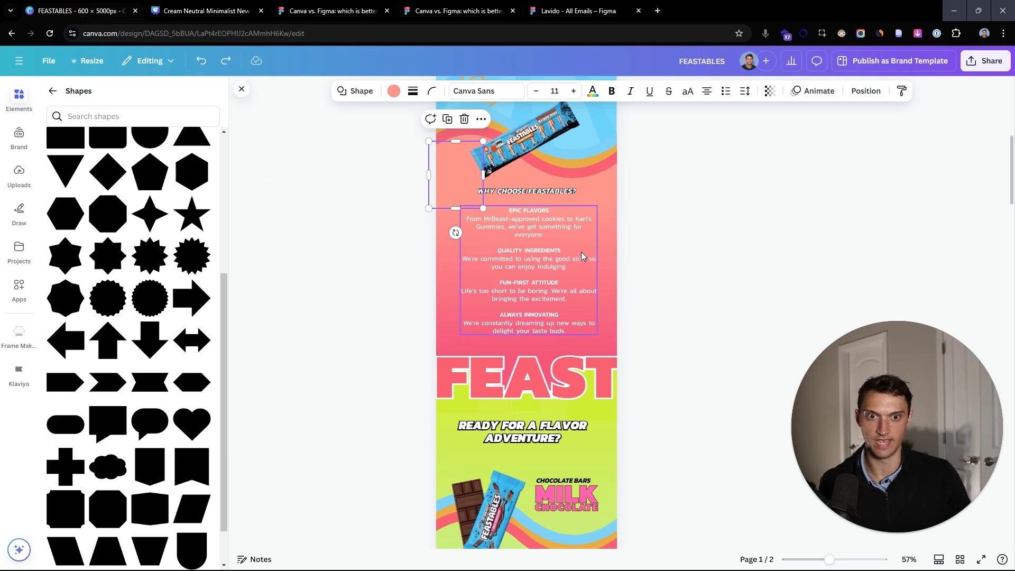
pyautogui.scroll(-3, 581, 249)
pyautogui.scroll(-10, 566, 171)
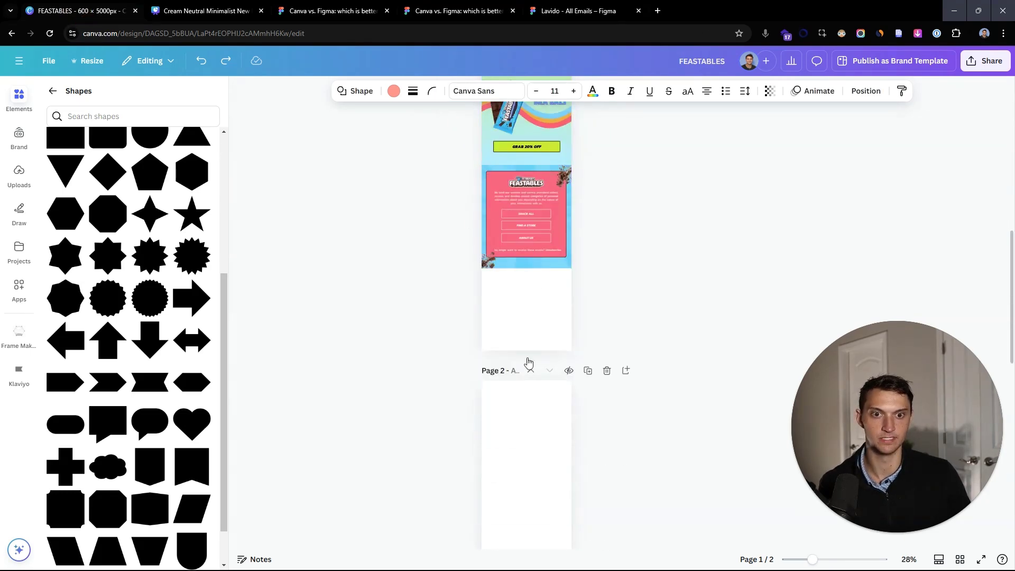
pyautogui.scroll(10, 542, 344)
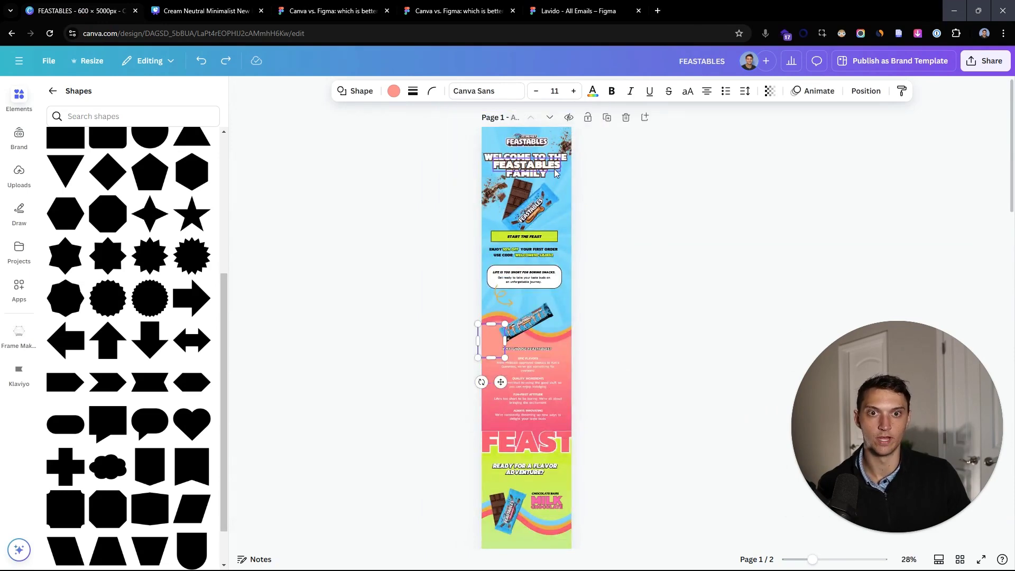
pyautogui.scroll(3, 534, 177)
pyautogui.scroll(1, 584, 262)
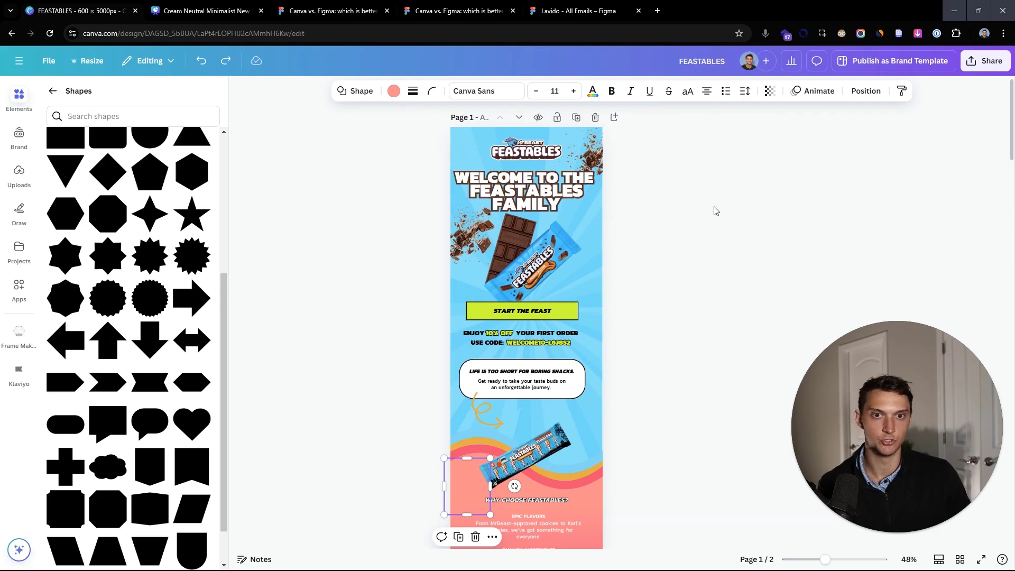
# - Start a Klaviyo export of the FEASTABLES email as PNG for all pages (2)
pyautogui.click(19, 373)
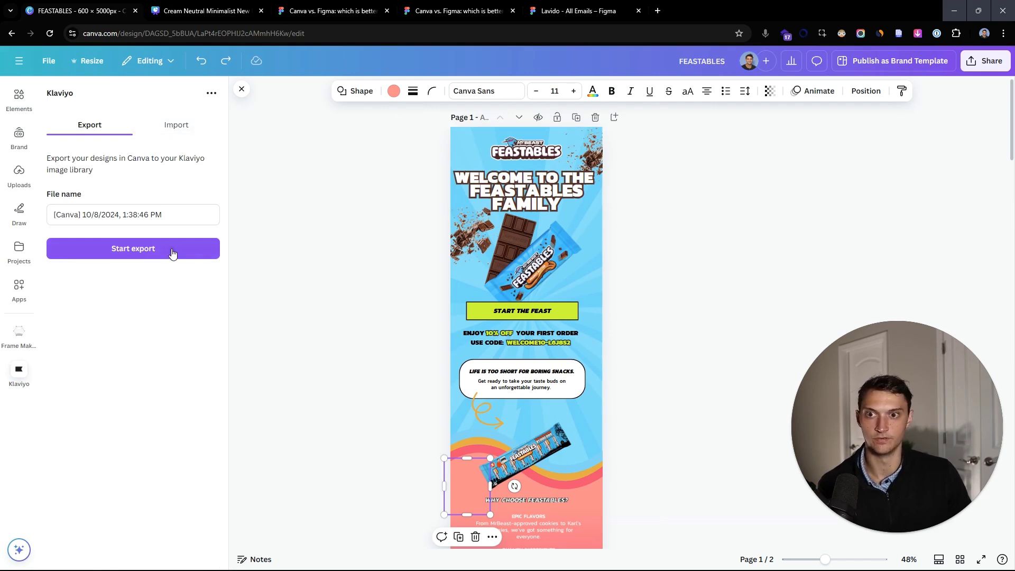
pyautogui.click(169, 250)
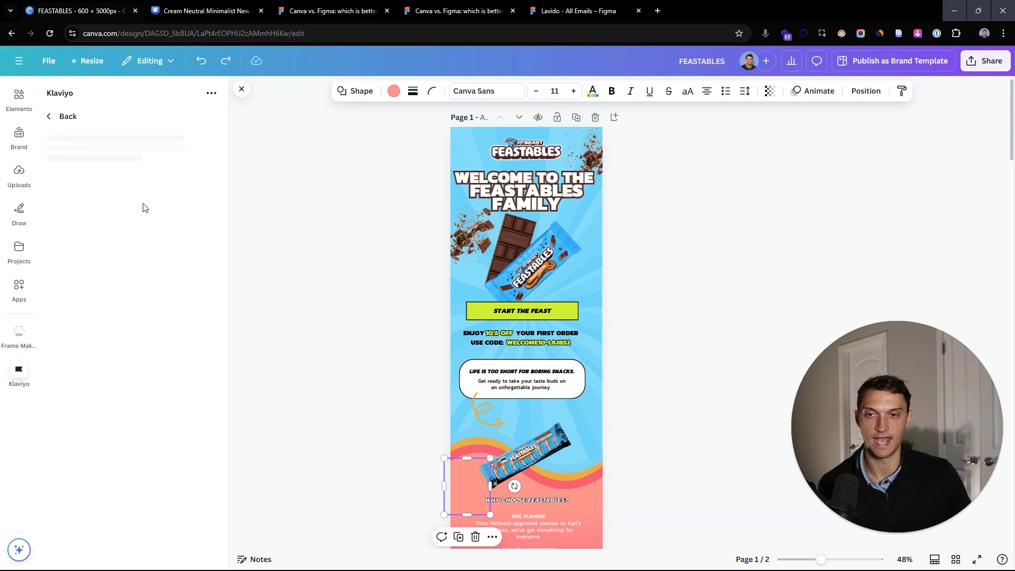
pyautogui.scroll(-5, 527, 273)
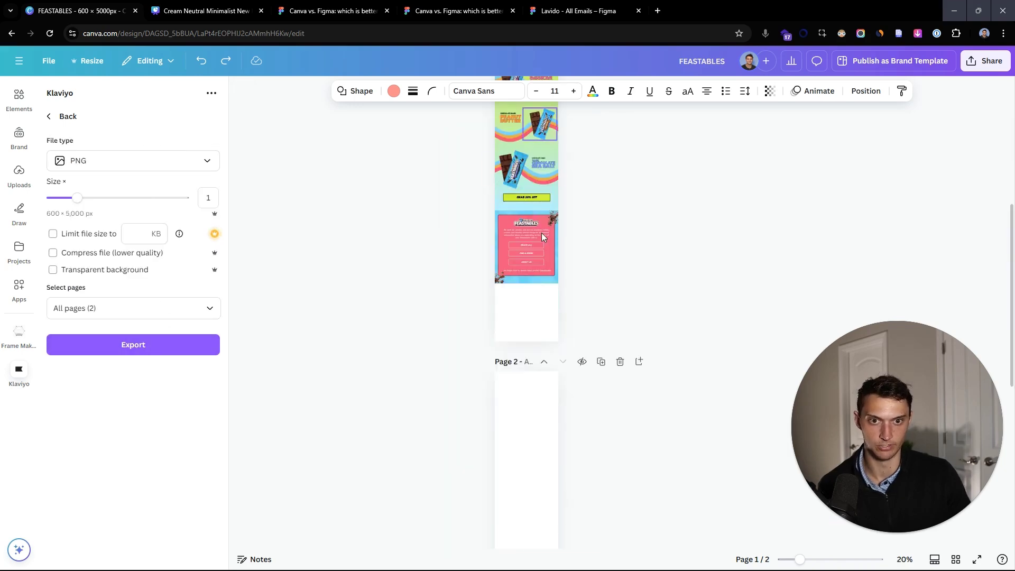
pyautogui.scroll(5, 527, 272)
pyautogui.scroll(3, 534, 256)
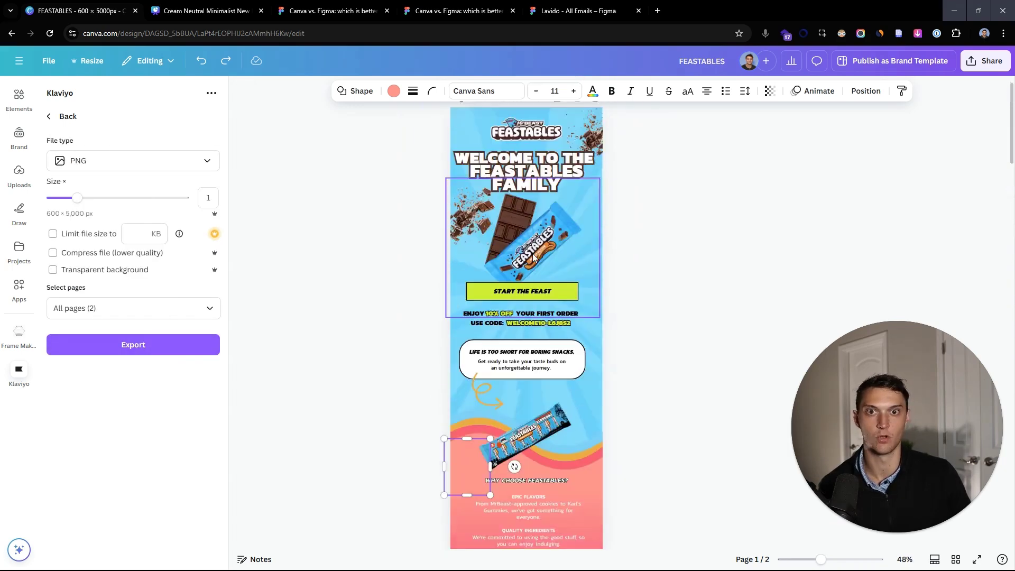
pyautogui.scroll(-3, 575, 147)
pyautogui.scroll(-2, 574, 145)
pyautogui.scroll(-3, 576, 212)
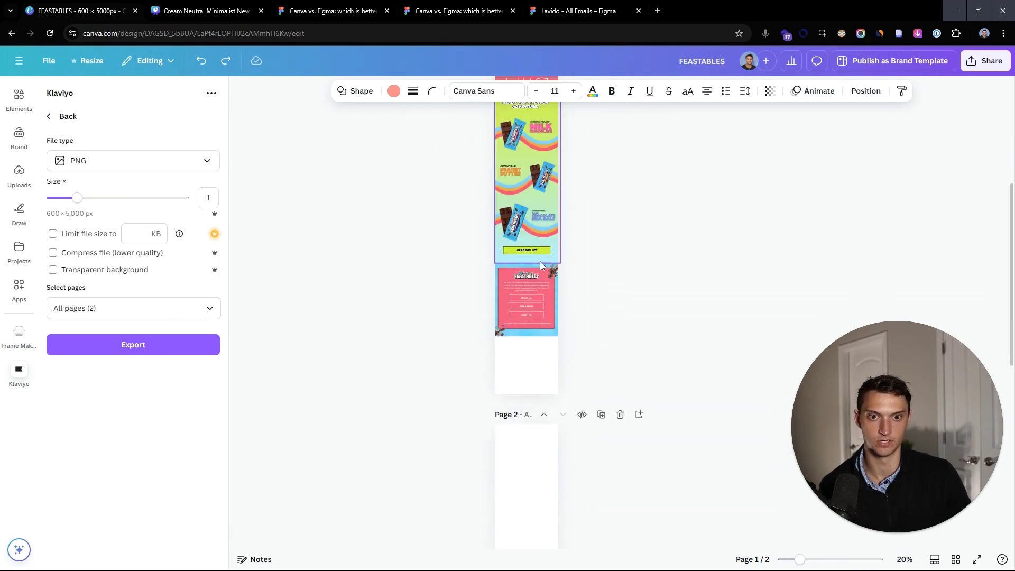
pyautogui.scroll(3, 578, 246)
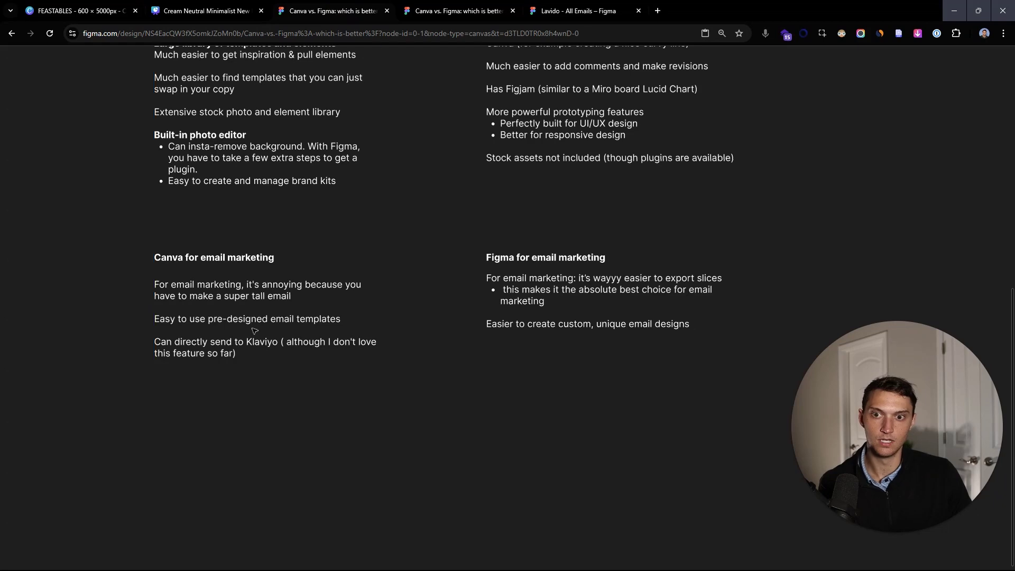
# - Remove the stray space after '(' in the Canva Klaviyo note
pyautogui.doubleClick(238, 344)
pyautogui.moveTo(285, 353); pyautogui.dragTo(137, 338)
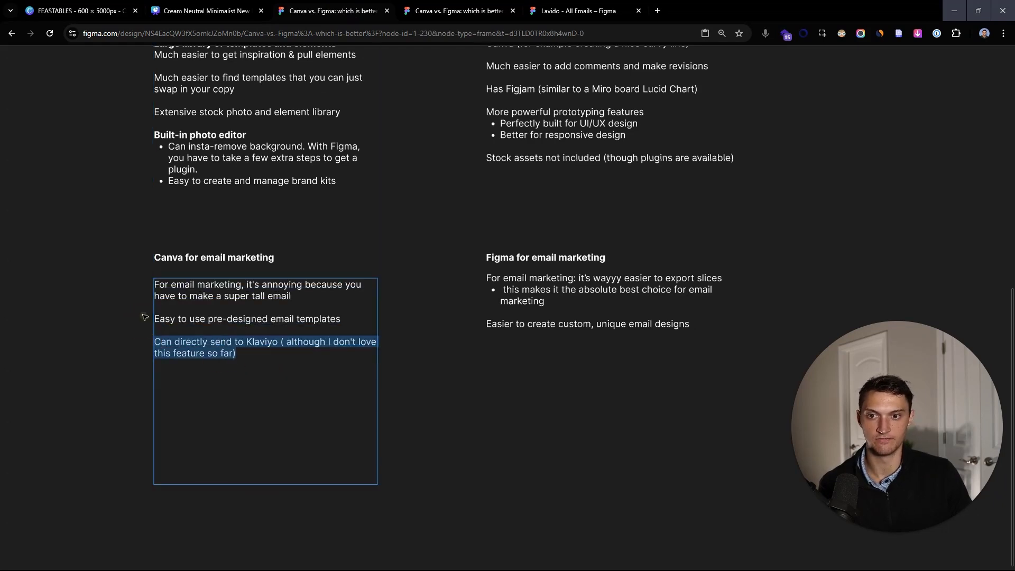
pyautogui.click(287, 343)
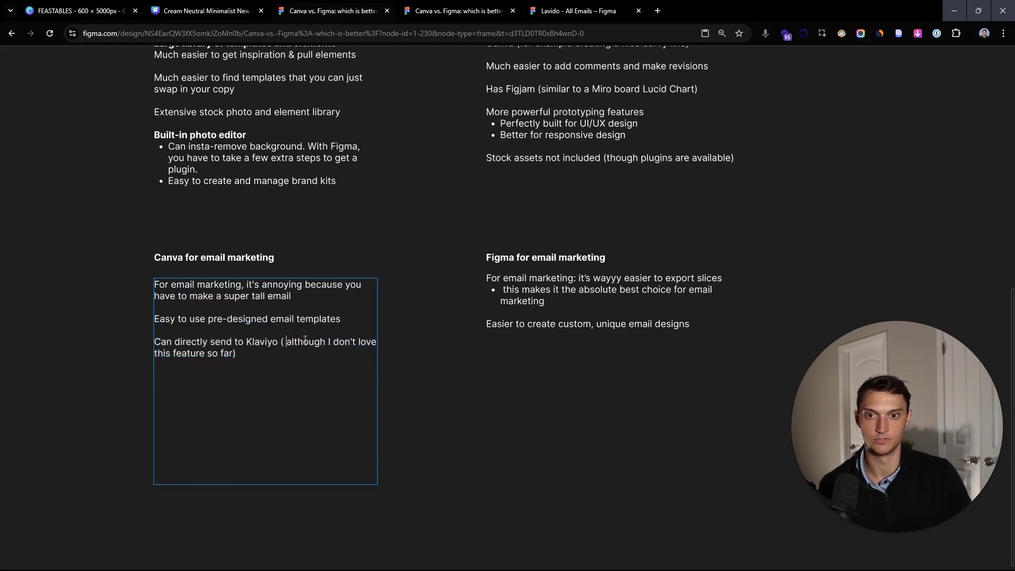
pyautogui.press('BackSpace')
pyautogui.click(598, 428)
pyautogui.scroll(-1, 616, 346)
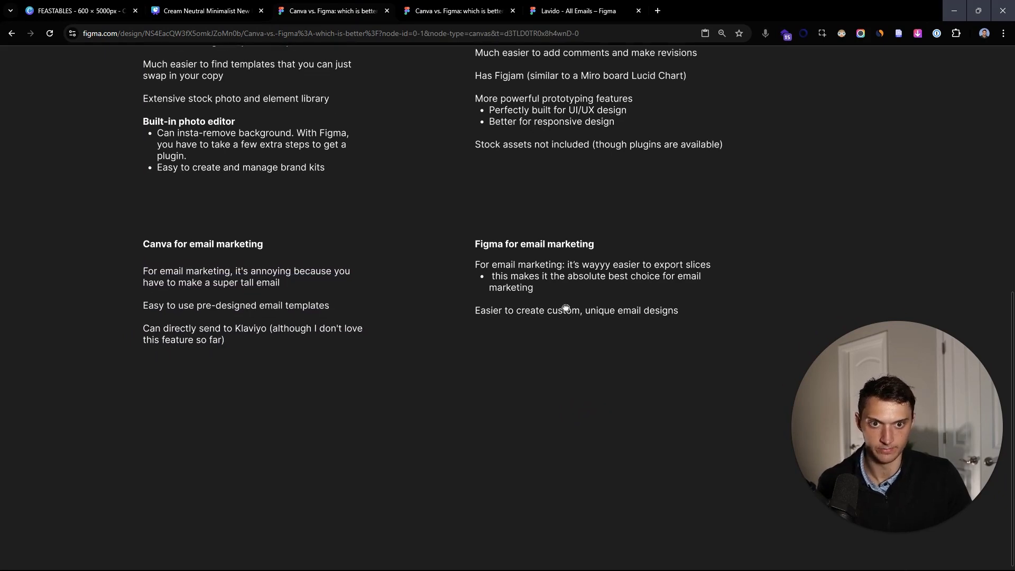
# - Select the first two Figma email-marketing paragraphs, then switch to the other Canva vs. Figma file
pyautogui.click(567, 275)
pyautogui.doubleClick(566, 275)
pyautogui.click(558, 279)
pyautogui.moveTo(550, 286); pyautogui.dragTo(577, 315)
pyautogui.press('Escape')
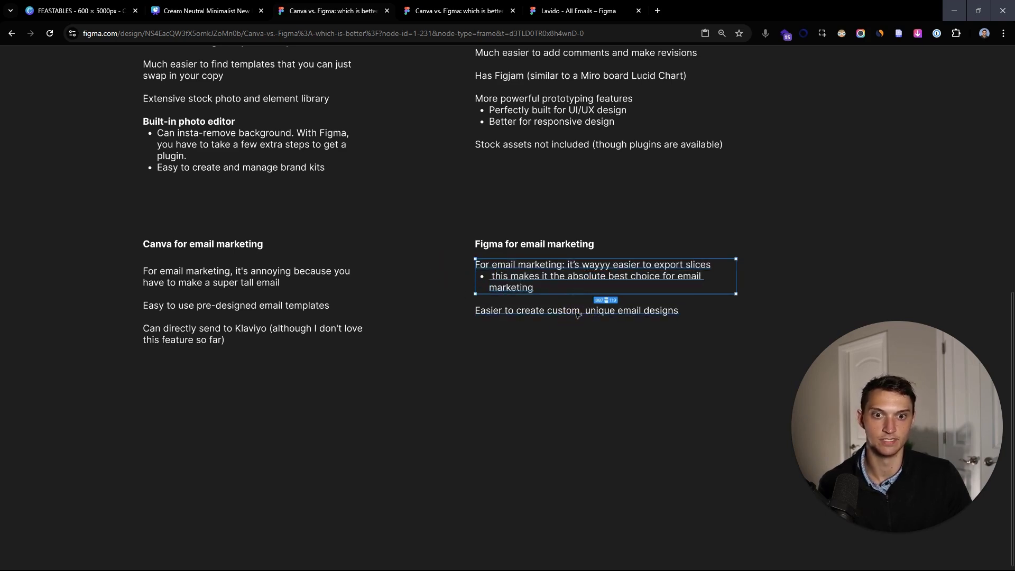
pyautogui.press('Escape')
pyautogui.scroll(-5, 576, 314)
pyautogui.click(489, 15)
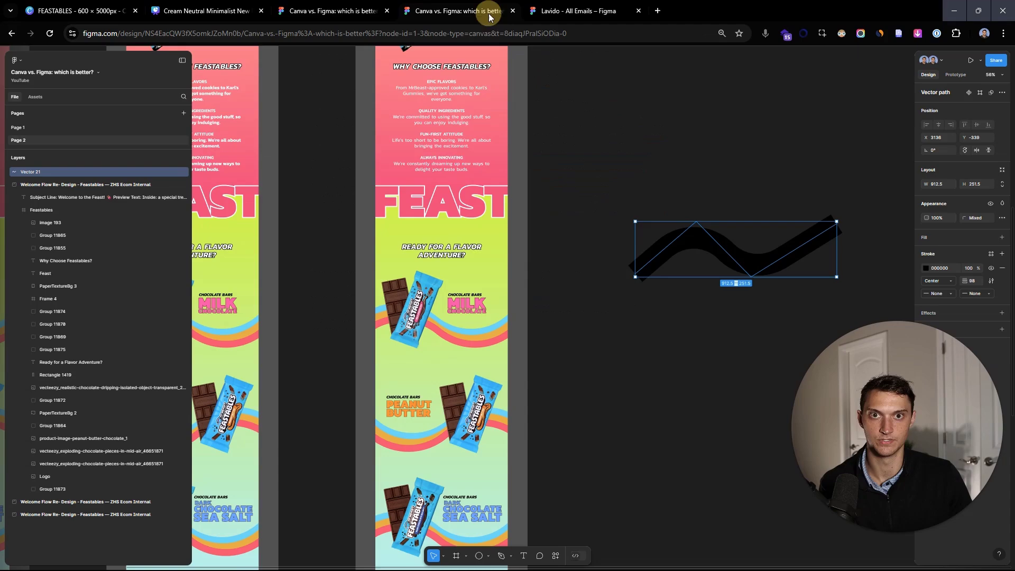
# - Draw a 602×935 slice over the Feastables email's top section and export it as PNG
pyautogui.scroll(-3, 532, 179)
pyautogui.scroll(3, 539, 159)
pyautogui.scroll(-6, 608, 261)
pyautogui.scroll(5, 611, 262)
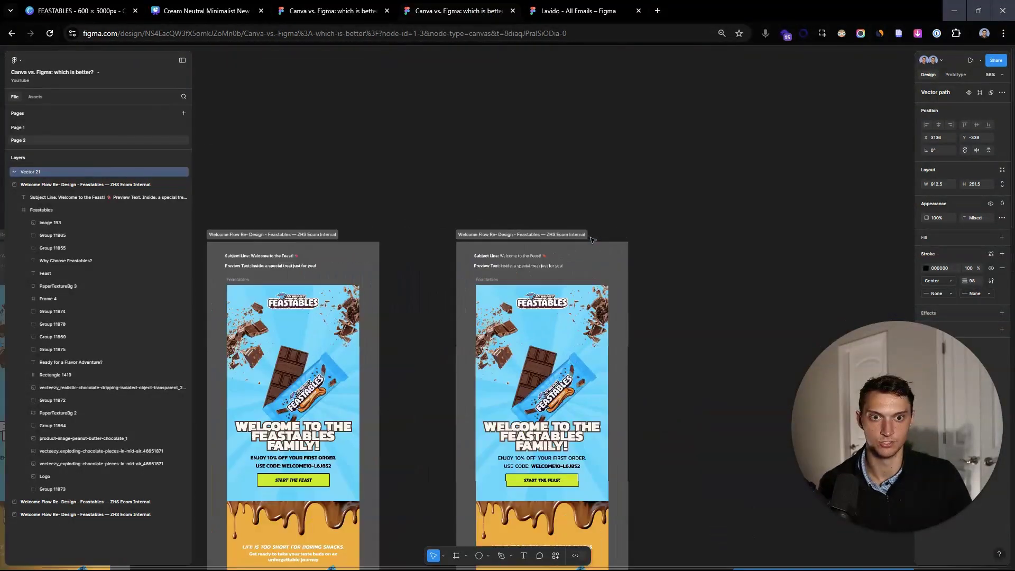
pyautogui.press('s')
pyautogui.scroll(3, 589, 223)
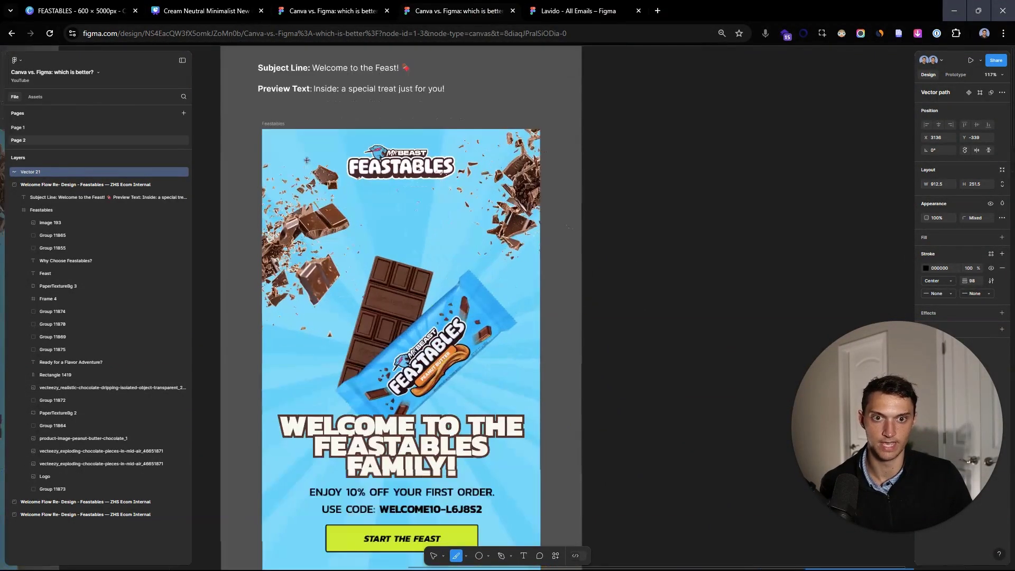
pyautogui.moveTo(261, 131); pyautogui.dragTo(714, 430)
pyautogui.scroll(-3, 693, 410)
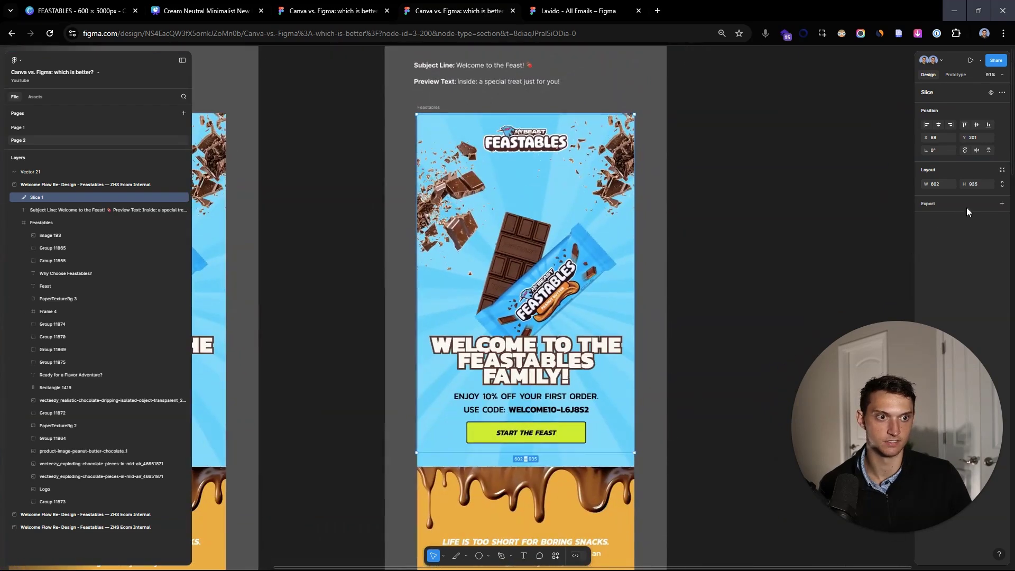
pyautogui.click(1002, 204)
pyautogui.click(933, 231)
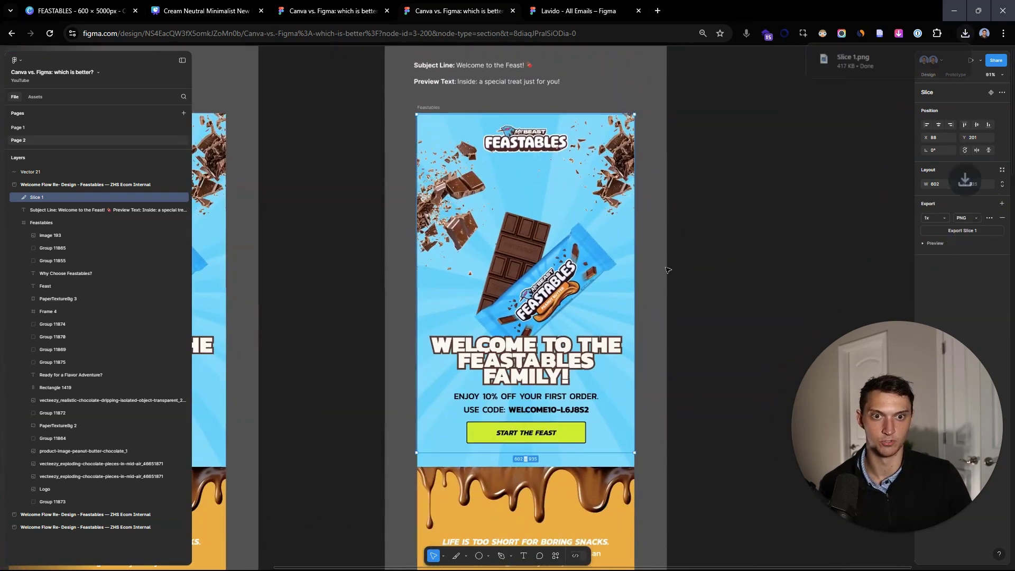
# - Drop the exported Slice 1.png onto the canvas, then delete it
pyautogui.moveTo(854, 64); pyautogui.dragTo(737, 108)
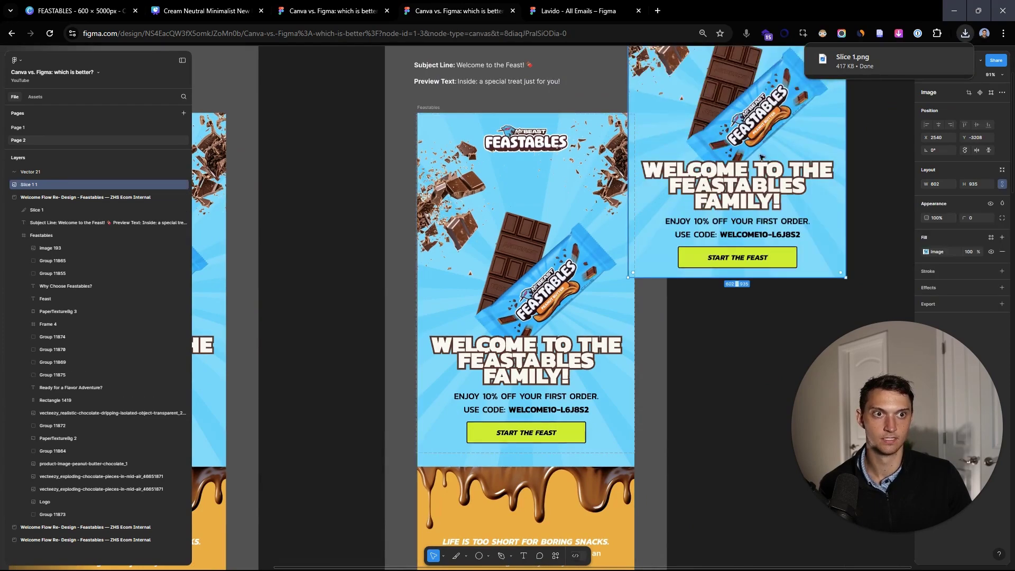
pyautogui.moveTo(758, 147); pyautogui.dragTo(808, 212)
pyautogui.scroll(-4, 737, 255)
pyautogui.press('Delete')
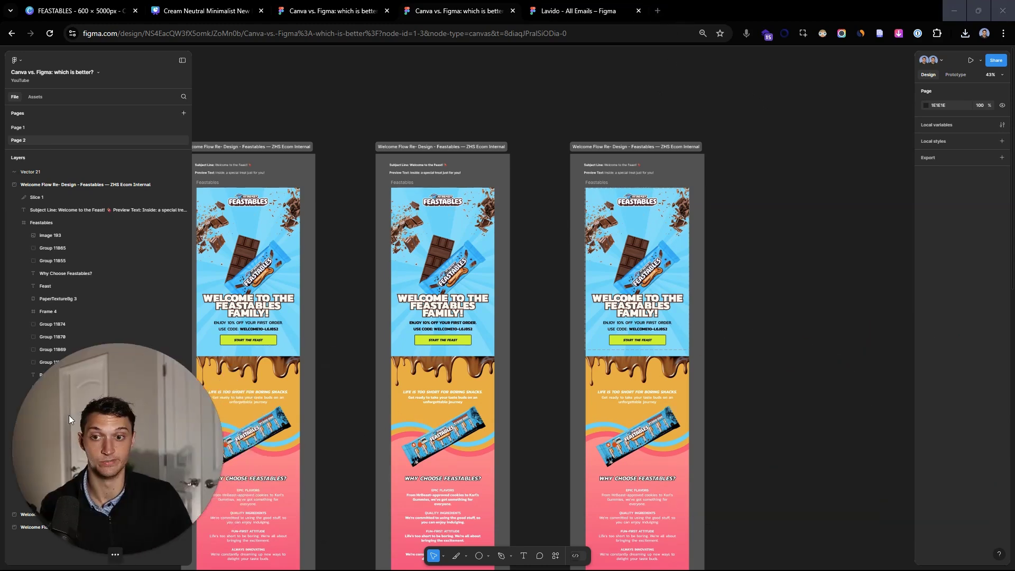
pyautogui.scroll(3, 655, 231)
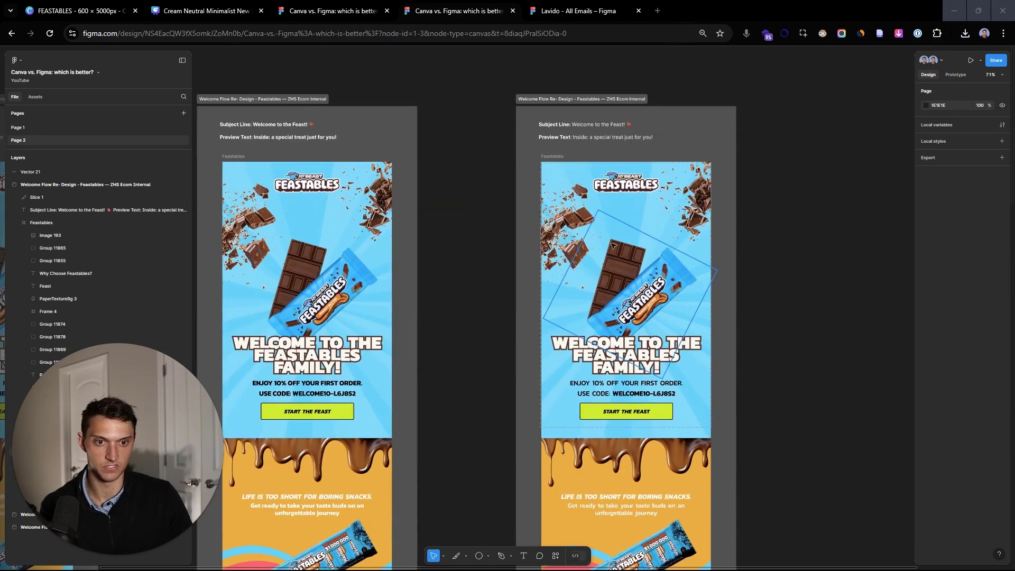
# - Preview Slice 1.png from the browser downloads and close it
pyautogui.click(965, 34)
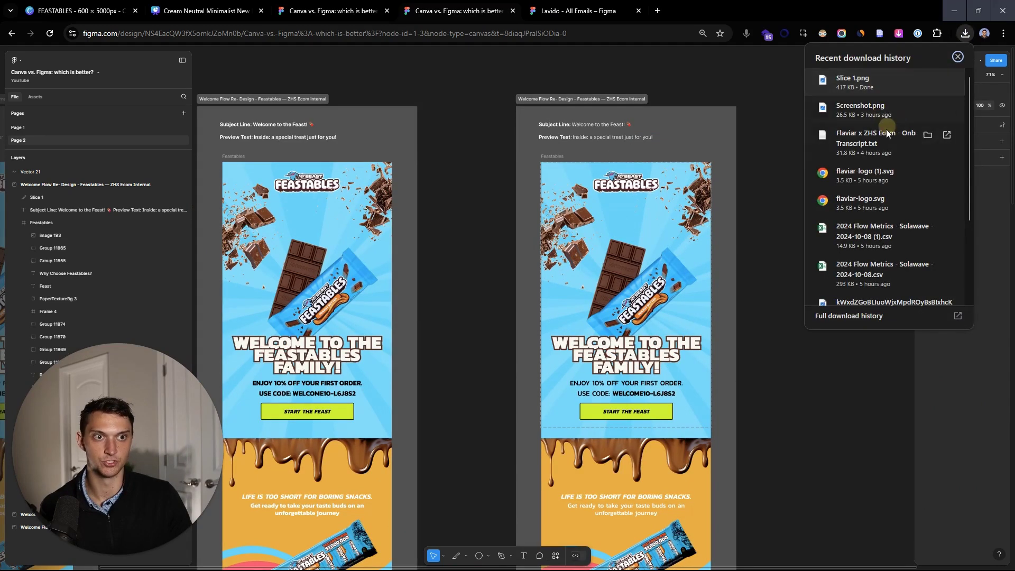
pyautogui.click(867, 80)
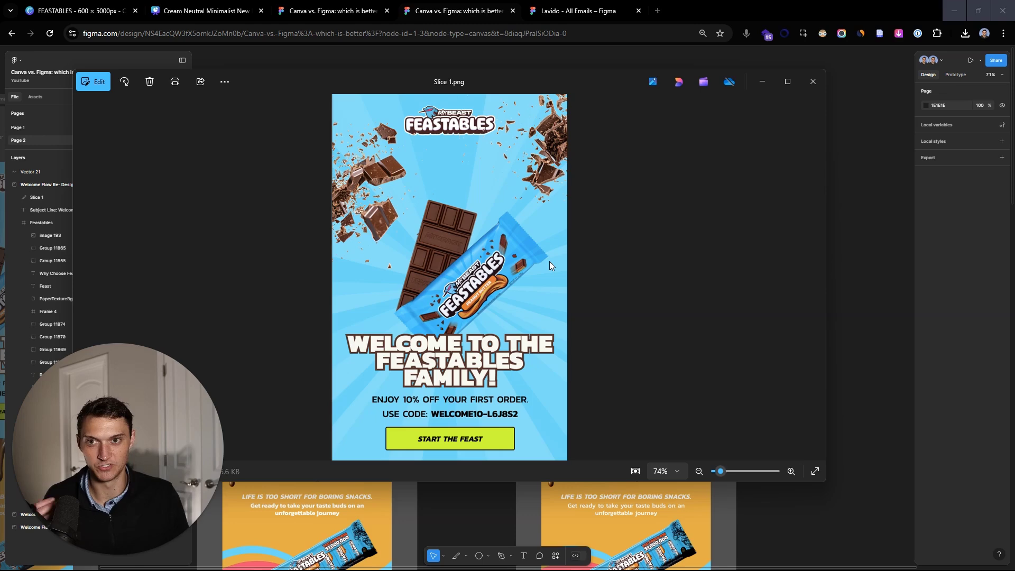
pyautogui.click(814, 81)
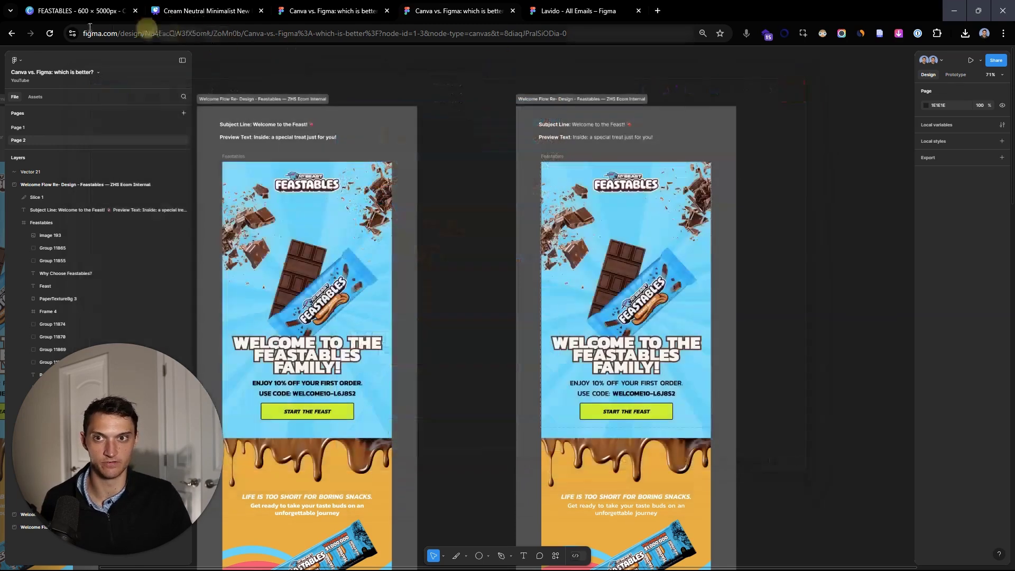
# - Look over the Feastables email design in Canva
pyautogui.click(40, 10)
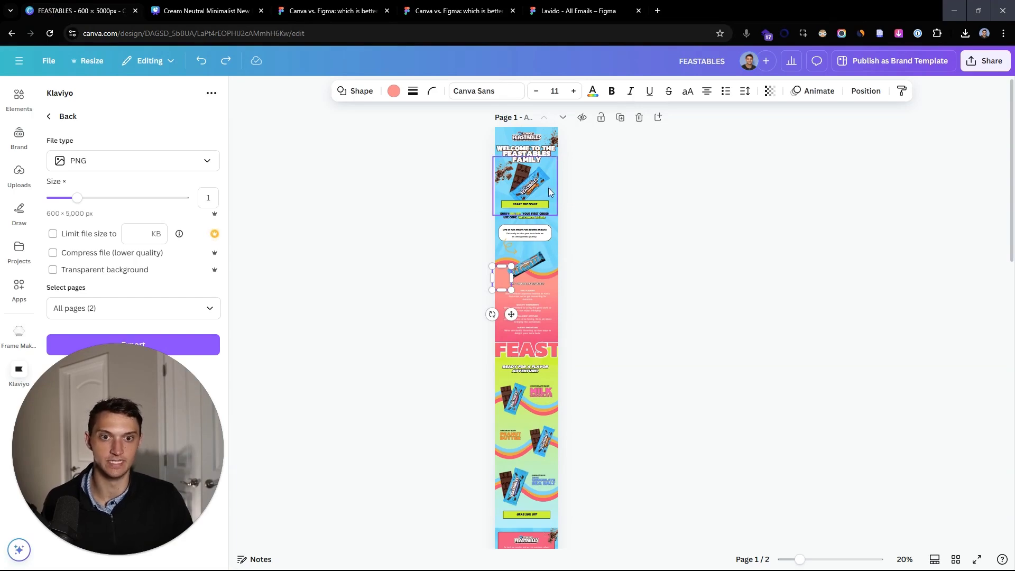
pyautogui.keyDown('ctrl'); pyautogui.scroll(5, 547, 160); pyautogui.keyUp('ctrl')
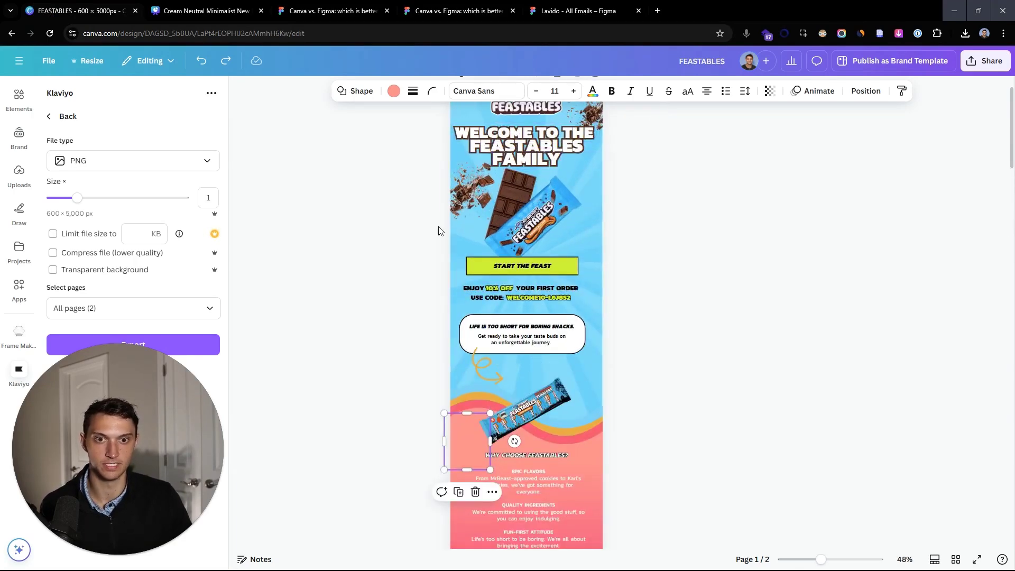
pyautogui.scroll(1, 497, 157)
pyautogui.keyDown('ctrl'); pyautogui.scroll(-3, 579, 355); pyautogui.keyUp('ctrl')
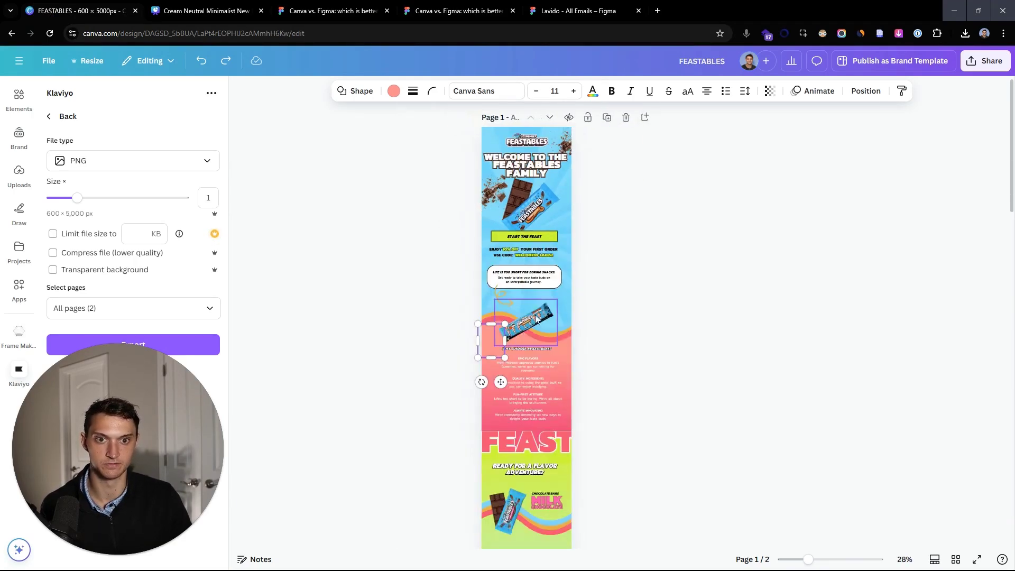
# - Delete the stray Vector 21 squiggle in Figma and close the Canva pitch-deck tab
pyautogui.click(475, 16)
pyautogui.keyDown('ctrl'); pyautogui.scroll(-10, 584, 138); pyautogui.keyUp('ctrl')
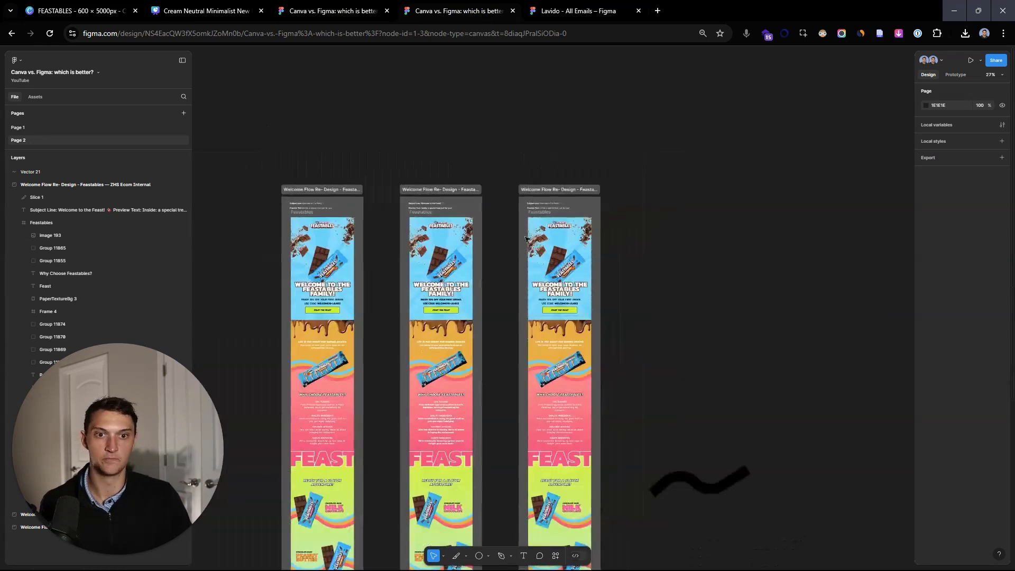
pyautogui.moveTo(737, 439); pyautogui.dragTo(673, 246)
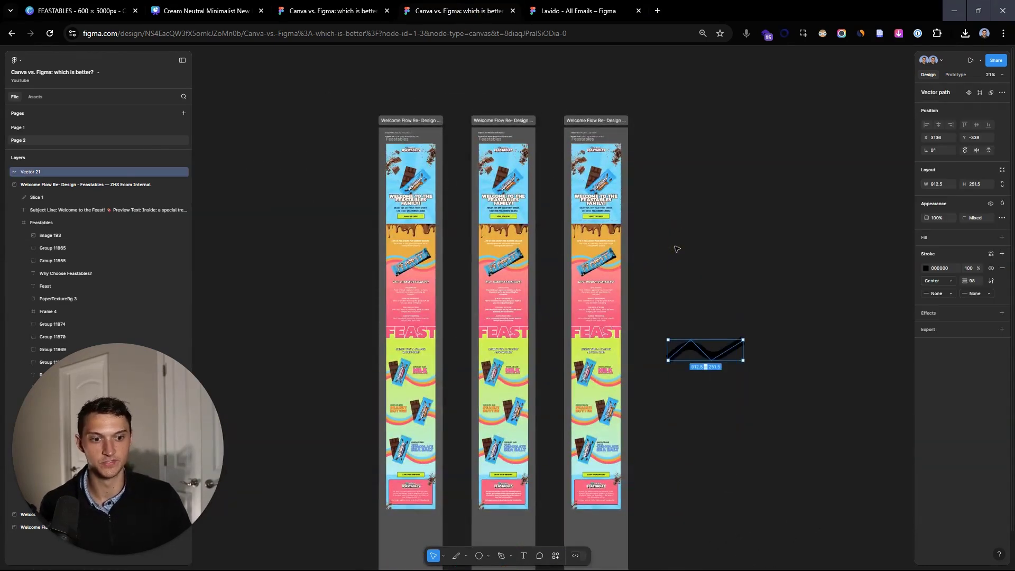
pyautogui.press('Delete')
pyautogui.scroll(5, 561, 137)
pyautogui.scroll(-5, 592, 148)
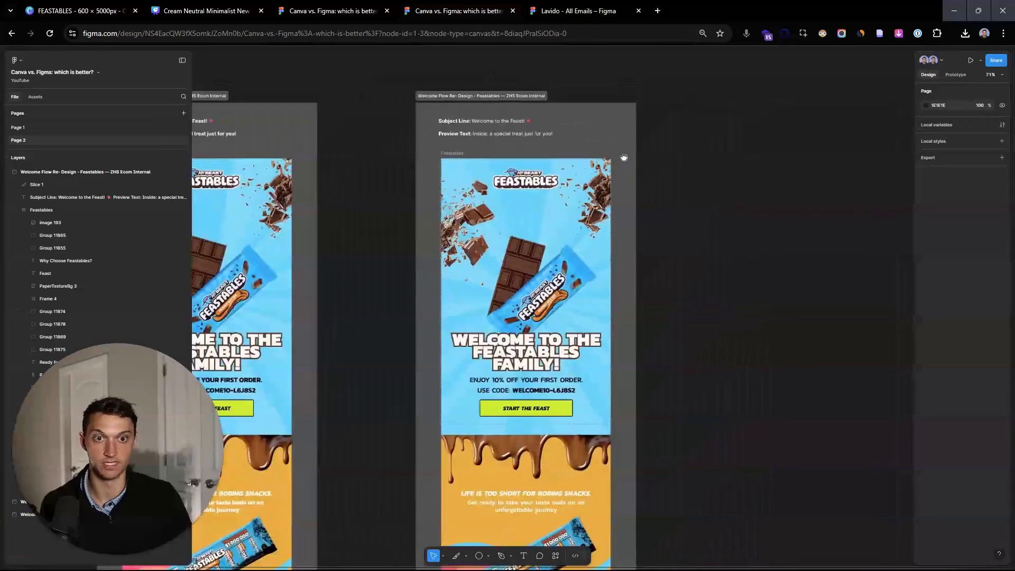
pyautogui.click(204, 11)
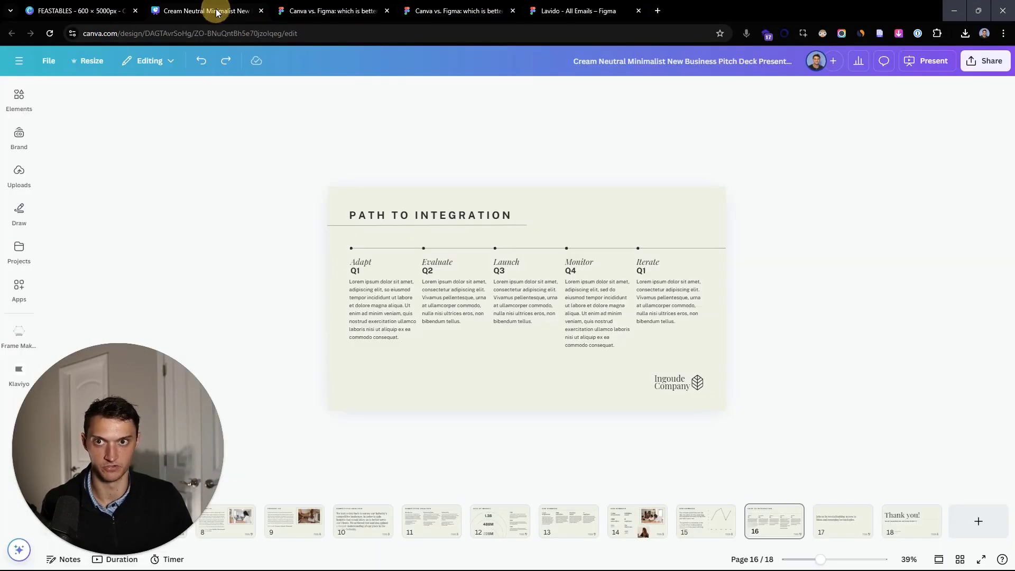
pyautogui.hotkey('ctrl', 'w')
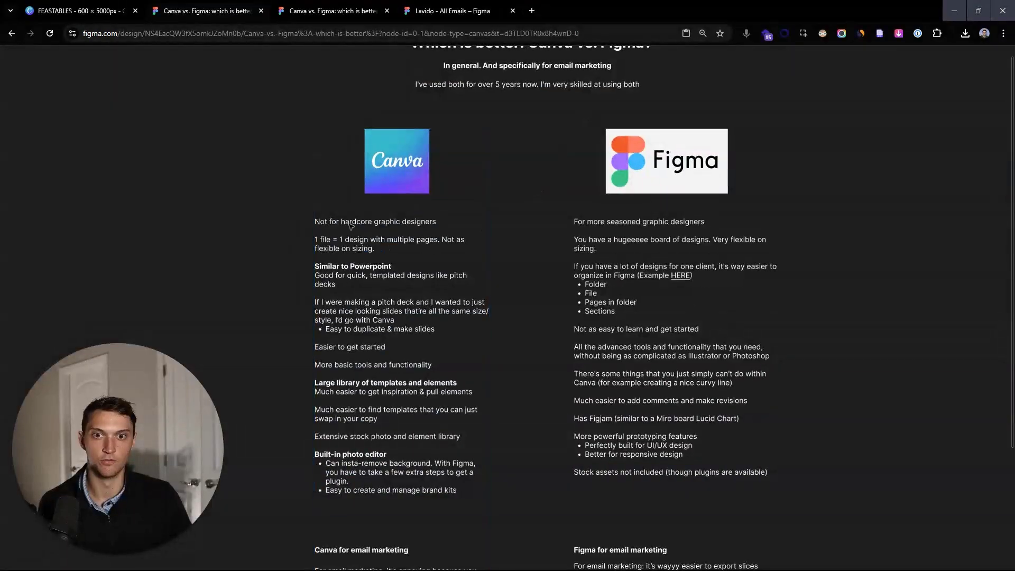
# - Select the Canva notes line 'Not for hardcore graphic designers'
pyautogui.click(351, 220)
pyautogui.doubleClick(452, 221)
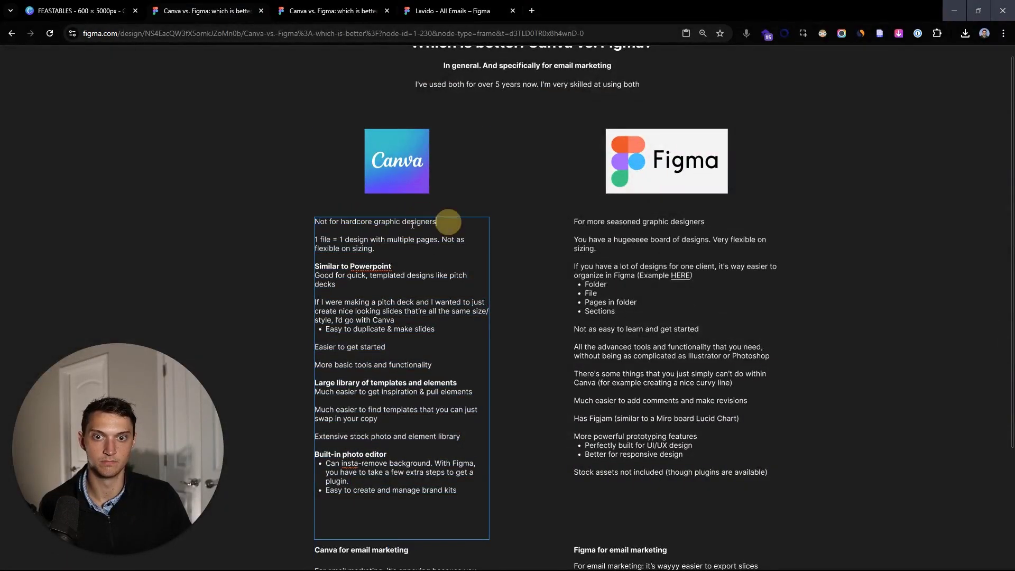
pyautogui.moveTo(448, 220); pyautogui.dragTo(254, 217)
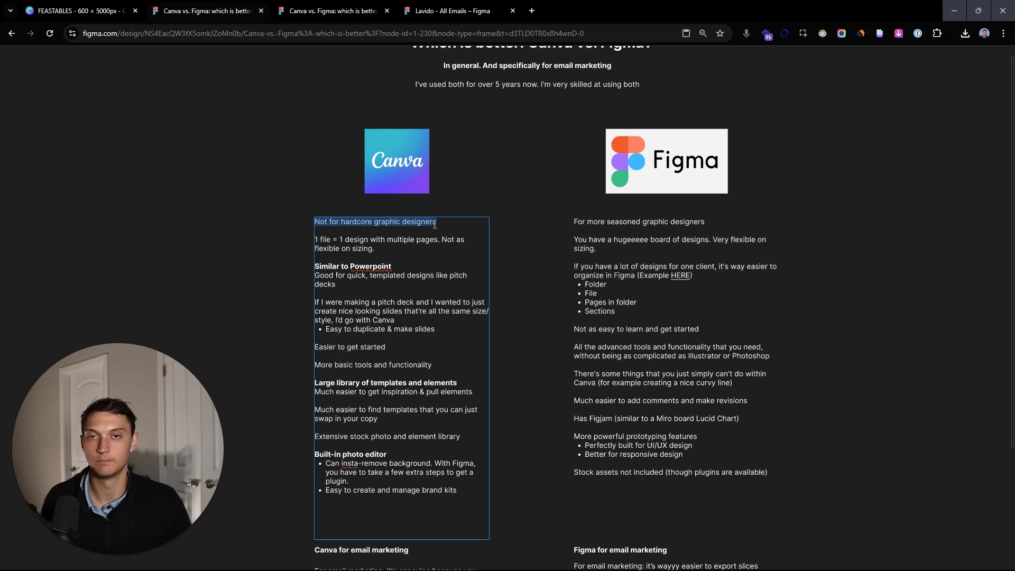
pyautogui.moveTo(439, 223); pyautogui.dragTo(301, 222)
# - Select 'For more seasoned graphic designers', marquee both notes columns, then open a new tab
pyautogui.click(621, 221)
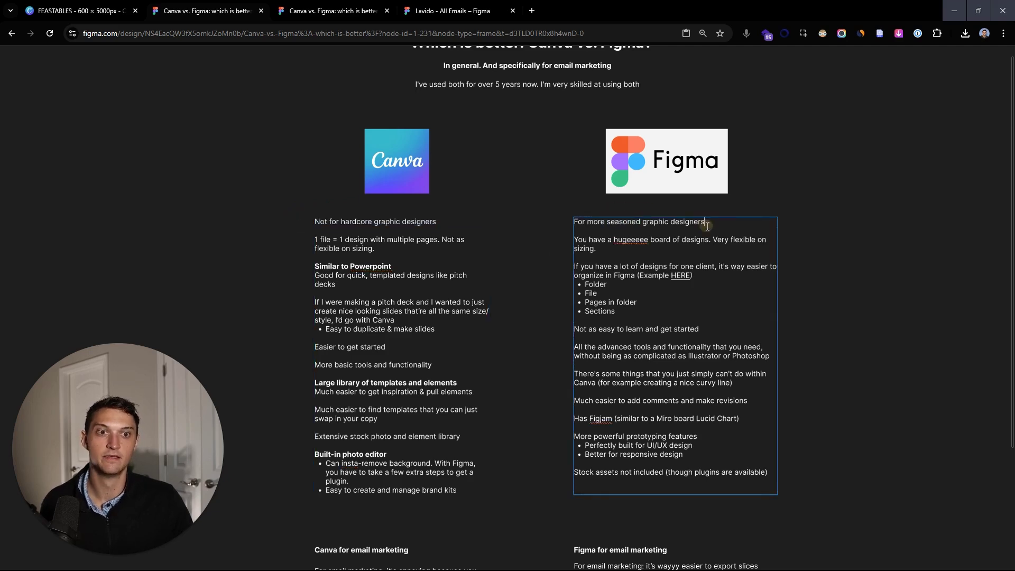
pyautogui.moveTo(706, 224); pyautogui.dragTo(514, 221)
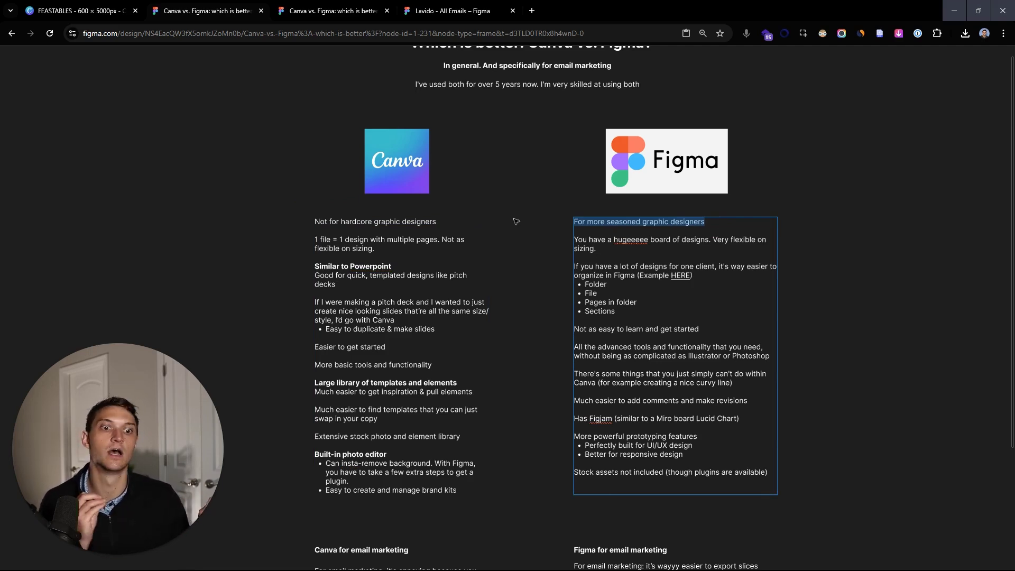
pyautogui.scroll(-1, 744, 164)
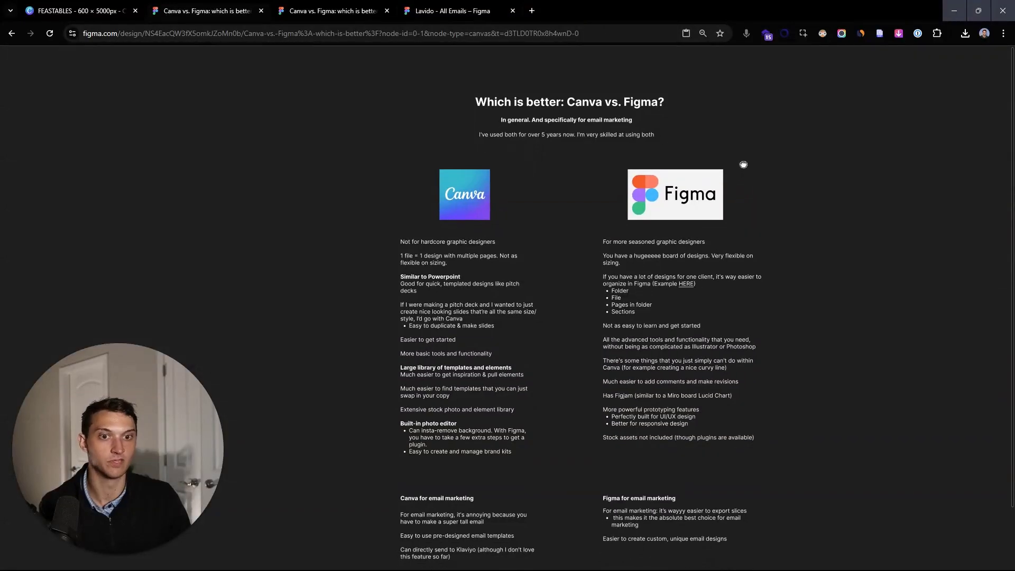
pyautogui.moveTo(840, 339); pyautogui.dragTo(651, 191)
pyautogui.moveTo(258, 160); pyautogui.dragTo(429, 341)
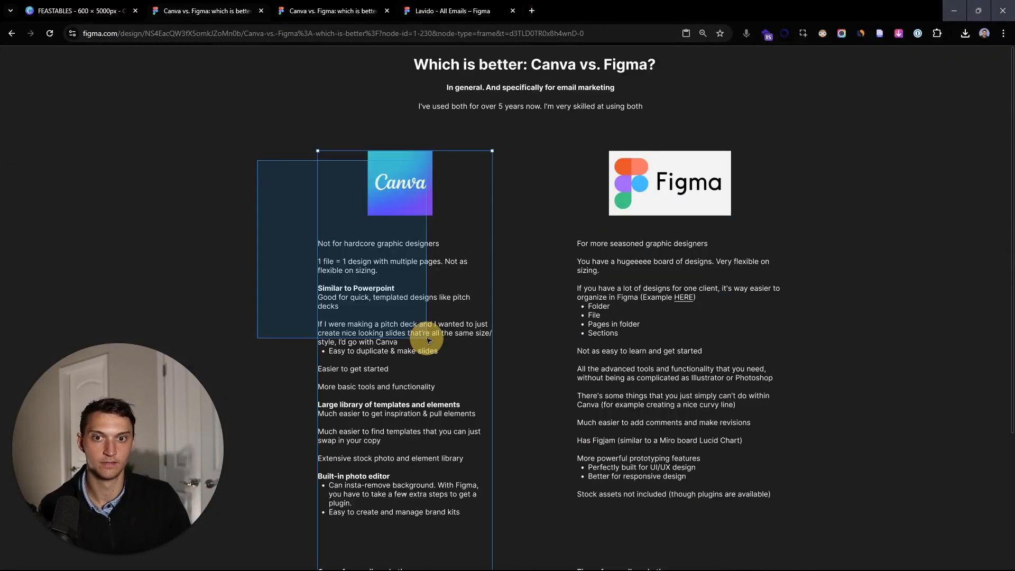
pyautogui.scroll(-2, 428, 341)
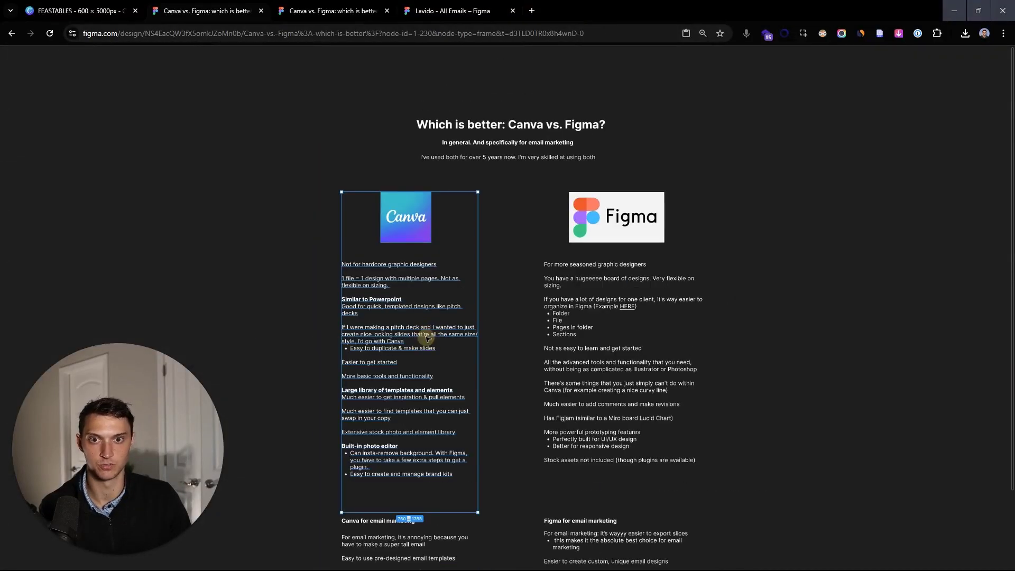
pyautogui.scroll(1, 413, 268)
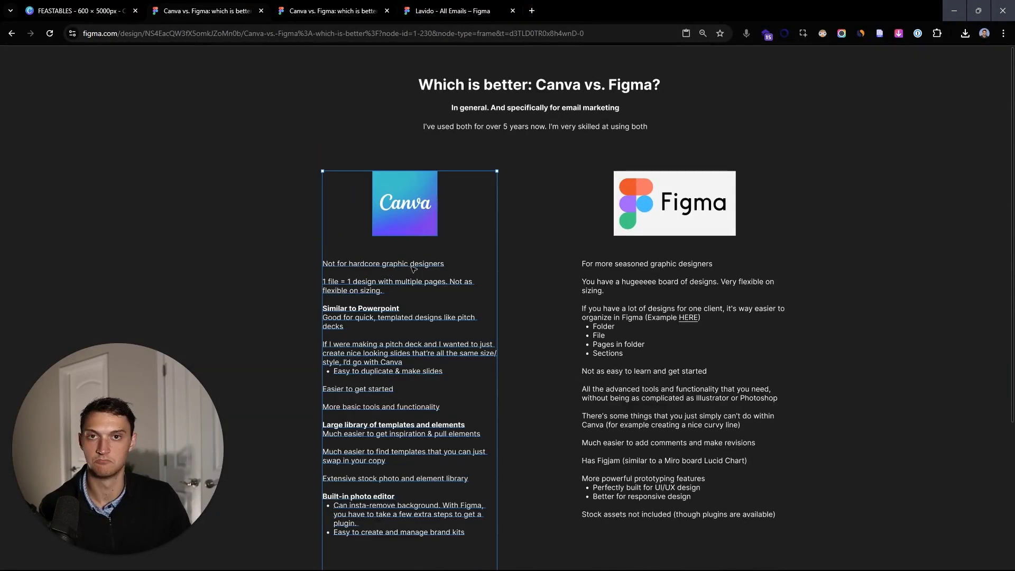
pyautogui.click(532, 9)
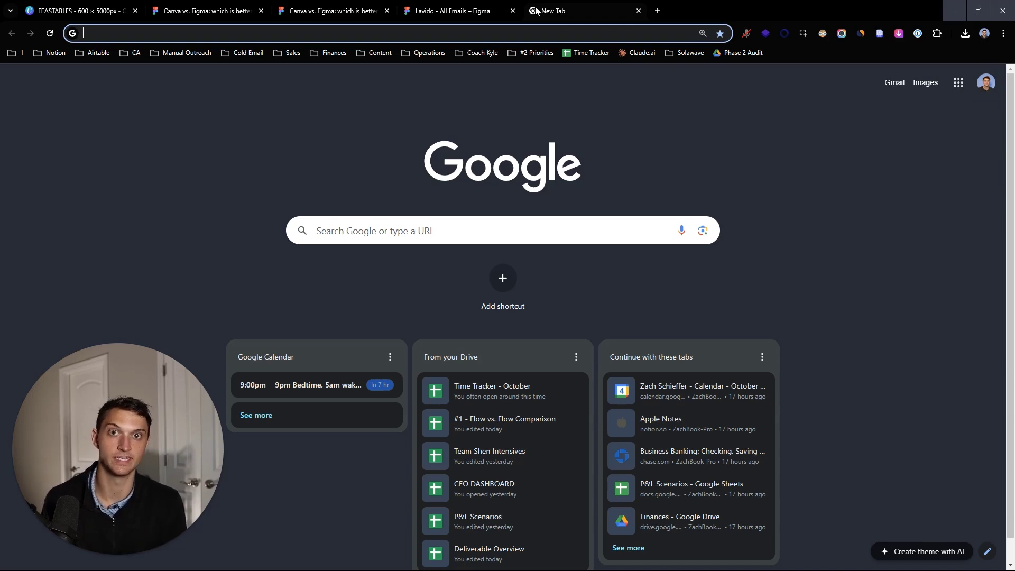
# - Load zhs-ecom.com in Chrome and briefly highlight the 242-point email and SMS checklist headline
pyautogui.write('ZH')
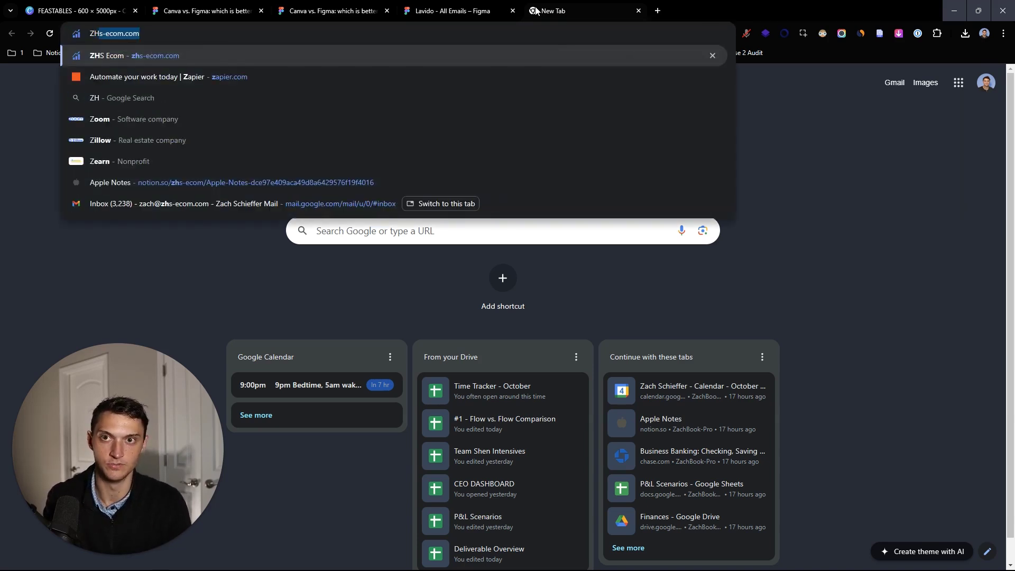
pyautogui.write('S-ECOM.COM')
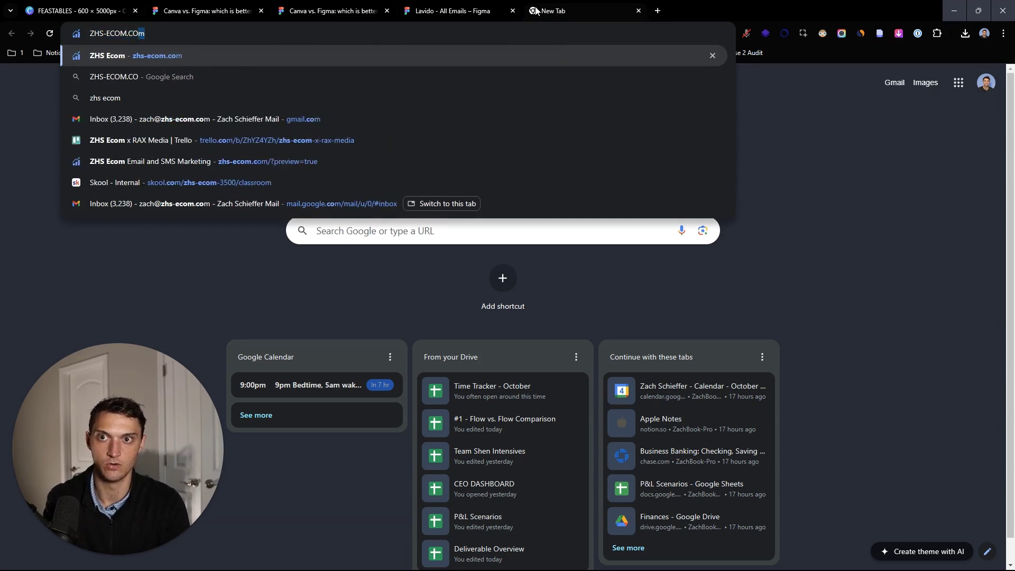
pyautogui.press('Return')
pyautogui.press('capslock')
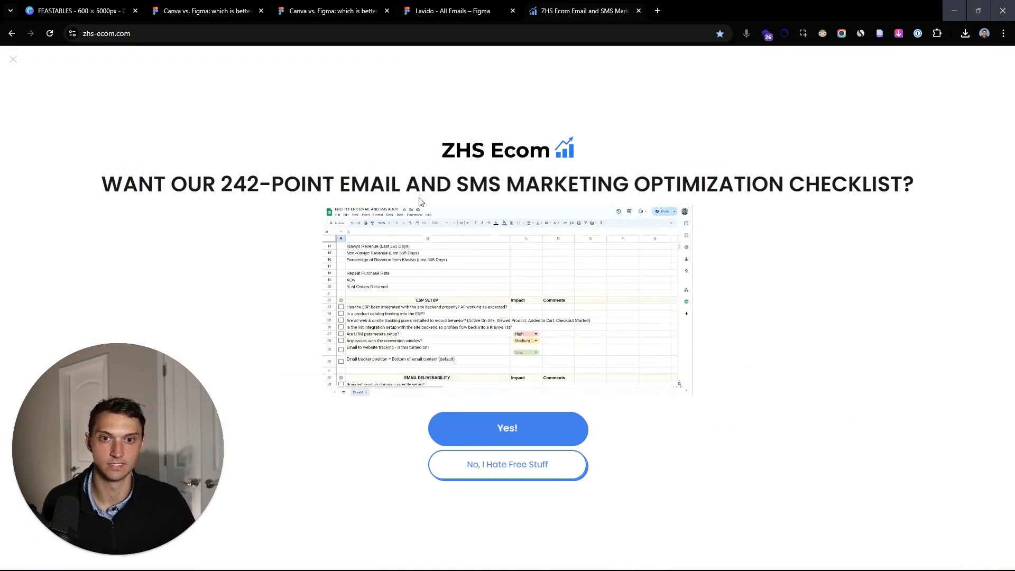
pyautogui.moveTo(102, 184); pyautogui.dragTo(925, 179)
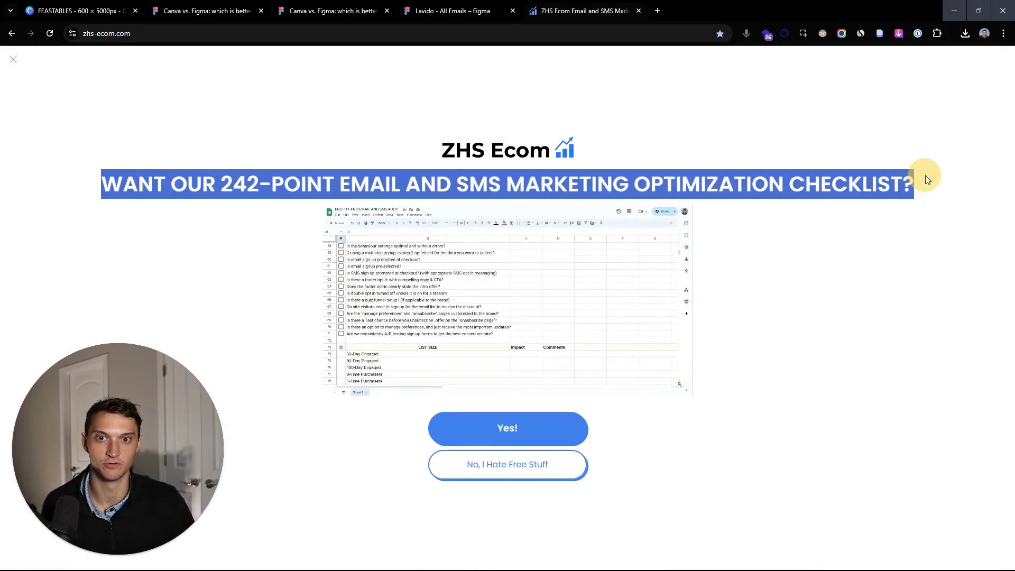
pyautogui.click(877, 317)
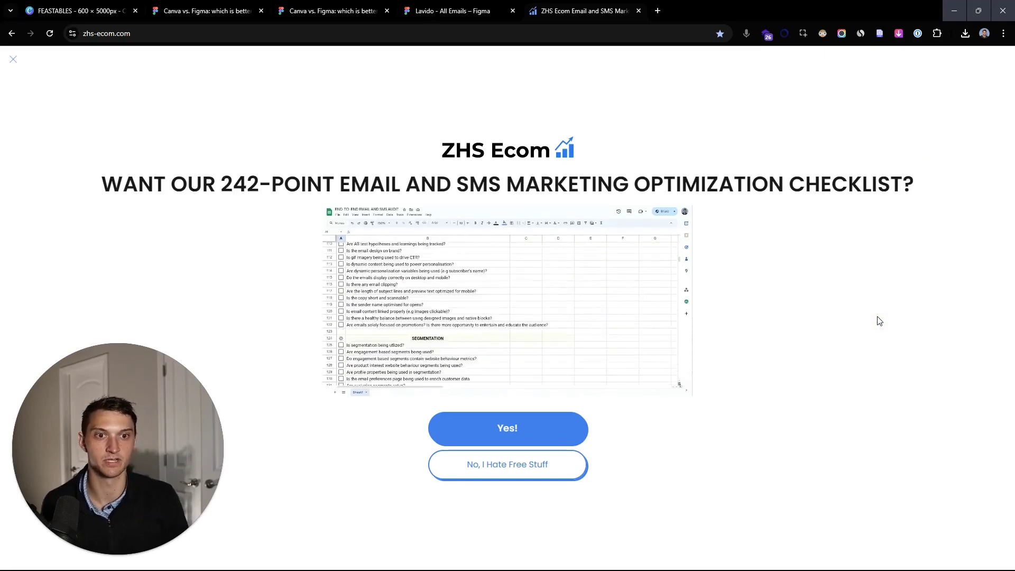